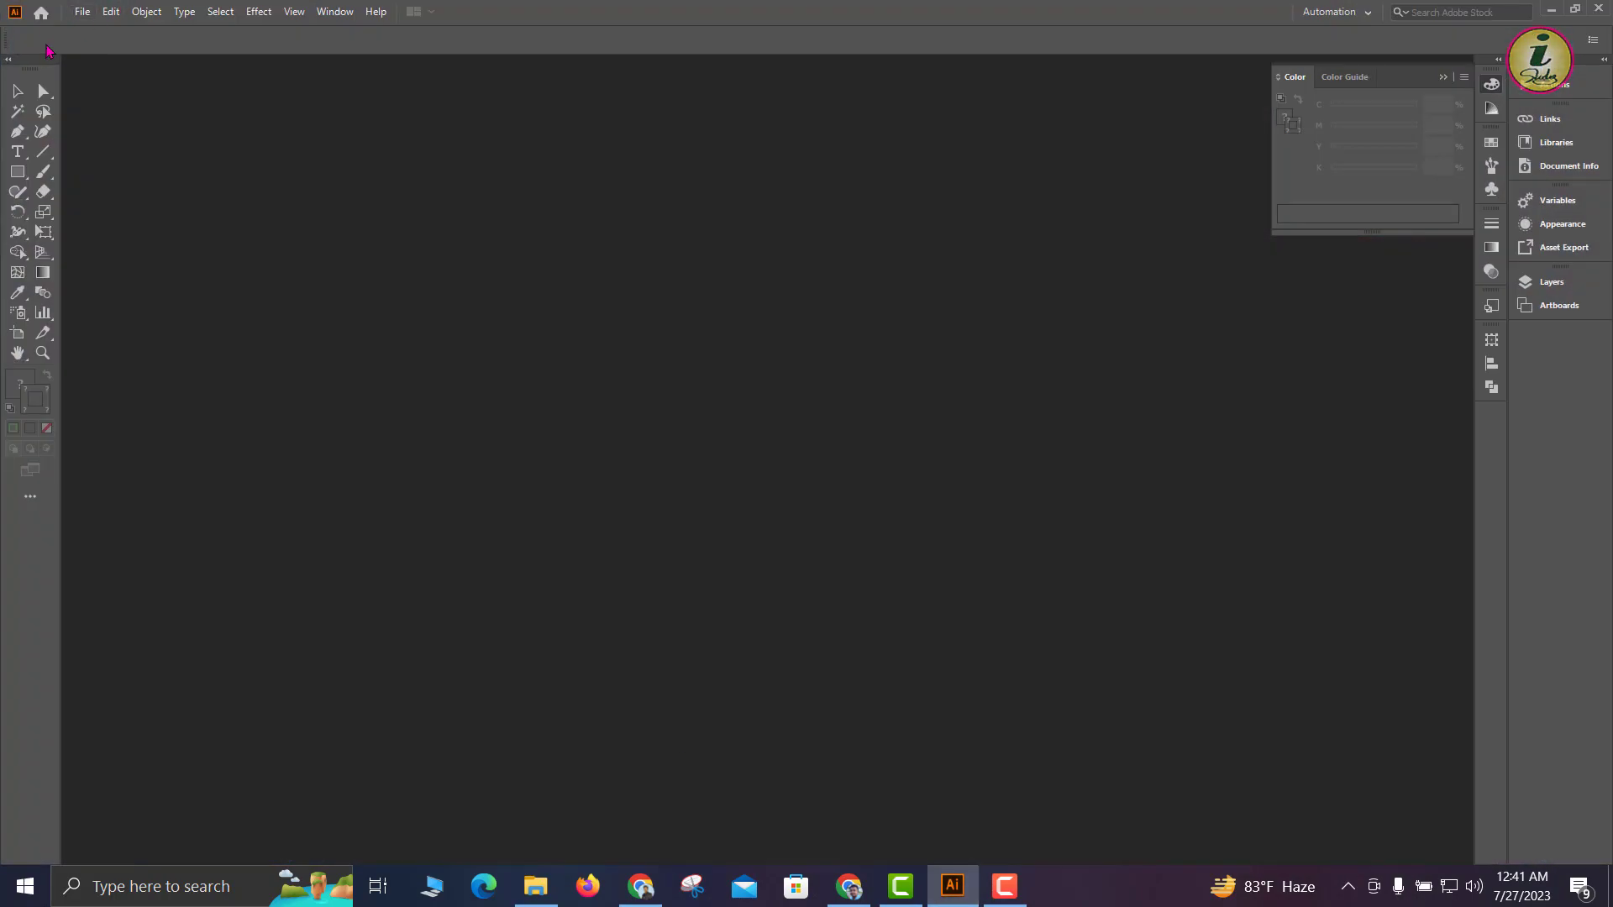
# Create a new document from the recent 8.27 x 11.69 in A4 preset, with CMYK color and 300 ppi raster effects
pyautogui.click(82, 14)
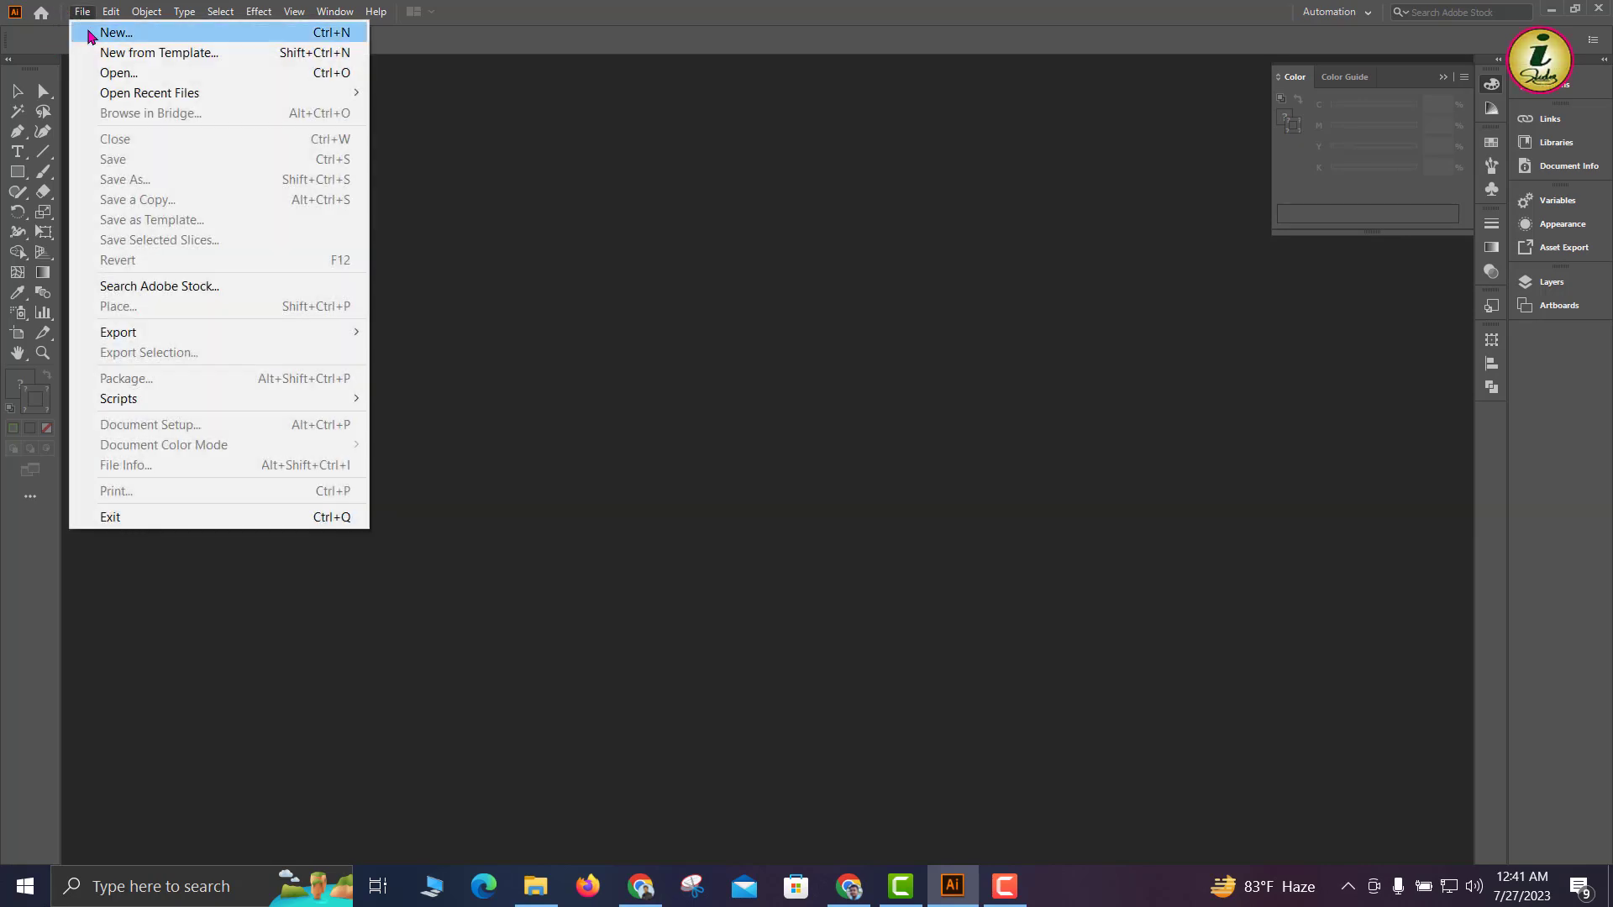
pyautogui.click(90, 33)
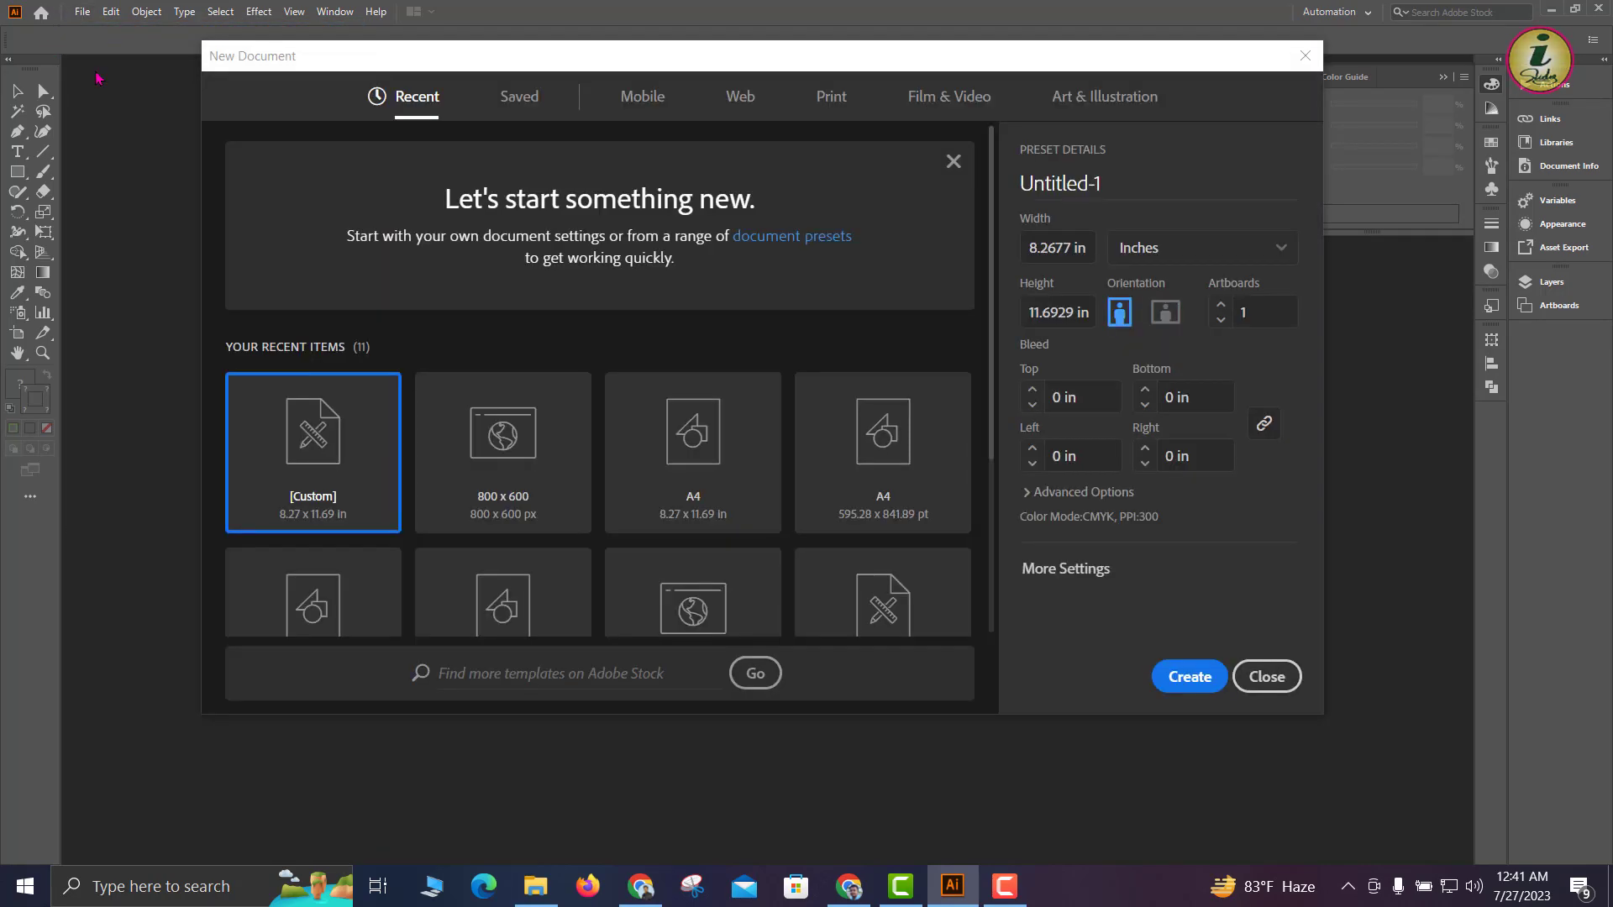
pyautogui.click(733, 454)
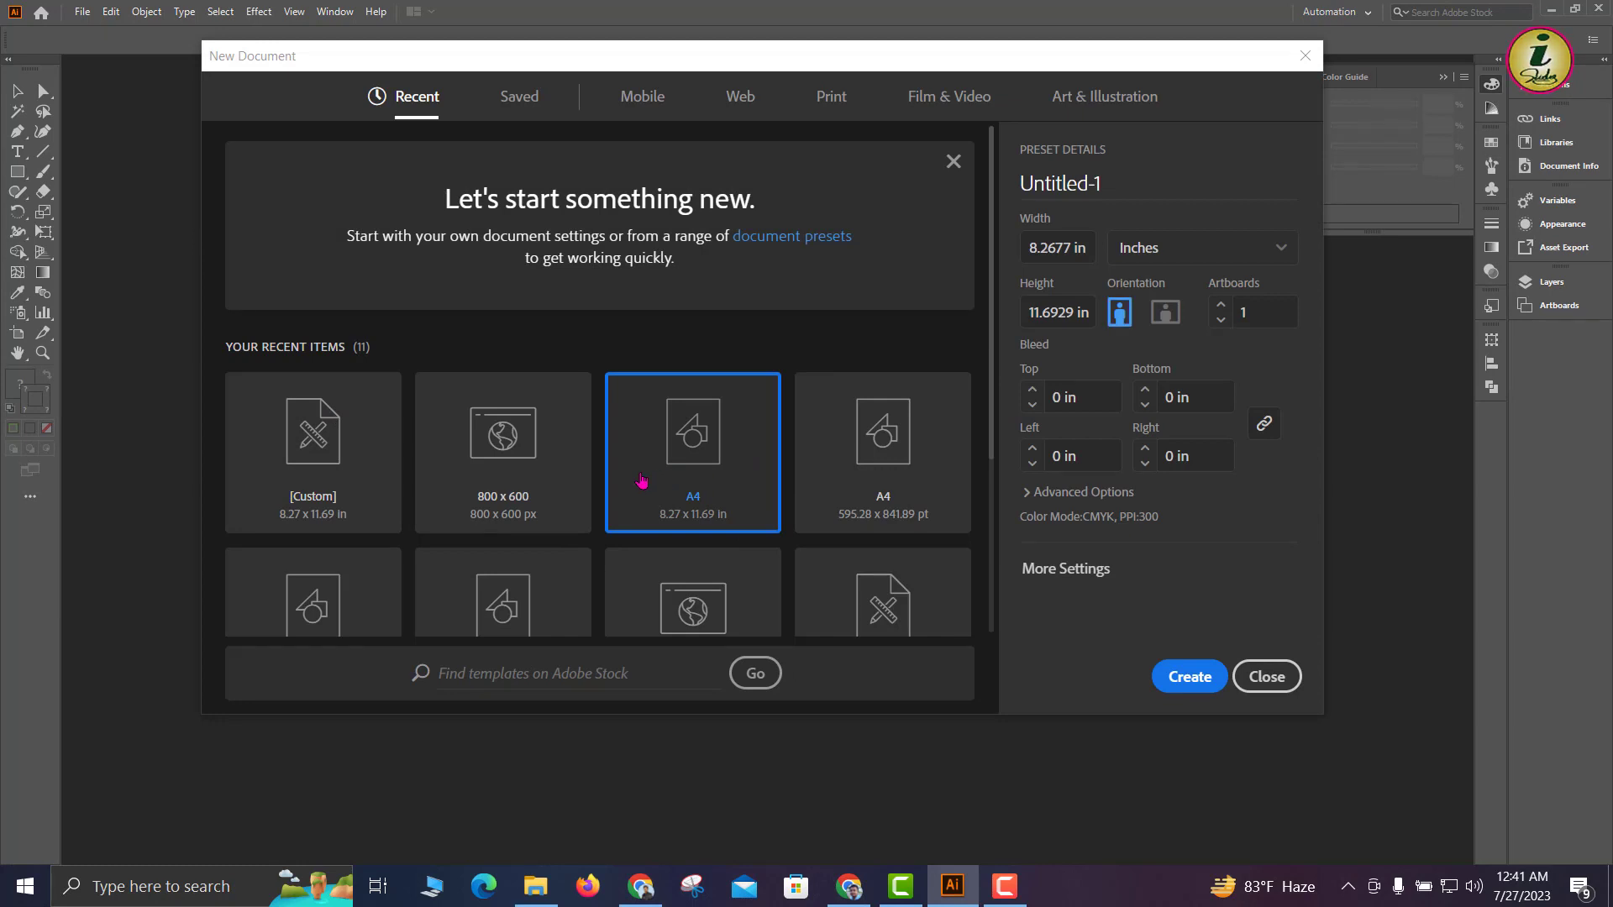
pyautogui.click(1041, 494)
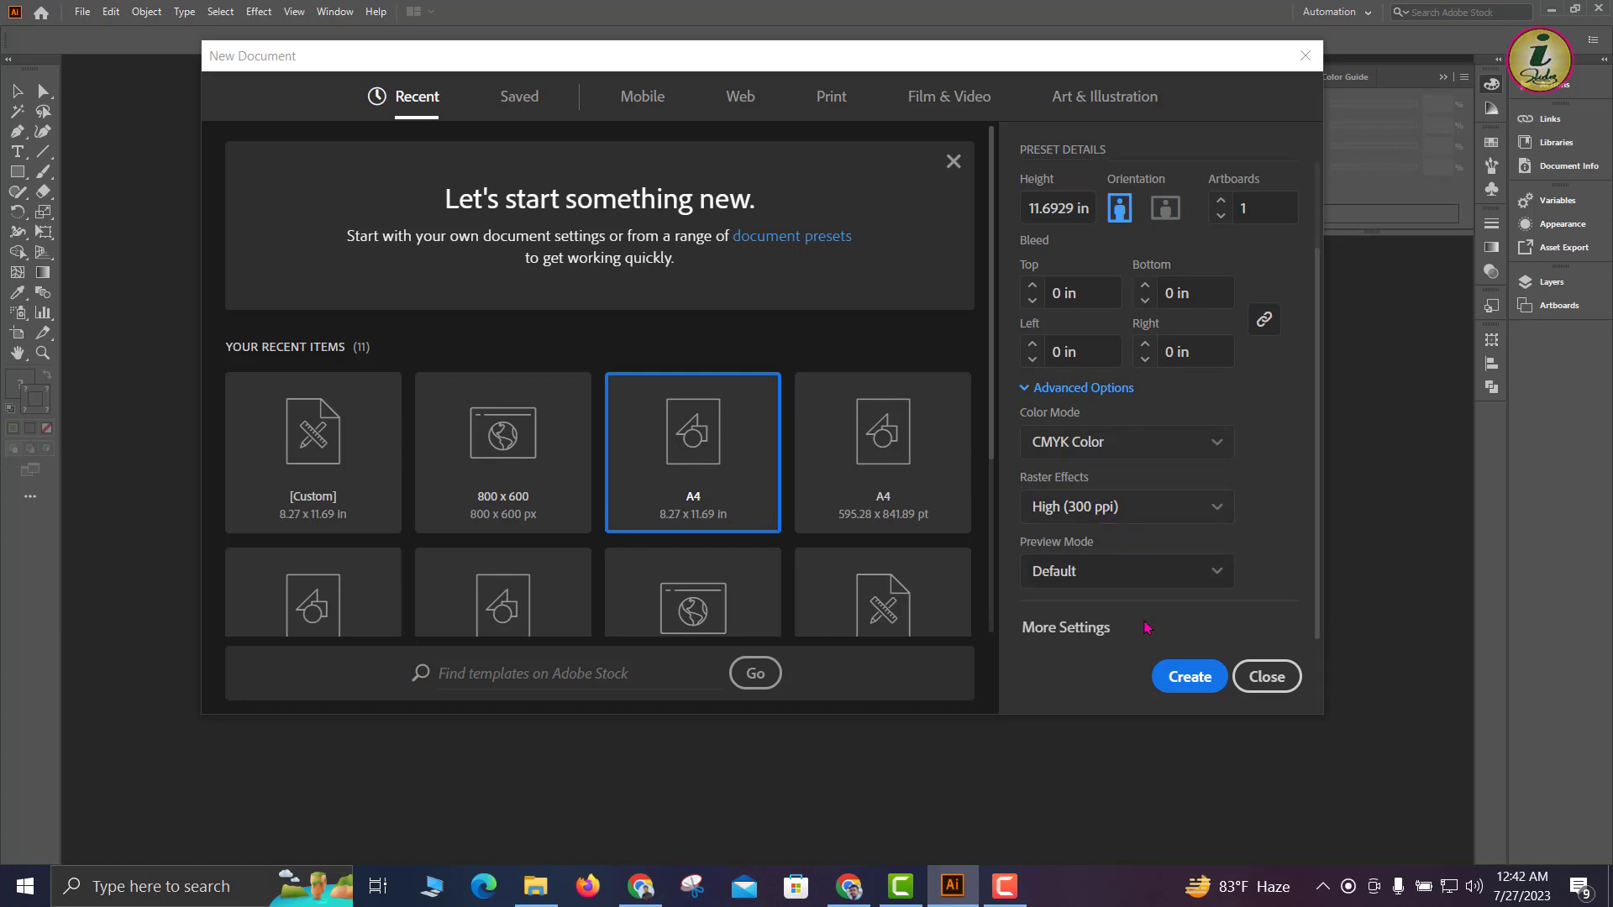
pyautogui.click(1185, 677)
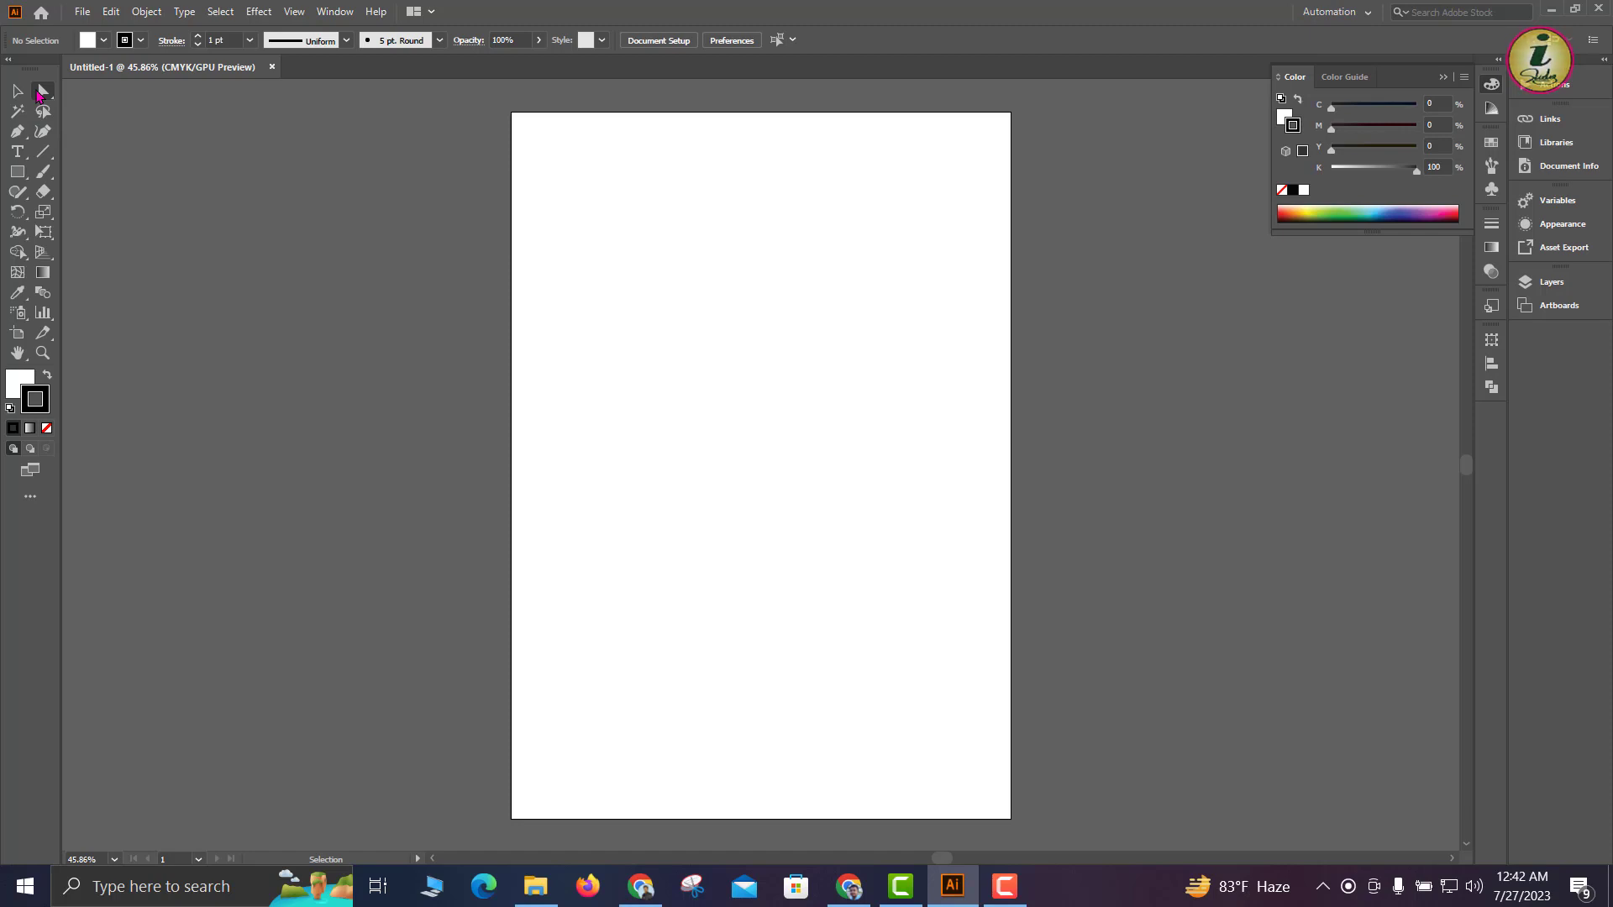
# Draw a square about 2.36 in wide in the upper part of the artboard with the Rectangle tool
pyautogui.click(18, 174)
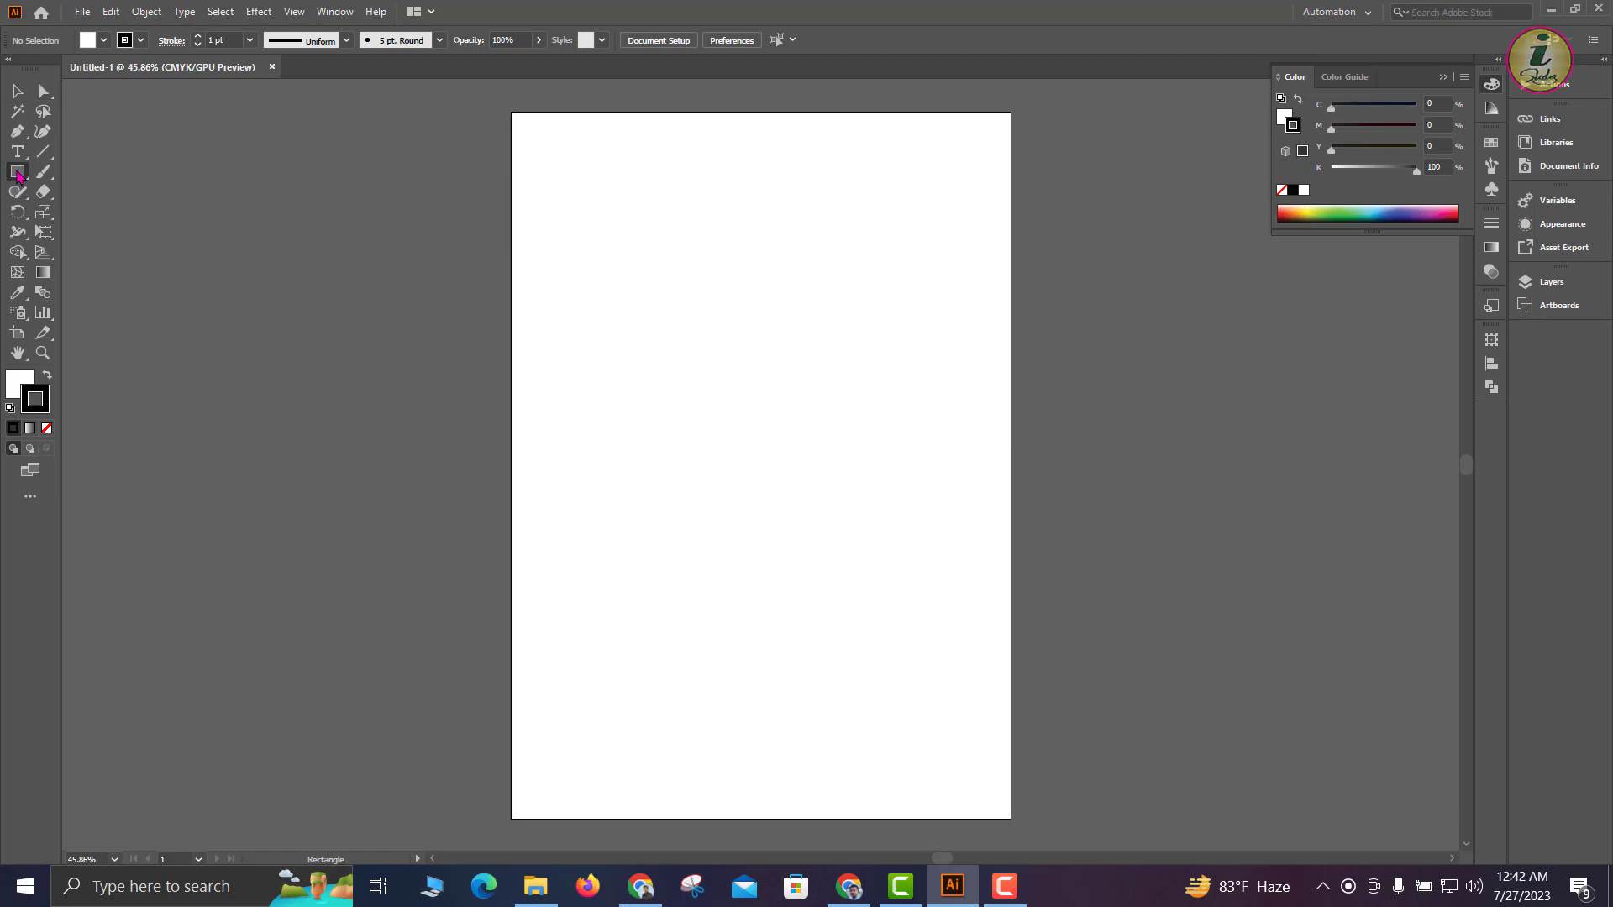
pyautogui.rightClick(18, 174)
pyautogui.click(67, 172)
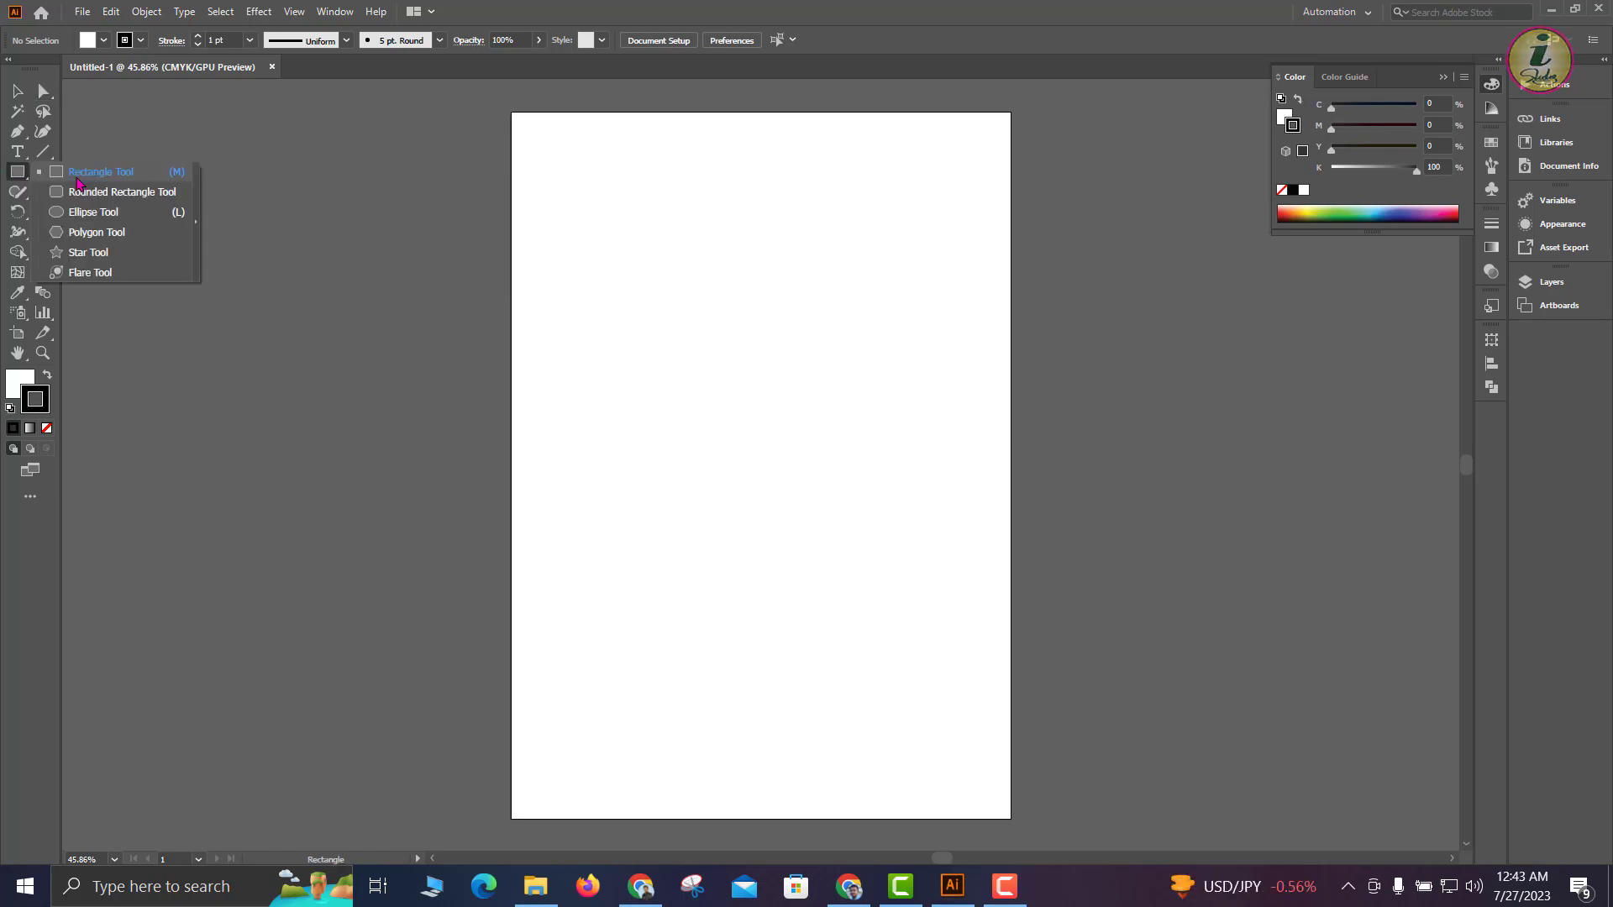
pyautogui.click(86, 173)
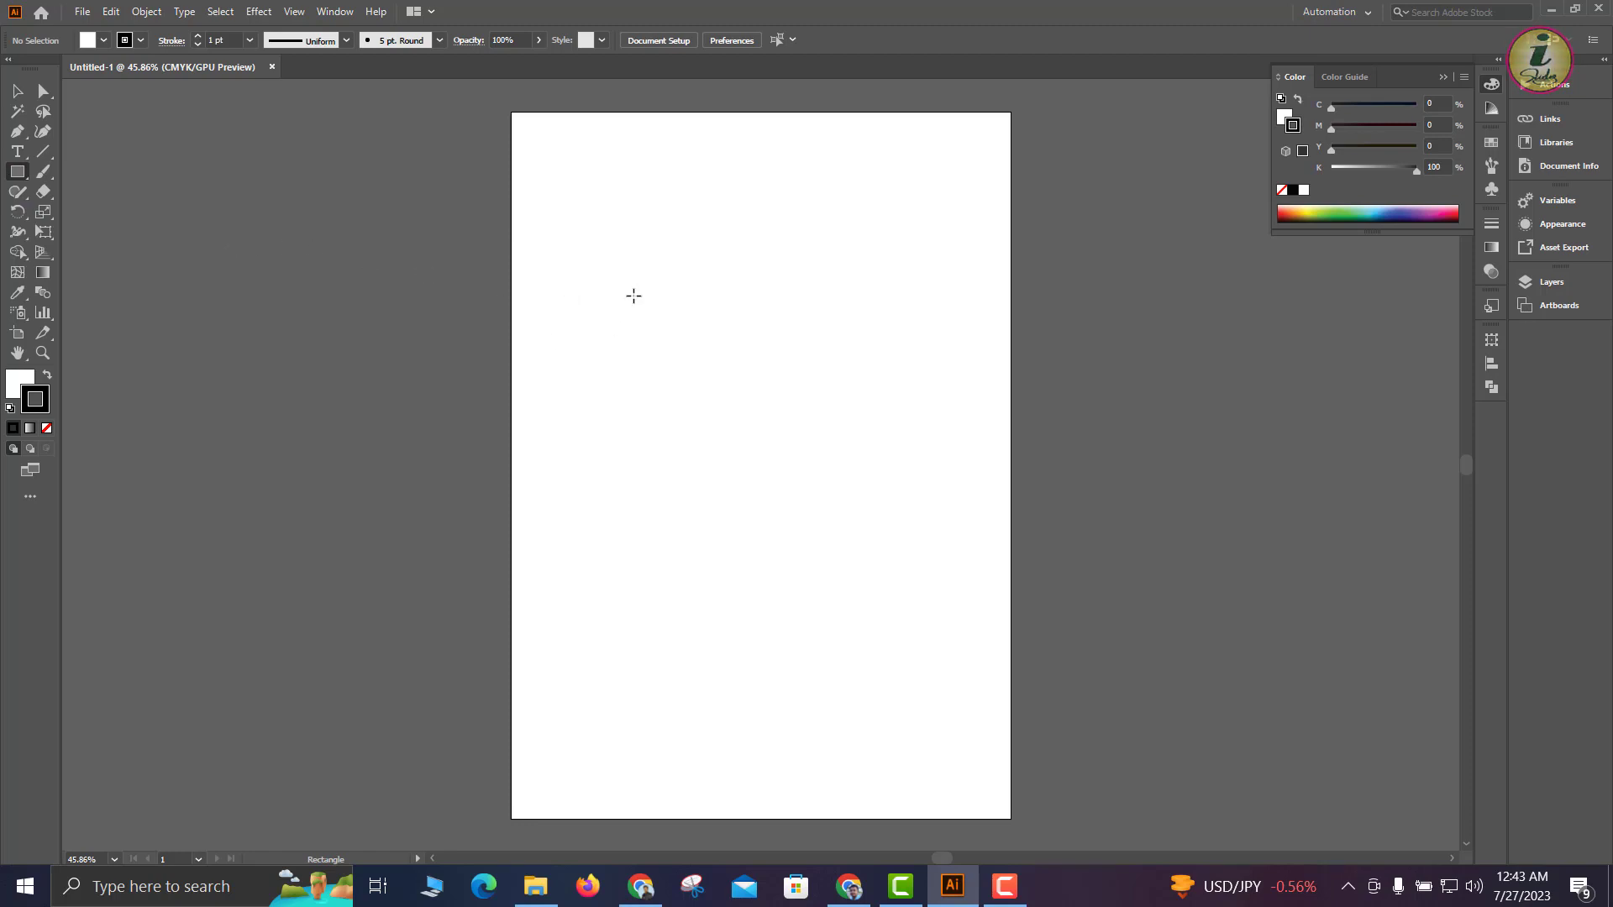
pyautogui.moveTo(634, 296)
pyautogui.mouseDown()
pyautogui.moveTo(822, 435)
pyautogui.moveTo(832, 597)
pyautogui.moveTo(648, 544)
pyautogui.moveTo(846, 544)
pyautogui.moveTo(844, 411)
pyautogui.moveTo(798, 551)
pyautogui.moveTo(867, 493)
pyautogui.moveTo(860, 414)
pyautogui.moveTo(723, 382)
pyautogui.moveTo(731, 446)
pyautogui.moveTo(733, 371)
pyautogui.moveTo(817, 468)
pyautogui.moveTo(776, 391)
pyautogui.moveTo(776, 437)
pyautogui.mouseUp()
pyautogui.moveTo(776, 393); pyautogui.dragTo(1148, 786)
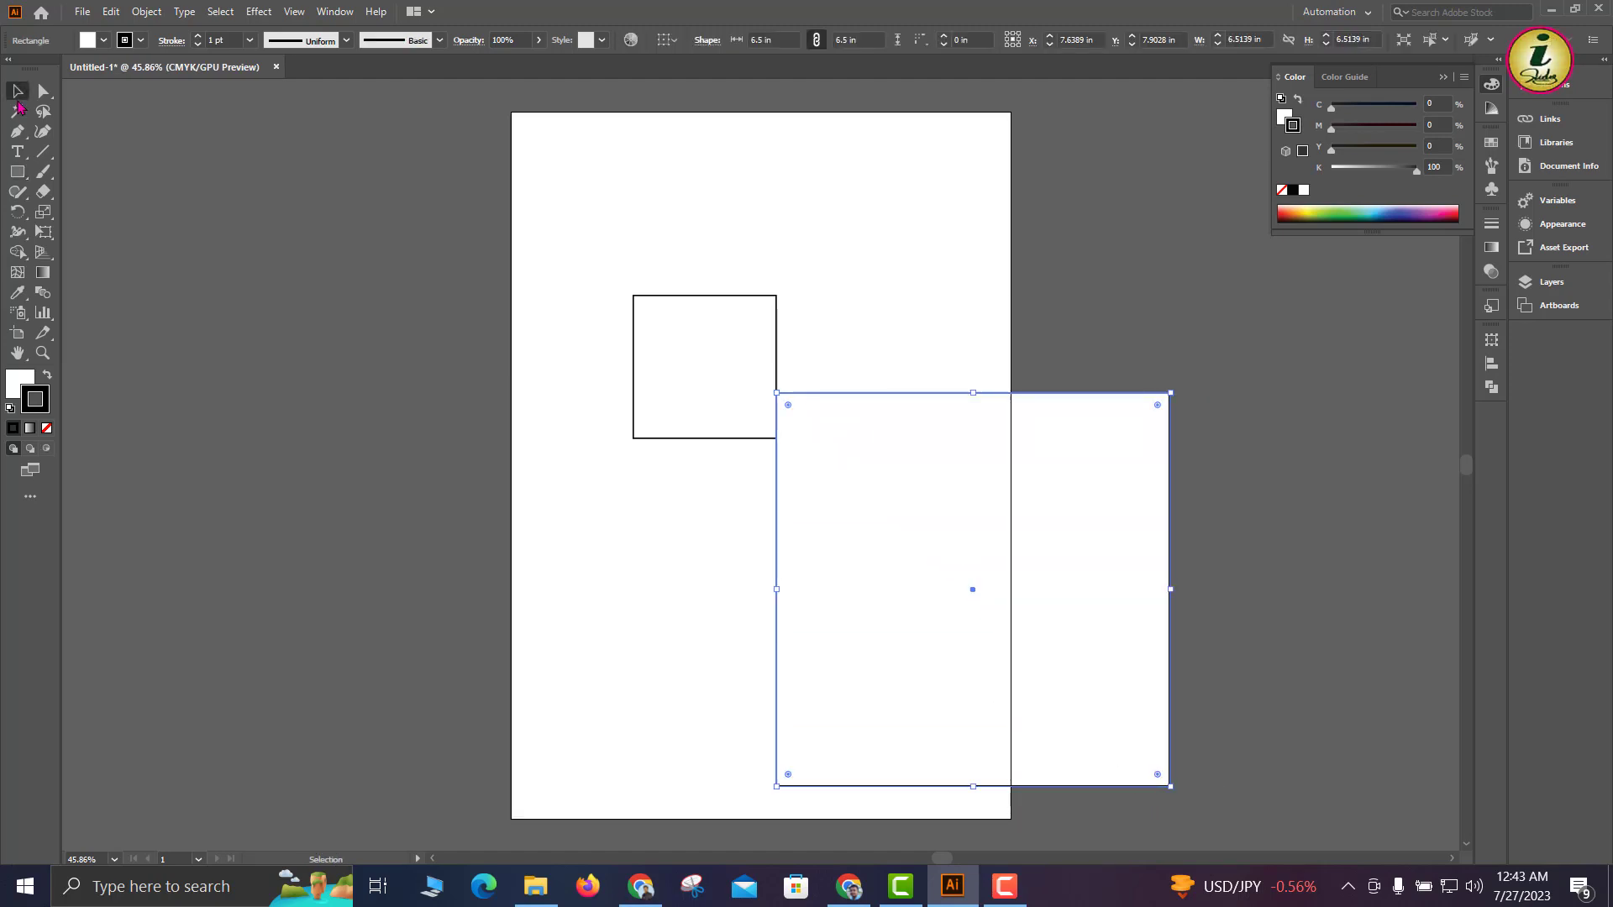
pyautogui.click(18, 94)
pyautogui.press('Delete')
# Move the square off the artboard onto the empty canvas to its left and keep it selected
pyautogui.moveTo(718, 367); pyautogui.dragTo(282, 264)
pyautogui.moveTo(389, 263); pyautogui.dragTo(384, 342)
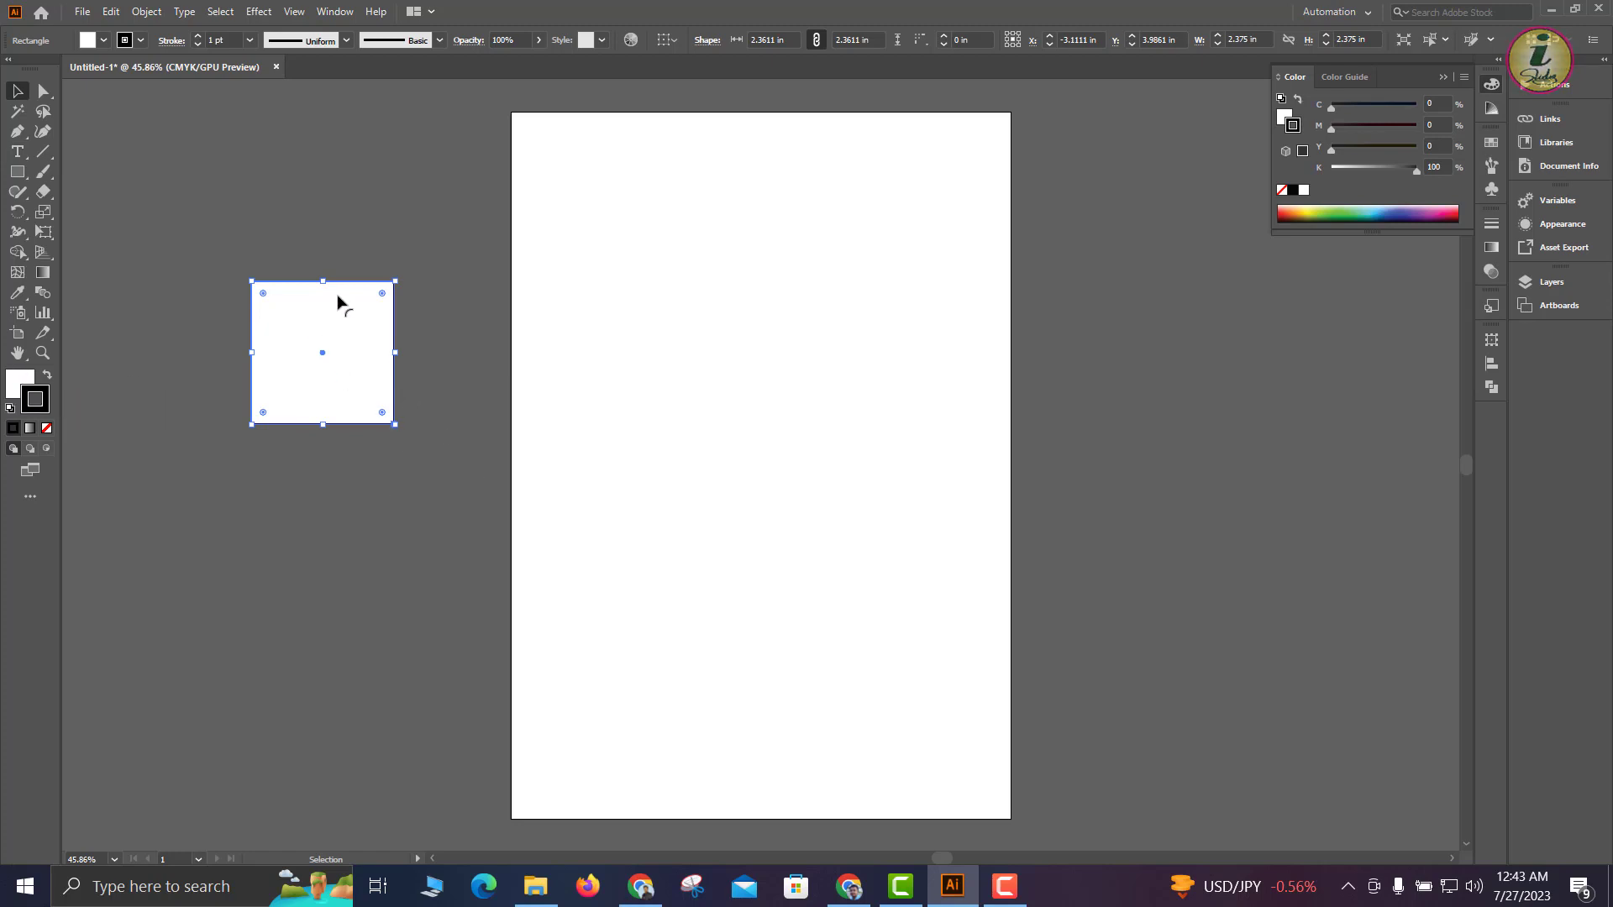
pyautogui.click(456, 347)
pyautogui.click(372, 340)
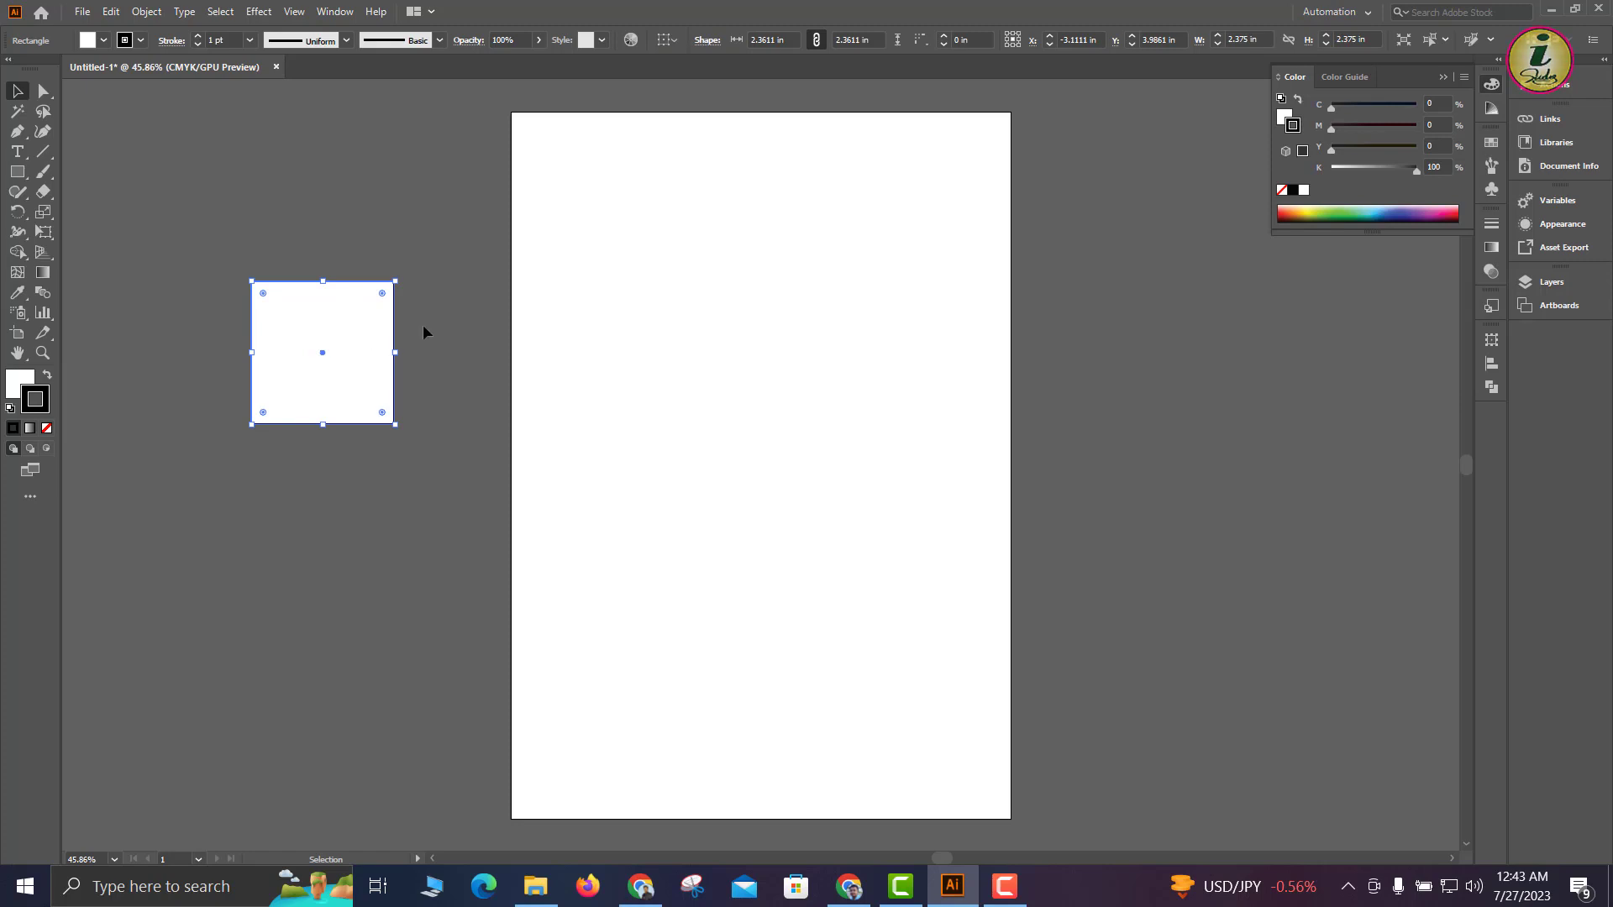
# Examine the black stroke and white fill along the square's upper edge up close
pyautogui.hotkey('ctrl', 'space')
pyautogui.moveTo(297, 280); pyautogui.dragTo(558, 392)
pyautogui.moveTo(479, 241); pyautogui.dragTo(756, 580)
pyautogui.moveTo(731, 653); pyautogui.dragTo(616, 559)
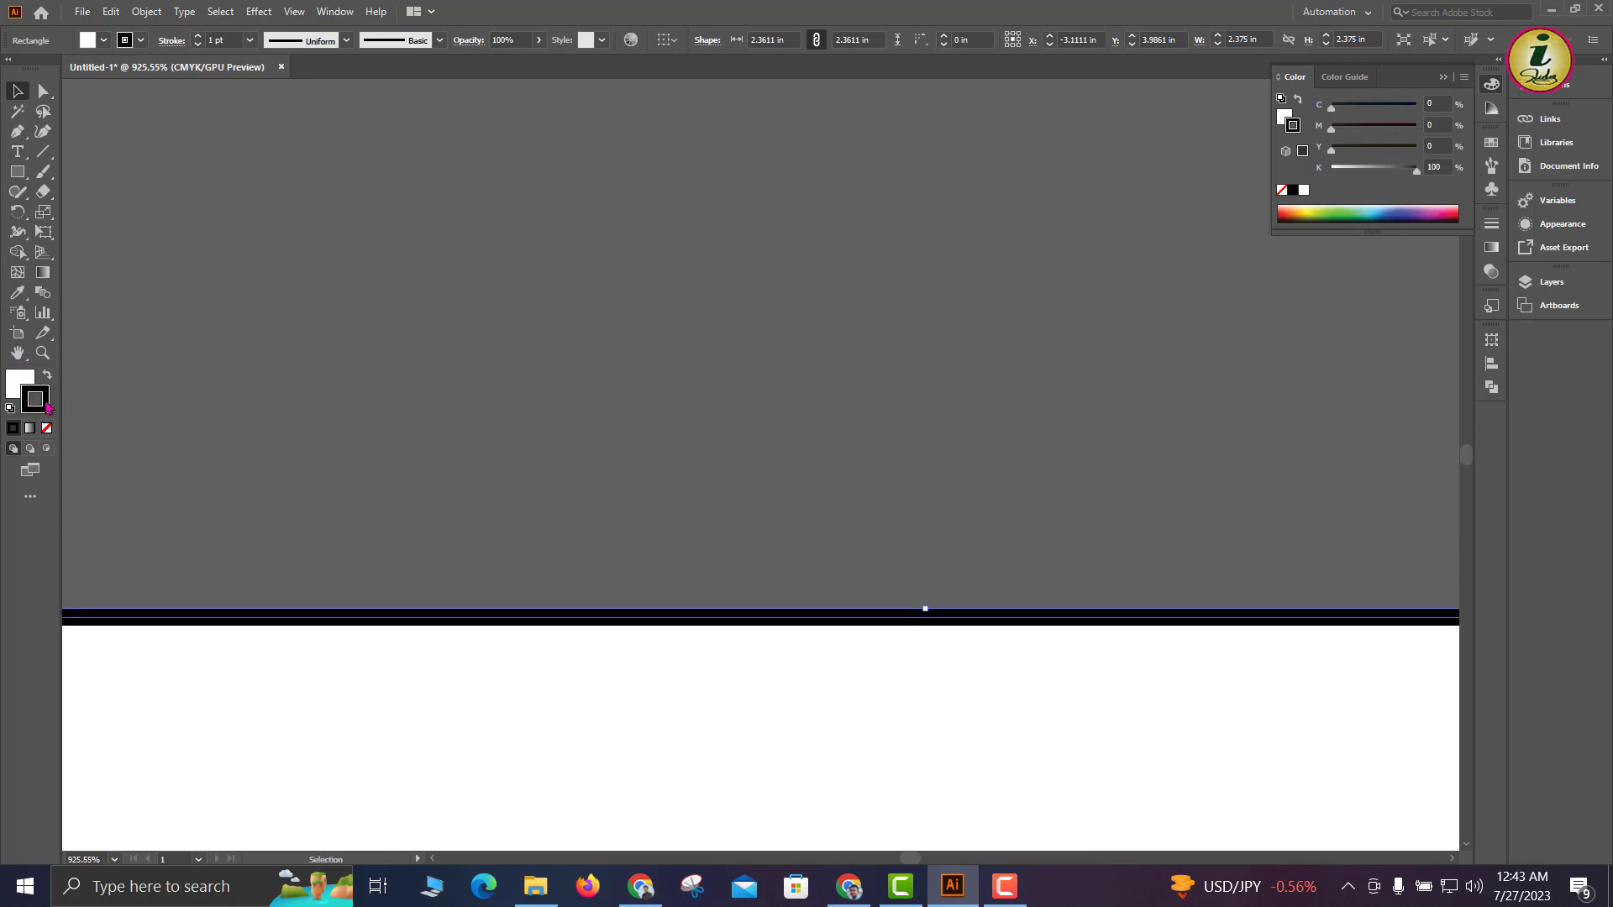
pyautogui.hotkey('ctrl', 'space')
pyautogui.moveTo(631, 726); pyautogui.dragTo(232, 404)
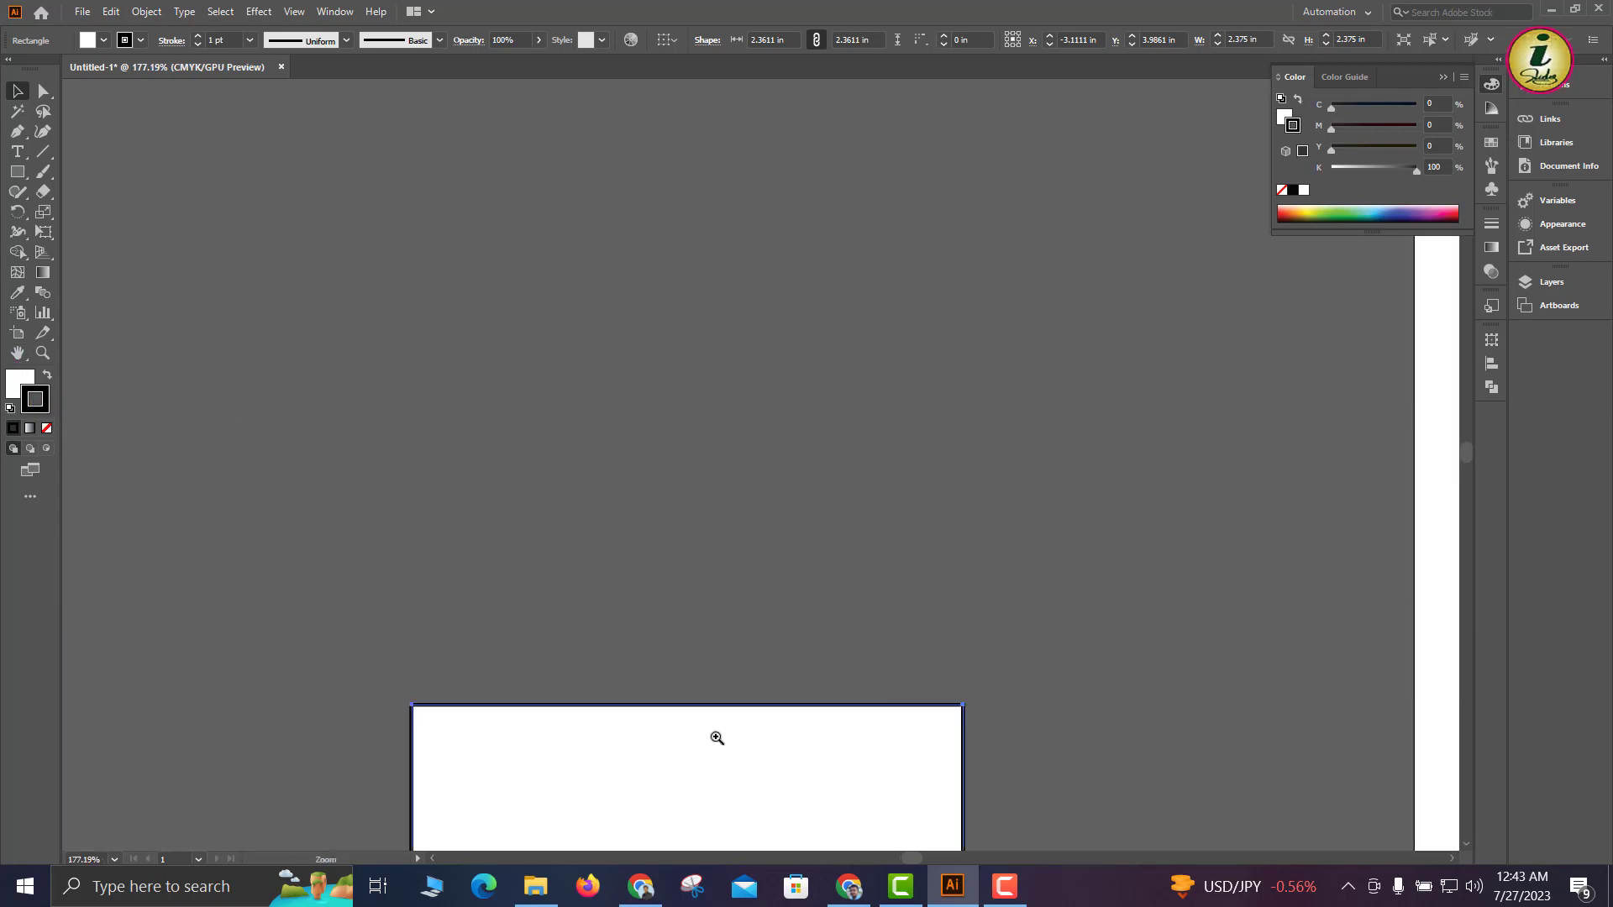
pyautogui.moveTo(716, 738); pyautogui.dragTo(562, 370)
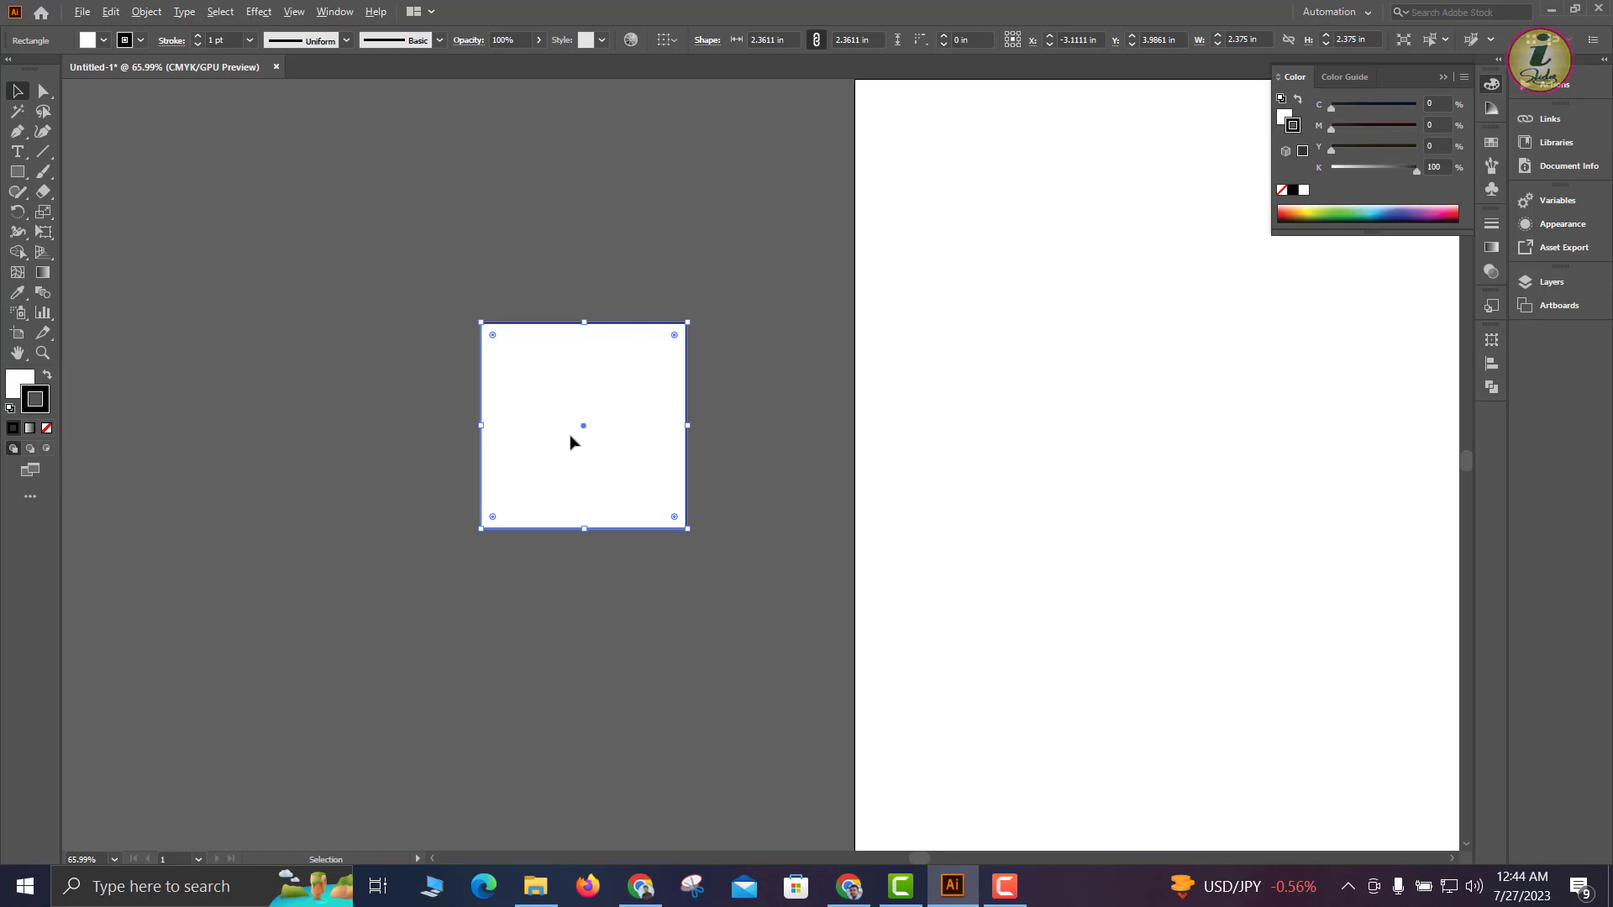
# Duplicate the square once to its right and once above it, with each copy touching the original's edge
pyautogui.moveTo(571, 442); pyautogui.dragTo(813, 444)
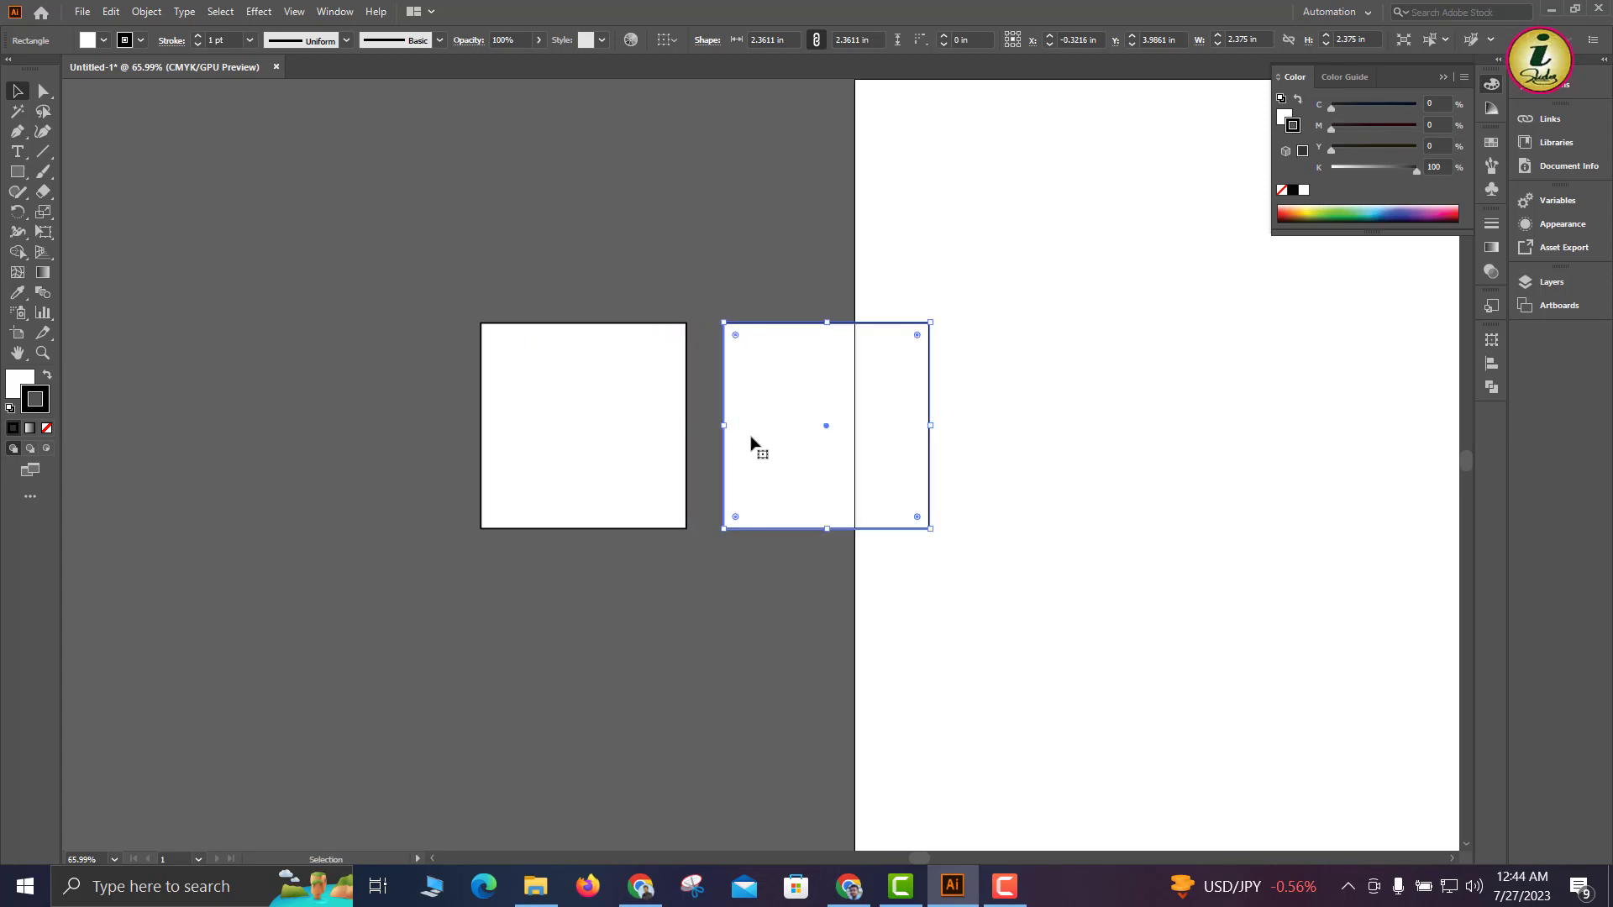
pyautogui.moveTo(871, 401); pyautogui.dragTo(834, 400)
pyautogui.click(579, 435)
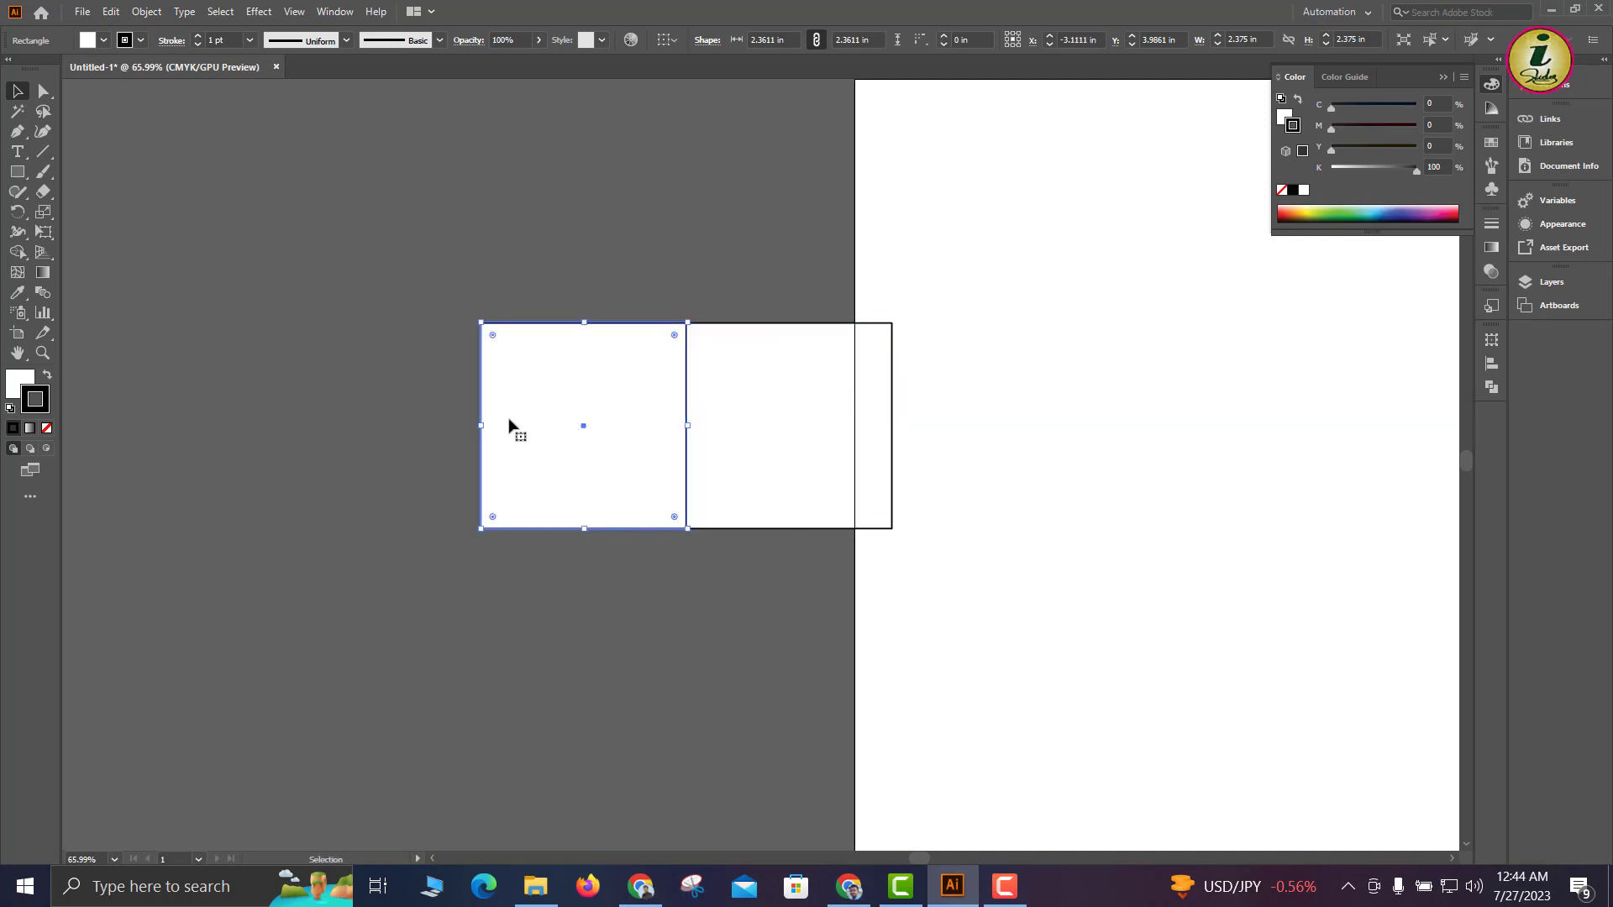
pyautogui.moveTo(600, 423); pyautogui.dragTo(600, 220)
# Select all three squares together and move them completely clear of the artboard's left edge
pyautogui.click(785, 420)
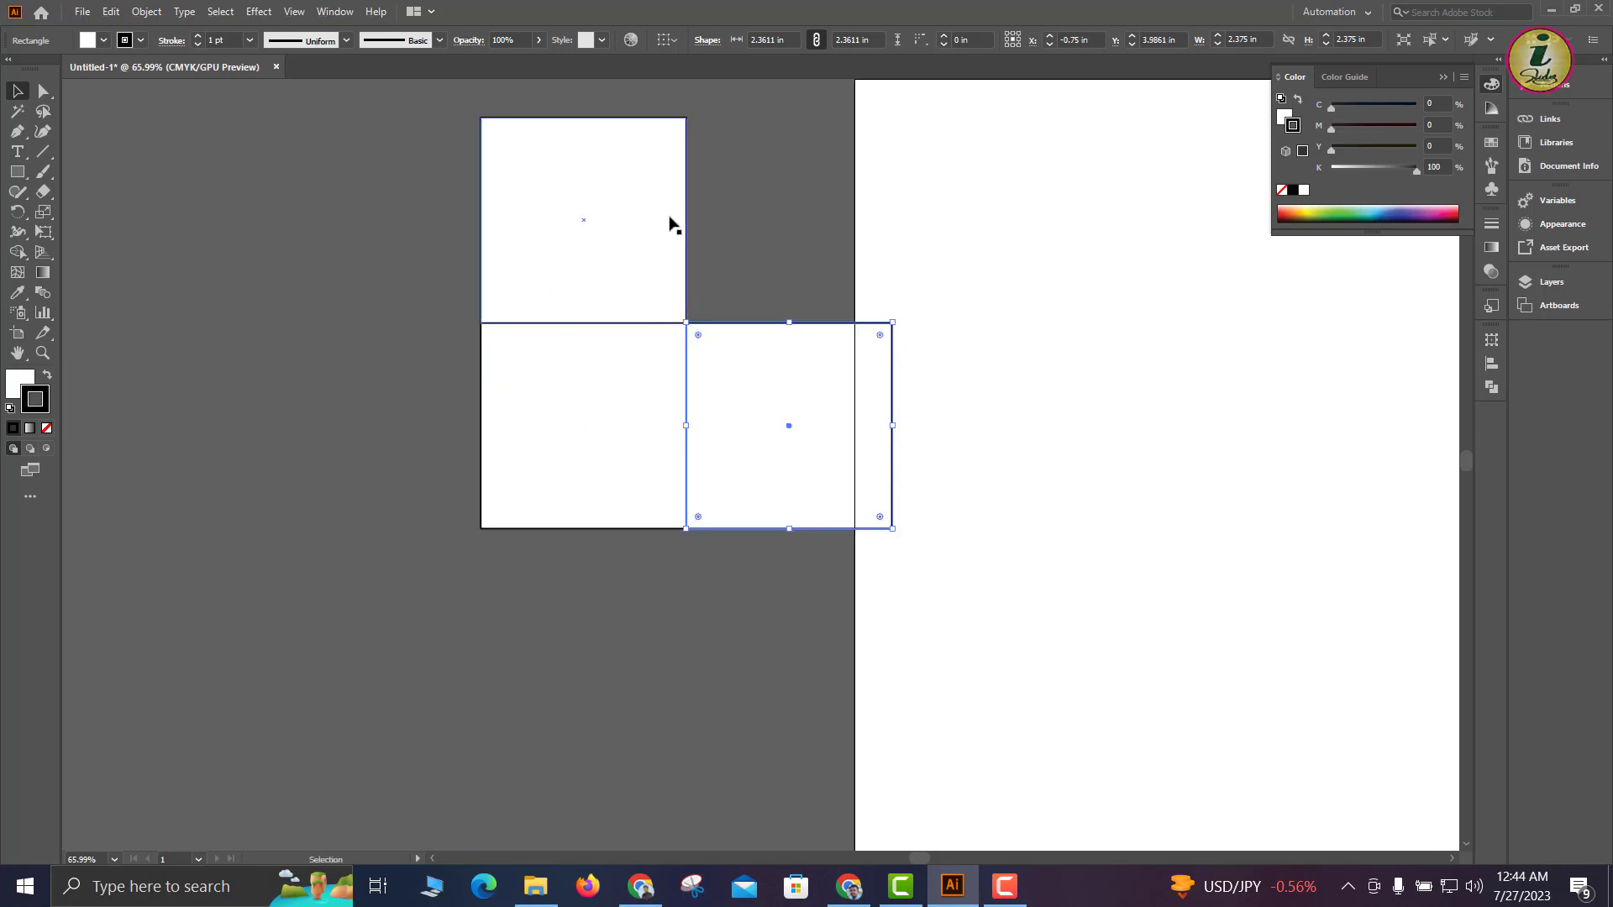
pyautogui.click(575, 248)
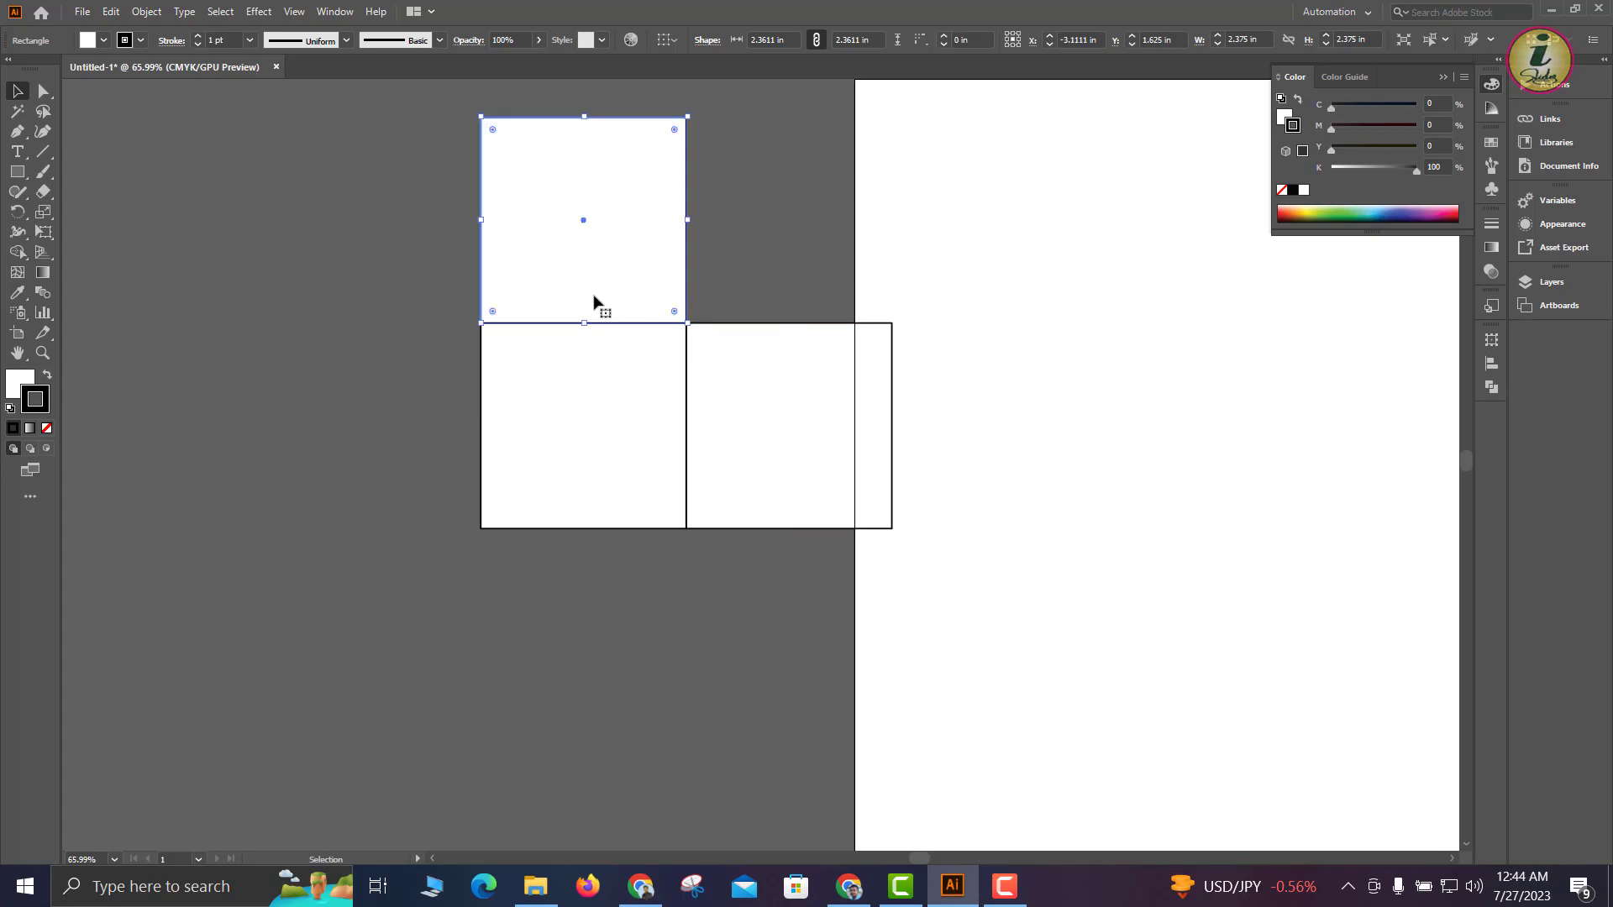
pyautogui.click(719, 222)
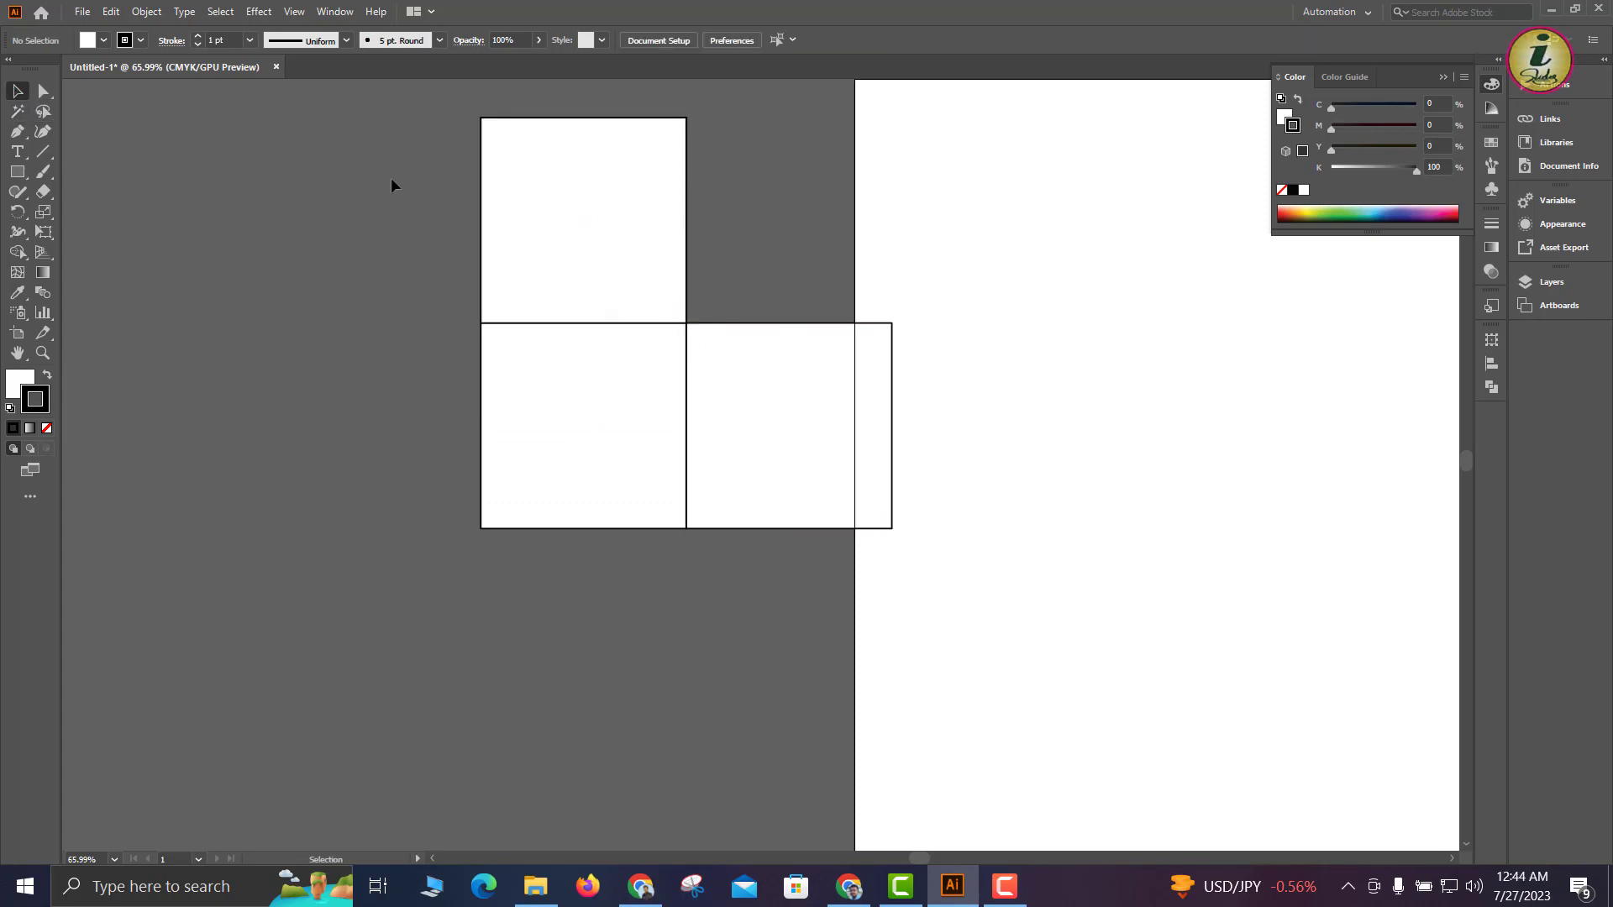
pyautogui.moveTo(640, 354); pyautogui.dragTo(1019, 691)
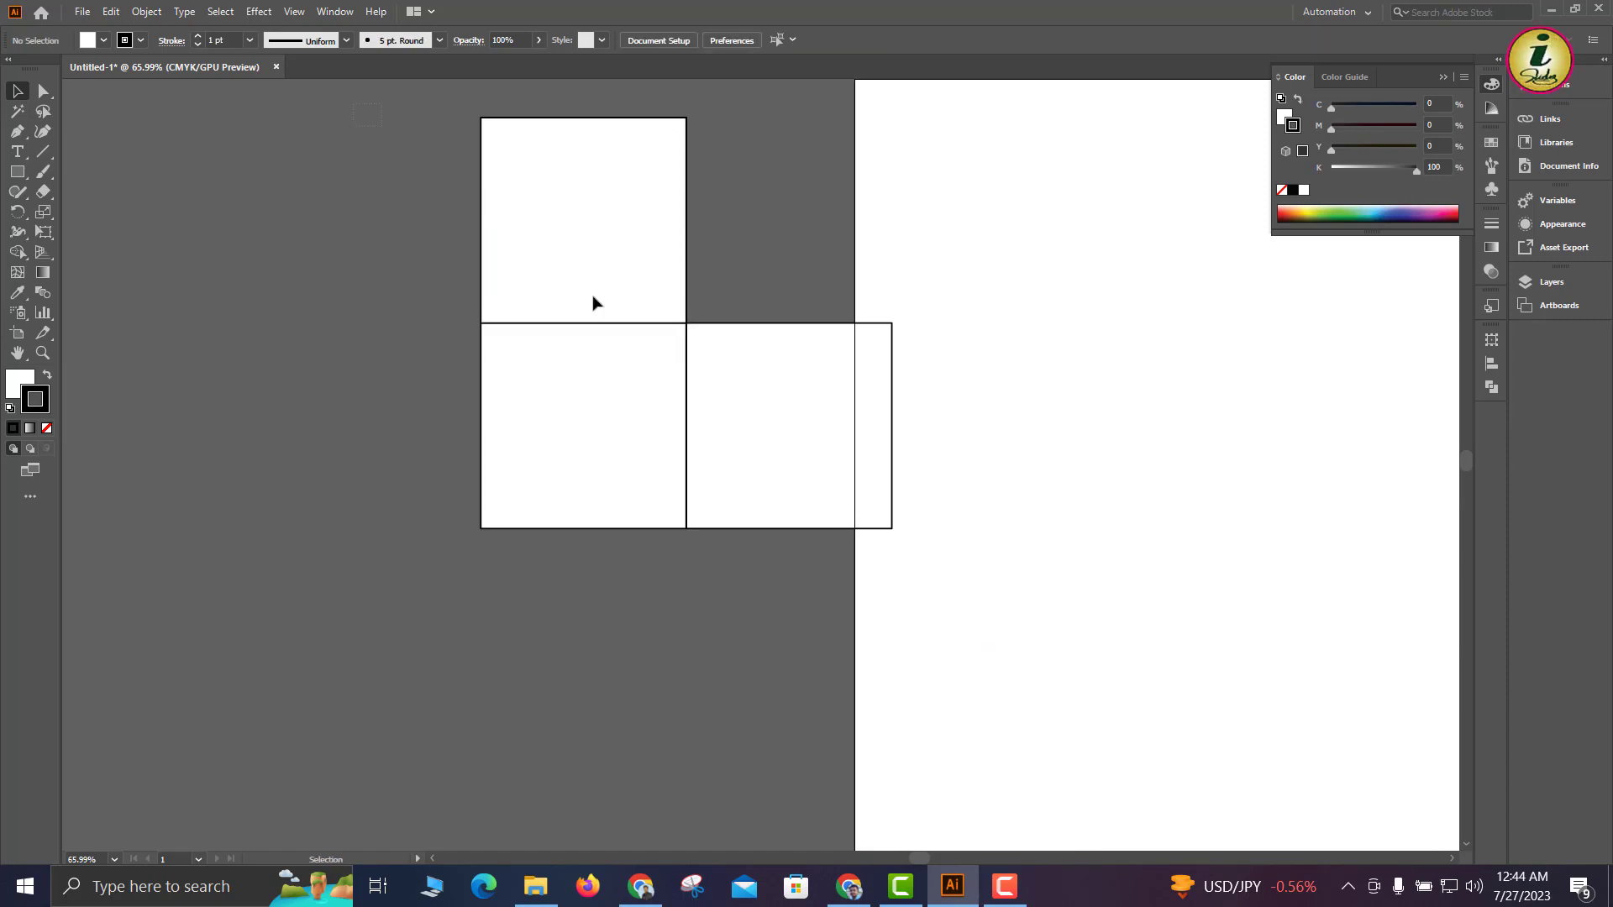
pyautogui.moveTo(453, 99); pyautogui.dragTo(1163, 726)
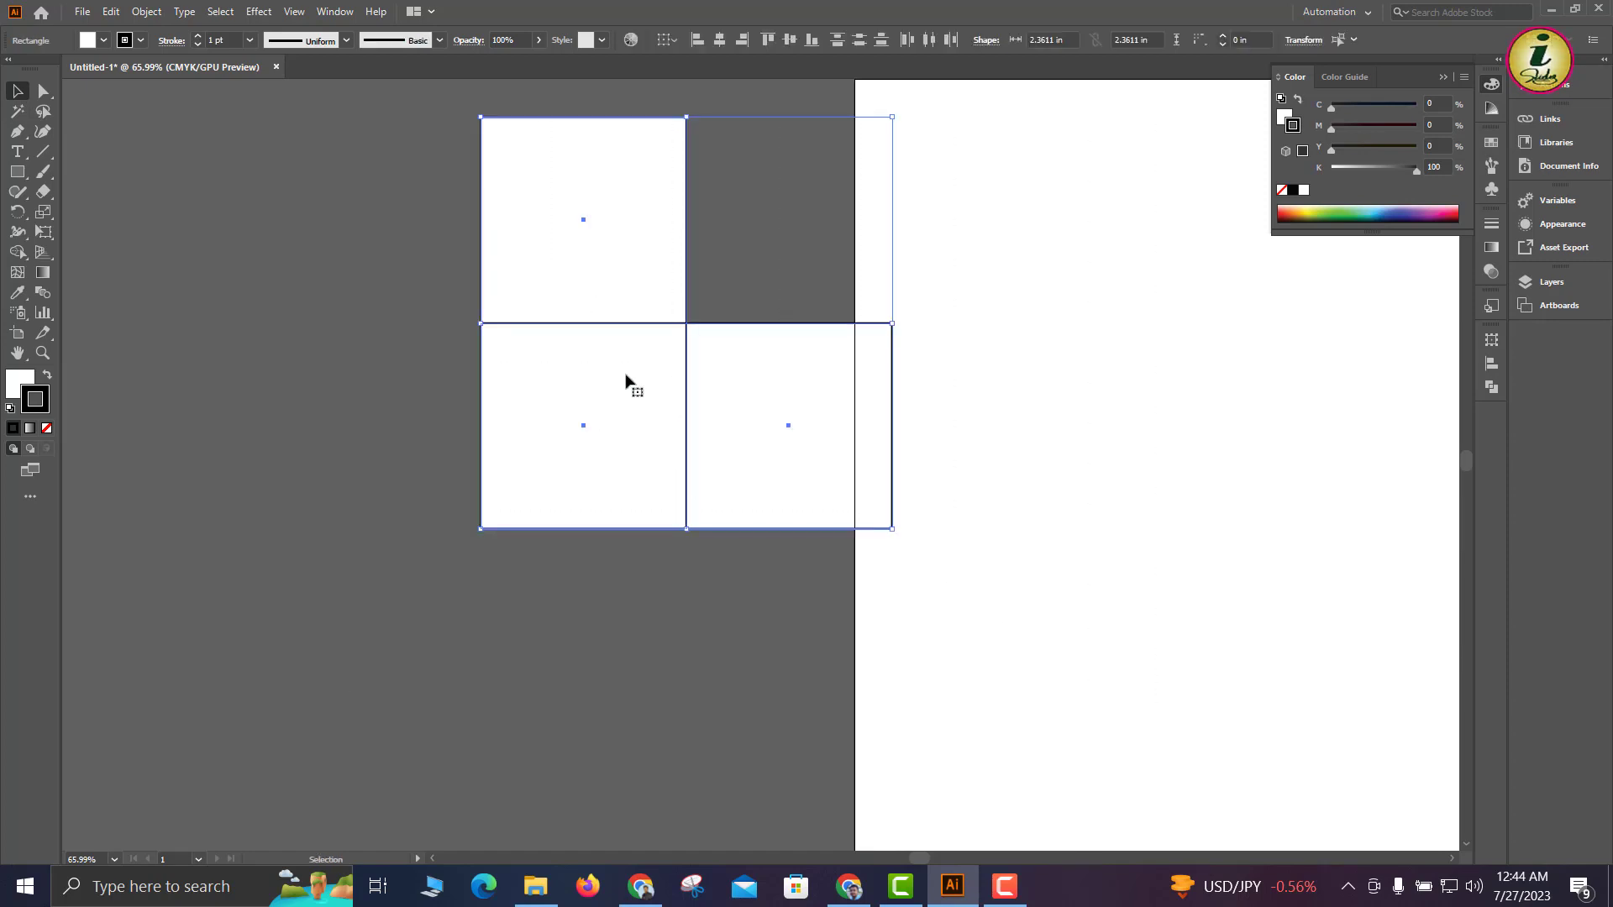
pyautogui.moveTo(627, 375); pyautogui.dragTo(390, 435)
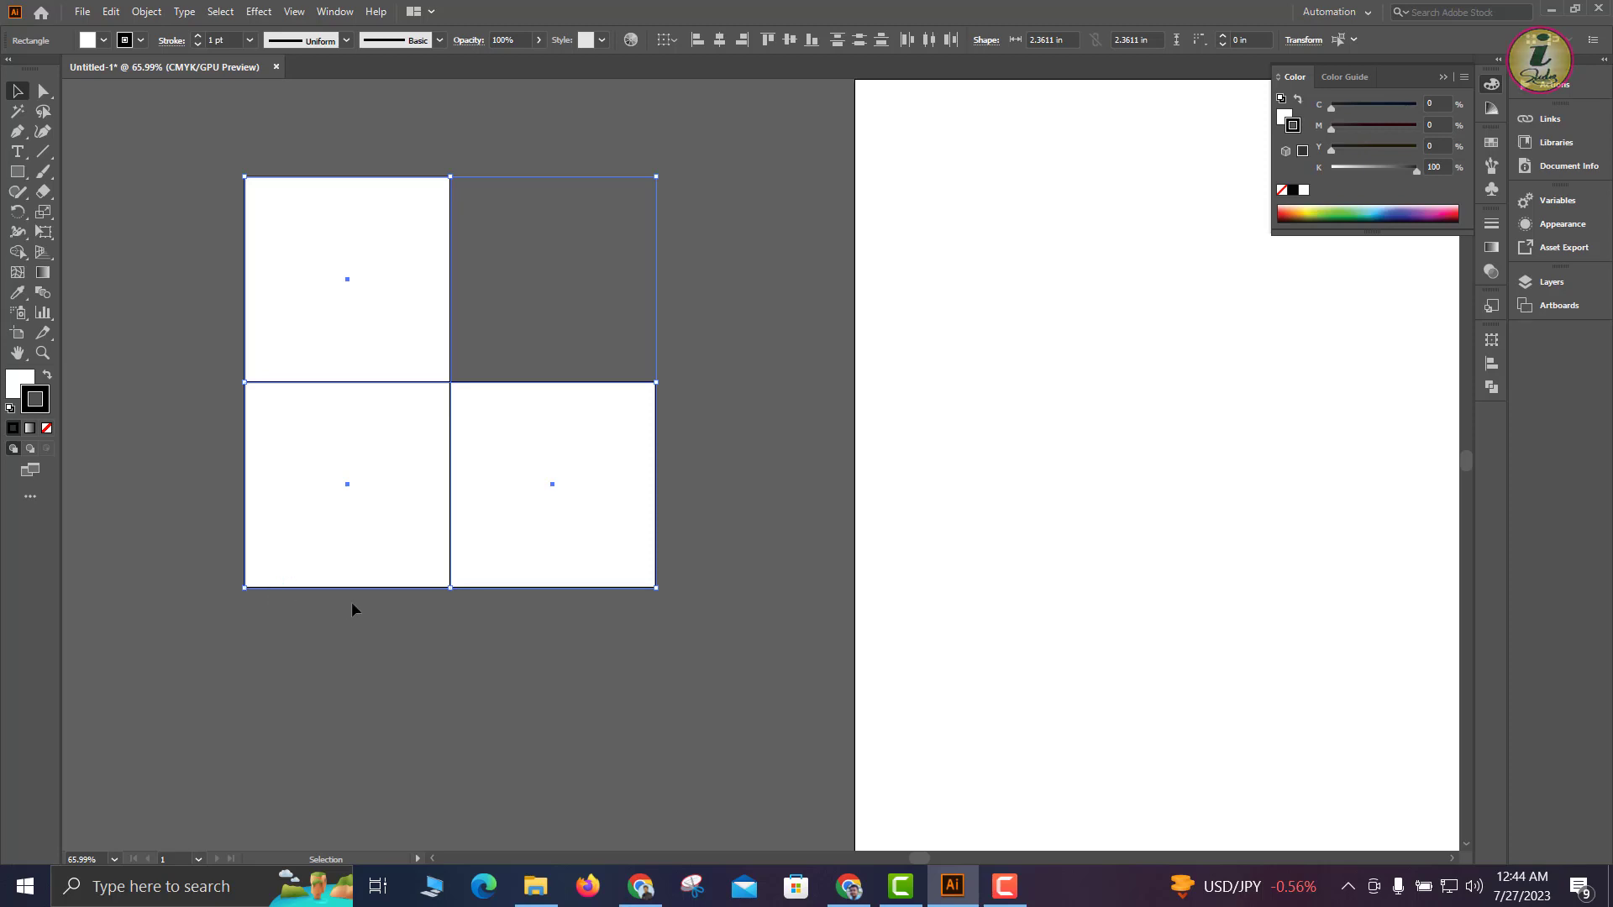
pyautogui.click(465, 356)
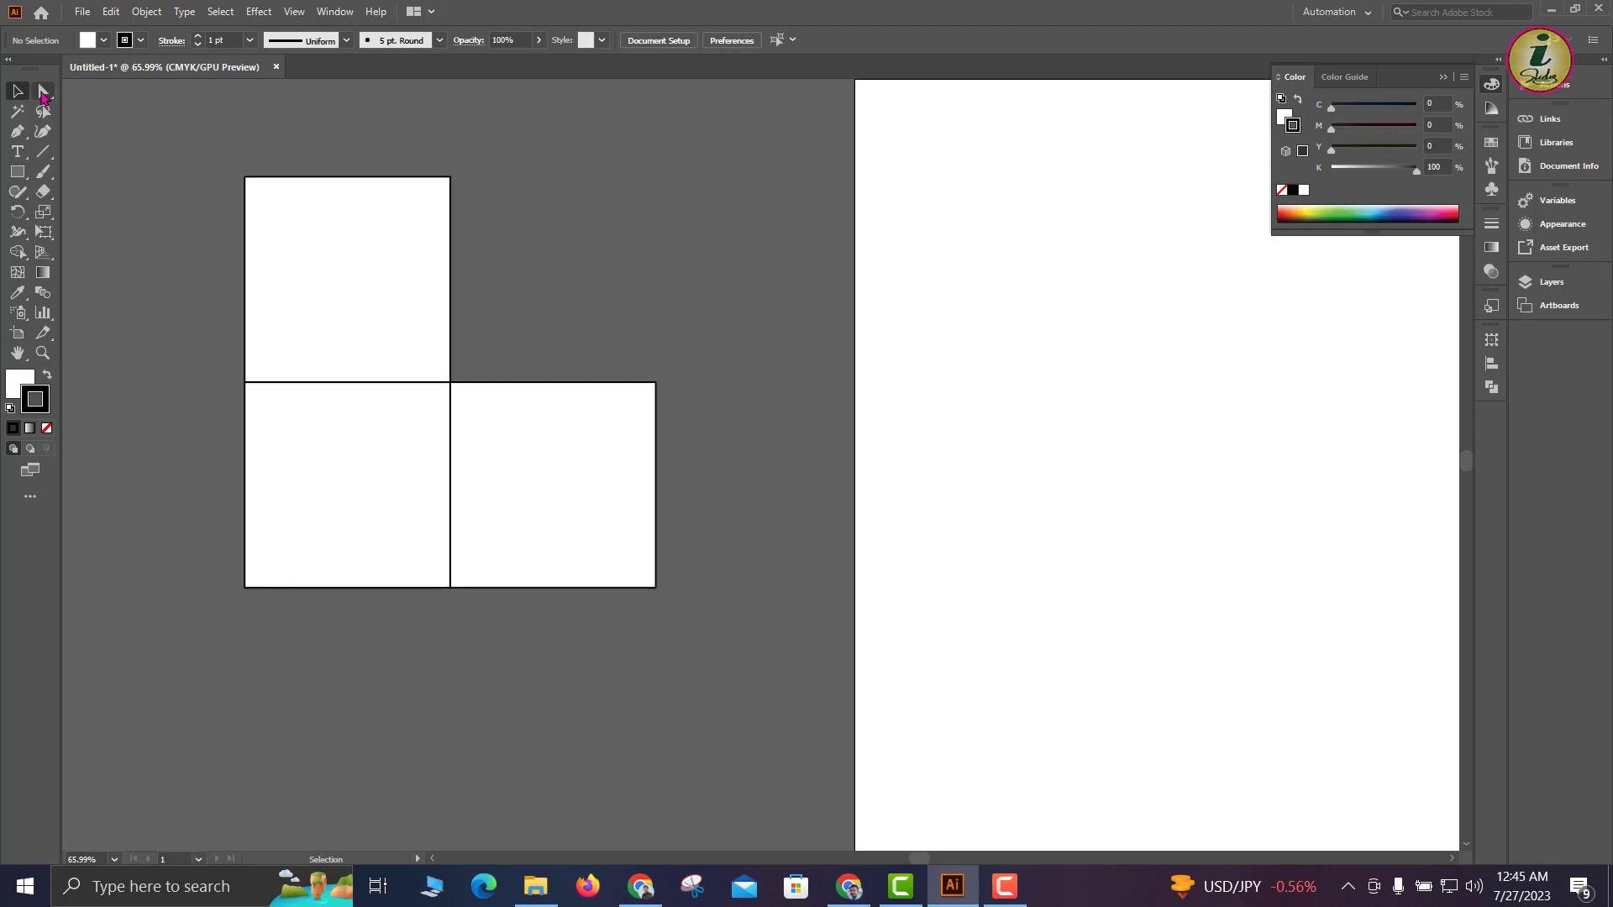
# Move the upper square up and away from the two lower squares with the Selection tool
pyautogui.click(44, 92)
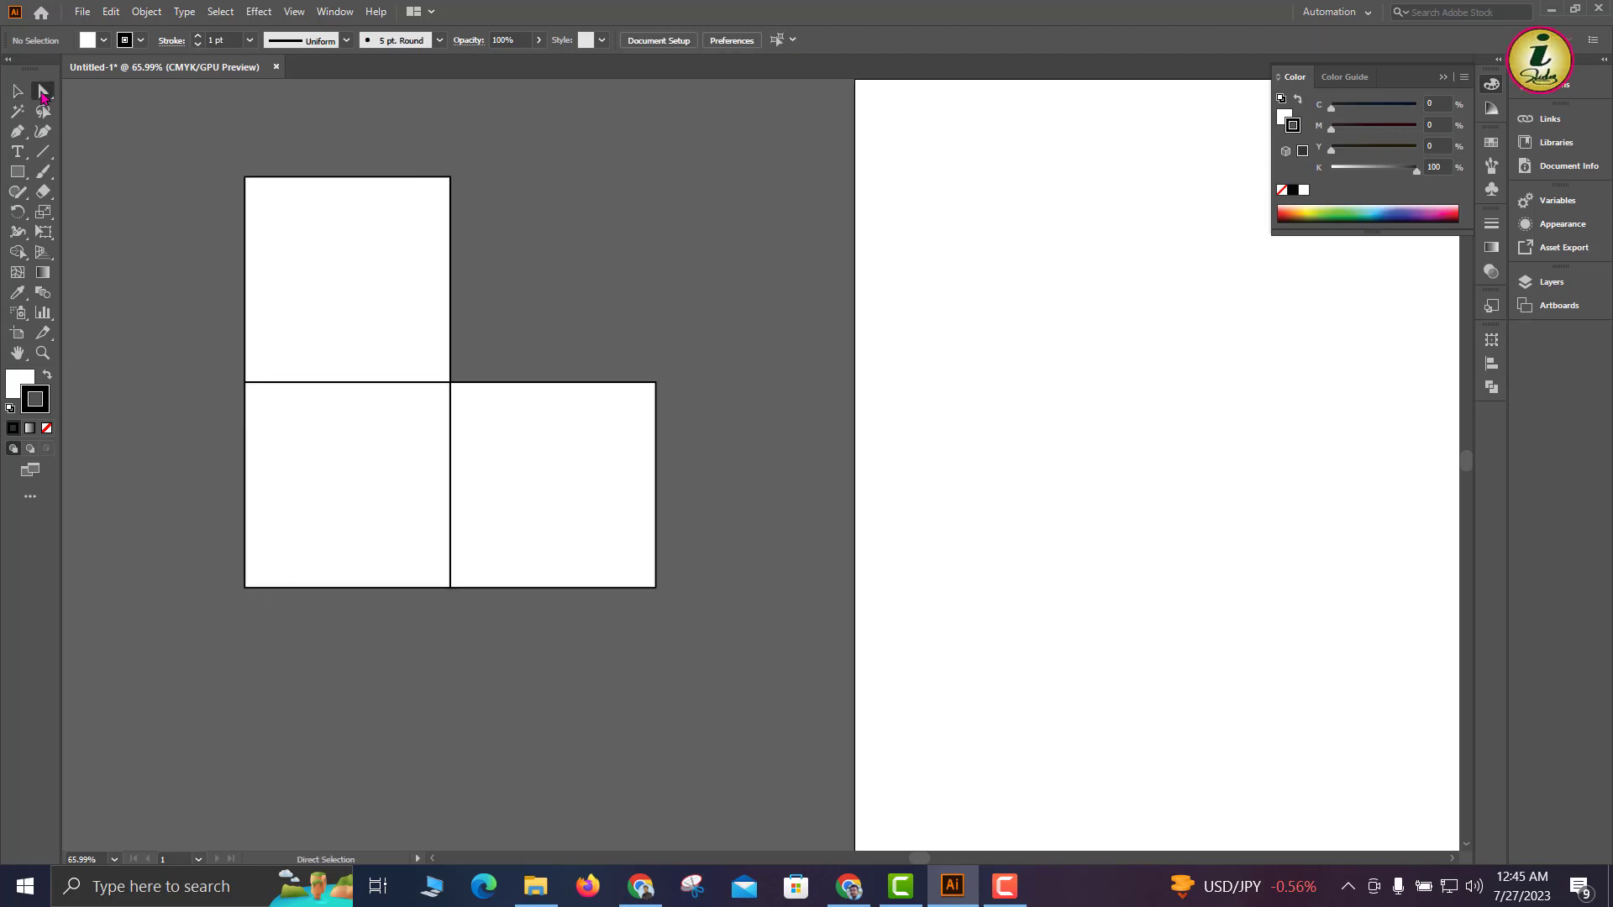
pyautogui.moveTo(228, 138); pyautogui.dragTo(1176, 420)
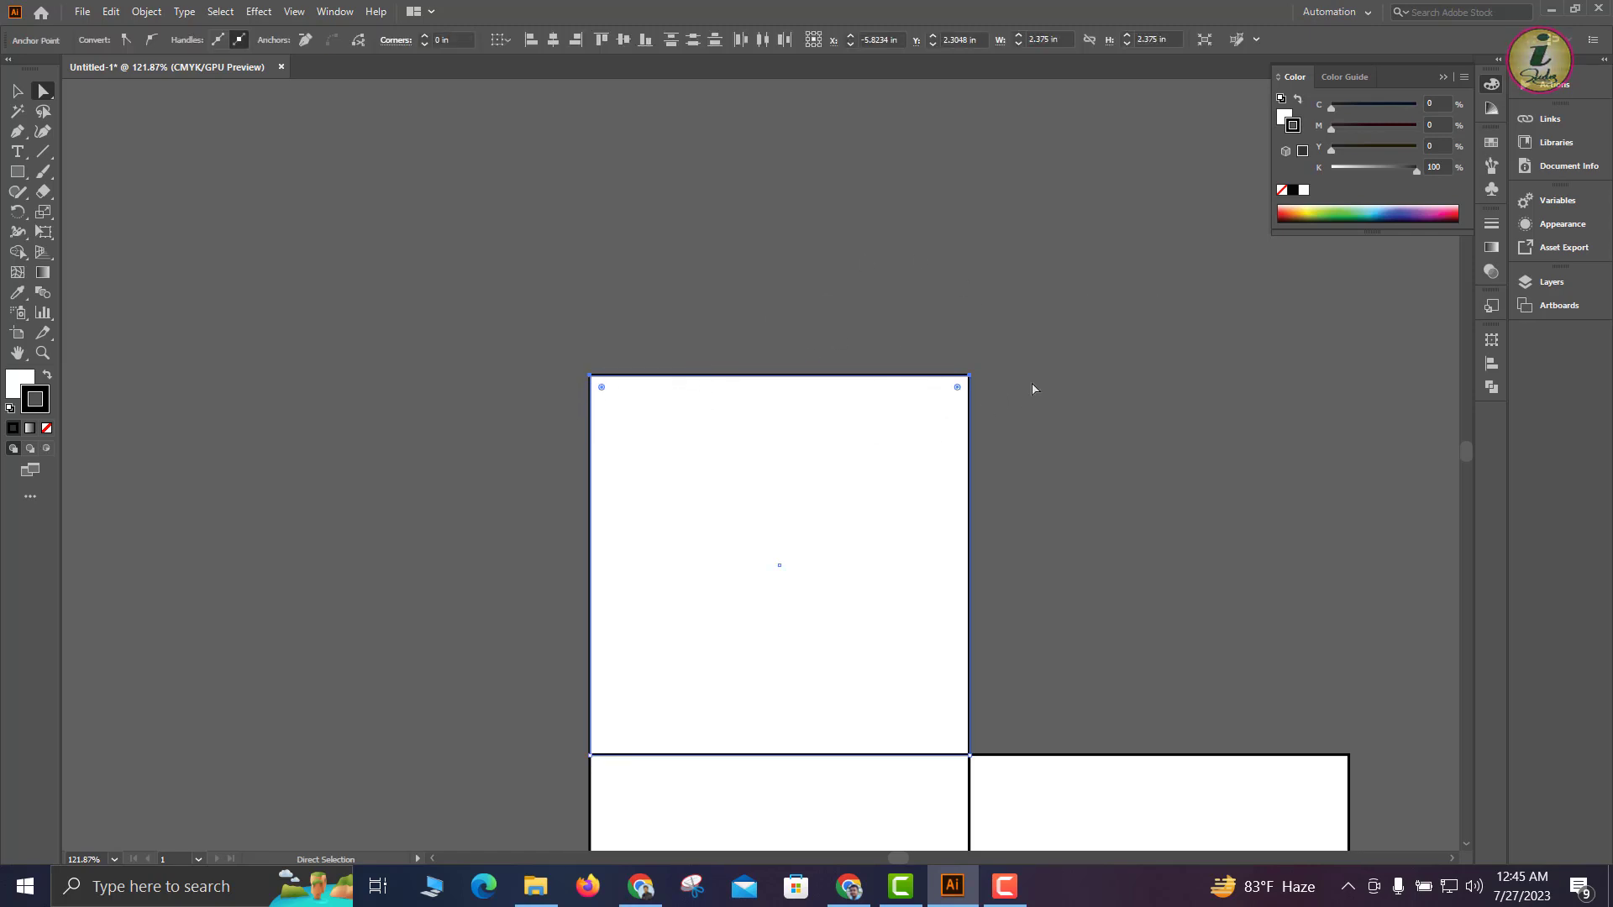
pyautogui.click(18, 91)
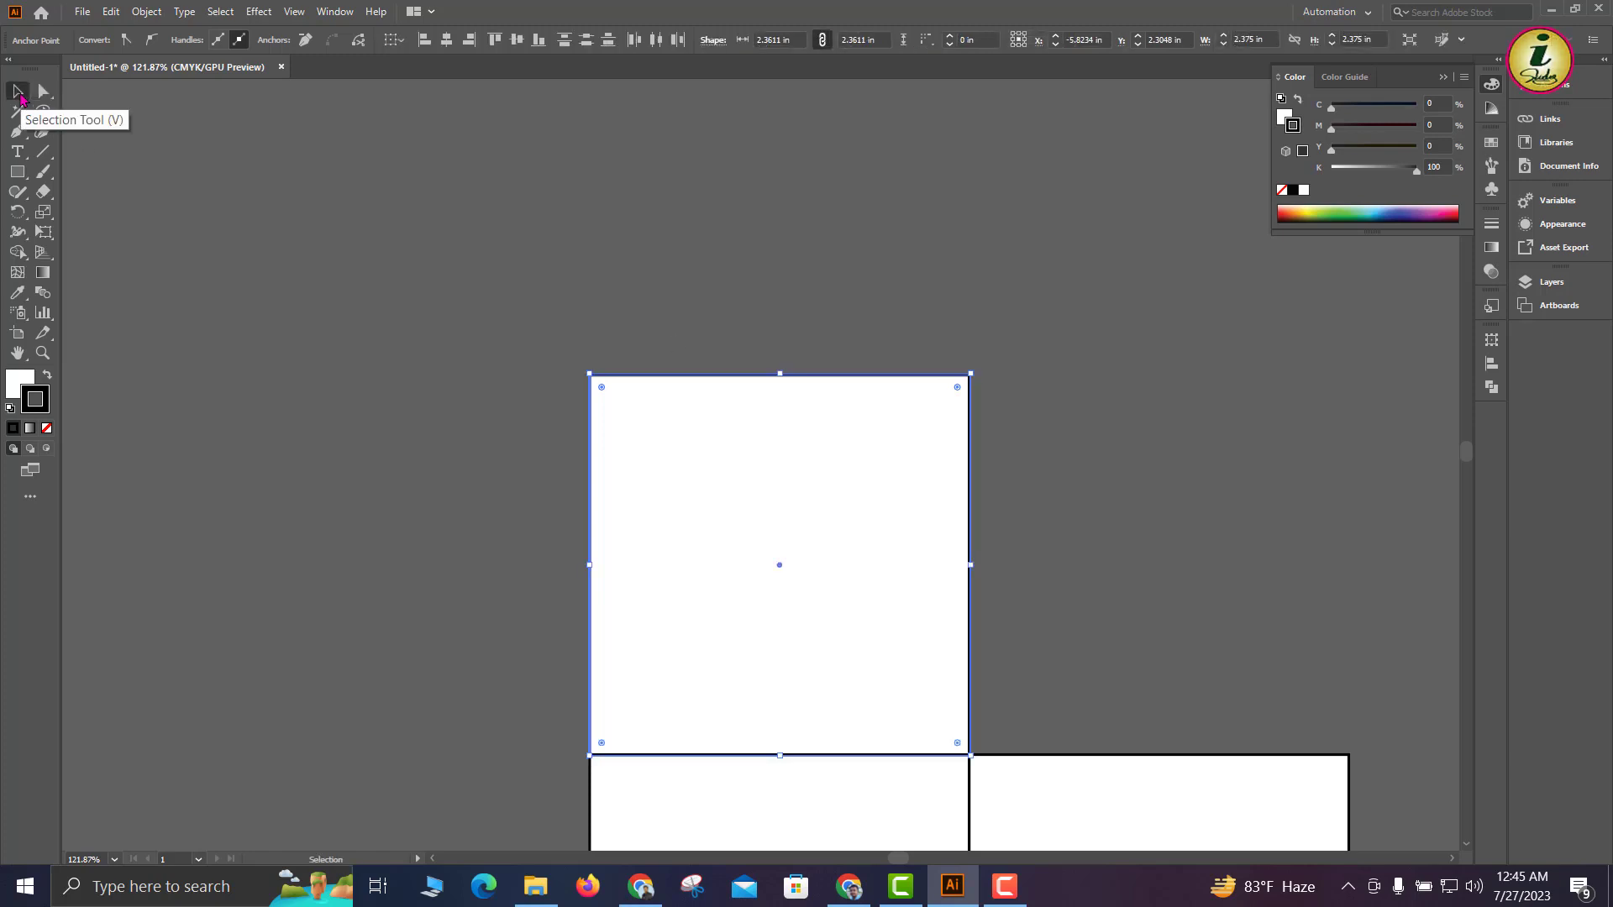
pyautogui.moveTo(695, 430); pyautogui.dragTo(676, 241)
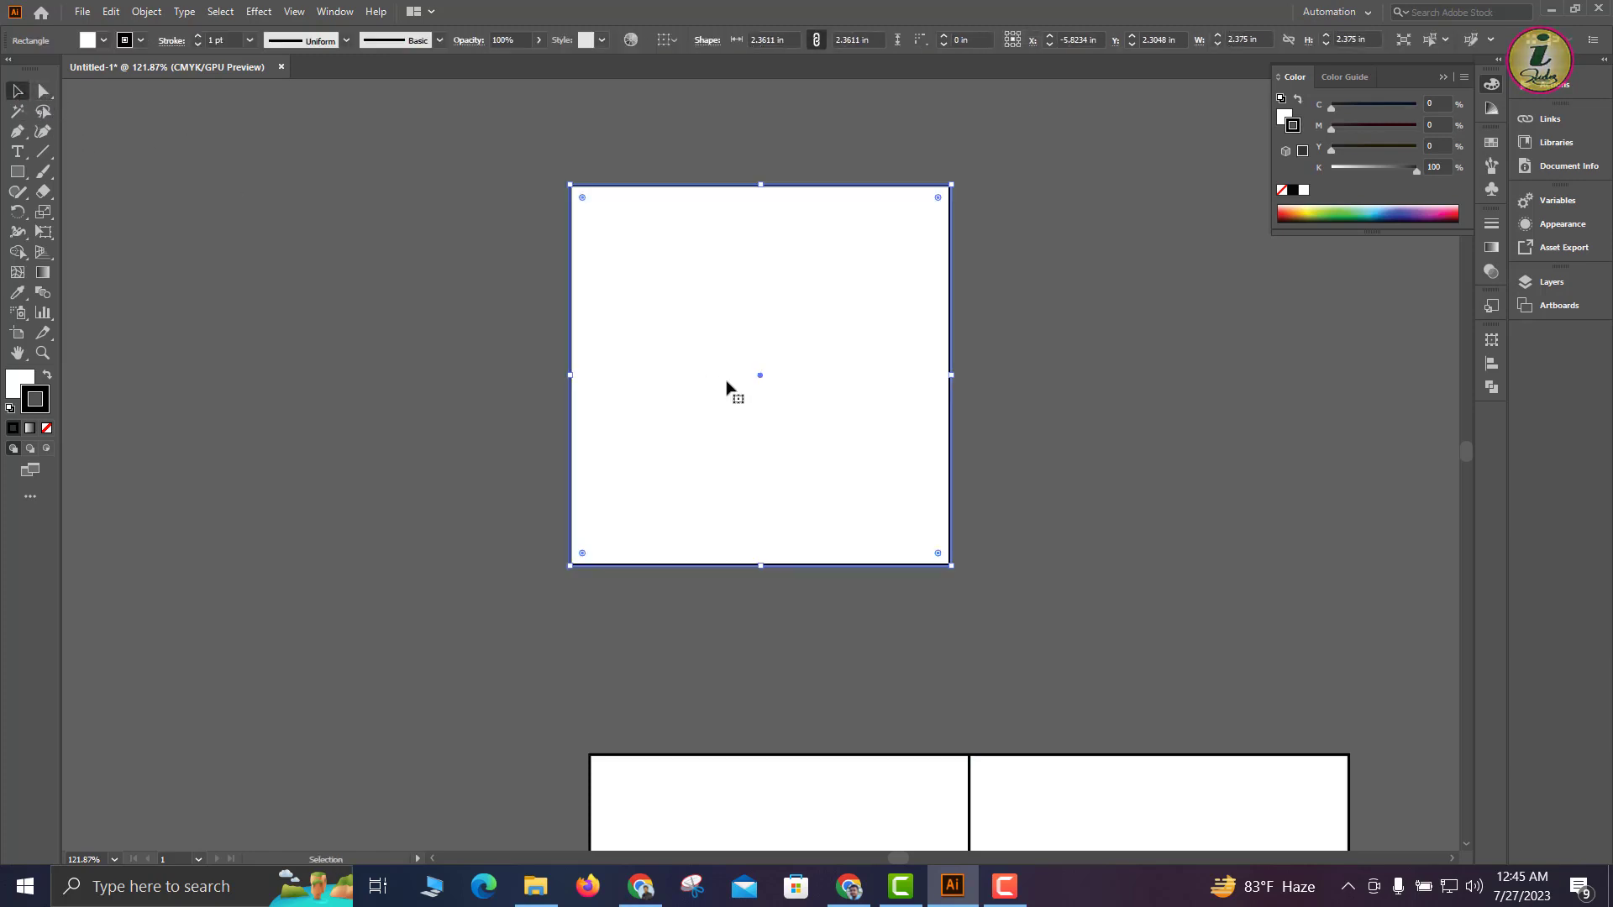
pyautogui.click(1176, 314)
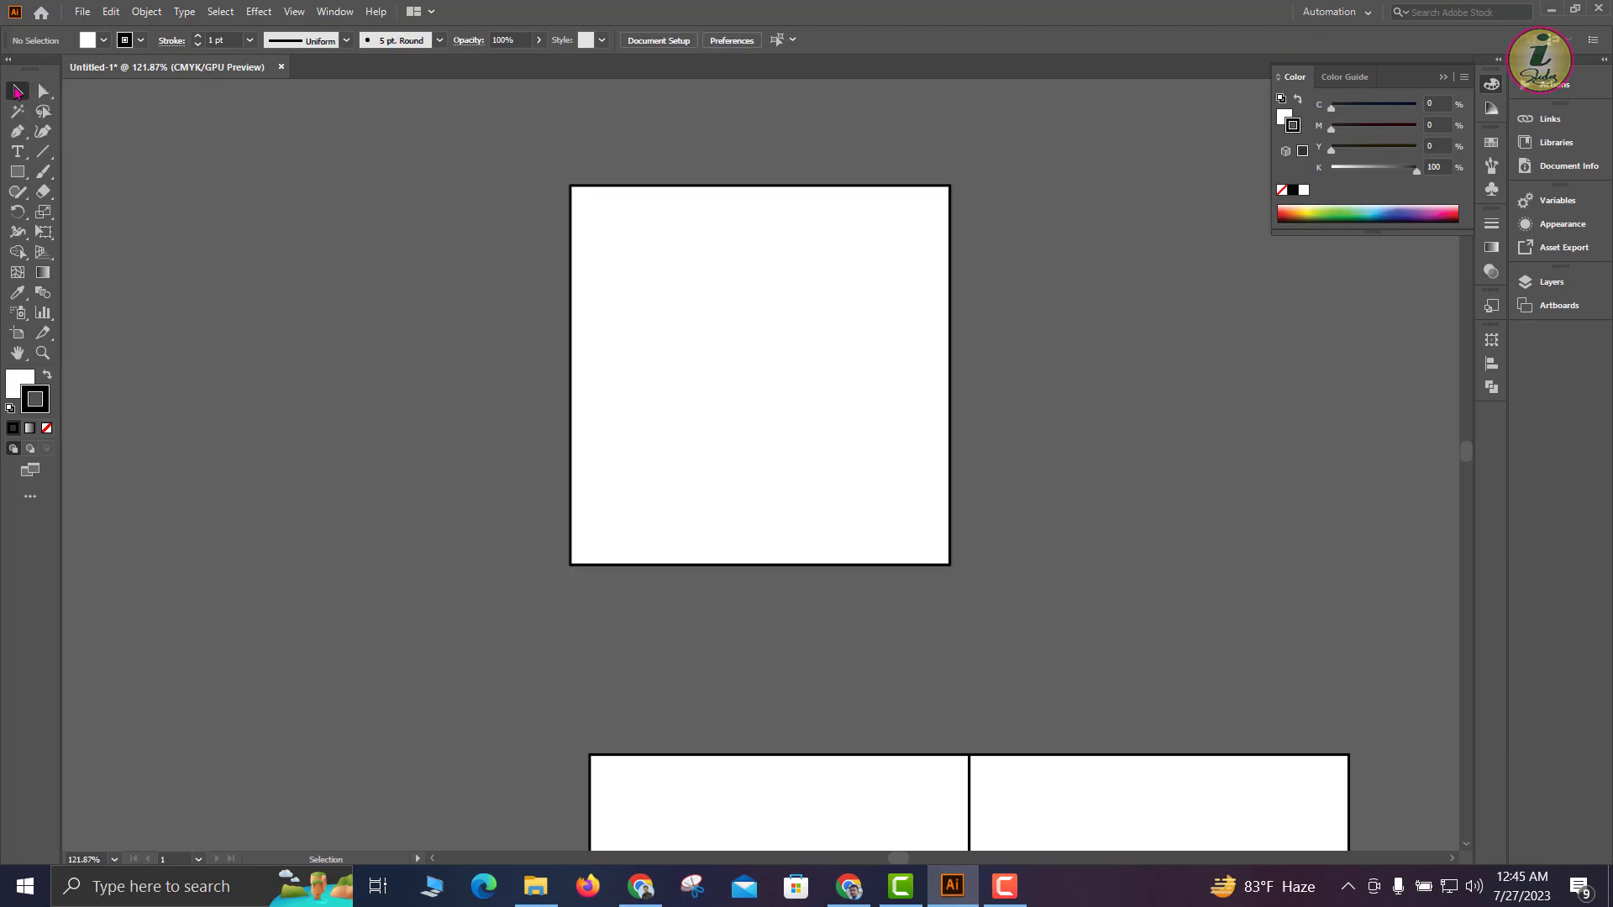
# Directly select the separated square's upper-left anchor point and move it outward and down to about X -7.6 in, Y 0.47 in
pyautogui.click(601, 339)
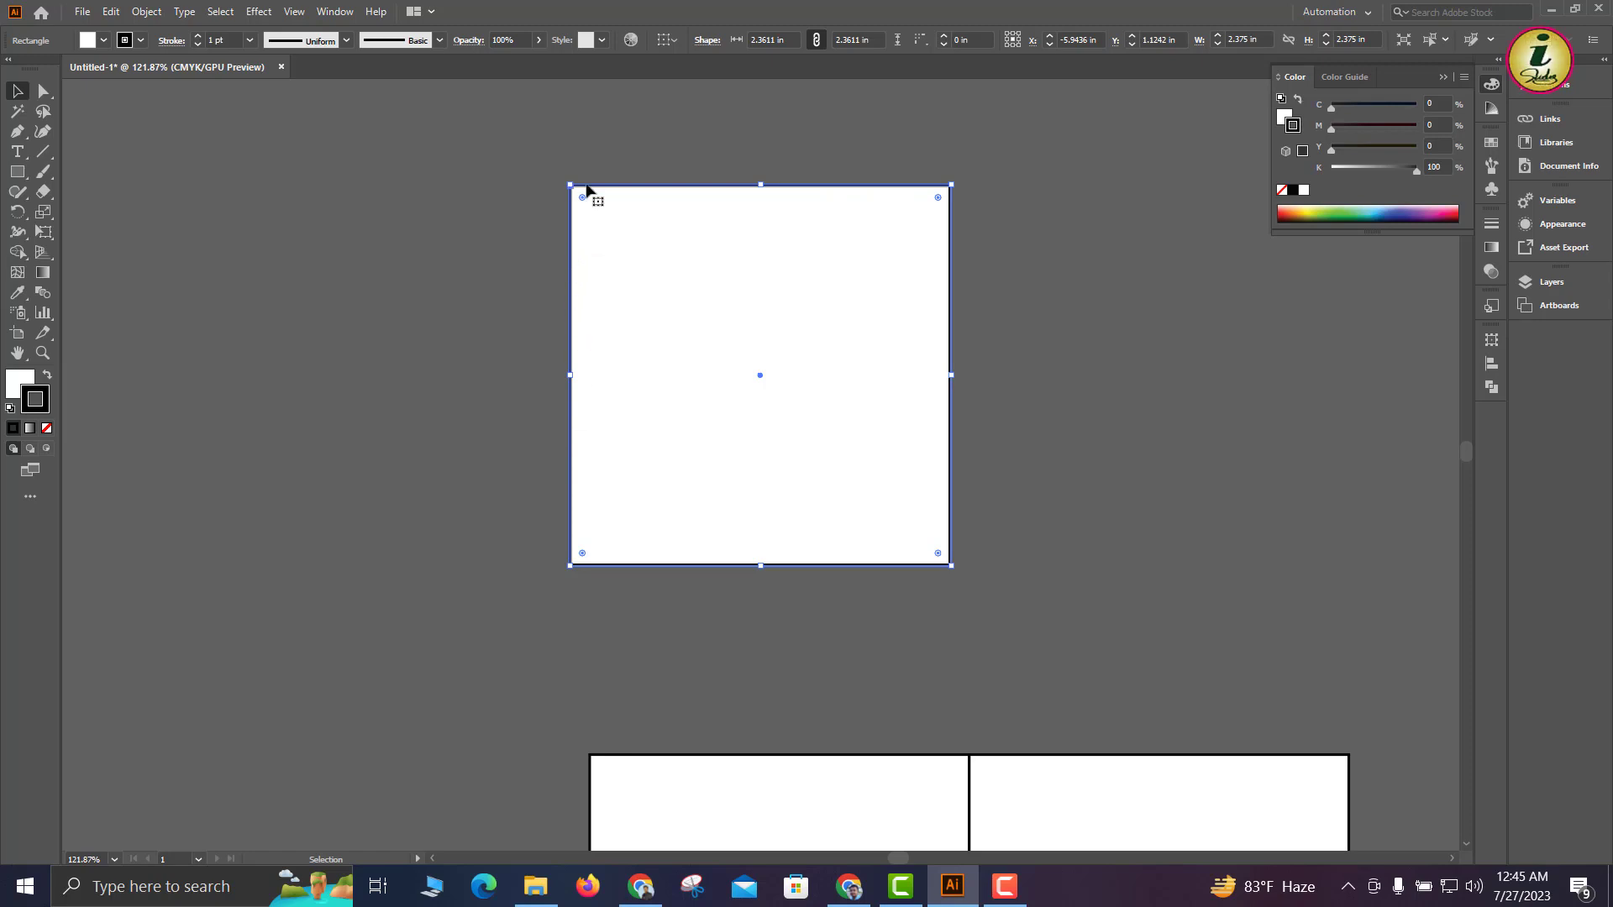
pyautogui.hotkey('ctrl', 'space')
pyautogui.moveTo(710, 213); pyautogui.dragTo(823, 428)
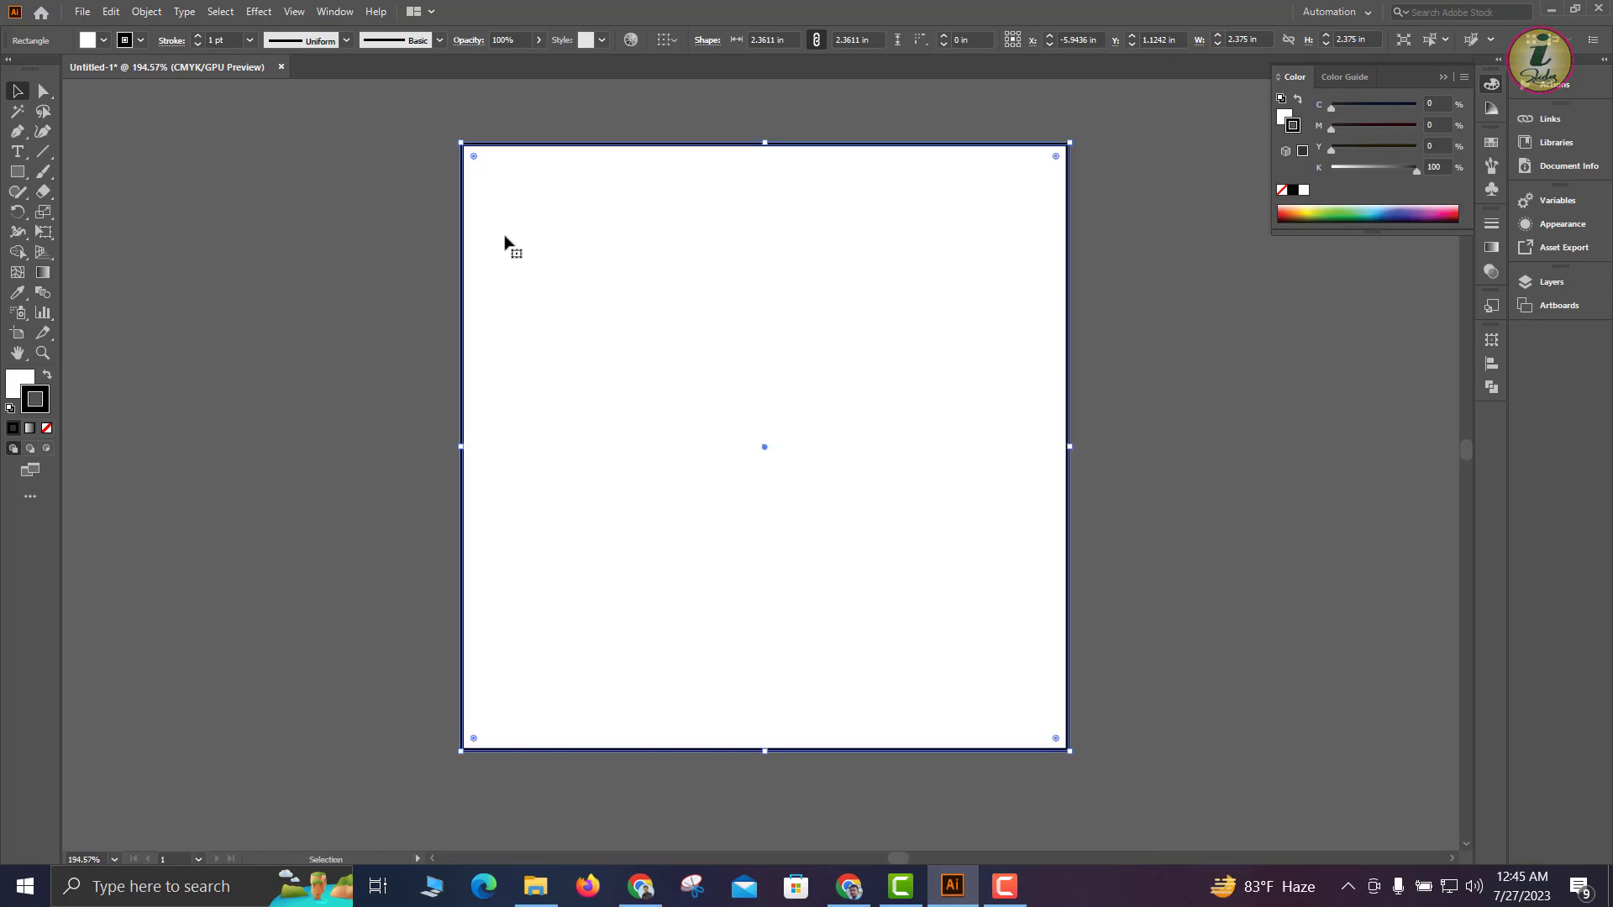
pyautogui.click(128, 145)
pyautogui.click(42, 94)
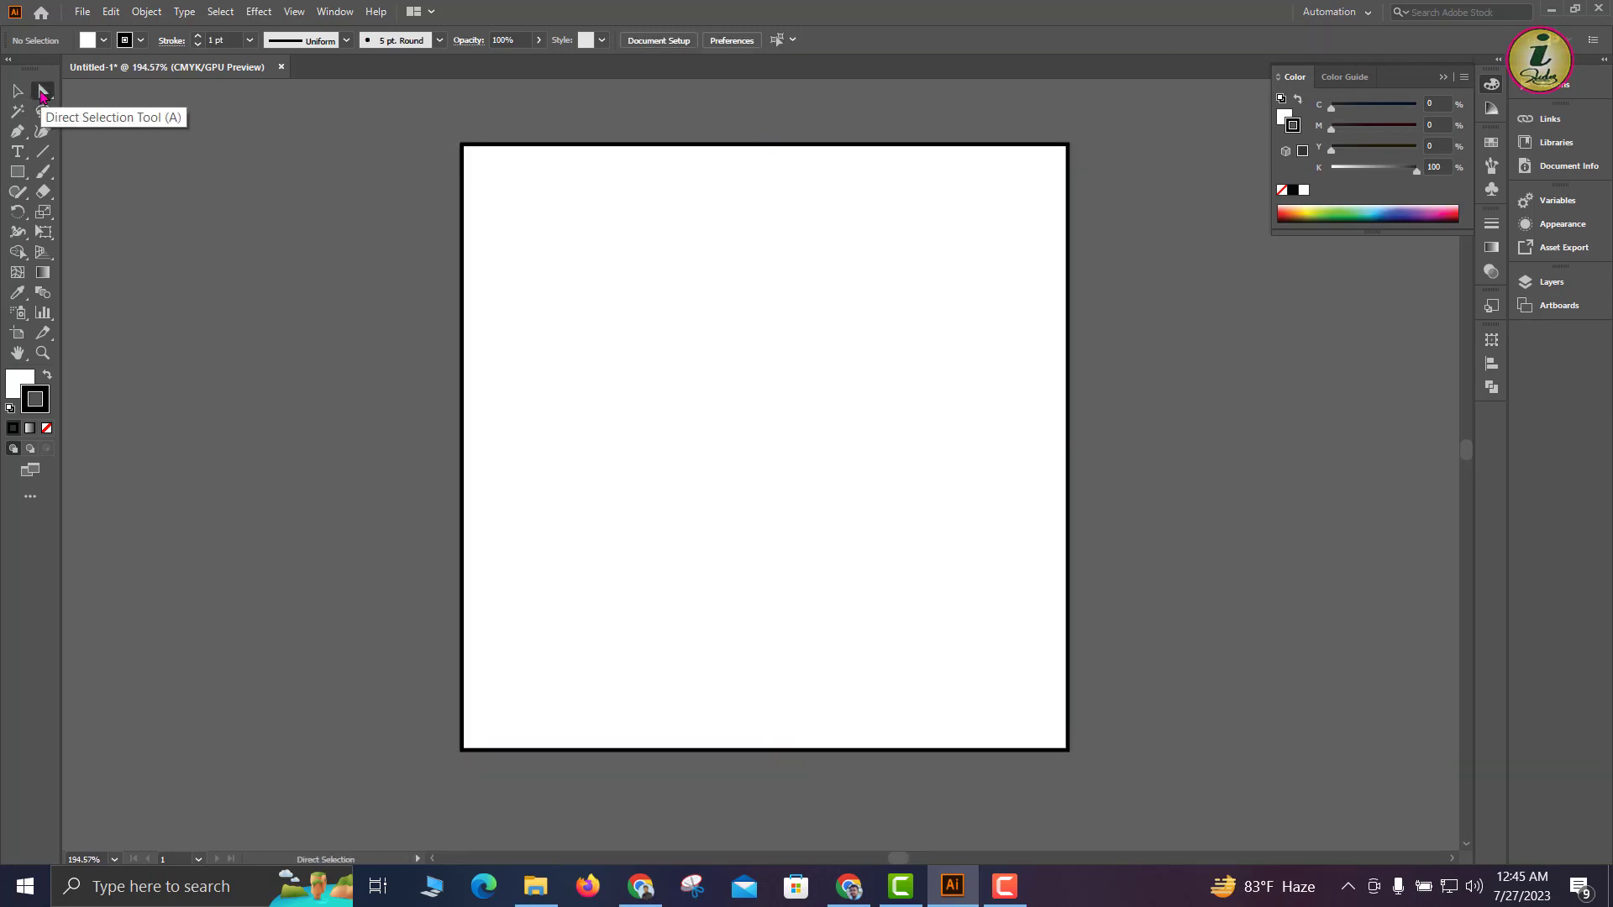
pyautogui.moveTo(454, 153); pyautogui.dragTo(557, 240)
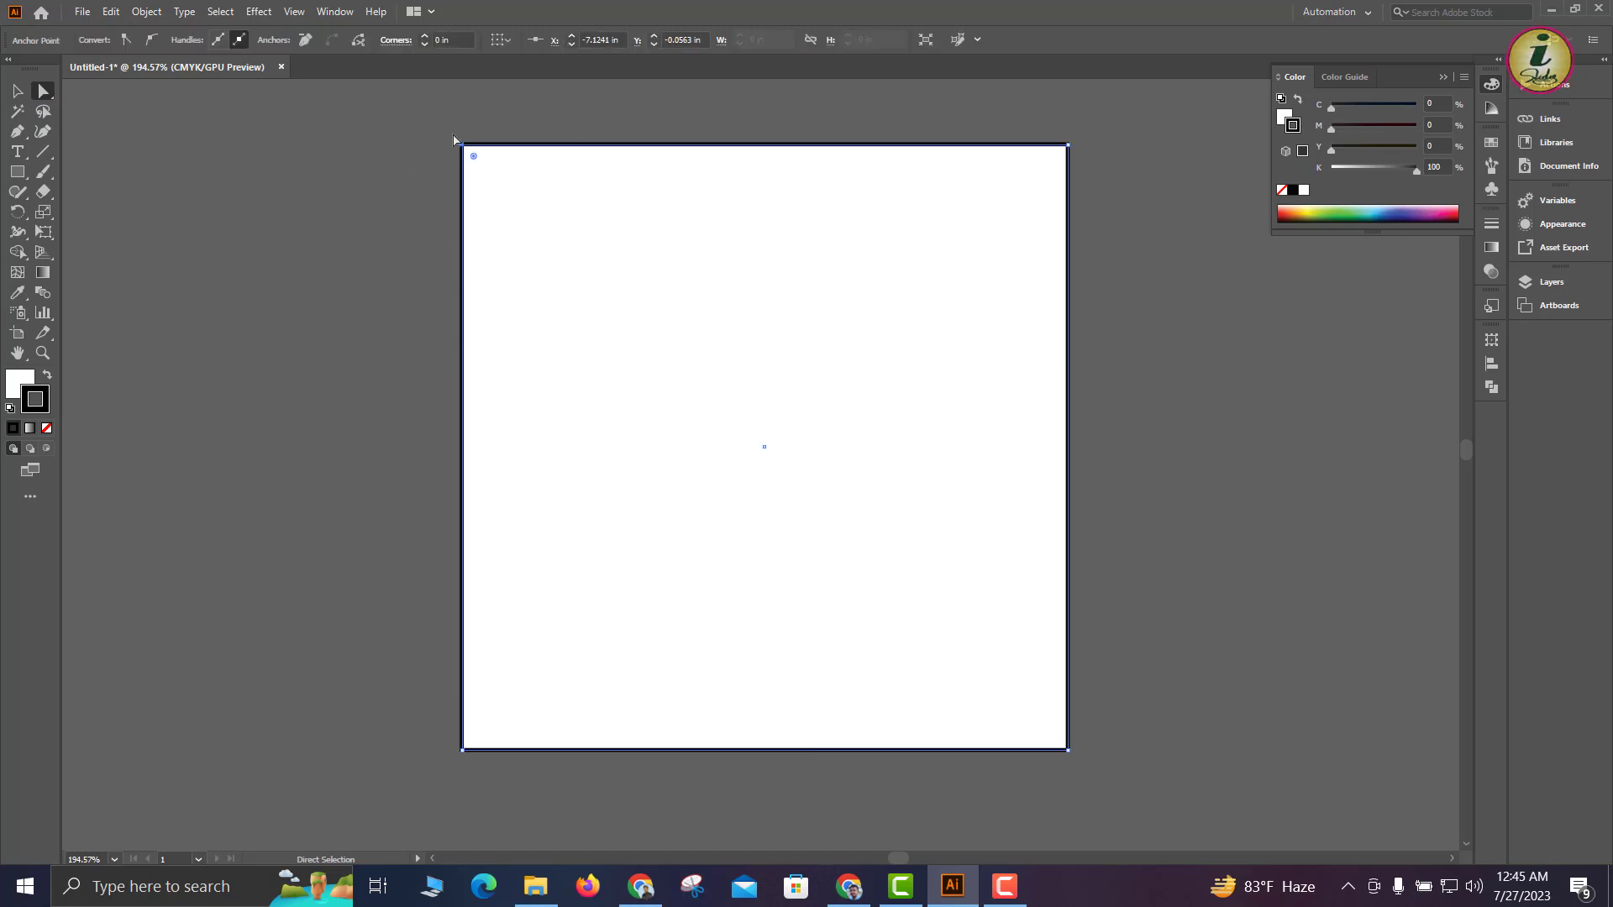
pyautogui.hotkey('ctrl', 'space')
pyautogui.moveTo(460, 144); pyautogui.dragTo(1020, 708)
pyautogui.scroll(-7, 779, 440)
pyautogui.press('space')
pyautogui.moveTo(774, 432); pyautogui.dragTo(419, 159)
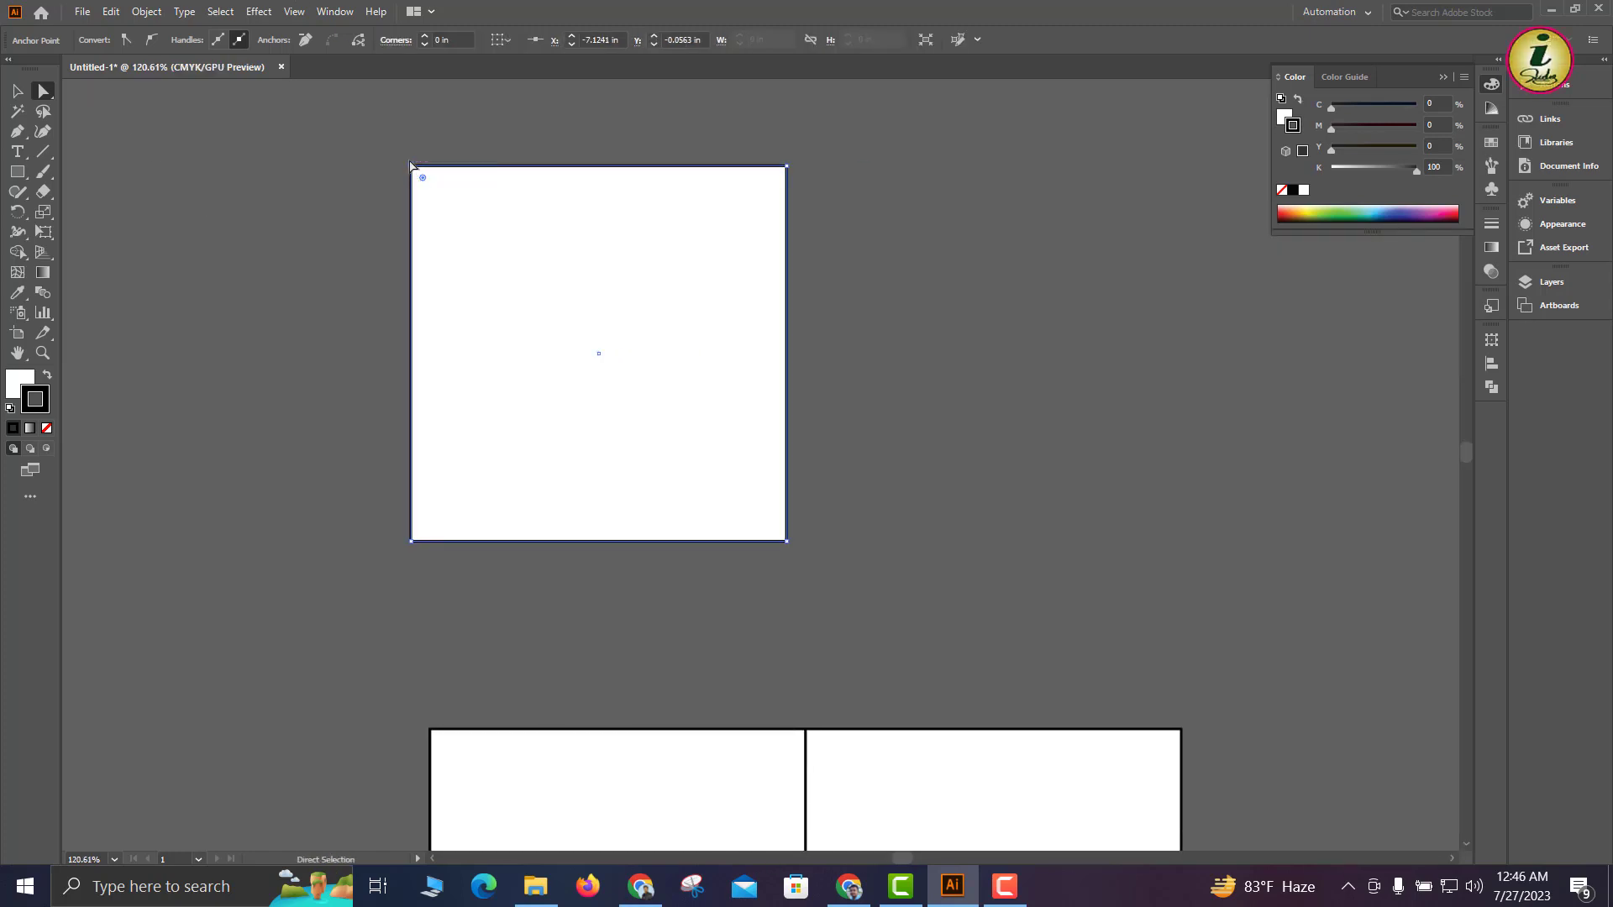
pyautogui.click(410, 165)
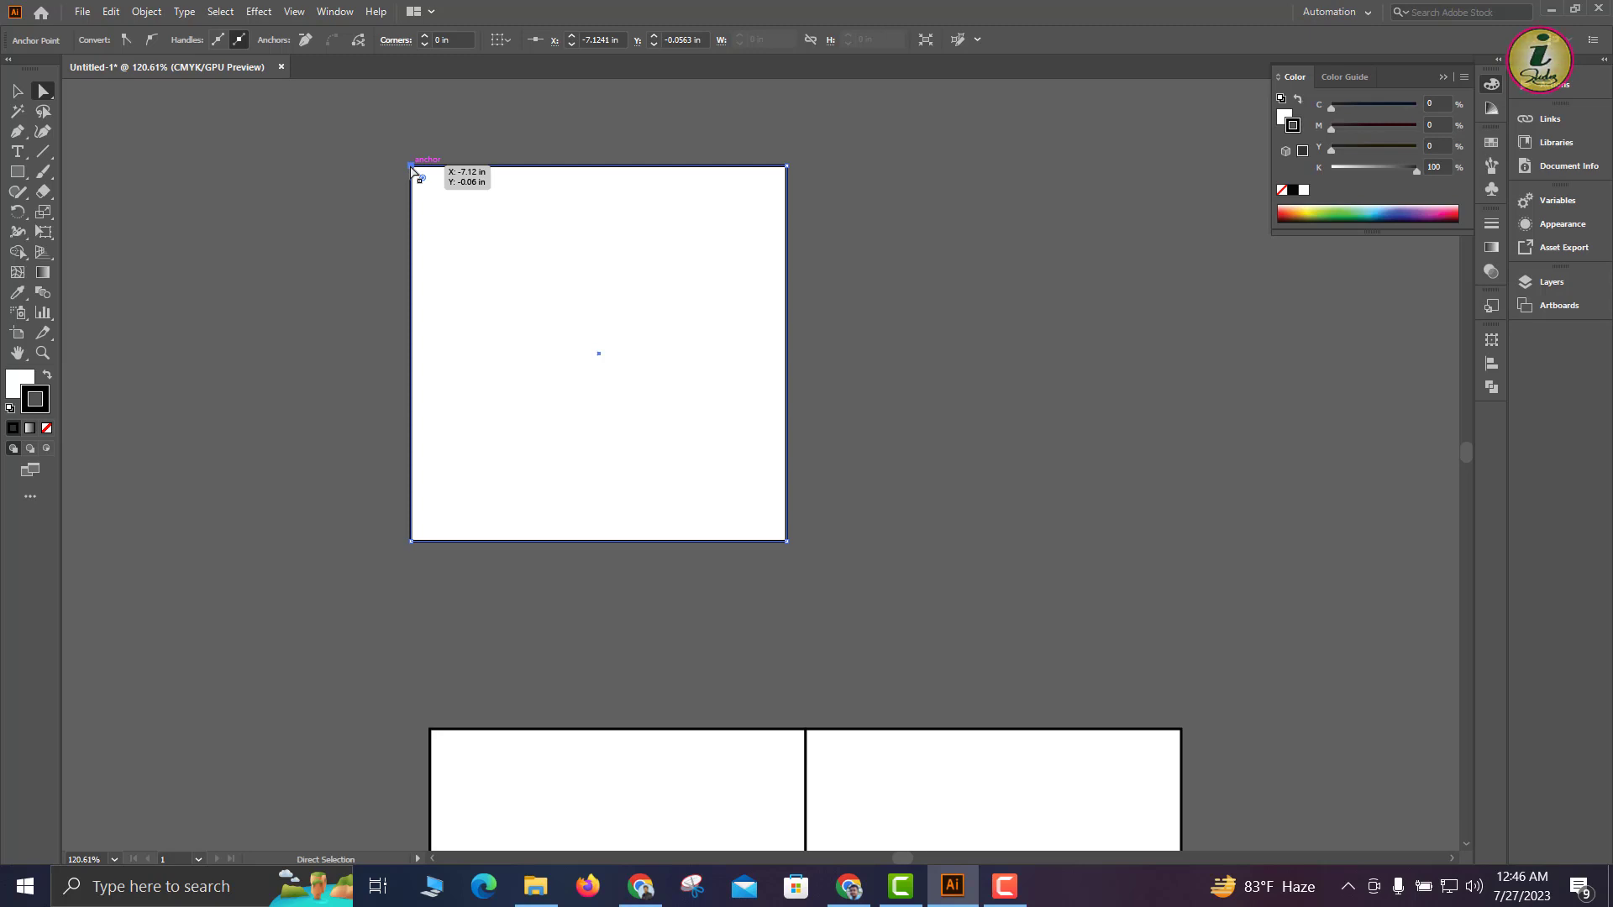
pyautogui.moveTo(411, 165); pyautogui.dragTo(335, 252)
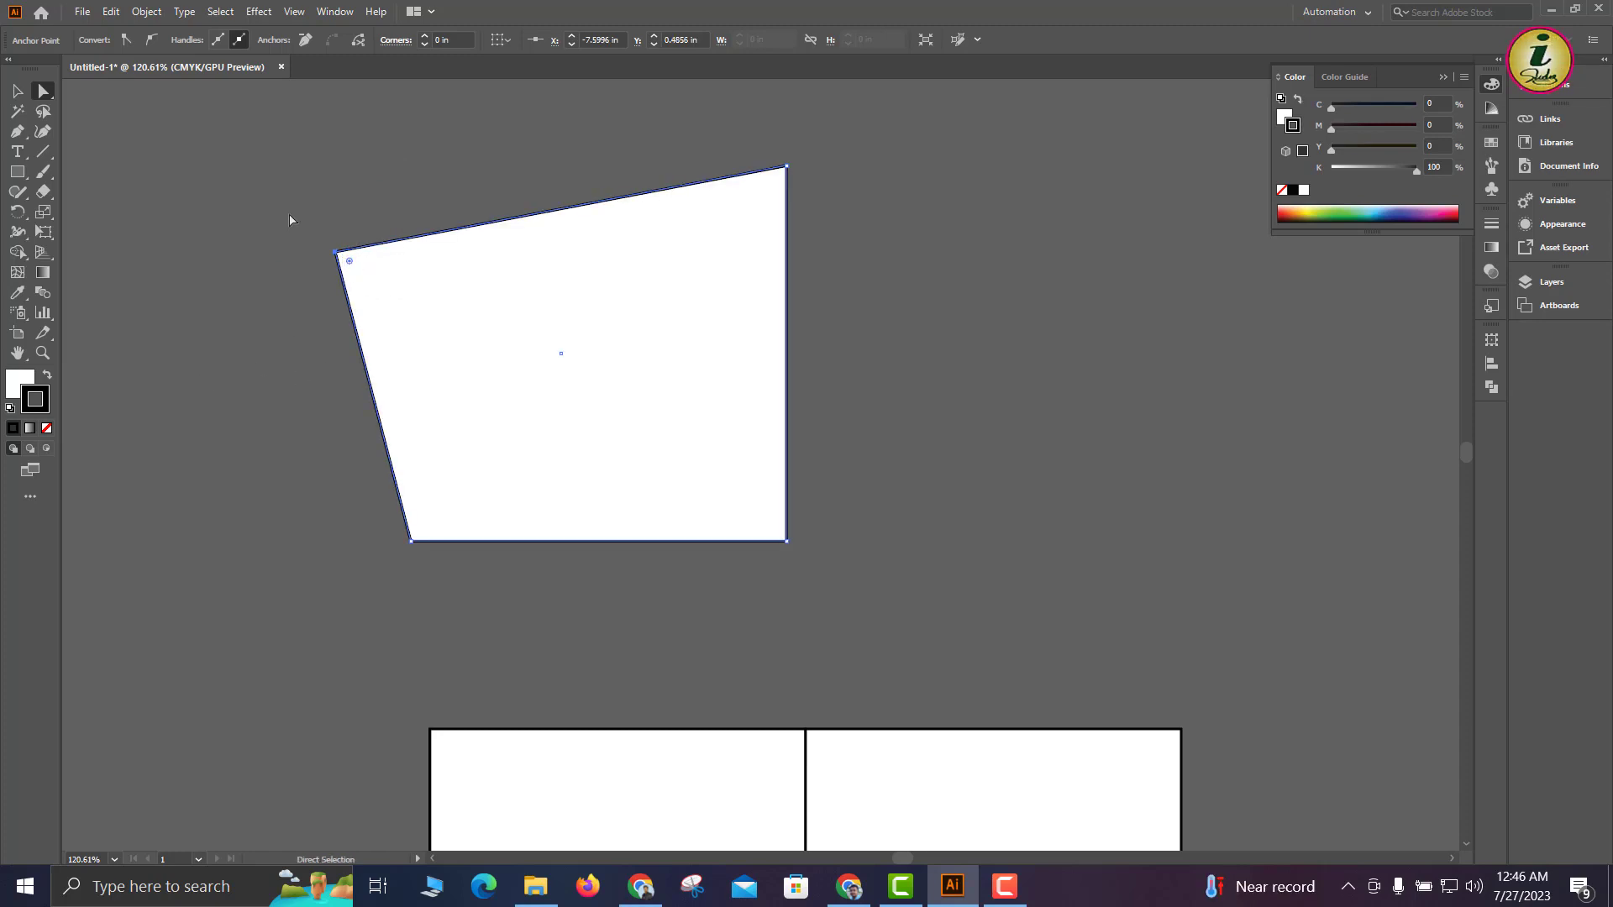
# Undo the last anchor point move on the separated square and deselect it
pyautogui.hotkey('ctrl', 'z')
pyautogui.hotkey('ctrl', 'z')
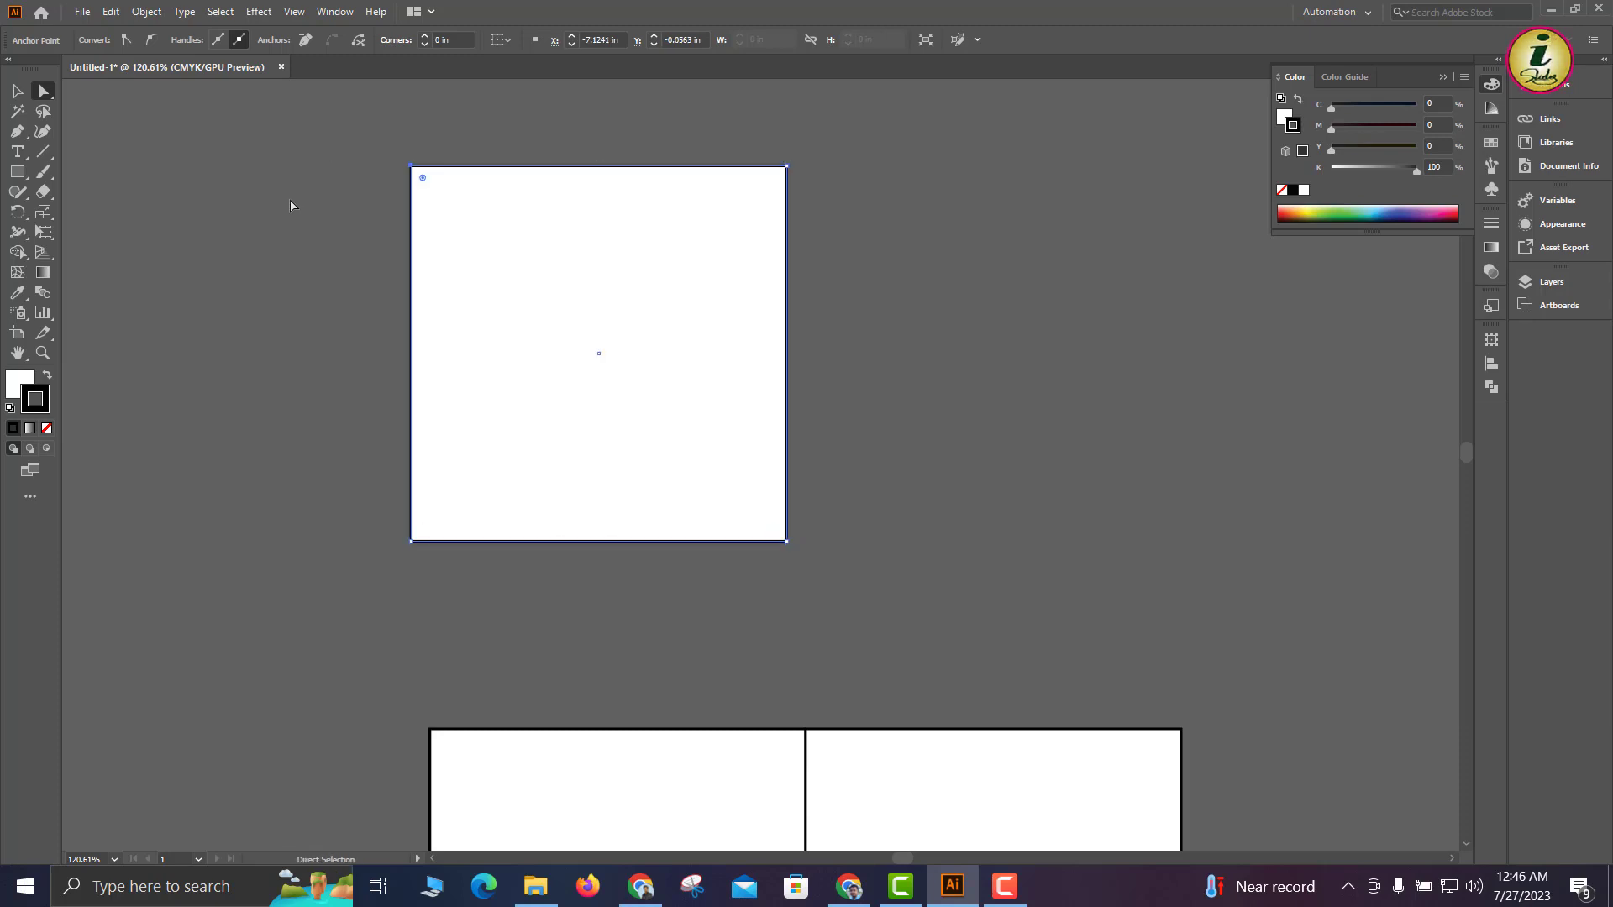
pyautogui.click(295, 158)
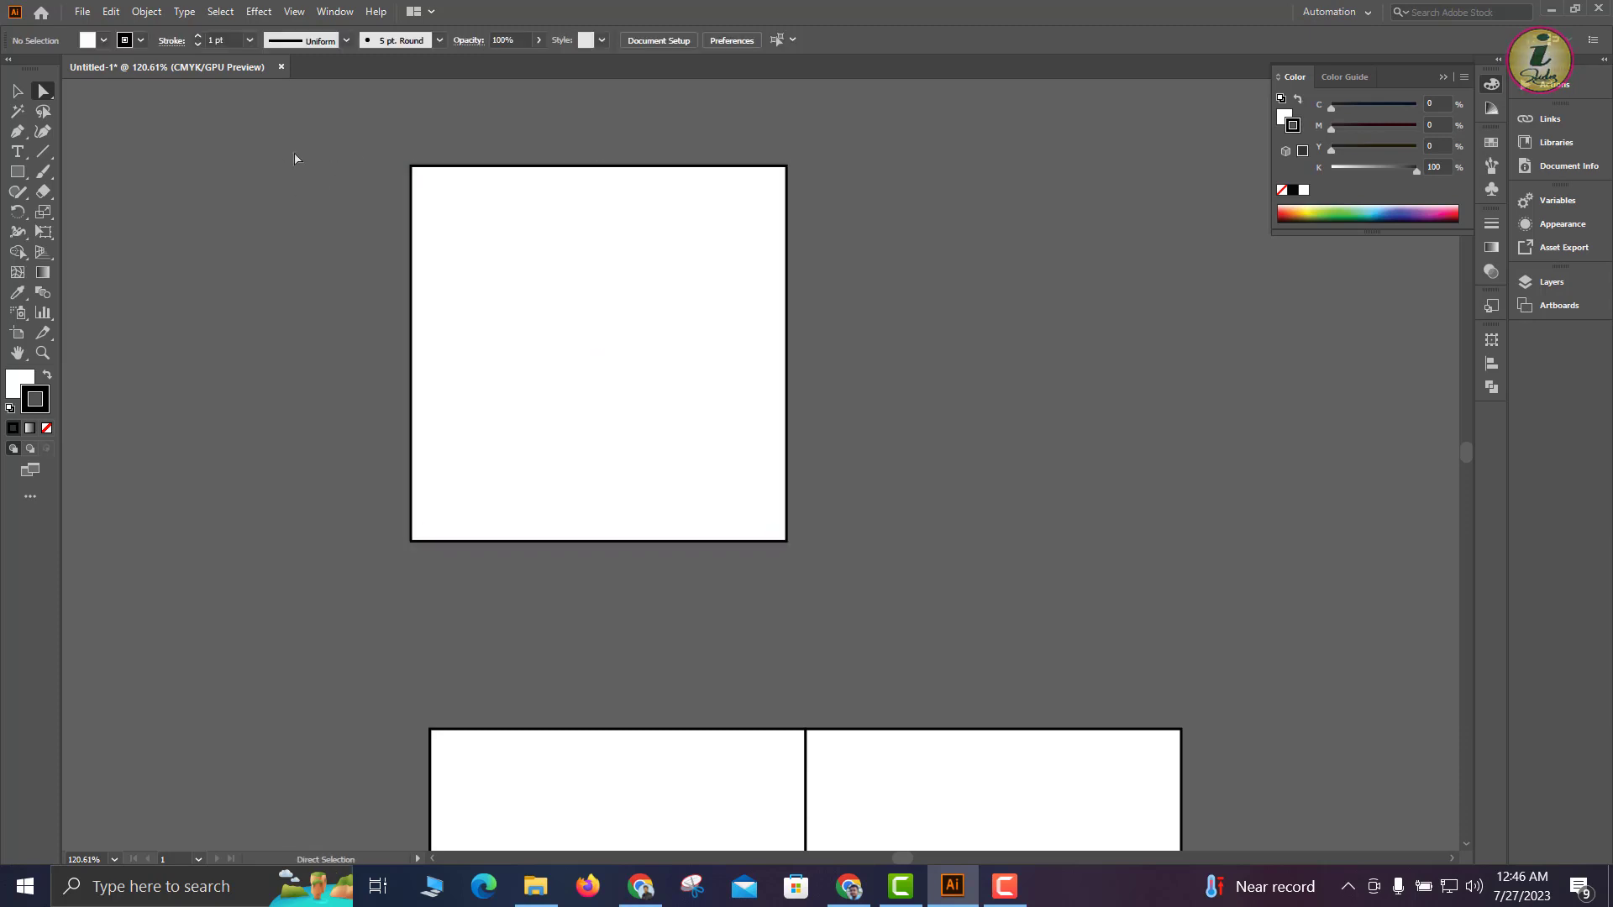
# Try slanting the separated square by directly selecting its two upper anchor points and moving them sideways and down to about 3.52 by 2.01 in overall
pyautogui.moveTo(308, 147); pyautogui.dragTo(1067, 231)
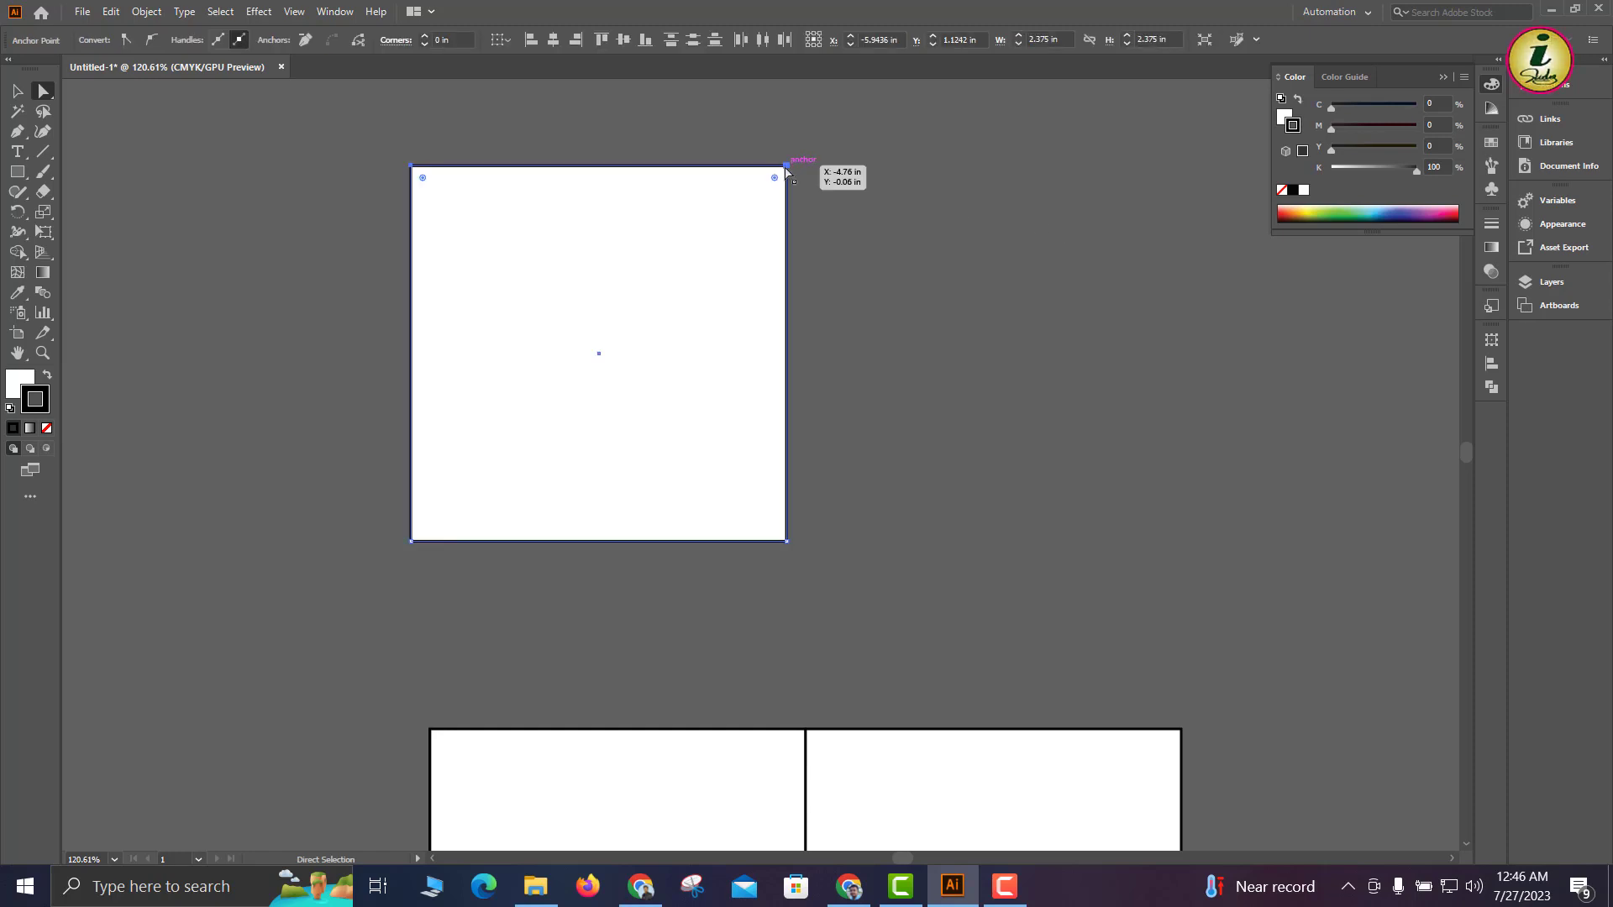
pyautogui.moveTo(786, 167); pyautogui.dragTo(966, 223)
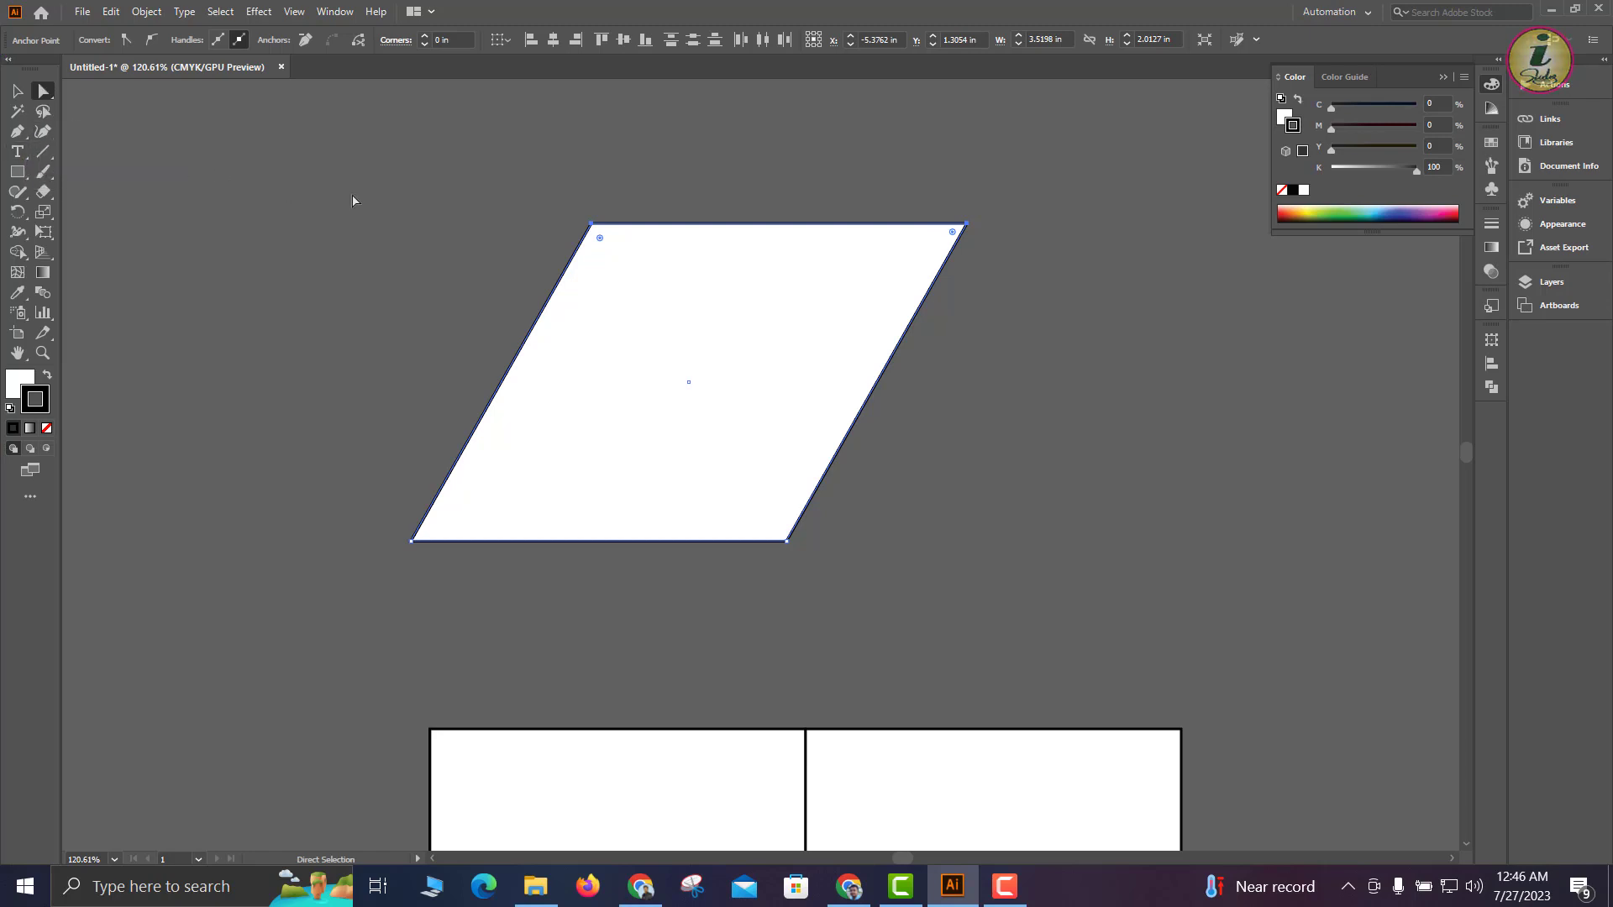
pyautogui.hotkey('ctrl', 'z')
pyautogui.click(284, 218)
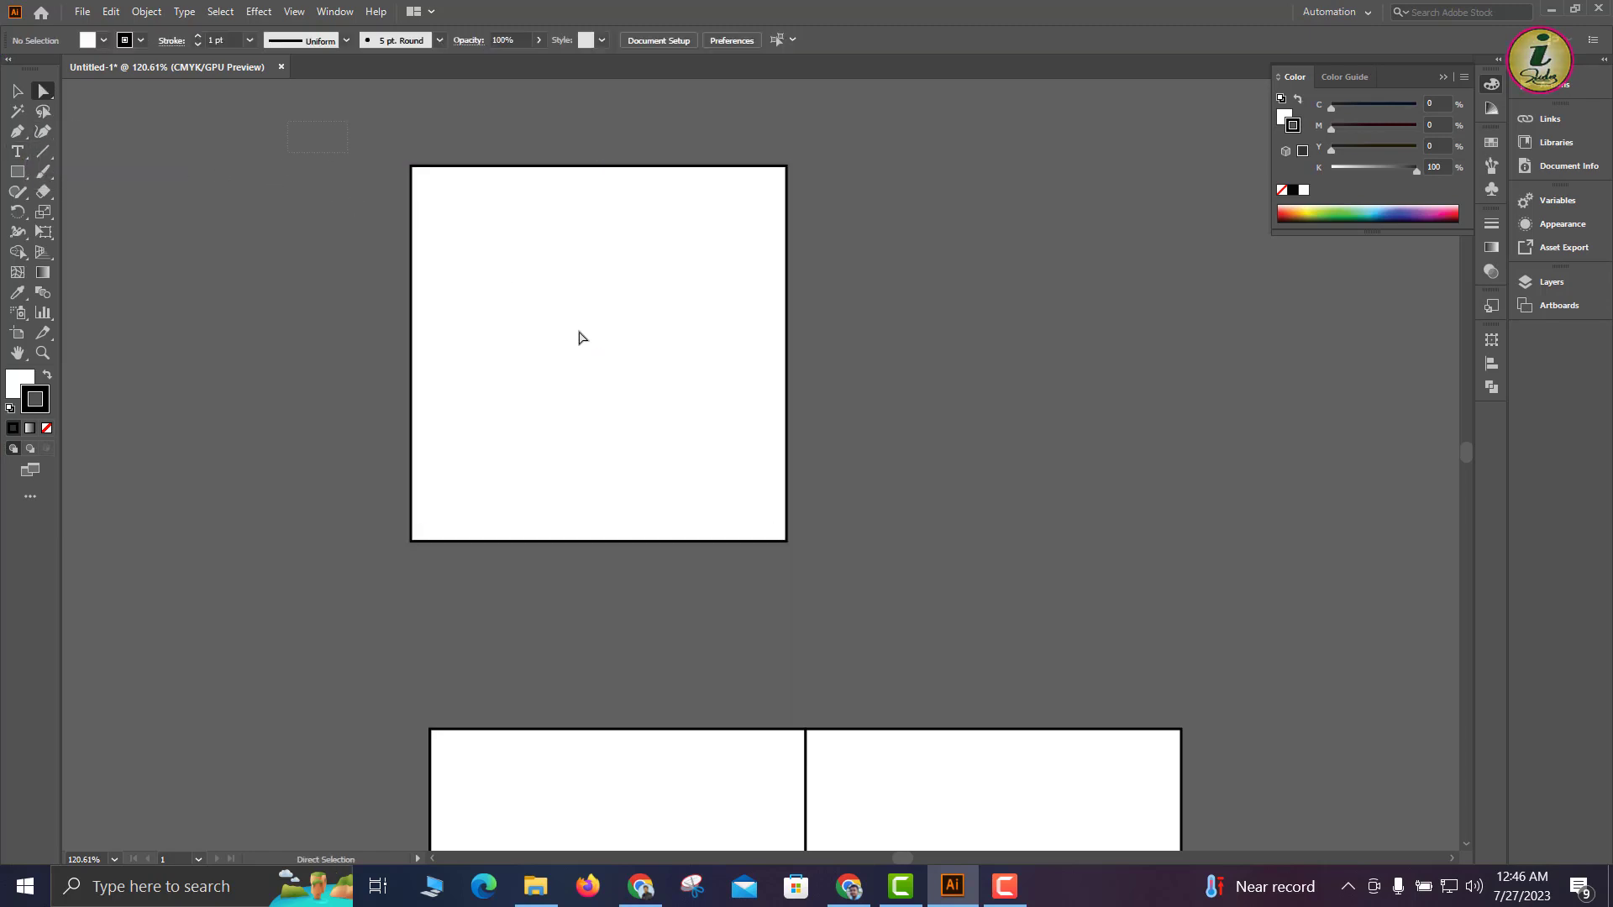
# Directly select the entire separated square and move it slightly right and down to about X -5.76 in, Y 1.49 in
pyautogui.moveTo(1075, 685); pyautogui.dragTo(1073, 684)
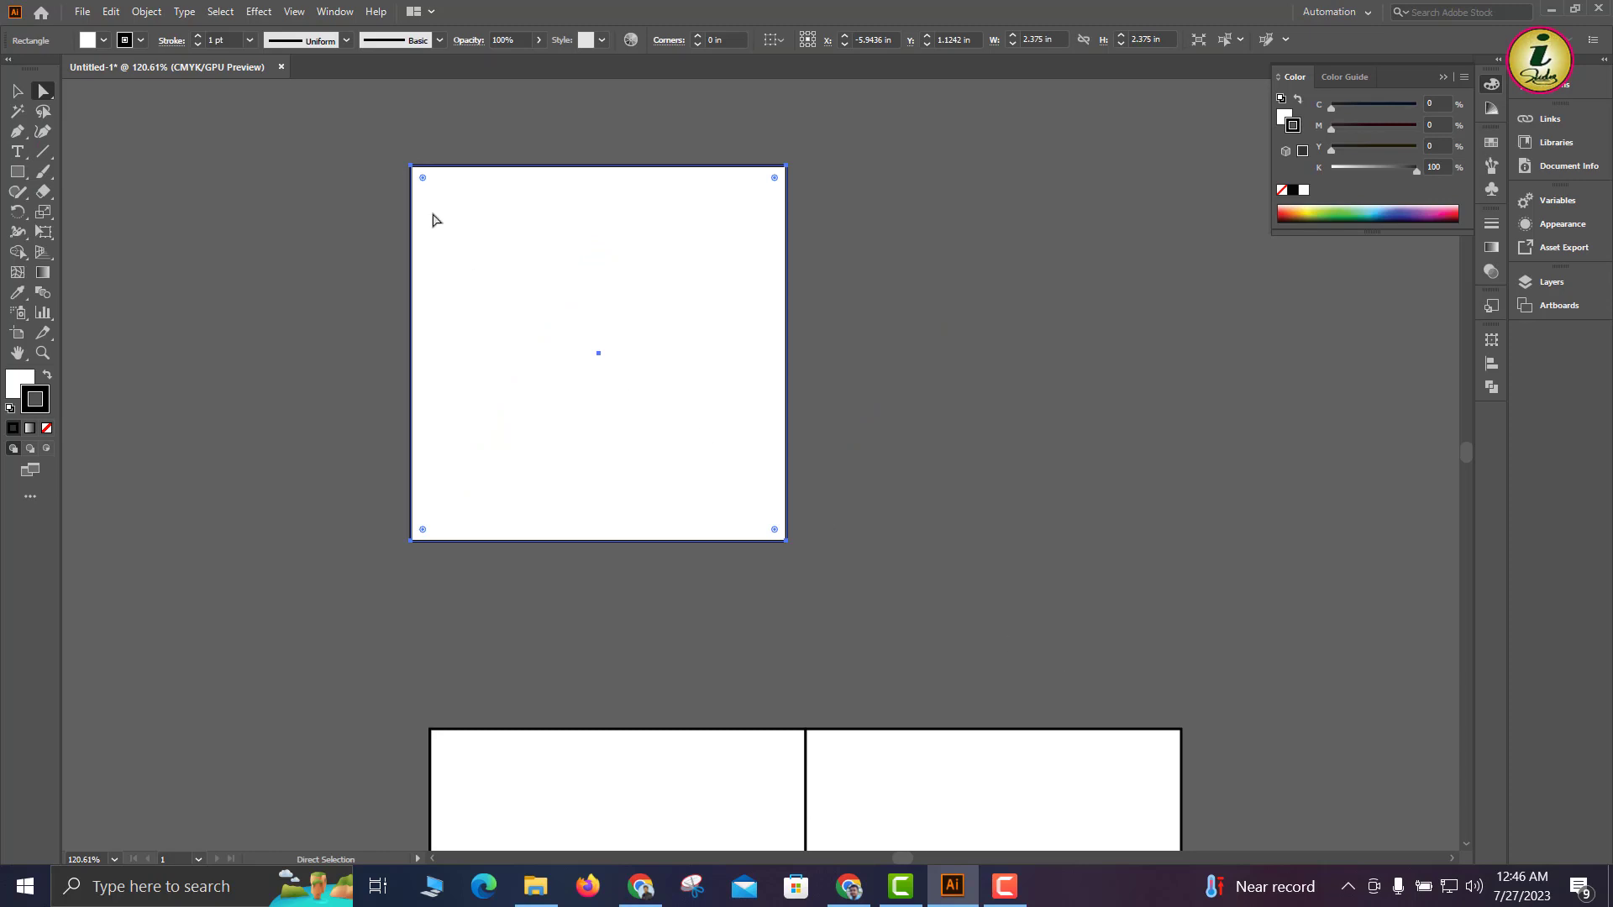
pyautogui.moveTo(657, 285); pyautogui.dragTo(666, 375)
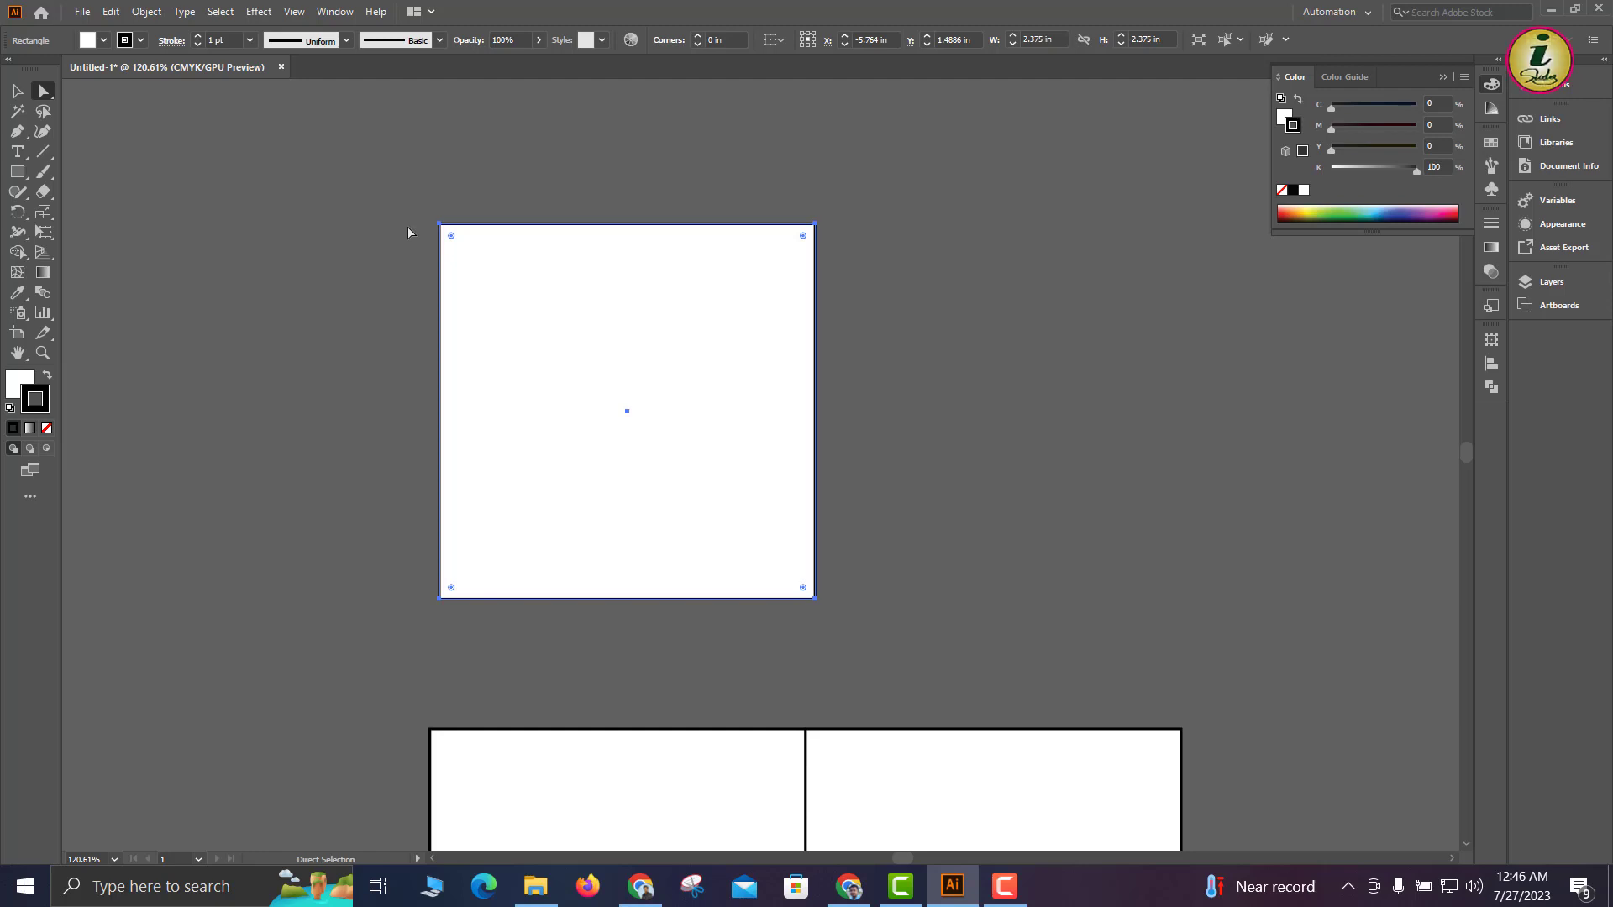
# Try slanting the moved square through its two upper anchor points to about 3.13 by 2 in overall
pyautogui.click(16, 90)
pyautogui.click(44, 90)
pyautogui.moveTo(328, 166); pyautogui.dragTo(1049, 321)
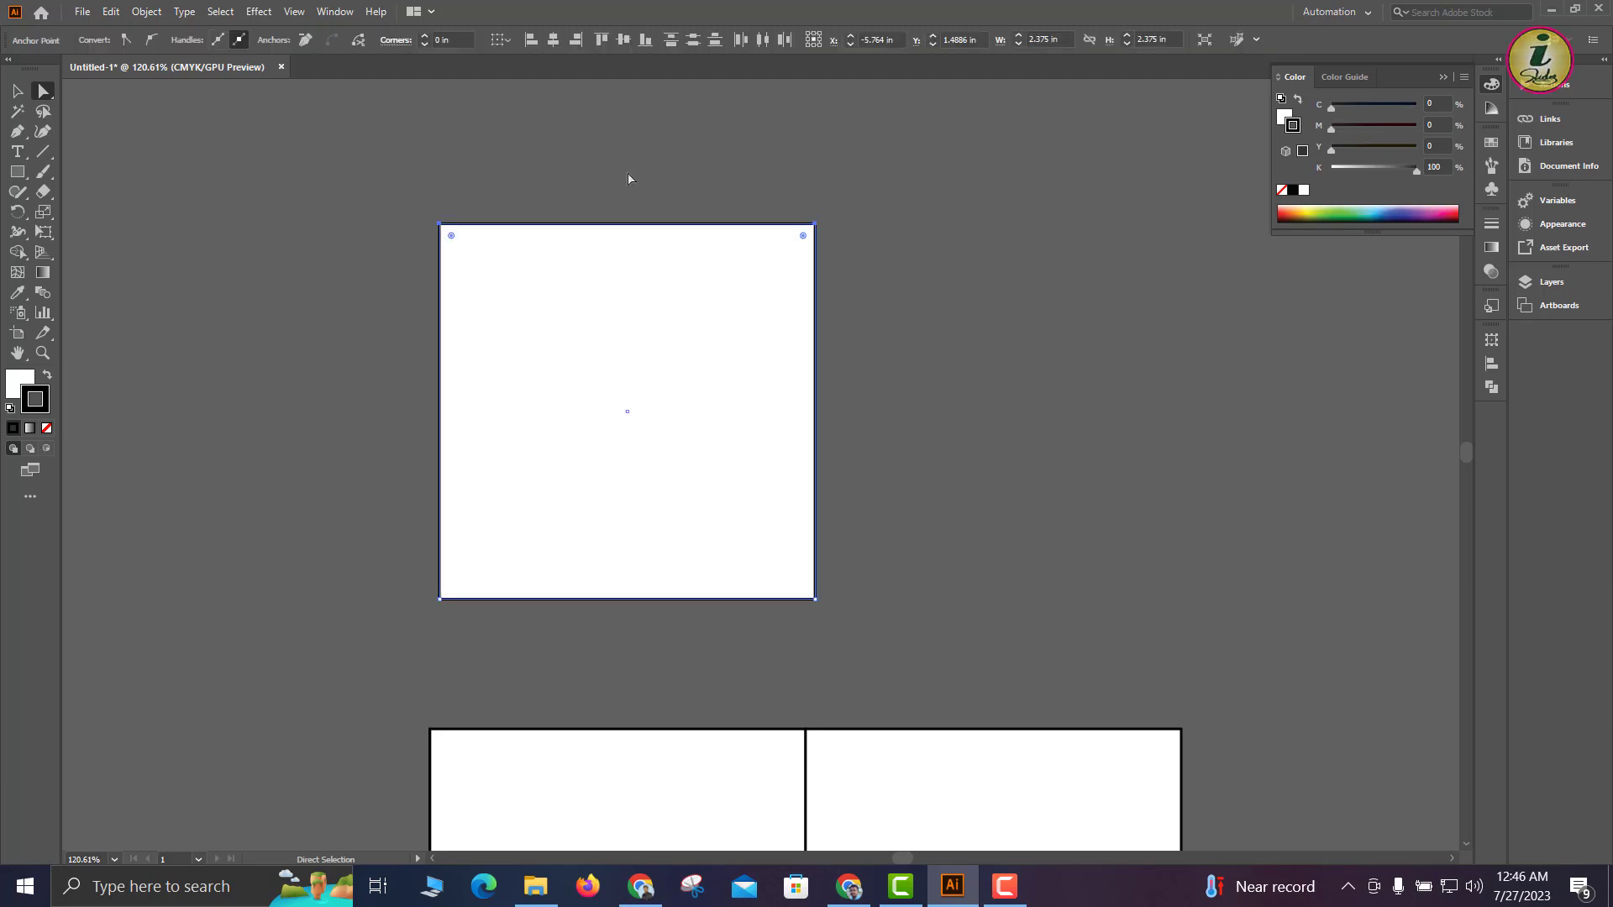
pyautogui.moveTo(815, 223); pyautogui.dragTo(932, 282)
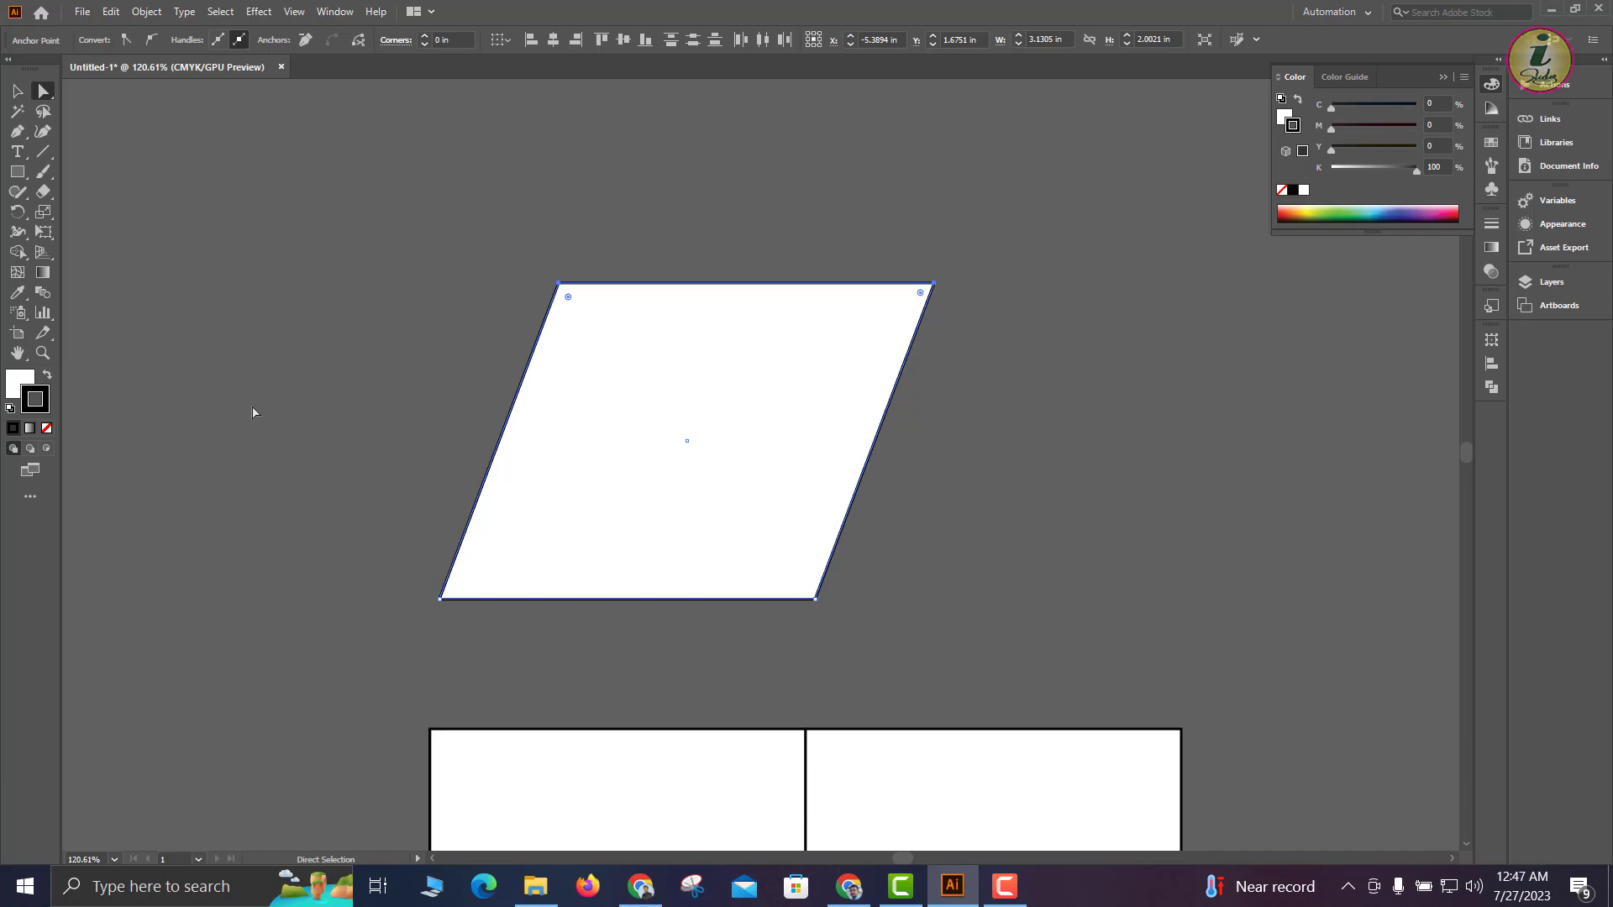
pyautogui.hotkey('ctrl', 'z')
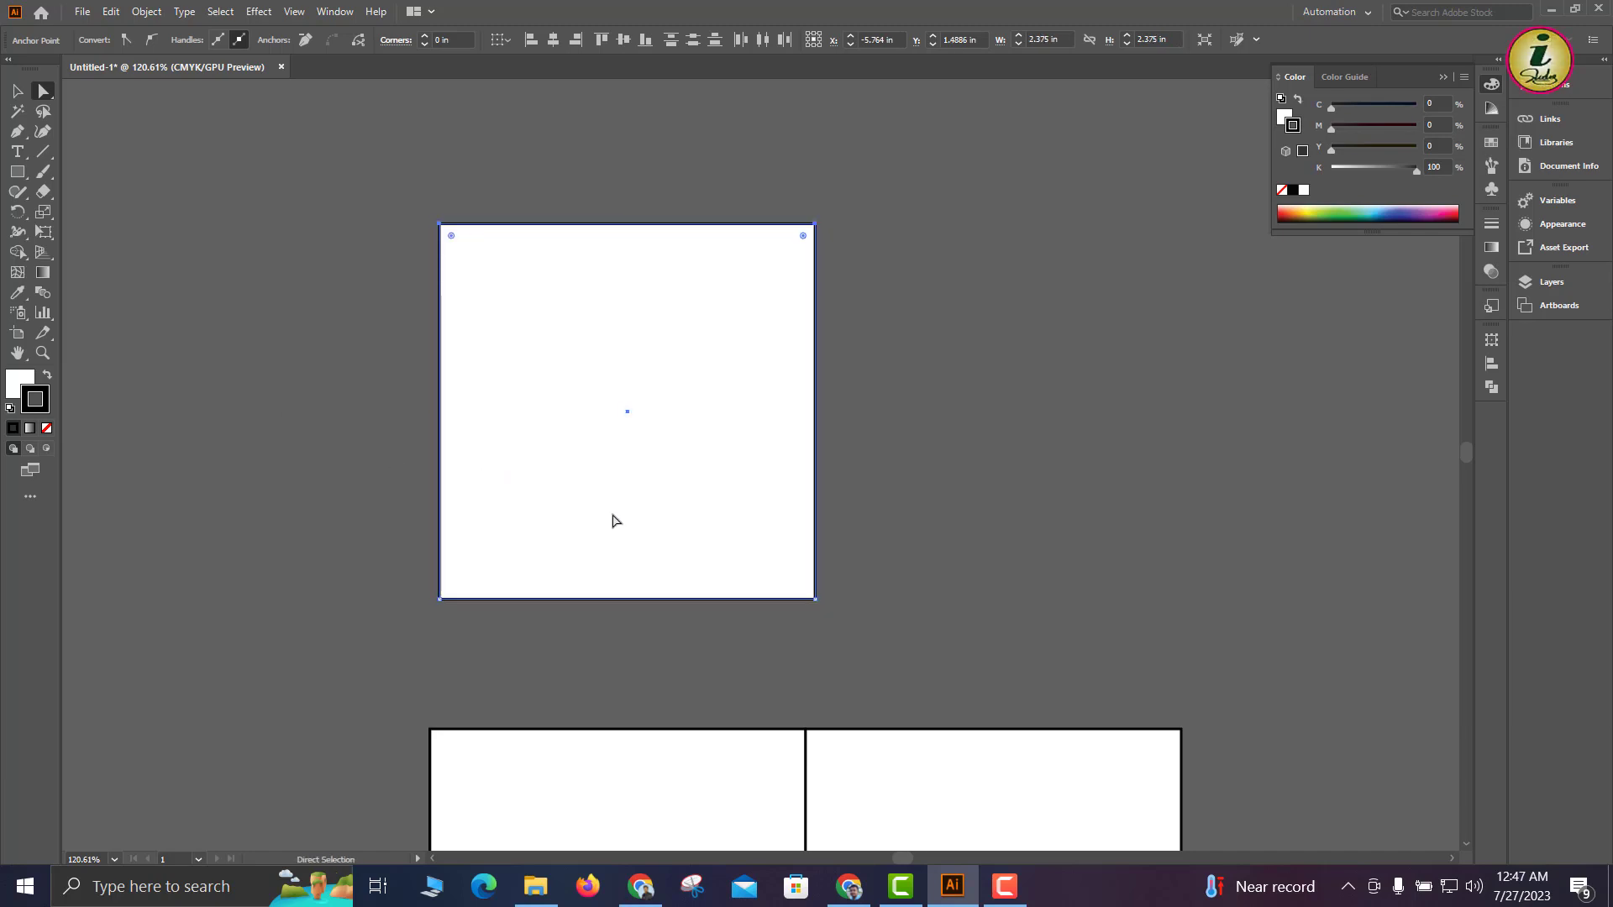
# Move the separated square straight down so it sits on the upper edge of the lower-left square, aligned with its sides
pyautogui.moveTo(605, 522); pyautogui.dragTo(601, 615)
pyautogui.scroll(3, 714, 634)
pyautogui.moveTo(641, 720); pyautogui.dragTo(583, 495)
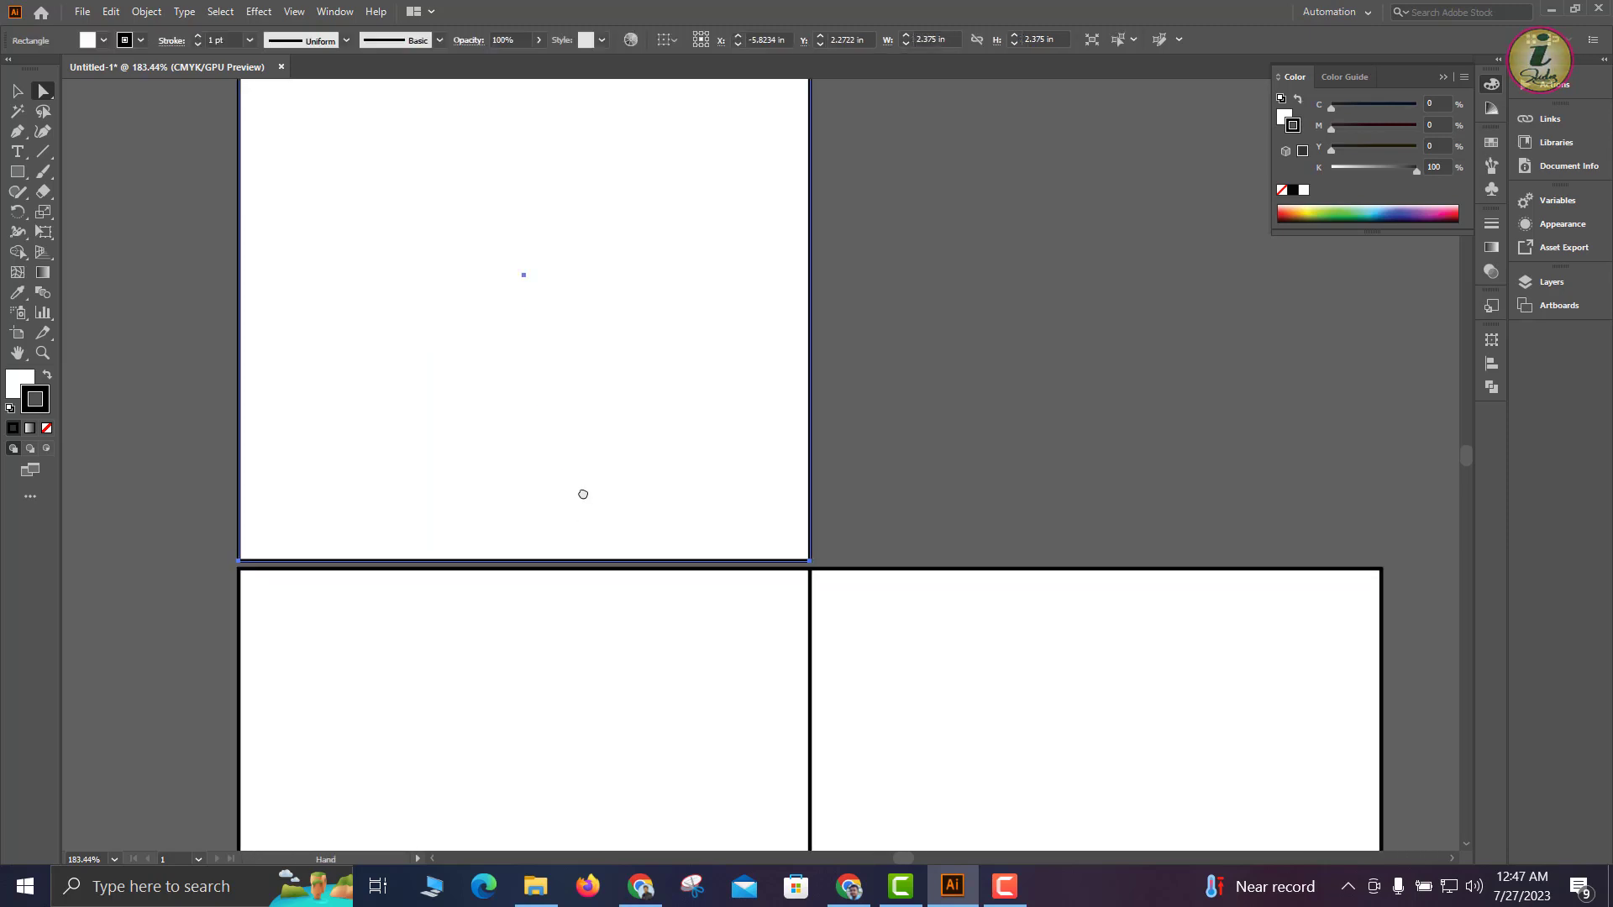
# Directly select the stacked square's two upper anchor points and move them right and down, forming a slanted top face about 3.88 by 0.95 in overall
pyautogui.click(840, 311)
pyautogui.moveTo(840, 311); pyautogui.dragTo(583, 301)
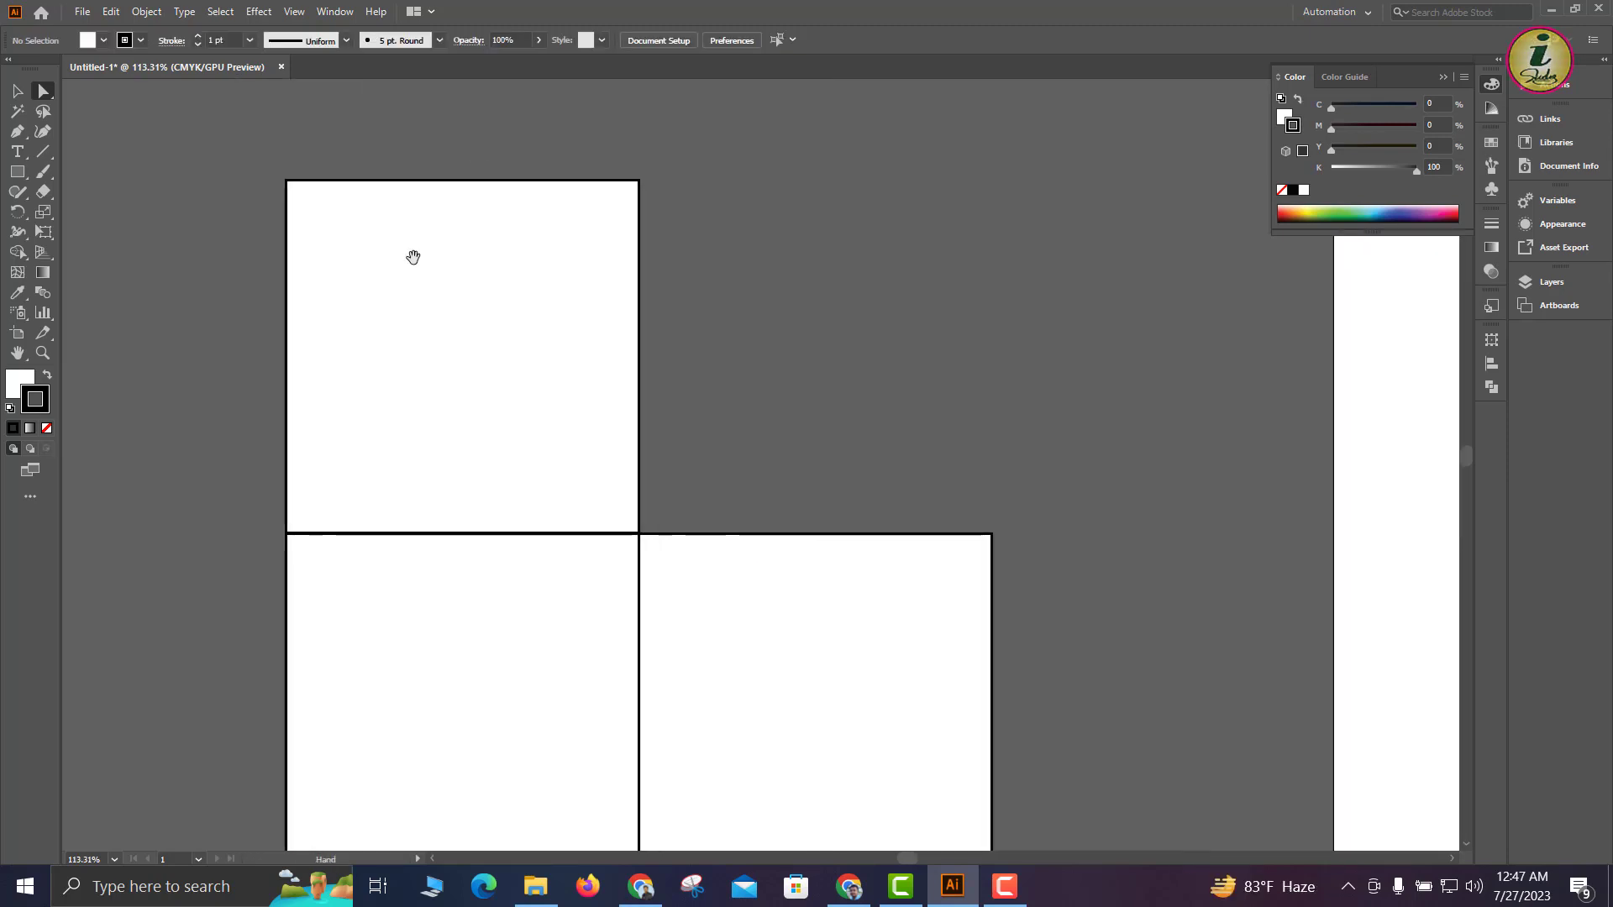
pyautogui.moveTo(247, 149); pyautogui.dragTo(748, 299)
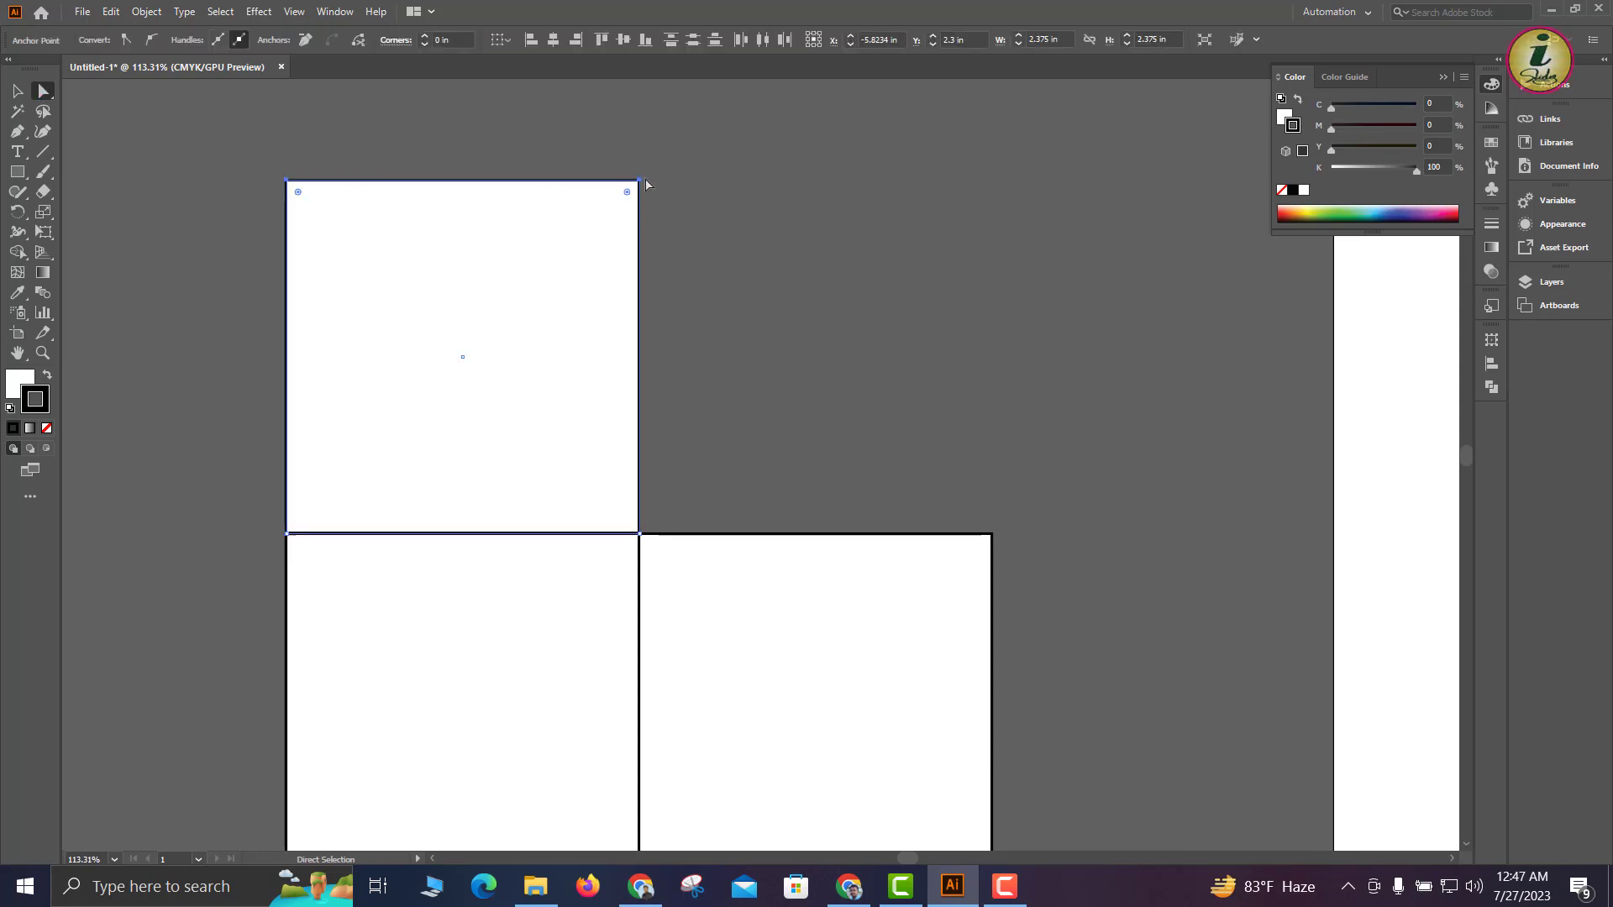
pyautogui.moveTo(641, 181); pyautogui.dragTo(859, 393)
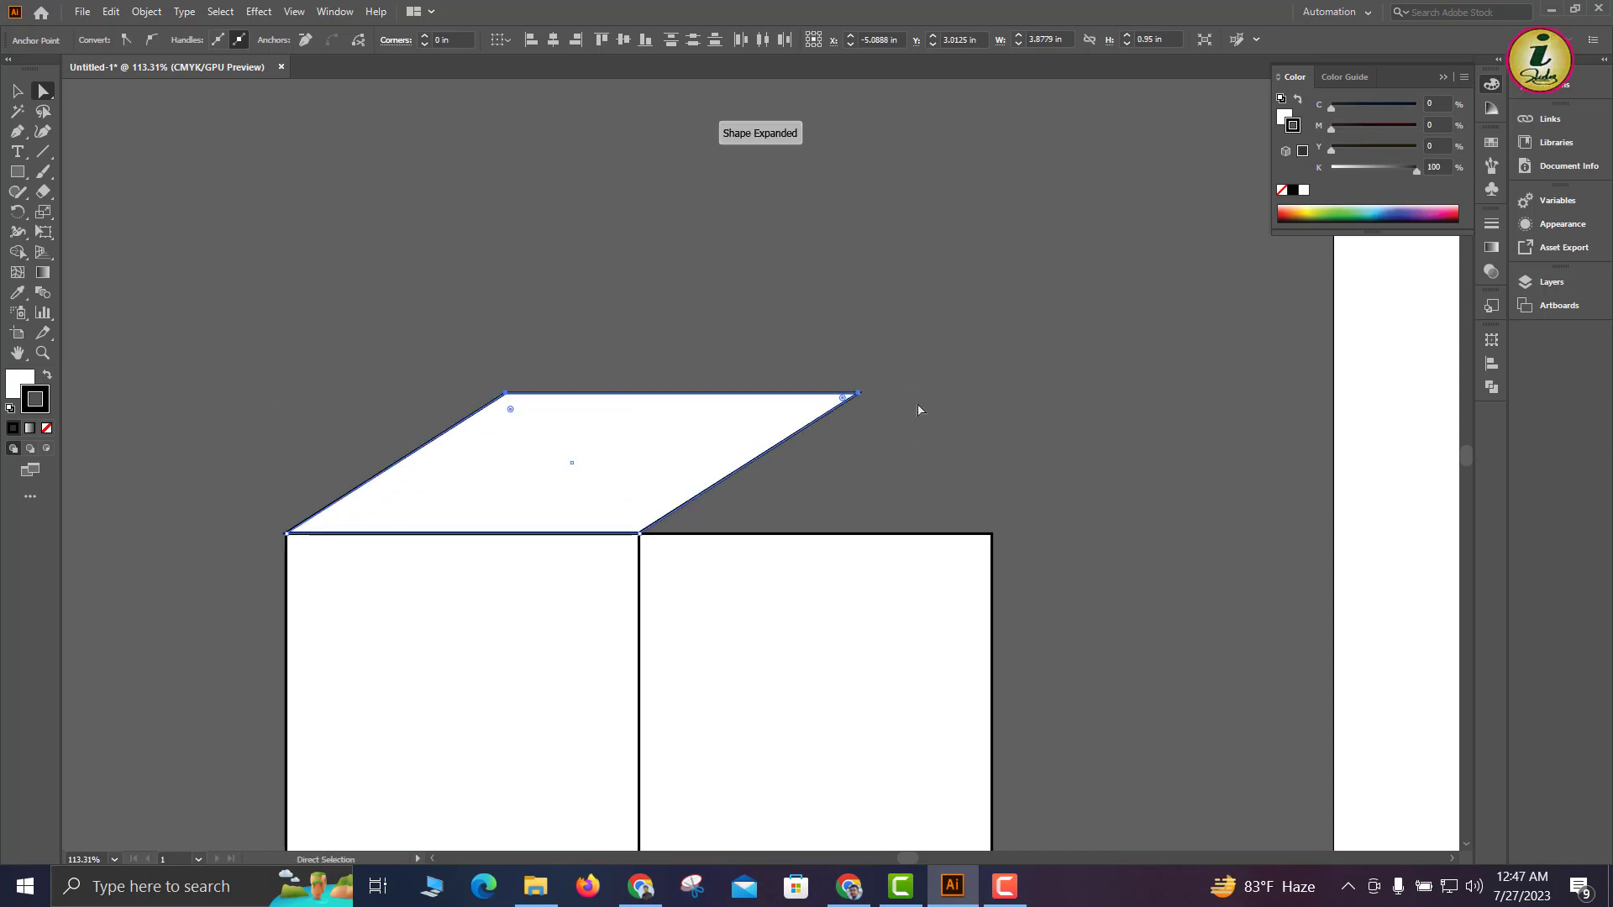
# Directly select the right square's two right anchor points and move them until the upper one meets the top face's right corner, completing the cube
pyautogui.scroll(-1, 894, 507)
pyautogui.moveTo(966, 361); pyautogui.dragTo(1095, 861)
pyautogui.moveTo(994, 429); pyautogui.dragTo(863, 286)
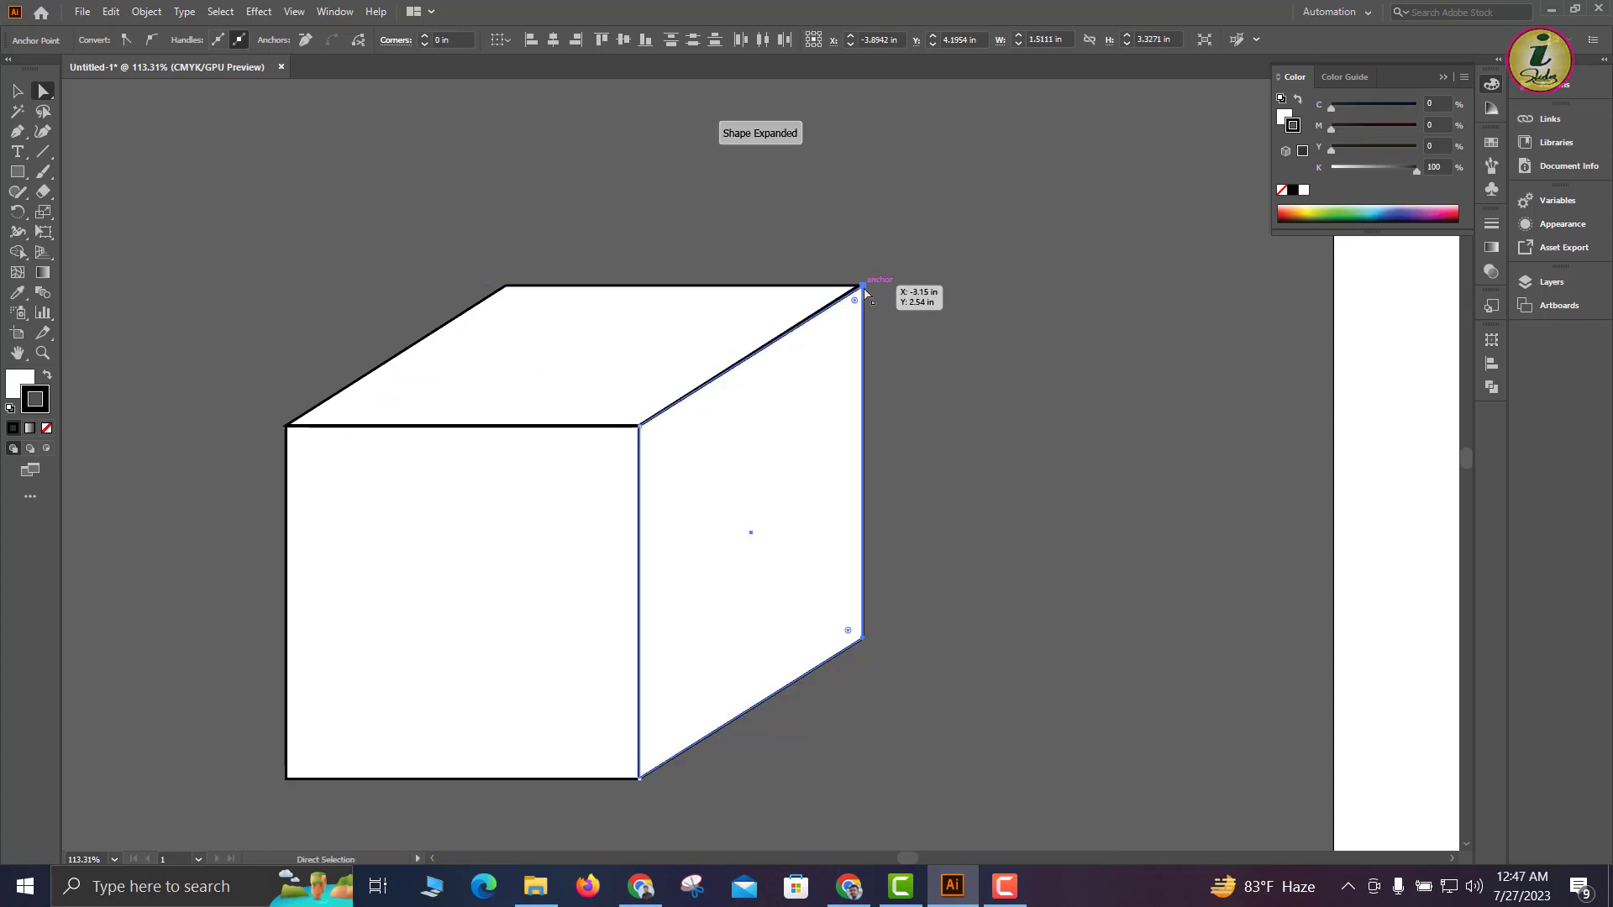
# Select all three cube faces with the Selection tool and duplicate them to the right, centred at about X -0.71 in, Y 4.08 in
pyautogui.click(16, 90)
pyautogui.click(691, 511)
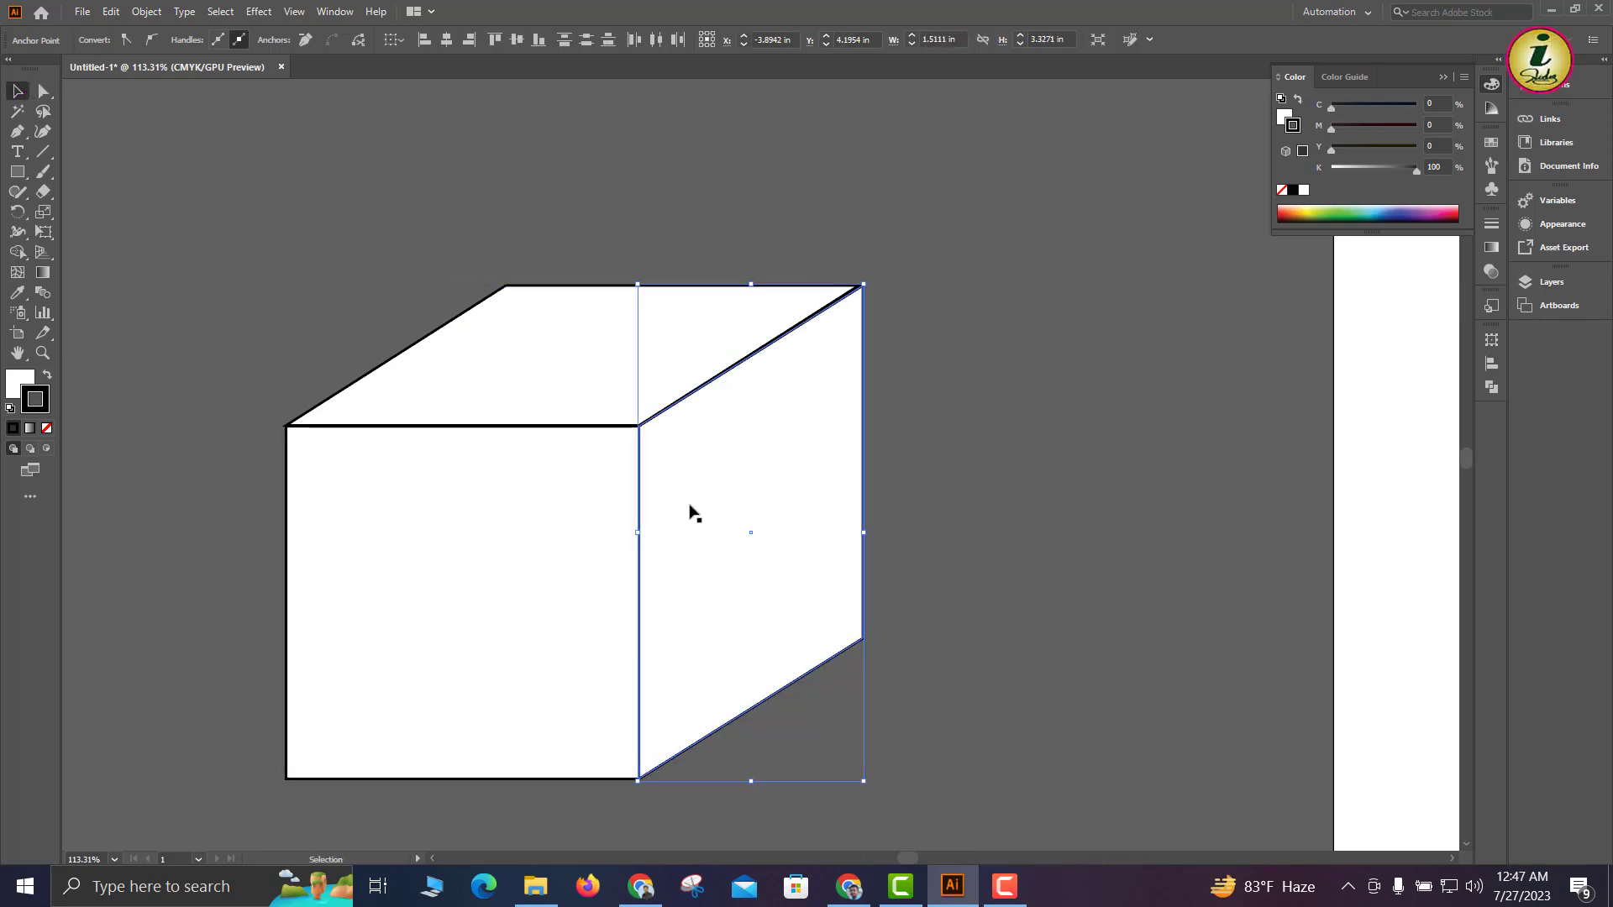
pyautogui.moveTo(797, 626); pyautogui.dragTo(609, 478)
pyautogui.moveTo(702, 597); pyautogui.dragTo(619, 414)
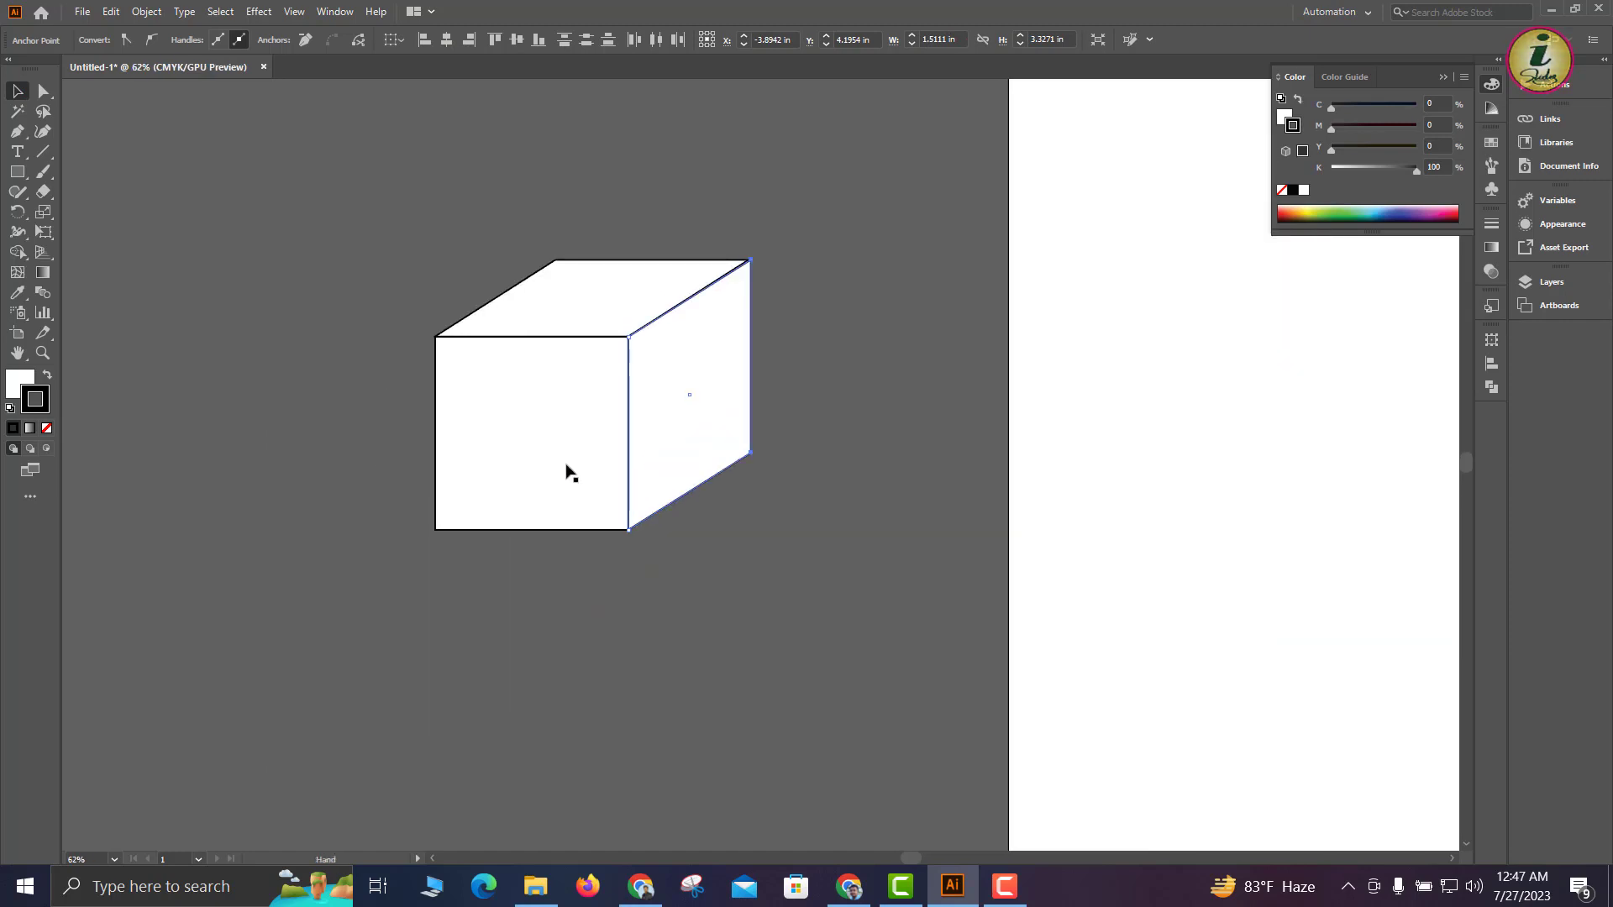
pyautogui.click(369, 605)
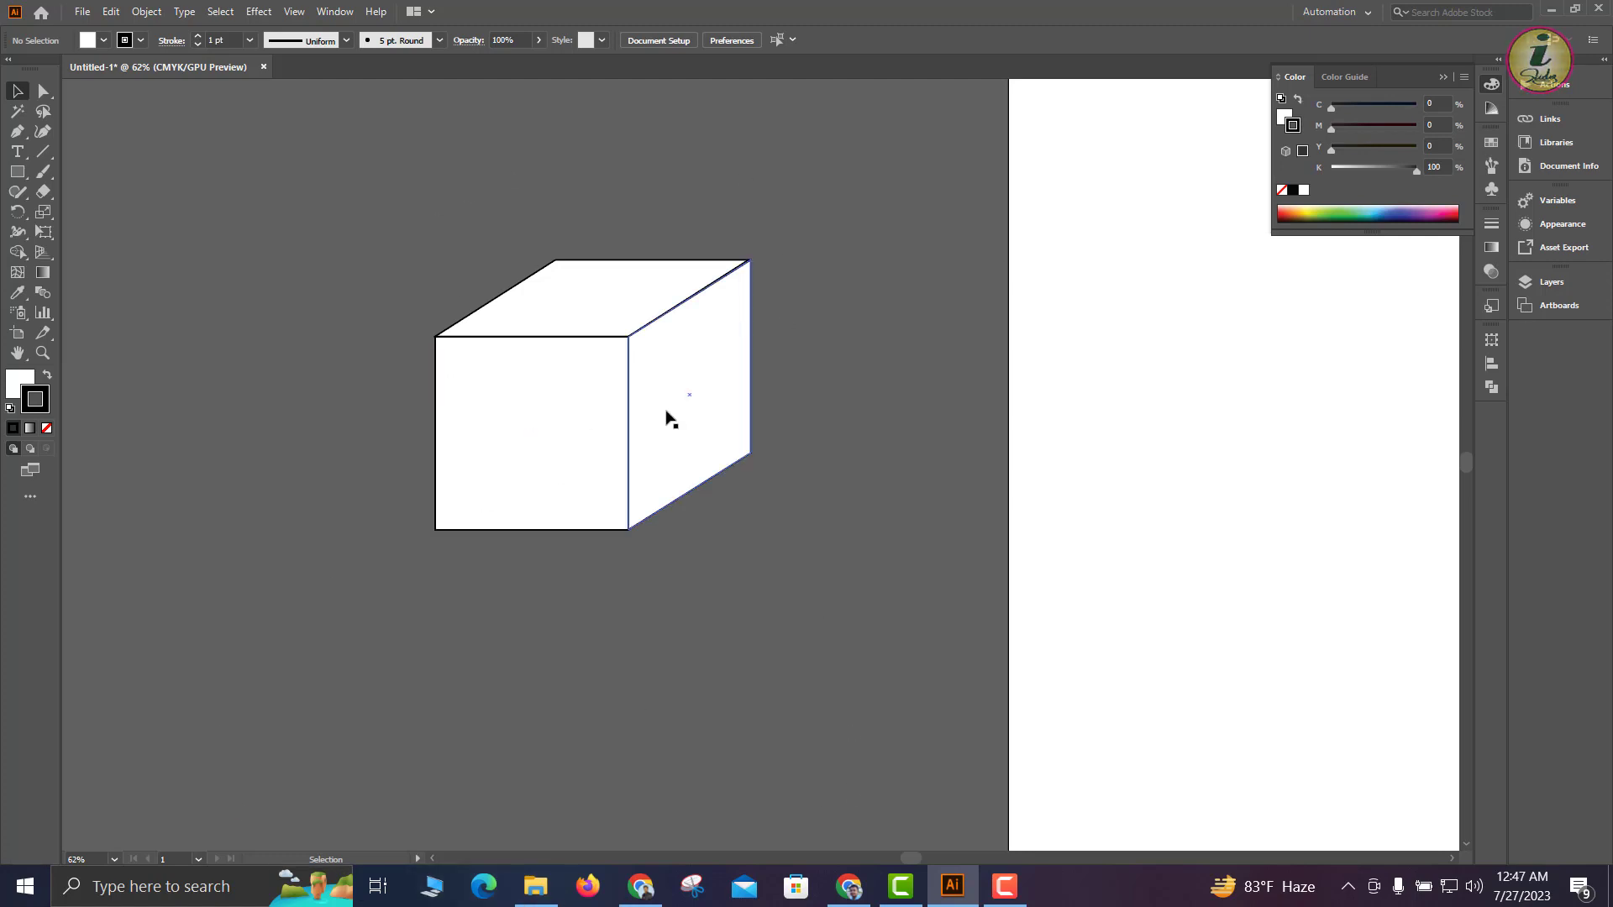
pyautogui.moveTo(246, 145); pyautogui.dragTo(1065, 767)
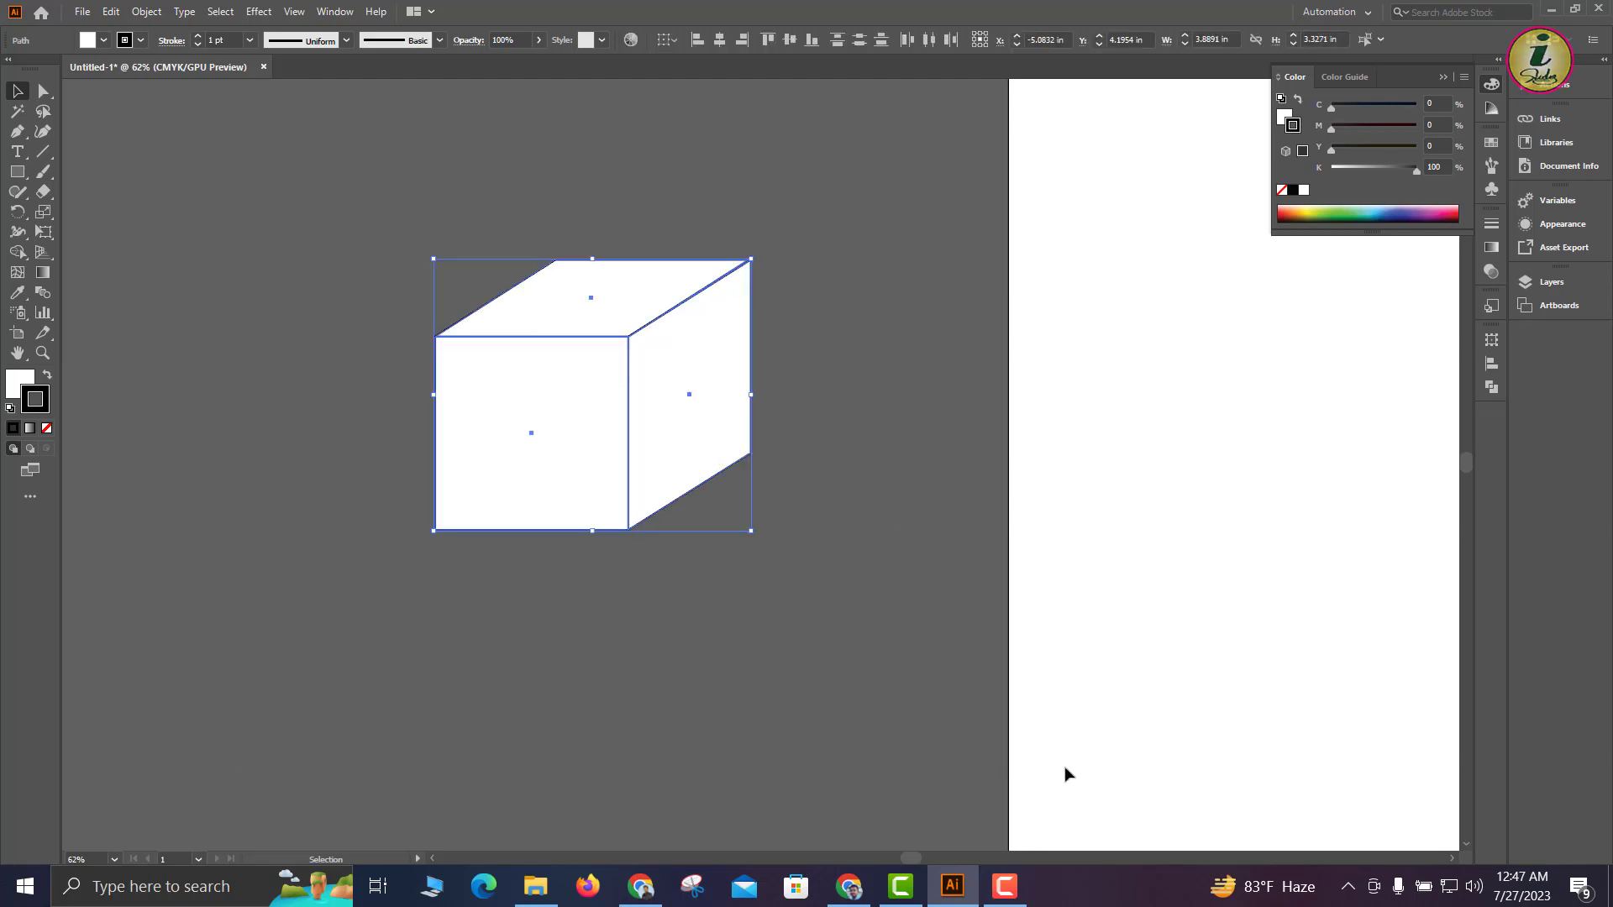
pyautogui.moveTo(605, 403); pyautogui.dragTo(950, 398)
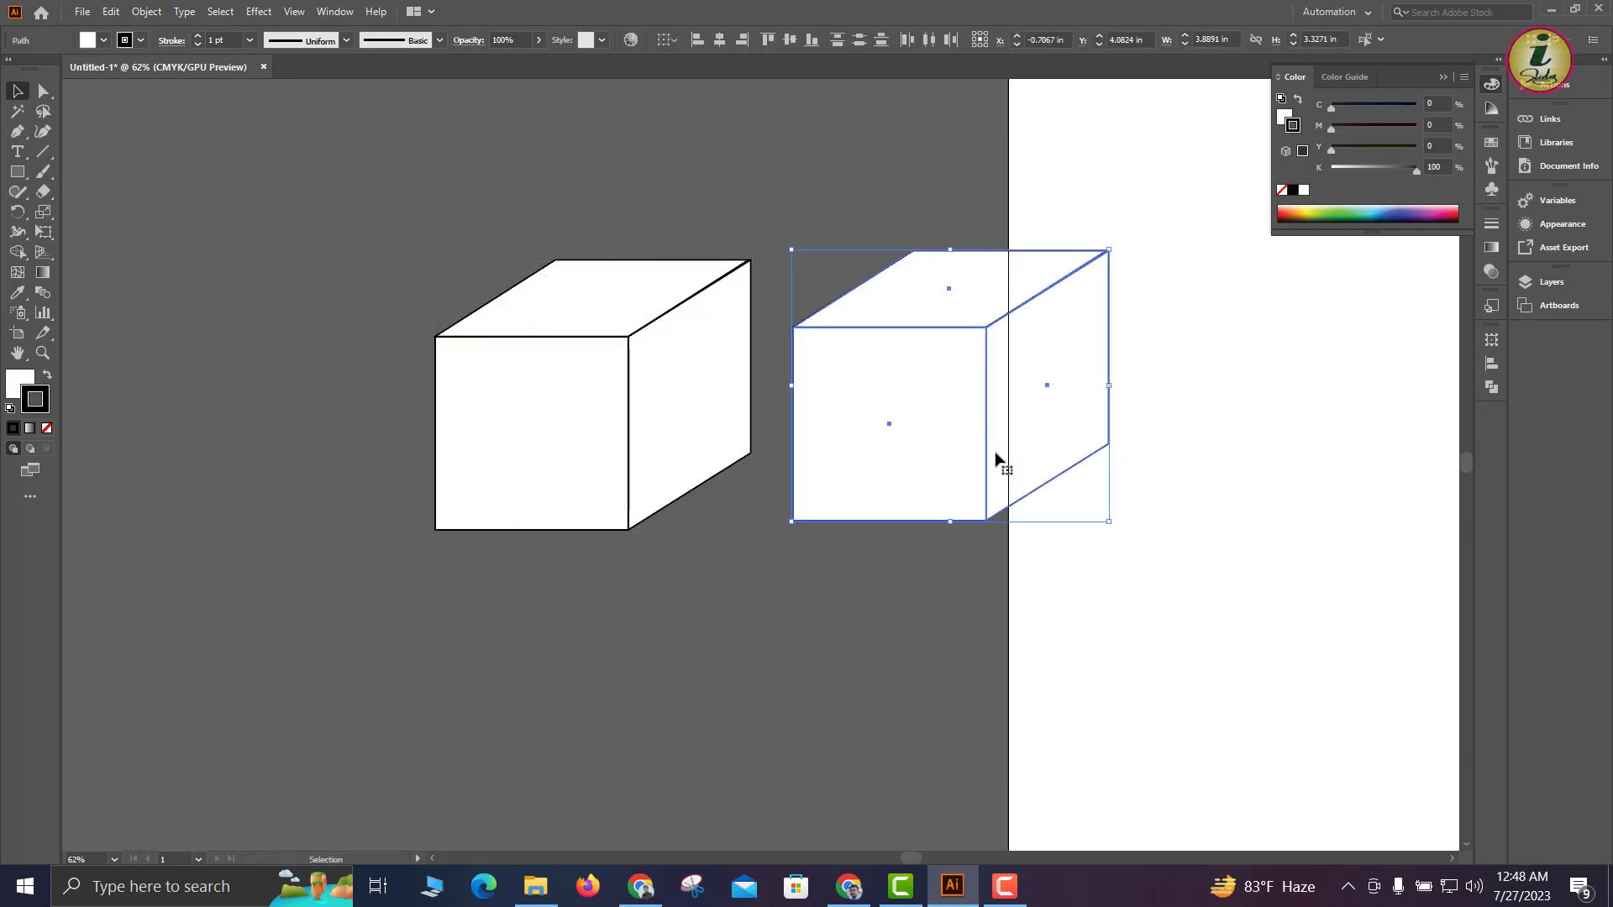
# Try moving the duplicate cube's front, side and top faces apart one at a time
pyautogui.rightClick(913, 431)
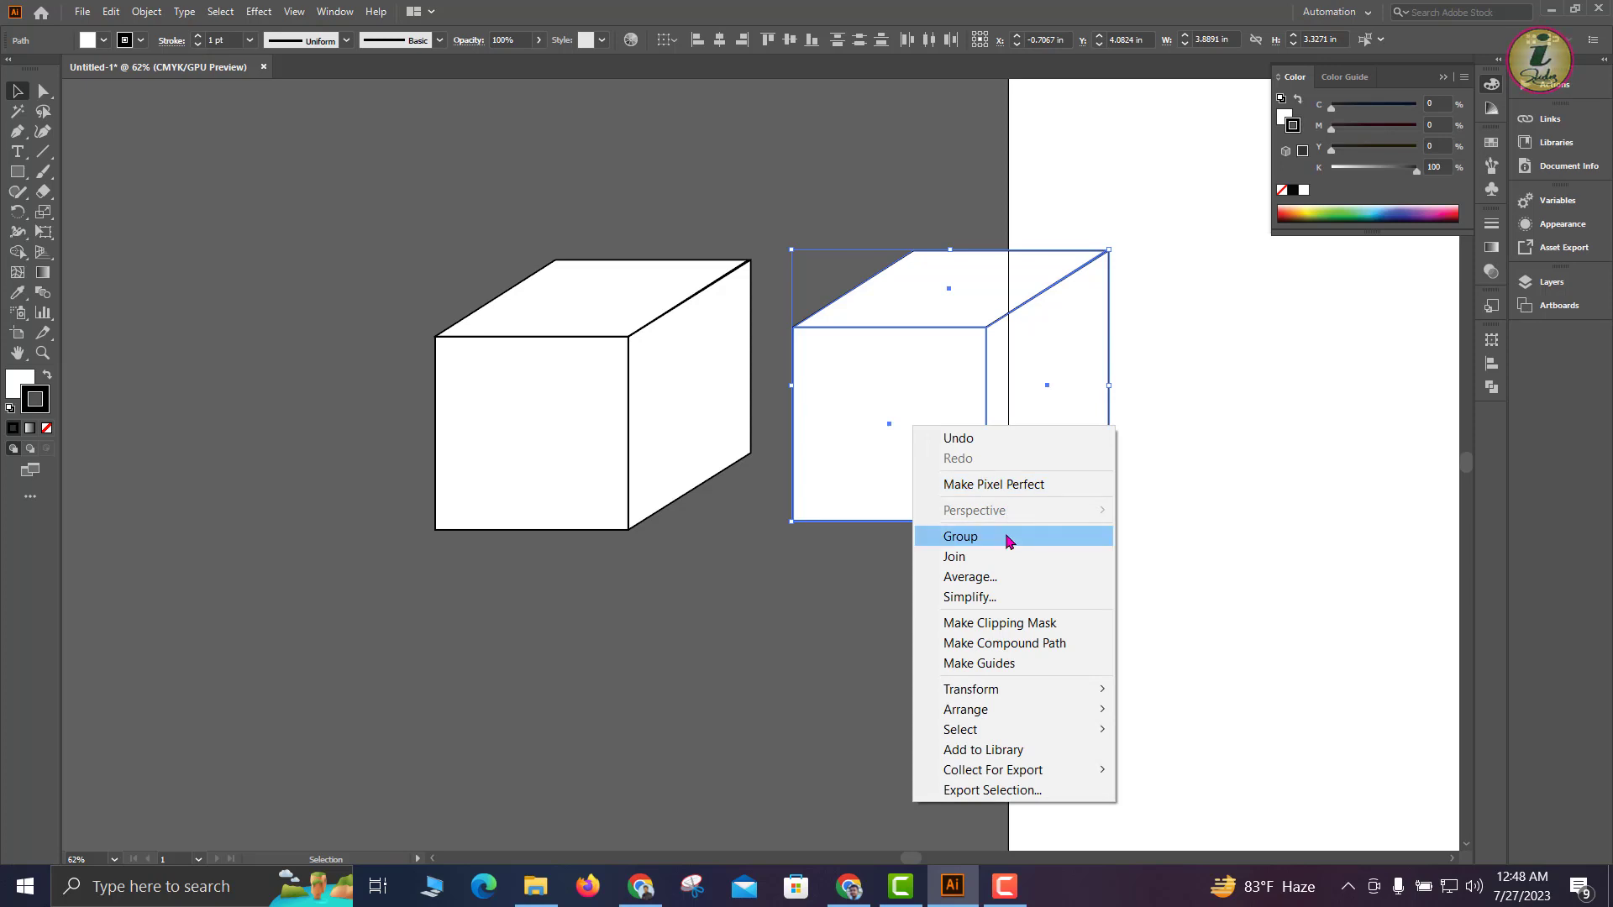
pyautogui.click(798, 589)
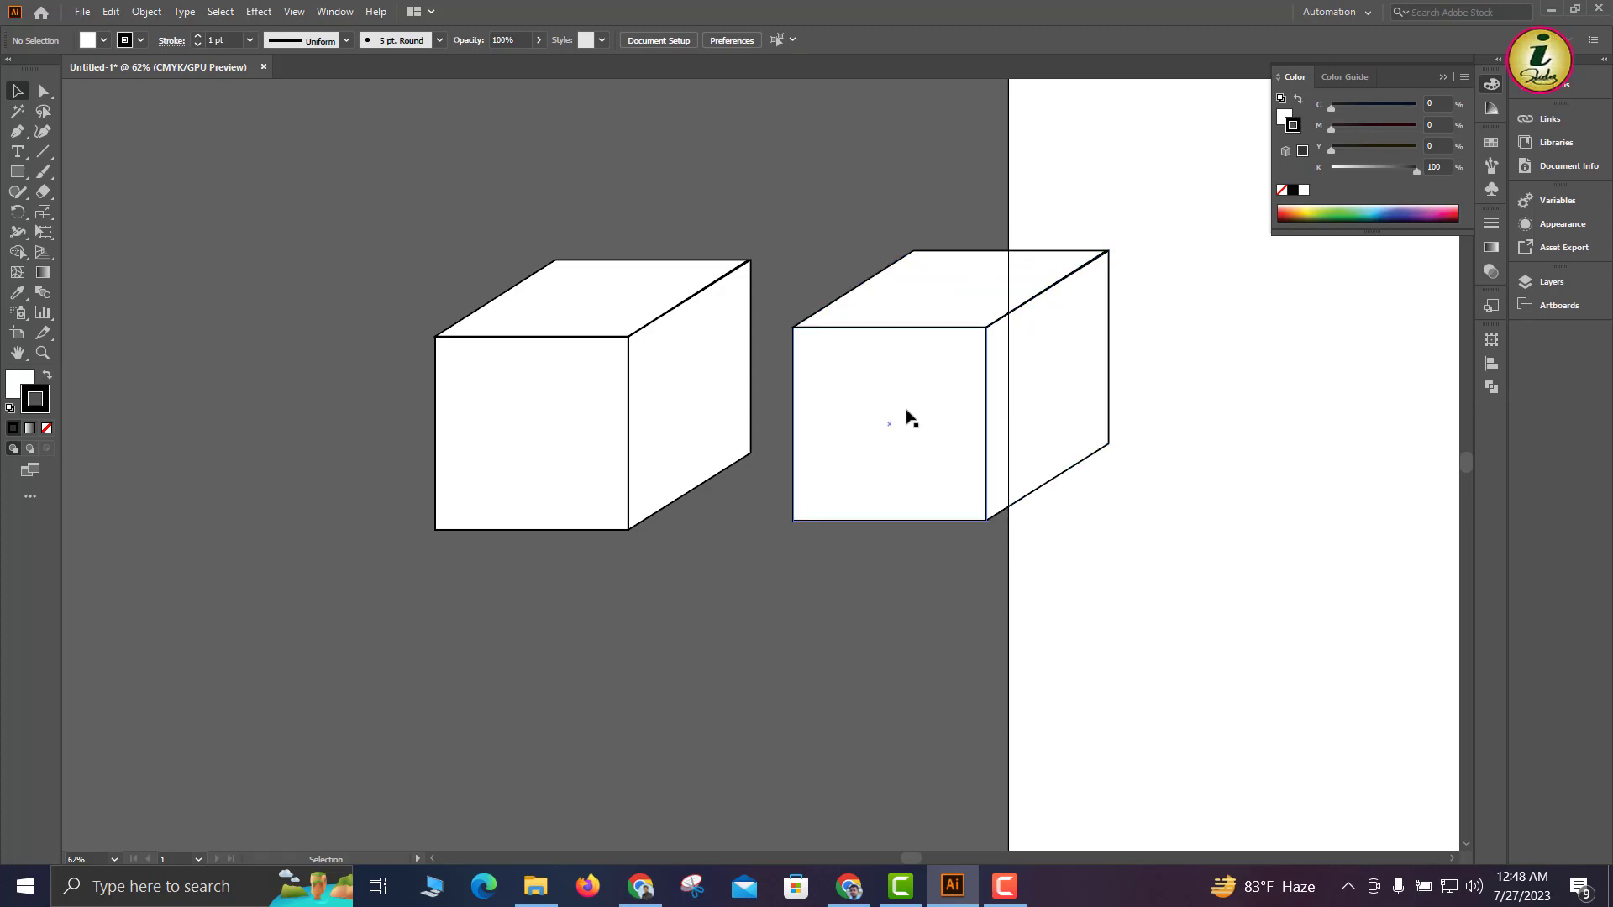
pyautogui.moveTo(907, 418); pyautogui.dragTo(860, 558)
pyautogui.moveTo(1051, 411); pyautogui.dragTo(1103, 495)
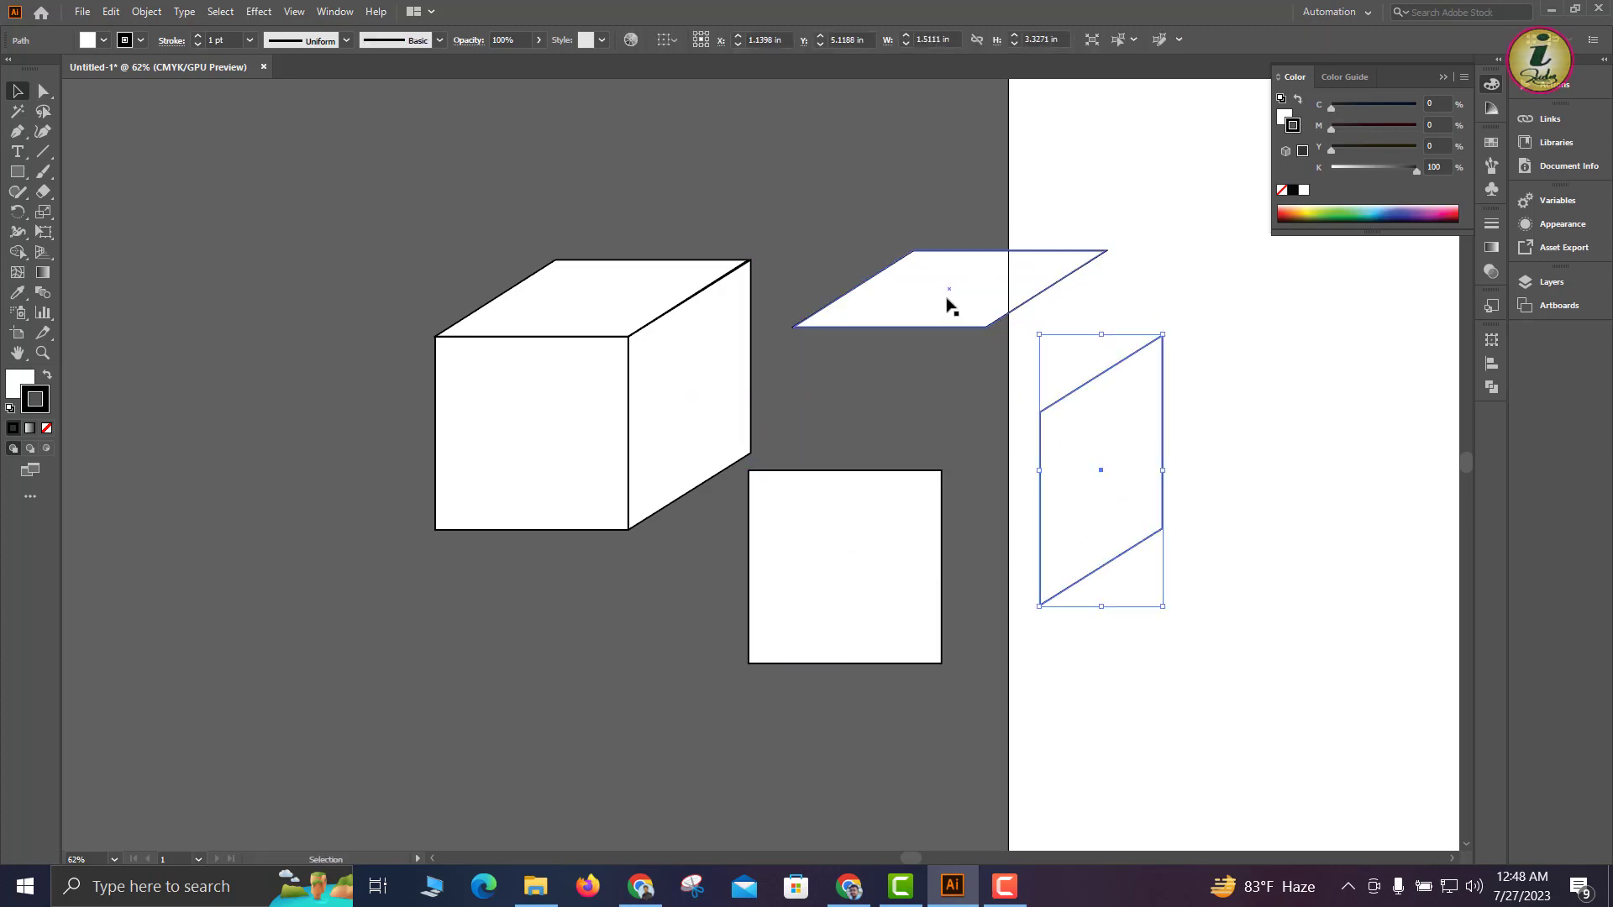
pyautogui.moveTo(950, 306); pyautogui.dragTo(859, 173)
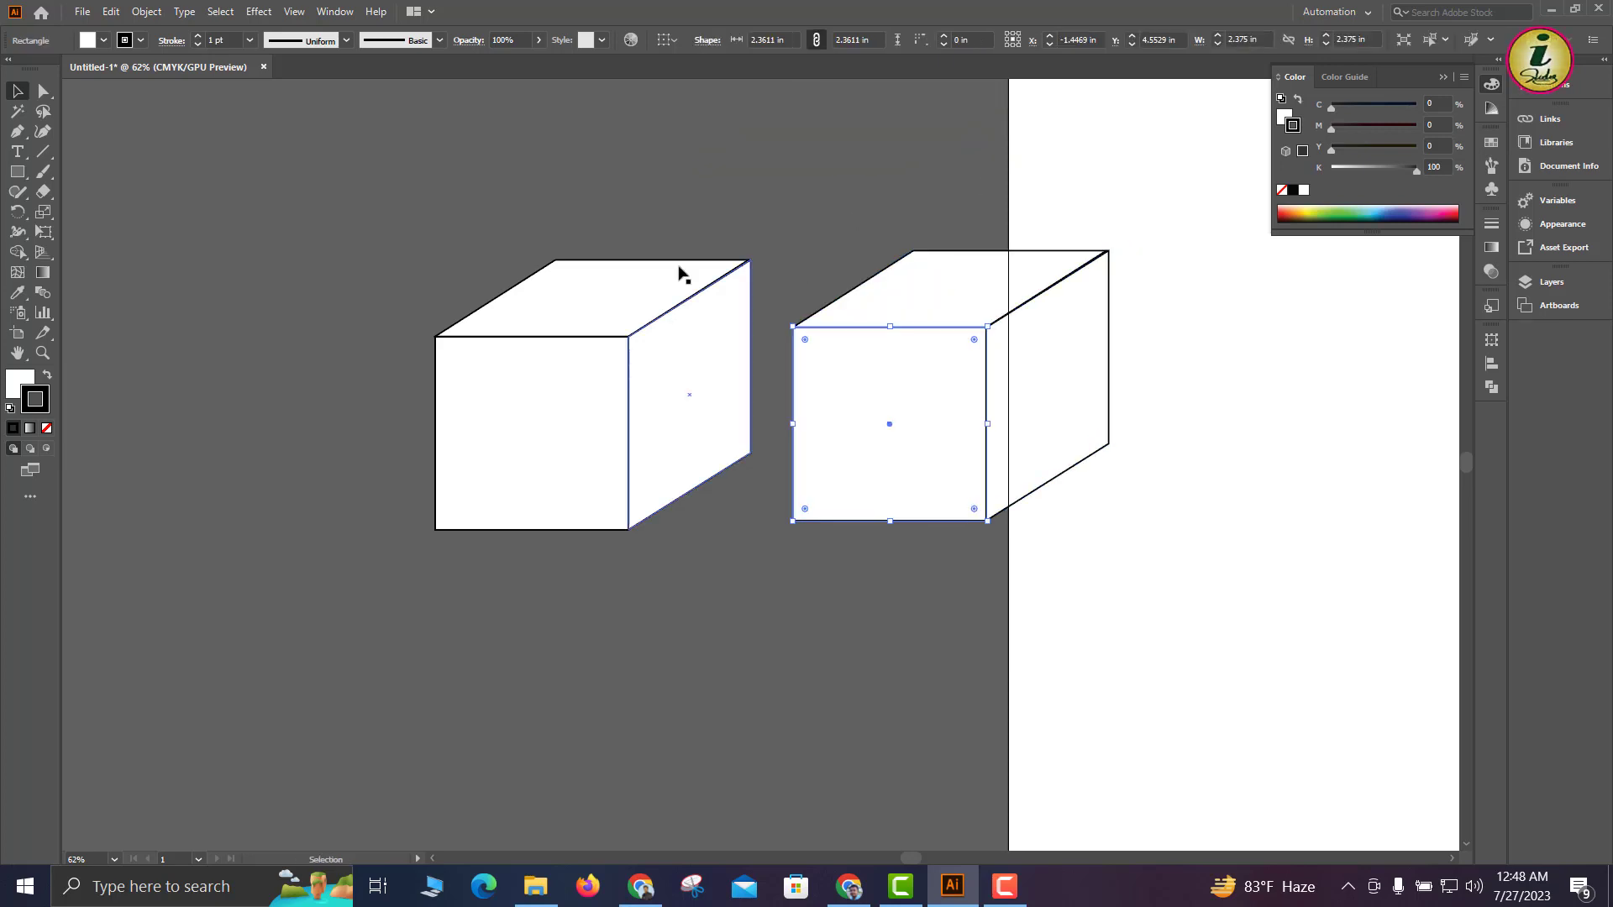
# Select the duplicate cube's faces with the Selection and Direct Selection tools and examine the object commands offered, including Group
pyautogui.click(862, 216)
pyautogui.moveTo(835, 180); pyautogui.dragTo(1122, 601)
pyautogui.rightClick(919, 367)
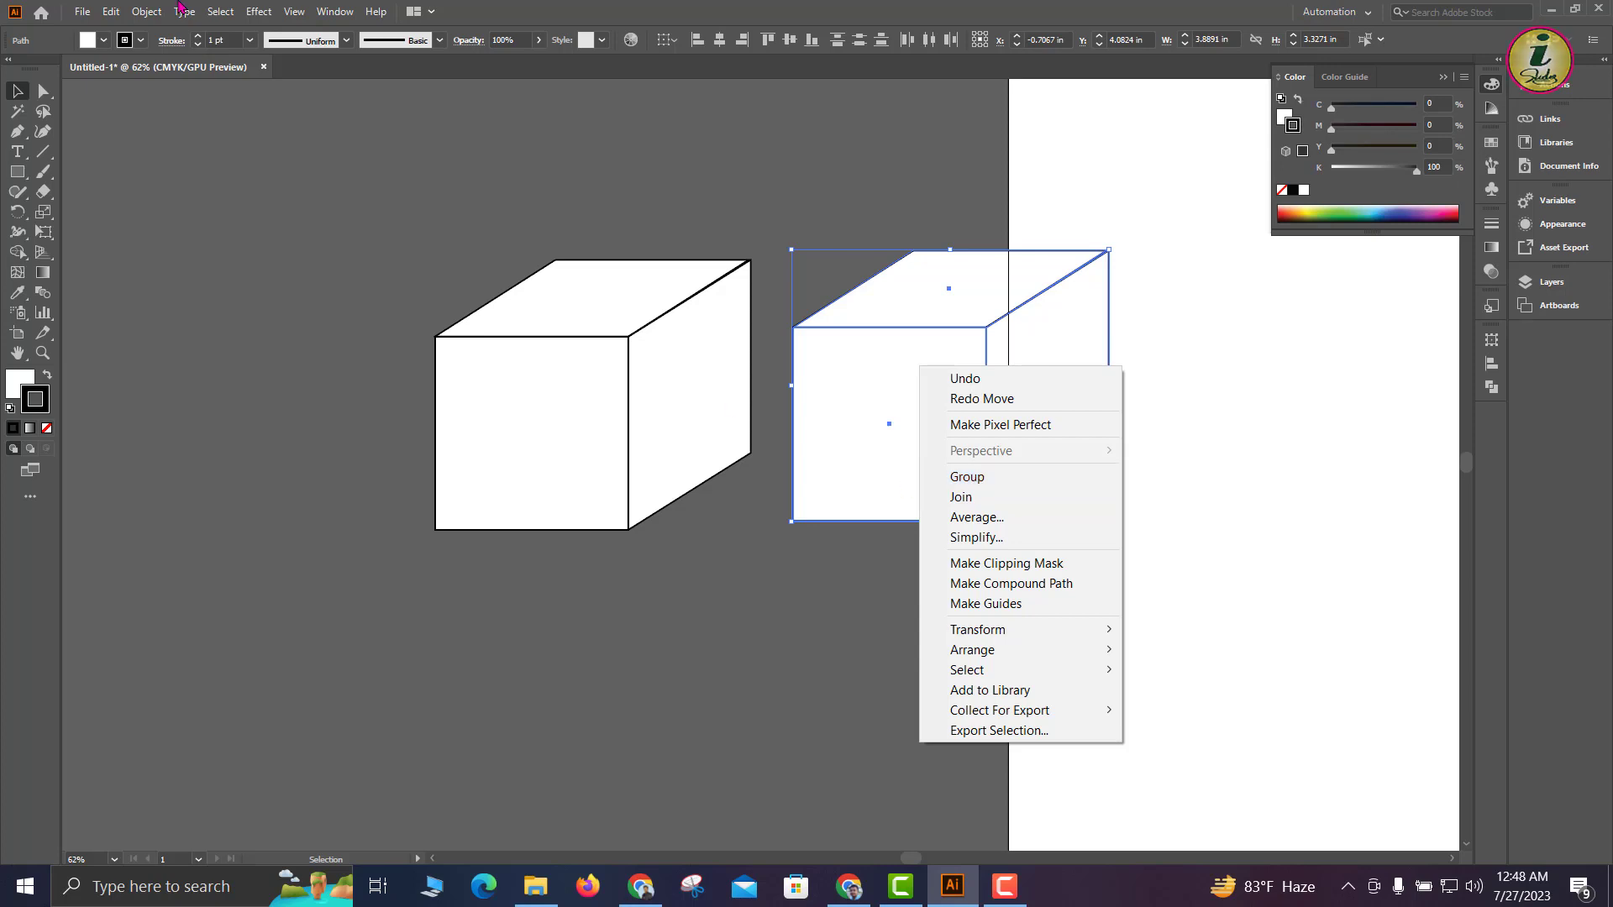
pyautogui.click(45, 91)
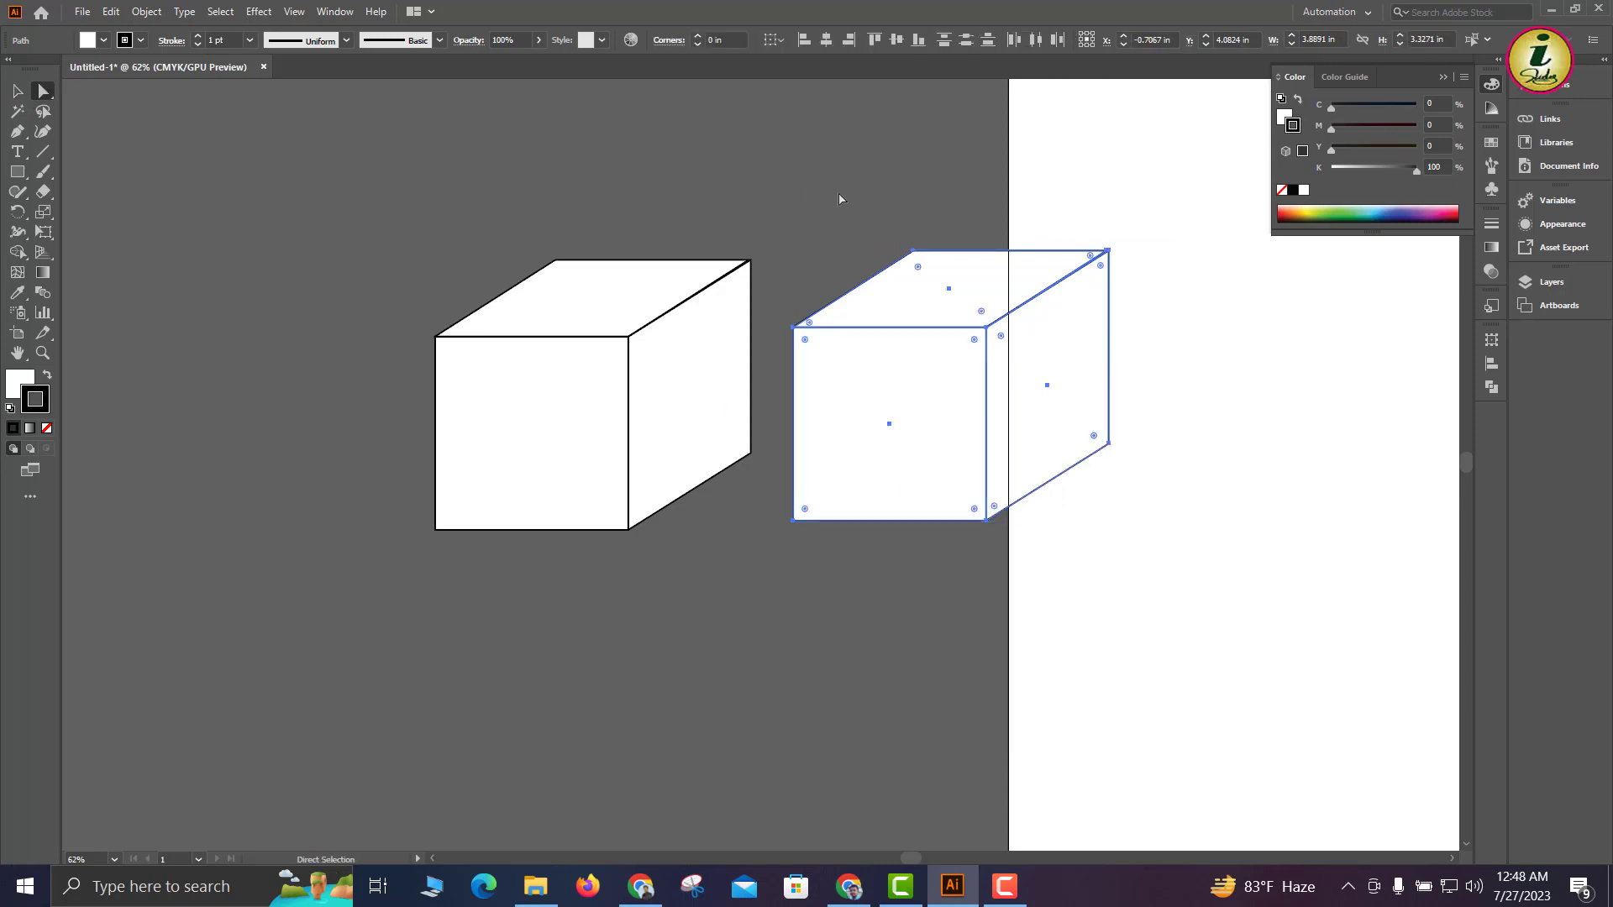
pyautogui.click(806, 168)
pyautogui.click(996, 421)
pyautogui.rightClick(997, 420)
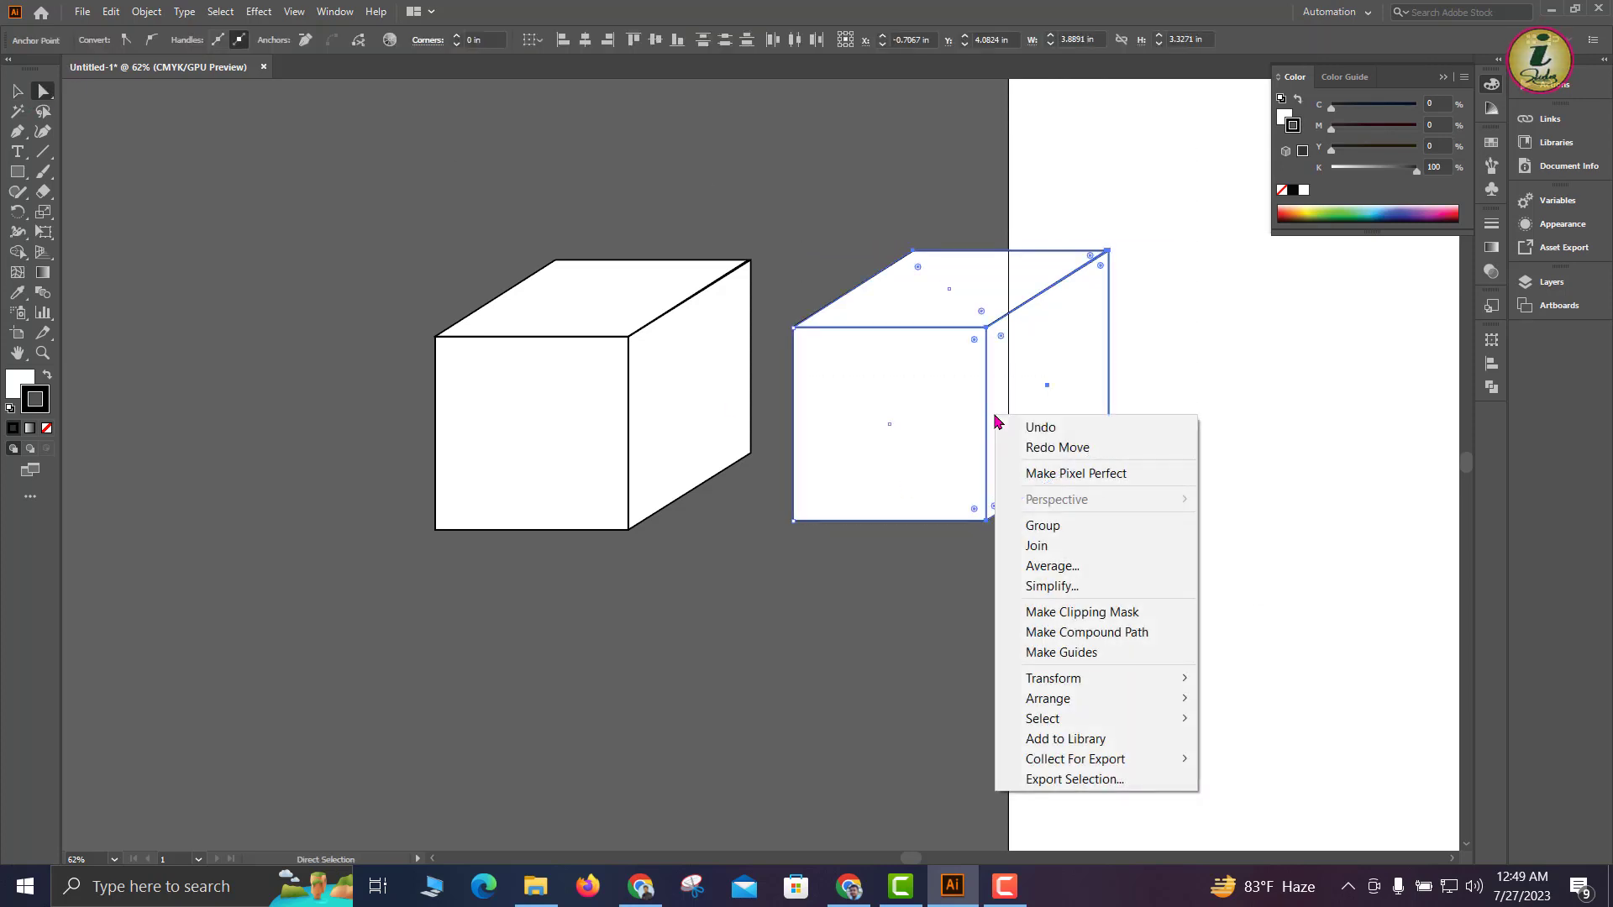
pyautogui.click(856, 581)
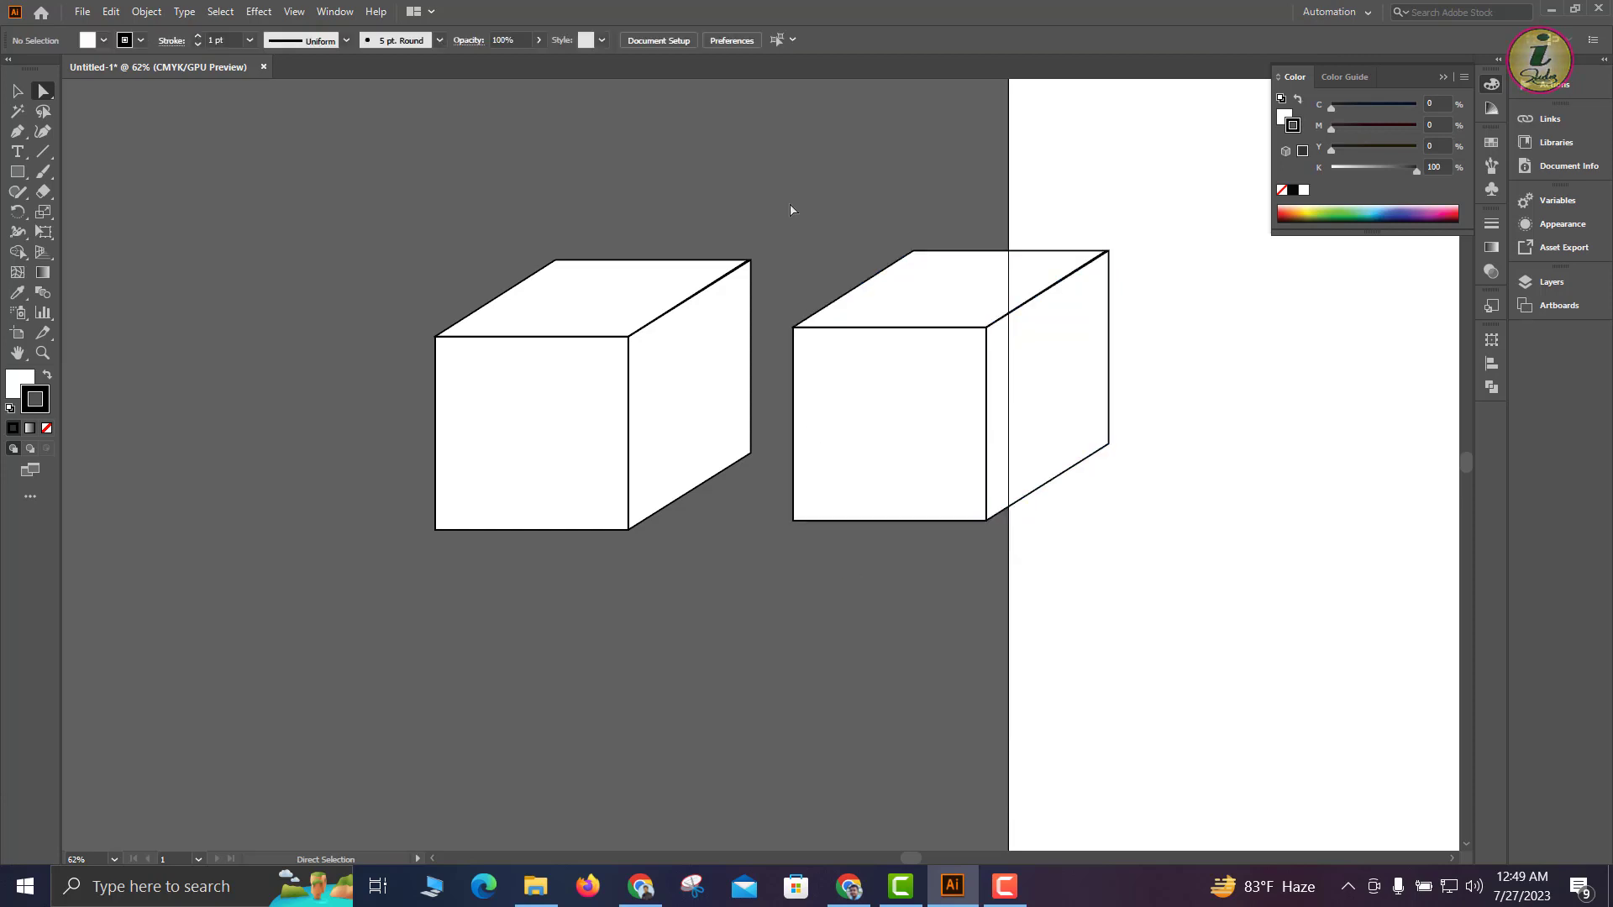
pyautogui.moveTo(868, 266); pyautogui.dragTo(1130, 581)
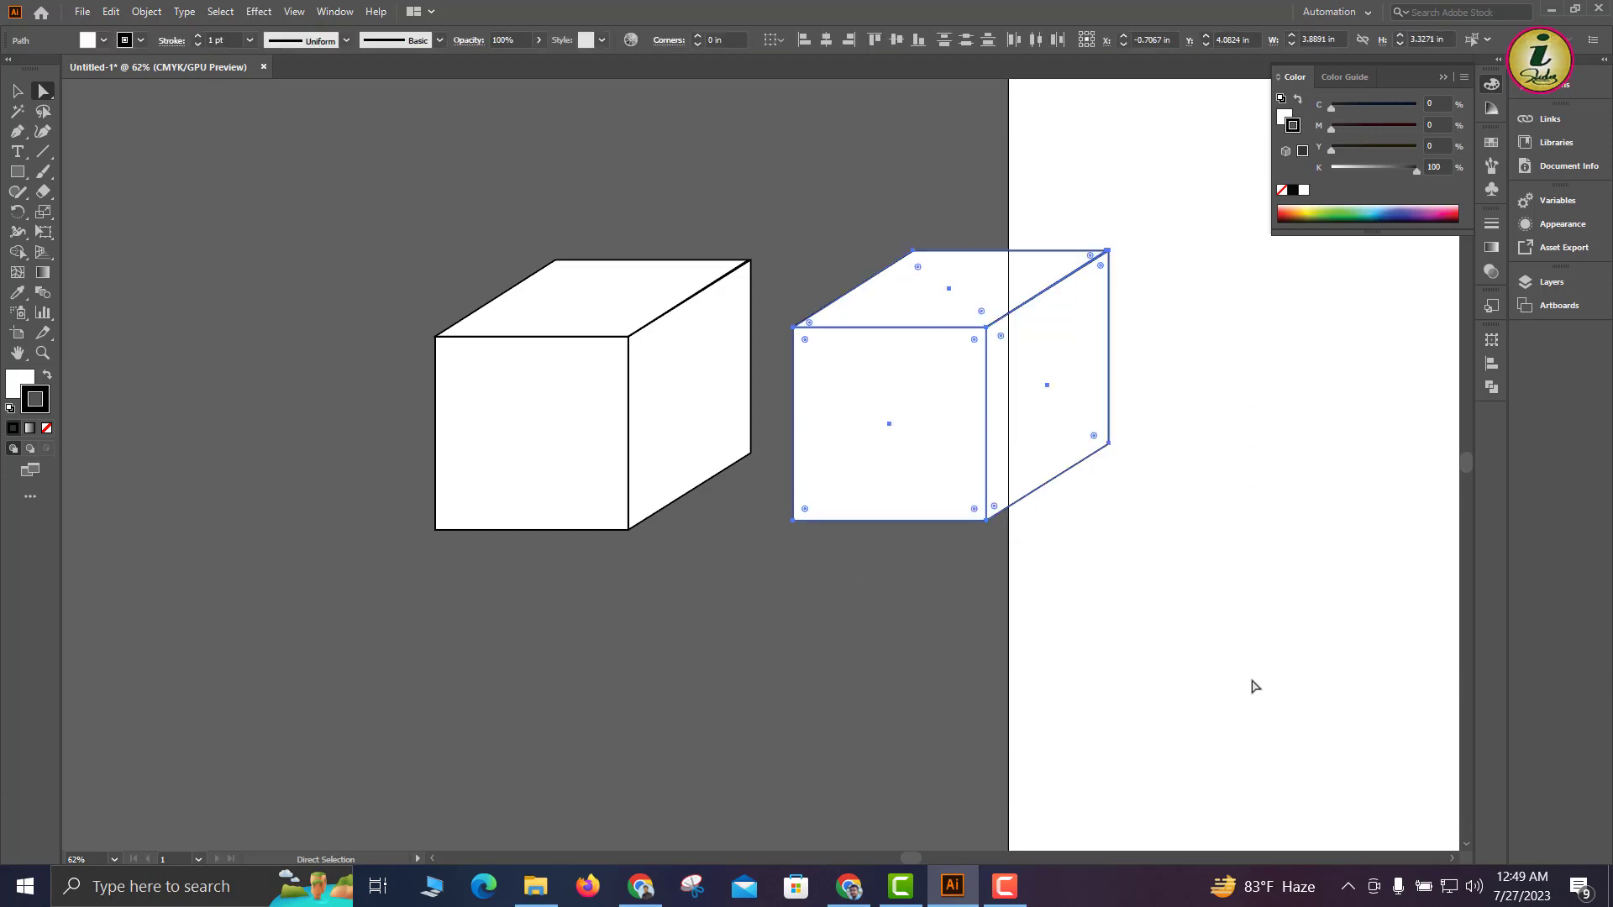
pyautogui.rightClick(877, 383)
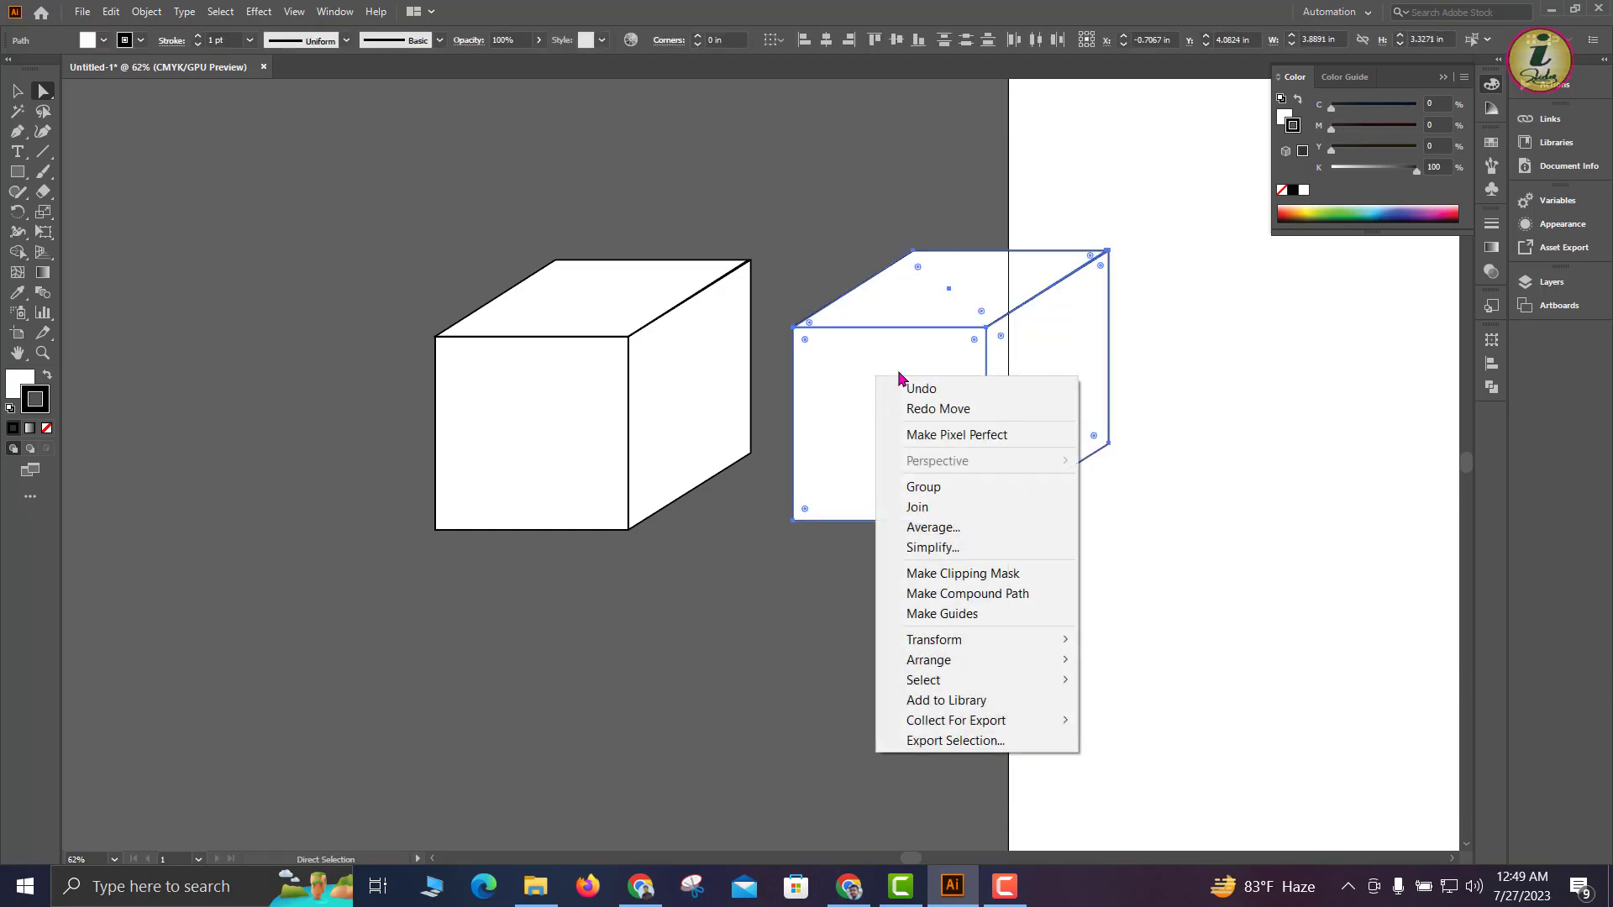
pyautogui.click(963, 500)
# Select the duplicate cube's three faces with the Selection tool and group them
pyautogui.press('v')
pyautogui.click(838, 180)
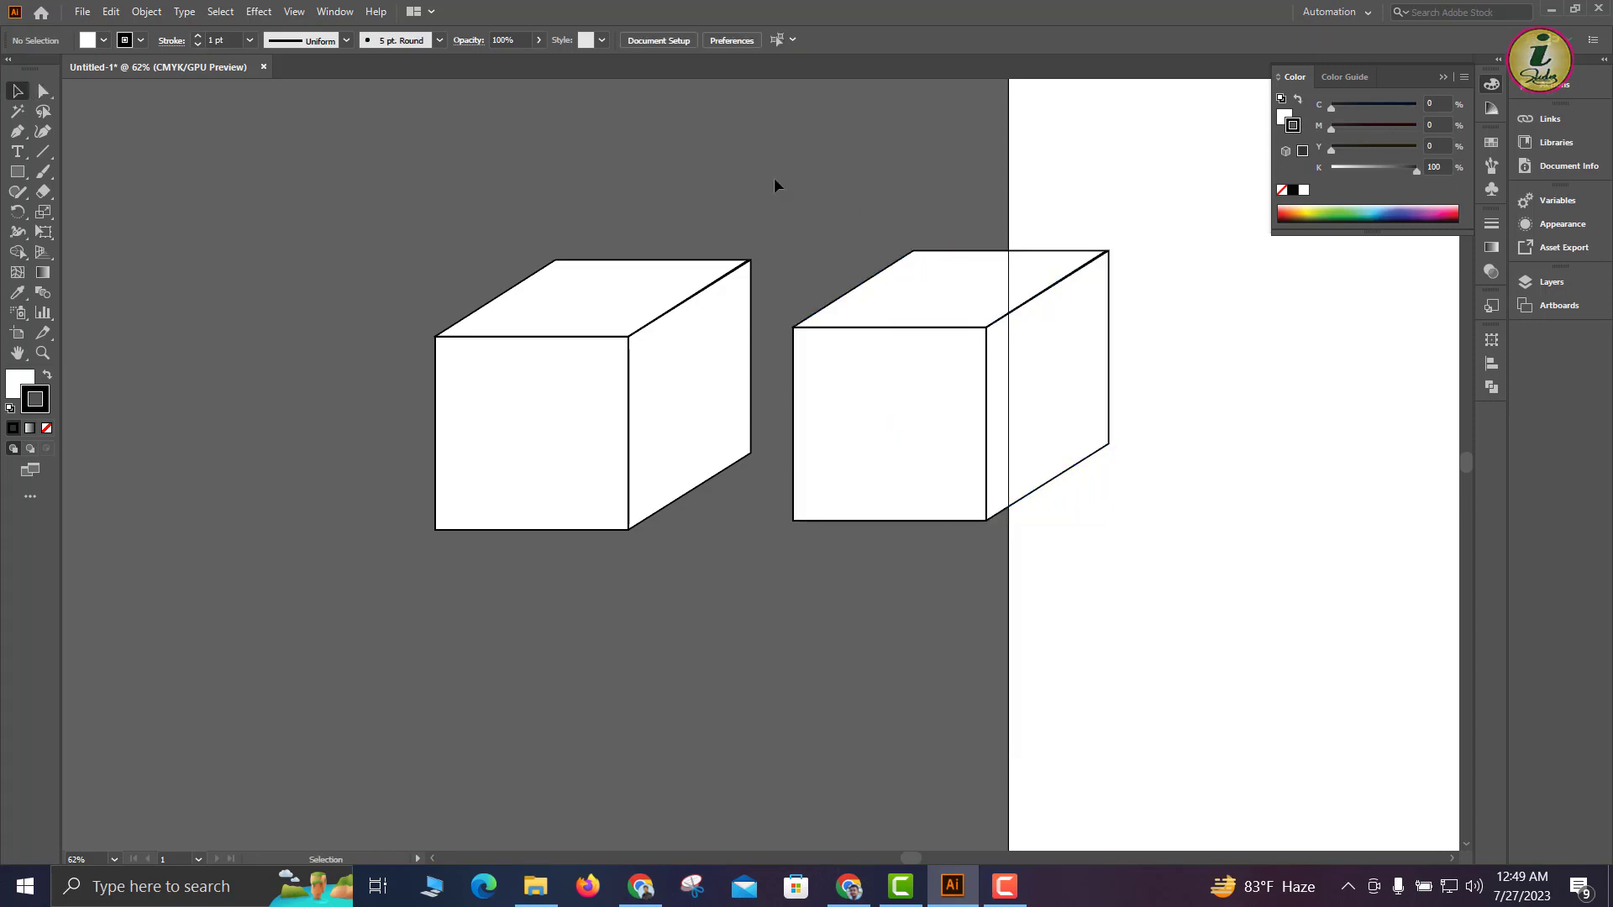
pyautogui.click(916, 316)
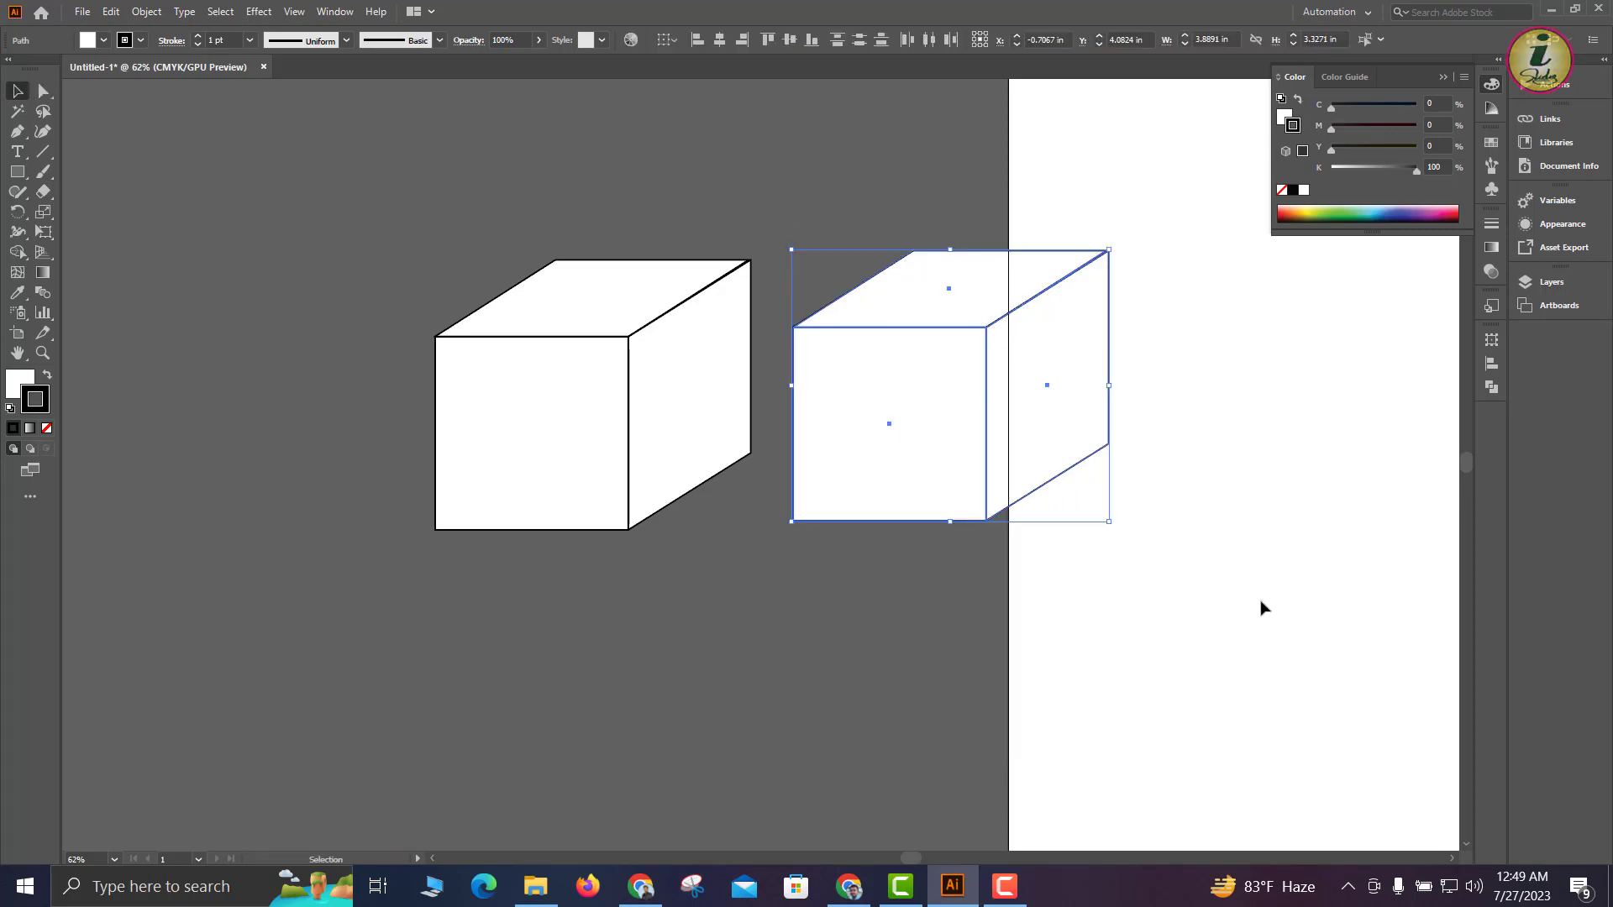
pyautogui.rightClick(964, 454)
pyautogui.click(1036, 563)
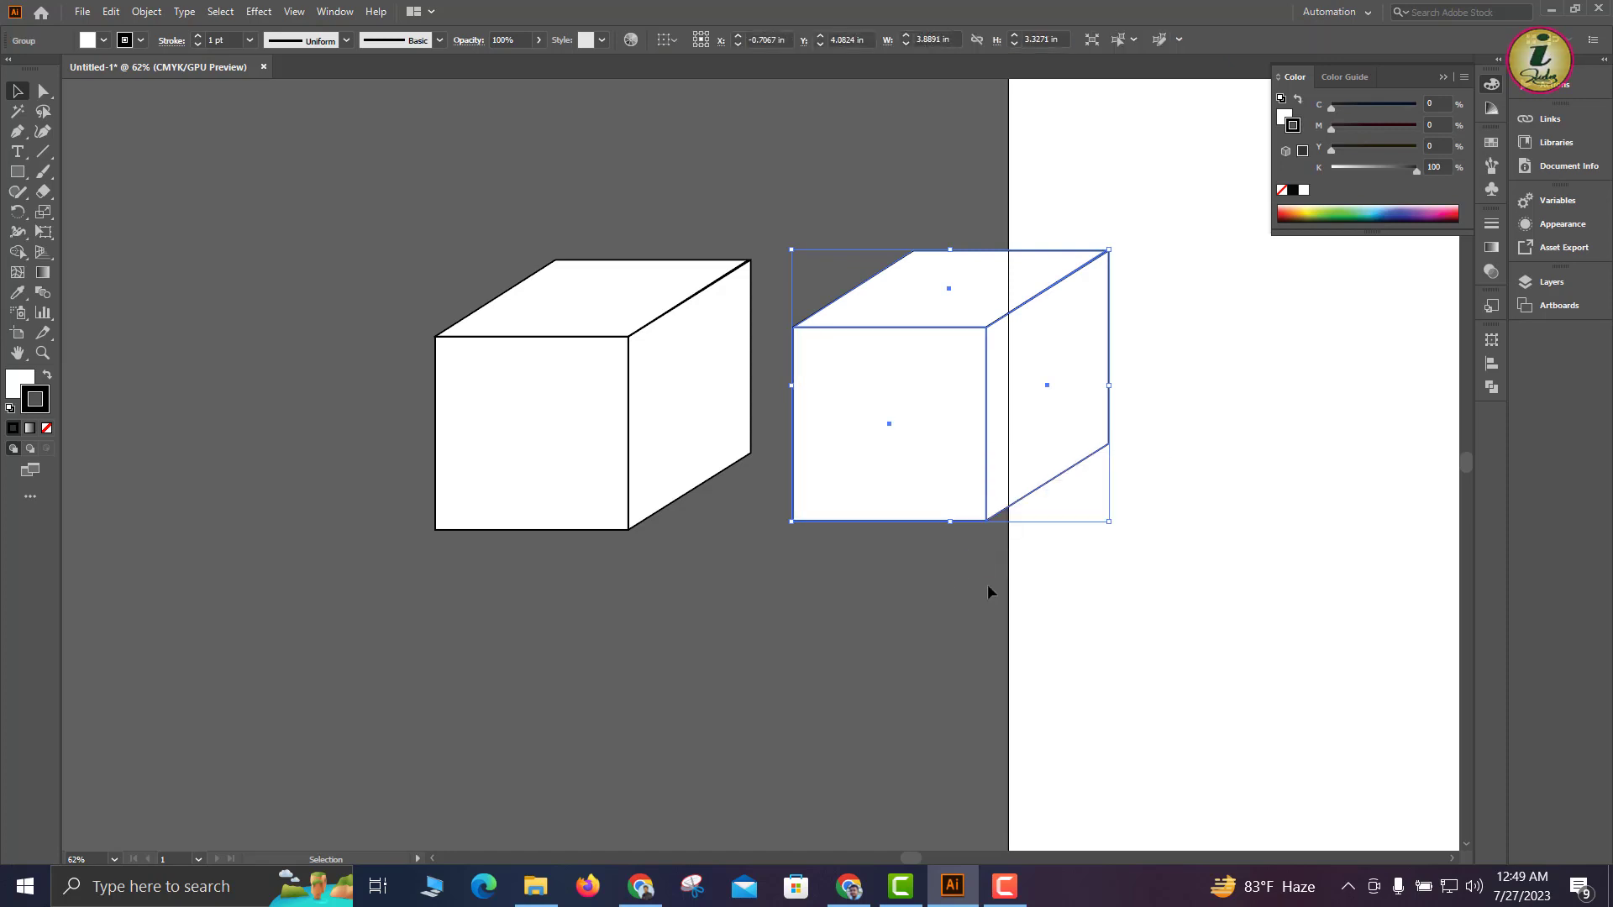
# Move the grouped cube below the original to about X -2.3 in, Y 7.5 in and scale it proportionally to about 4.04 by 3.46 in
pyautogui.moveTo(959, 375); pyautogui.dragTo(831, 644)
pyautogui.scroll(-3, 856, 614)
pyautogui.moveTo(882, 574)
pyautogui.mouseDown()
pyautogui.moveTo(838, 521)
pyautogui.moveTo(882, 591)
pyautogui.mouseUp()
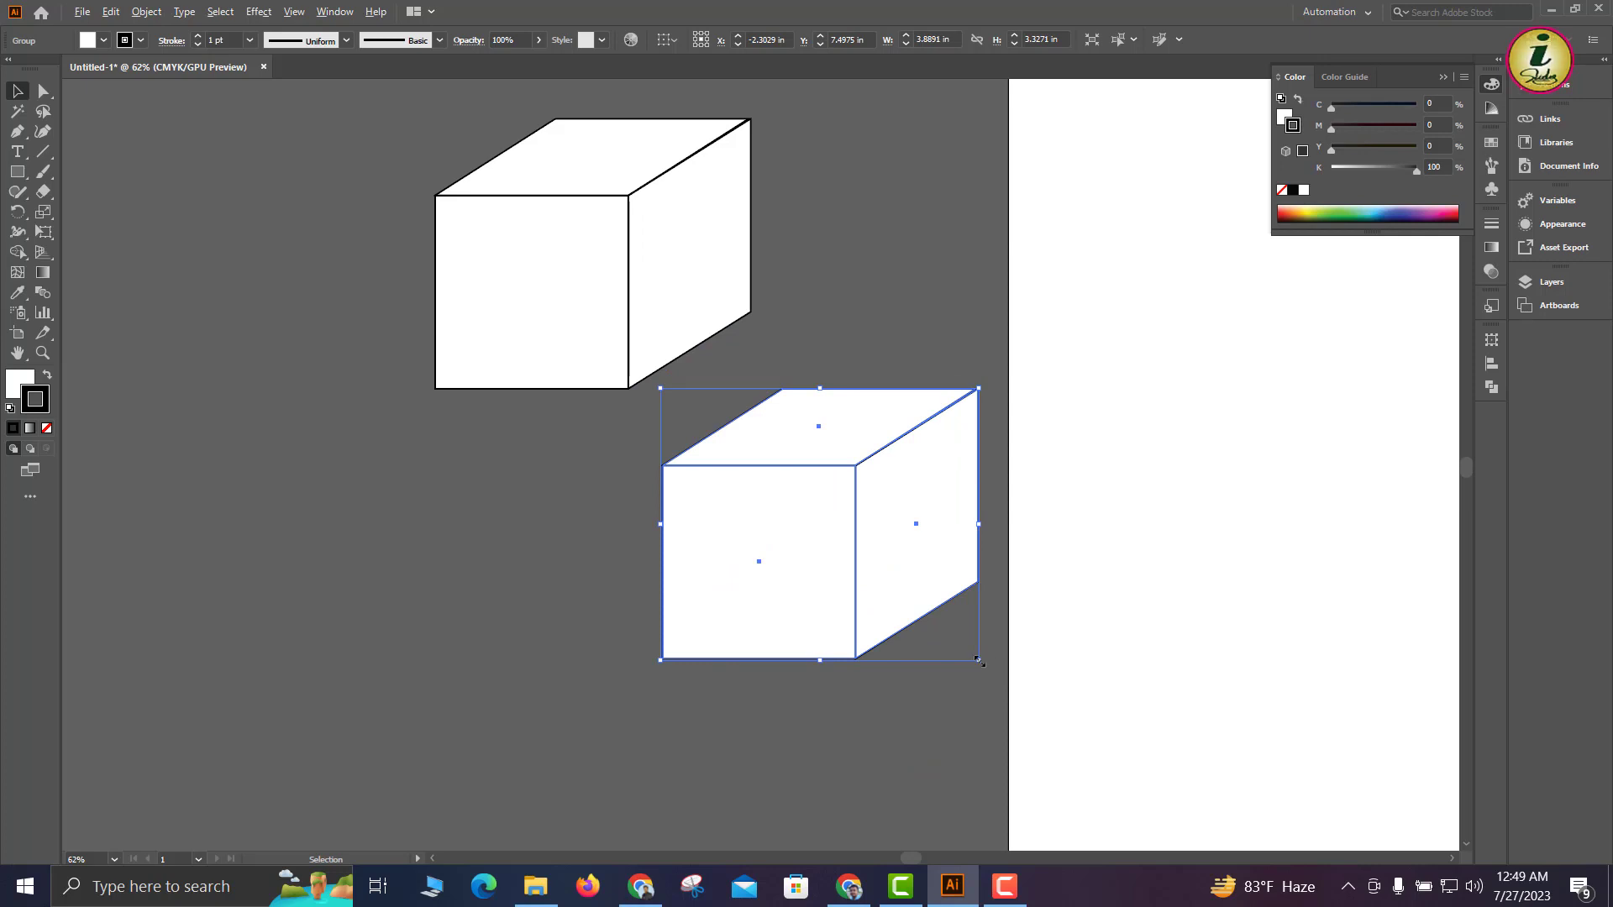
pyautogui.moveTo(979, 661)
pyautogui.mouseDown()
pyautogui.moveTo(1021, 686)
pyautogui.moveTo(1008, 668)
pyautogui.mouseUp()
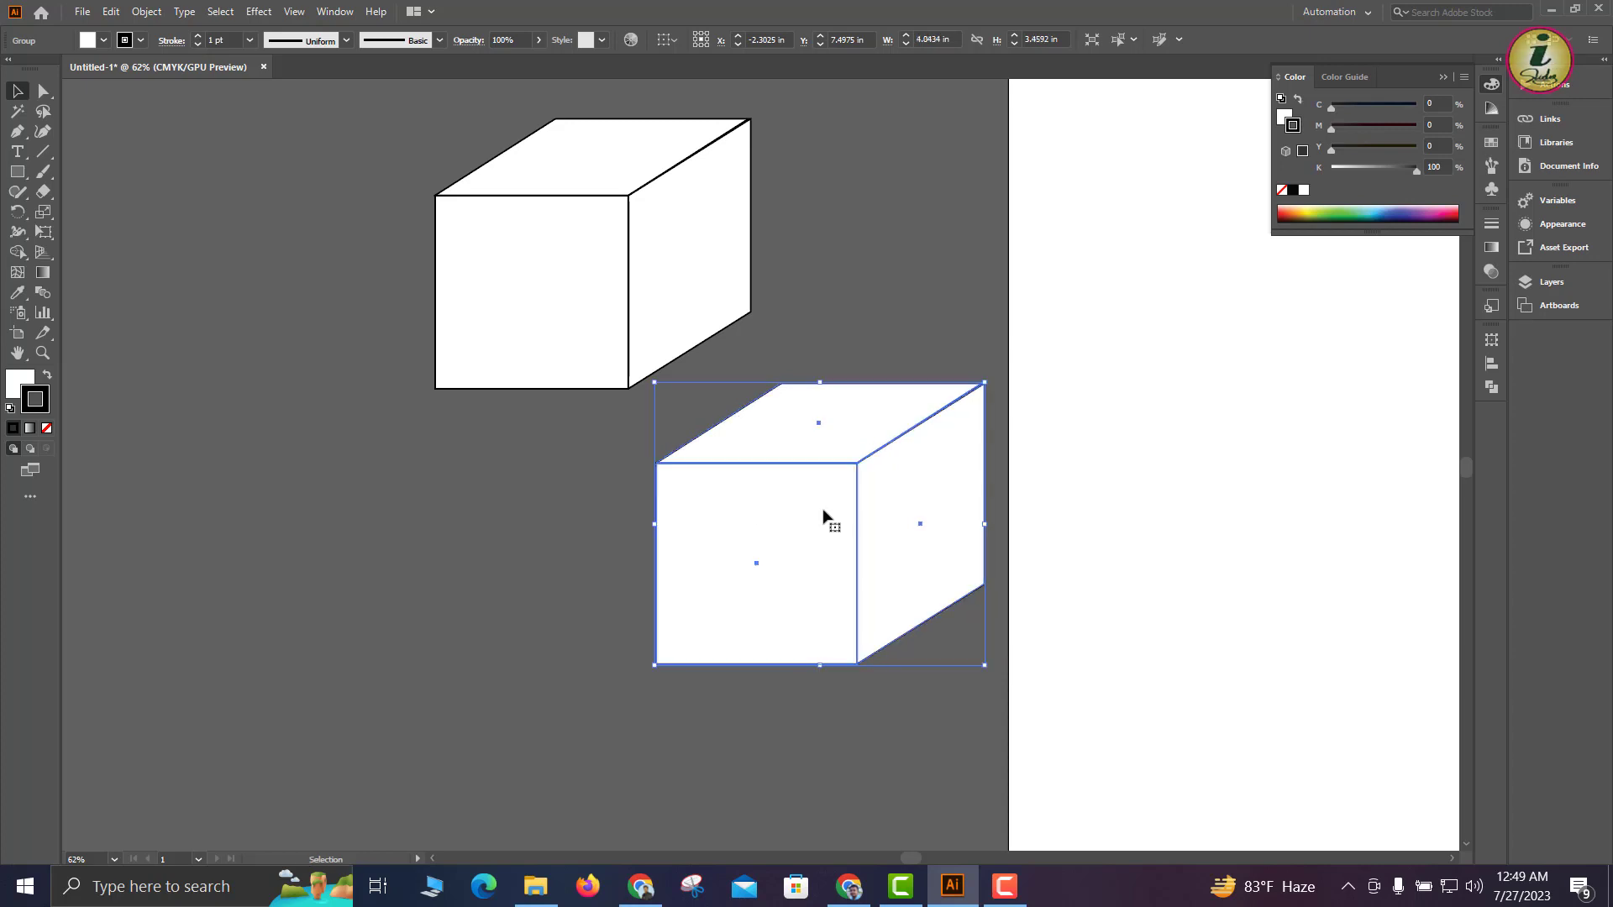
# Move the grouped cube down and to the left to about X -3.02 in, Y 8.19 in
pyautogui.moveTo(865, 527); pyautogui.dragTo(808, 585)
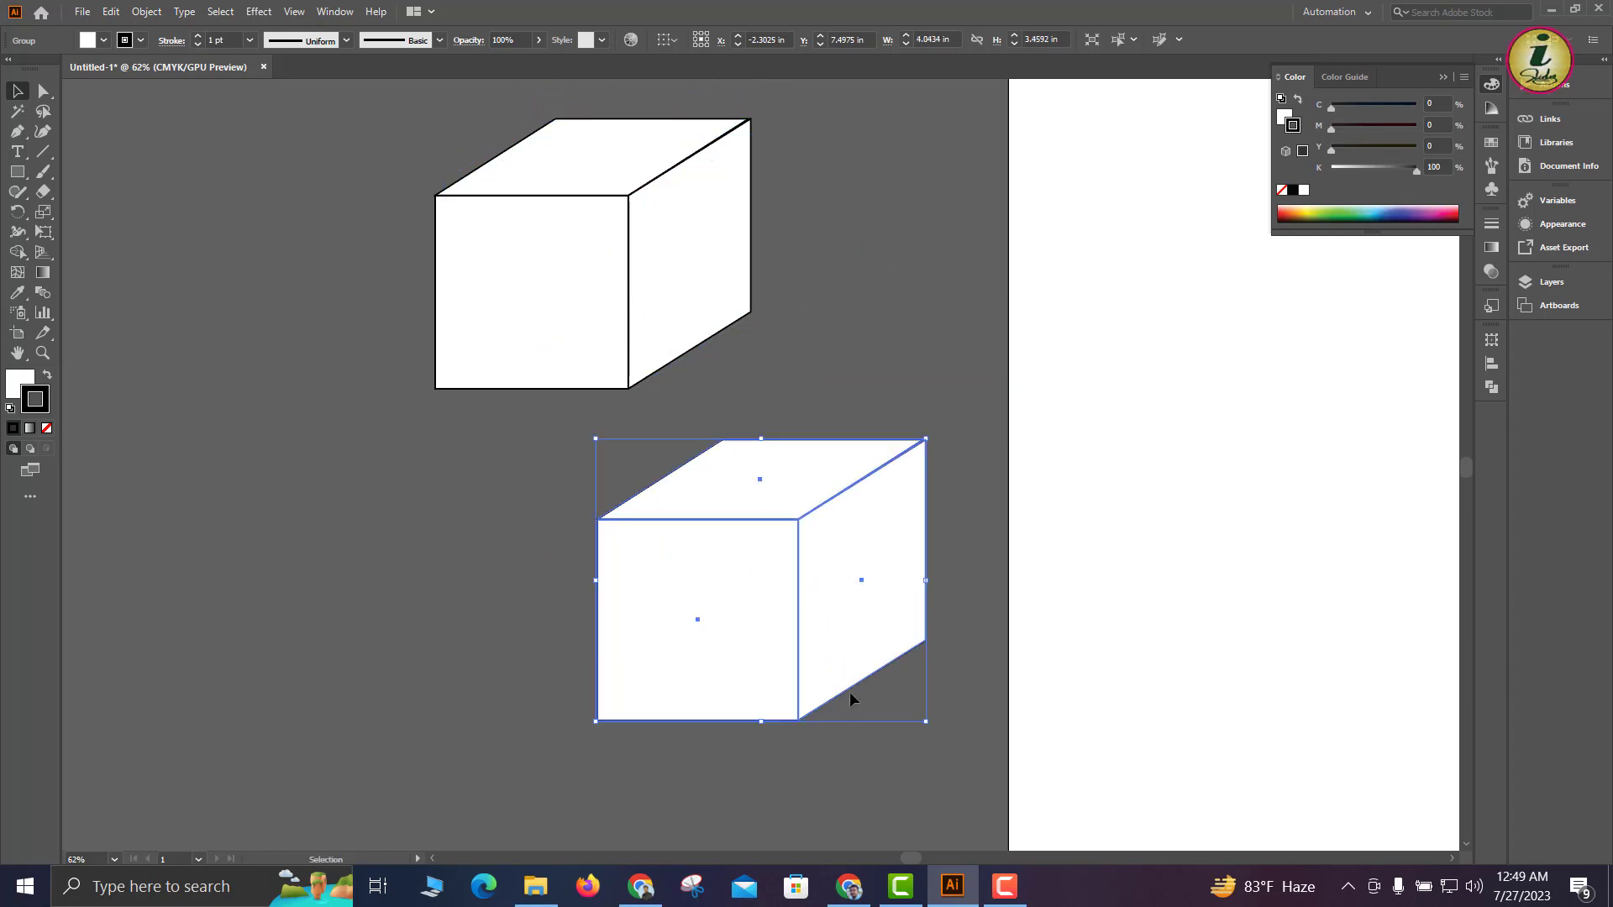
pyautogui.click(444, 605)
# Try shortening the grouped cube by raising only its lower anchor points with the Direct Selection tool
pyautogui.click(43, 90)
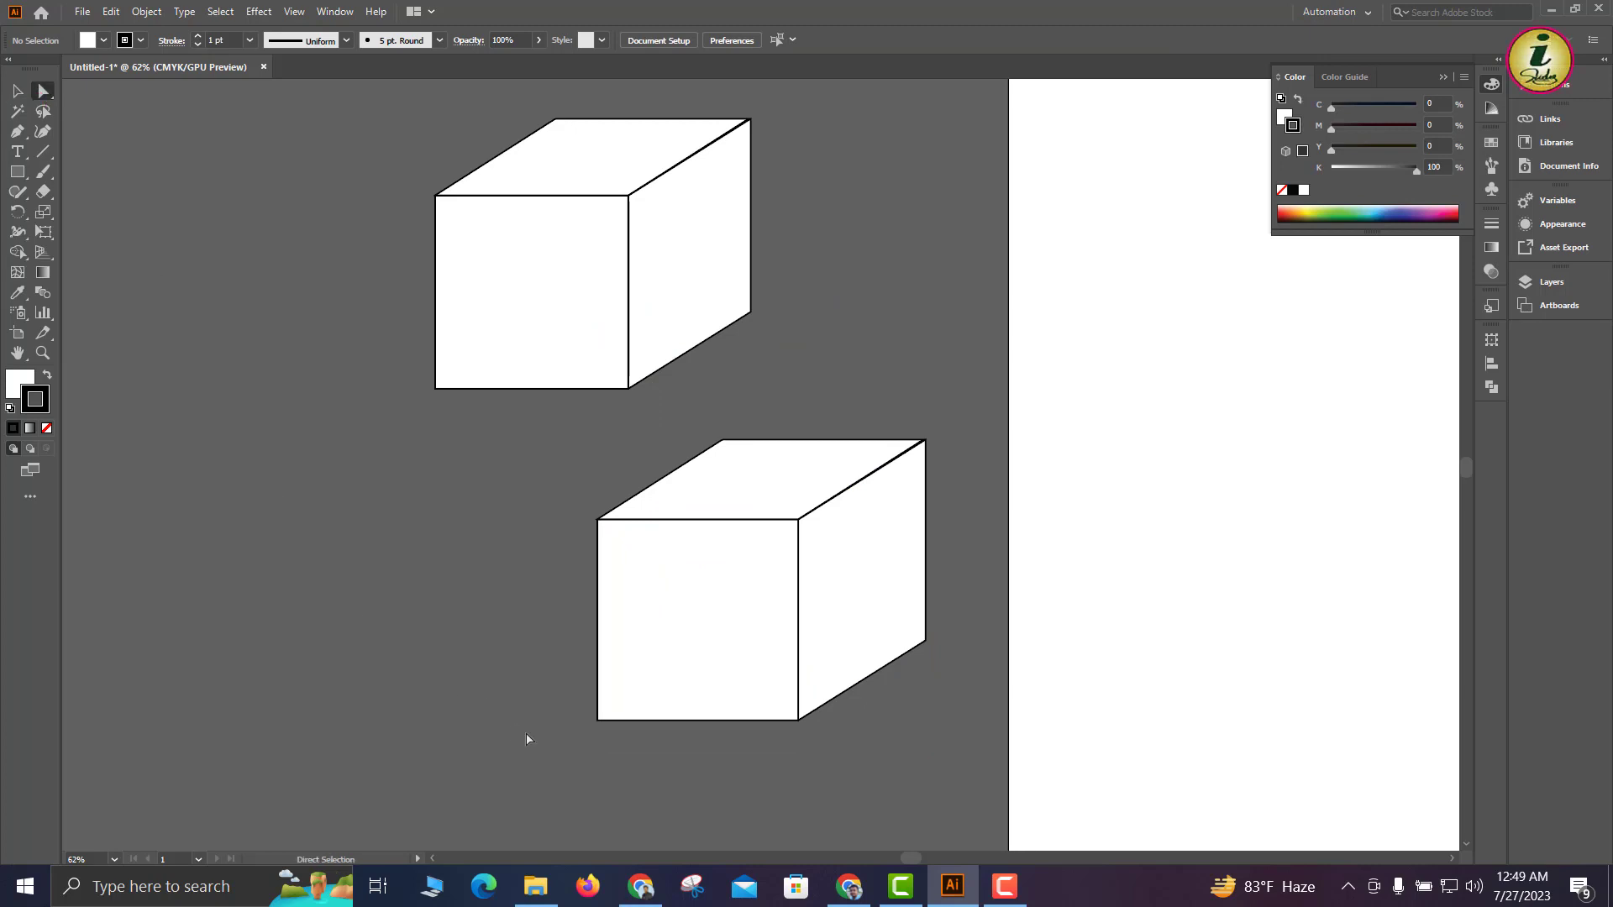
pyautogui.moveTo(528, 715); pyautogui.dragTo(1086, 734)
pyautogui.moveTo(978, 617); pyautogui.dragTo(432, 836)
pyautogui.moveTo(798, 719); pyautogui.dragTo(798, 648)
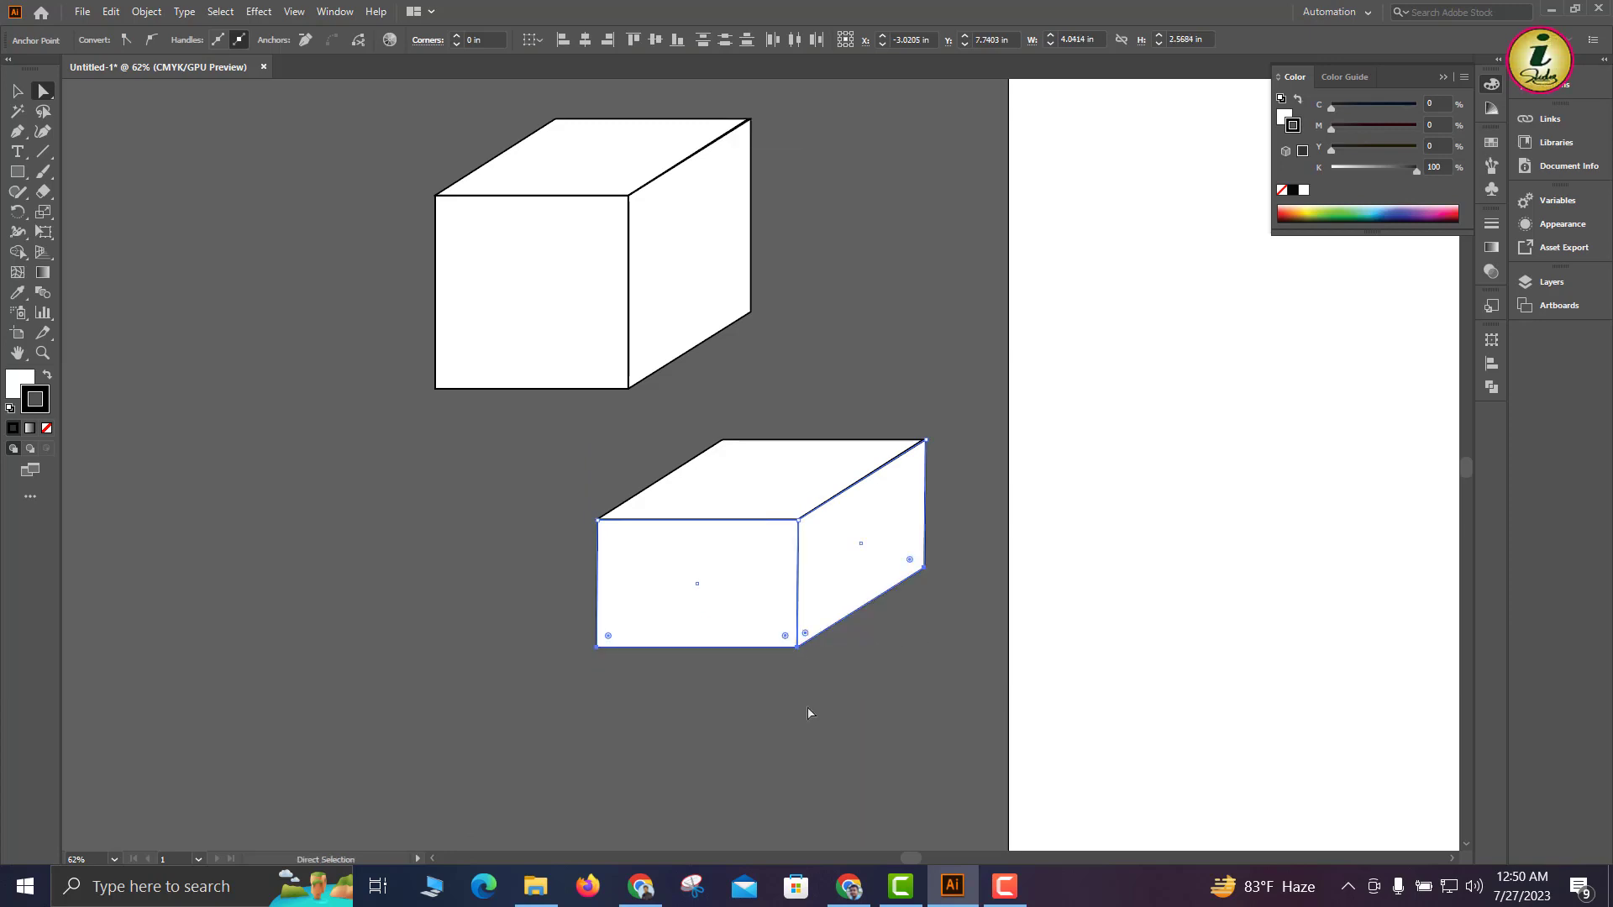
pyautogui.press('ctrl')
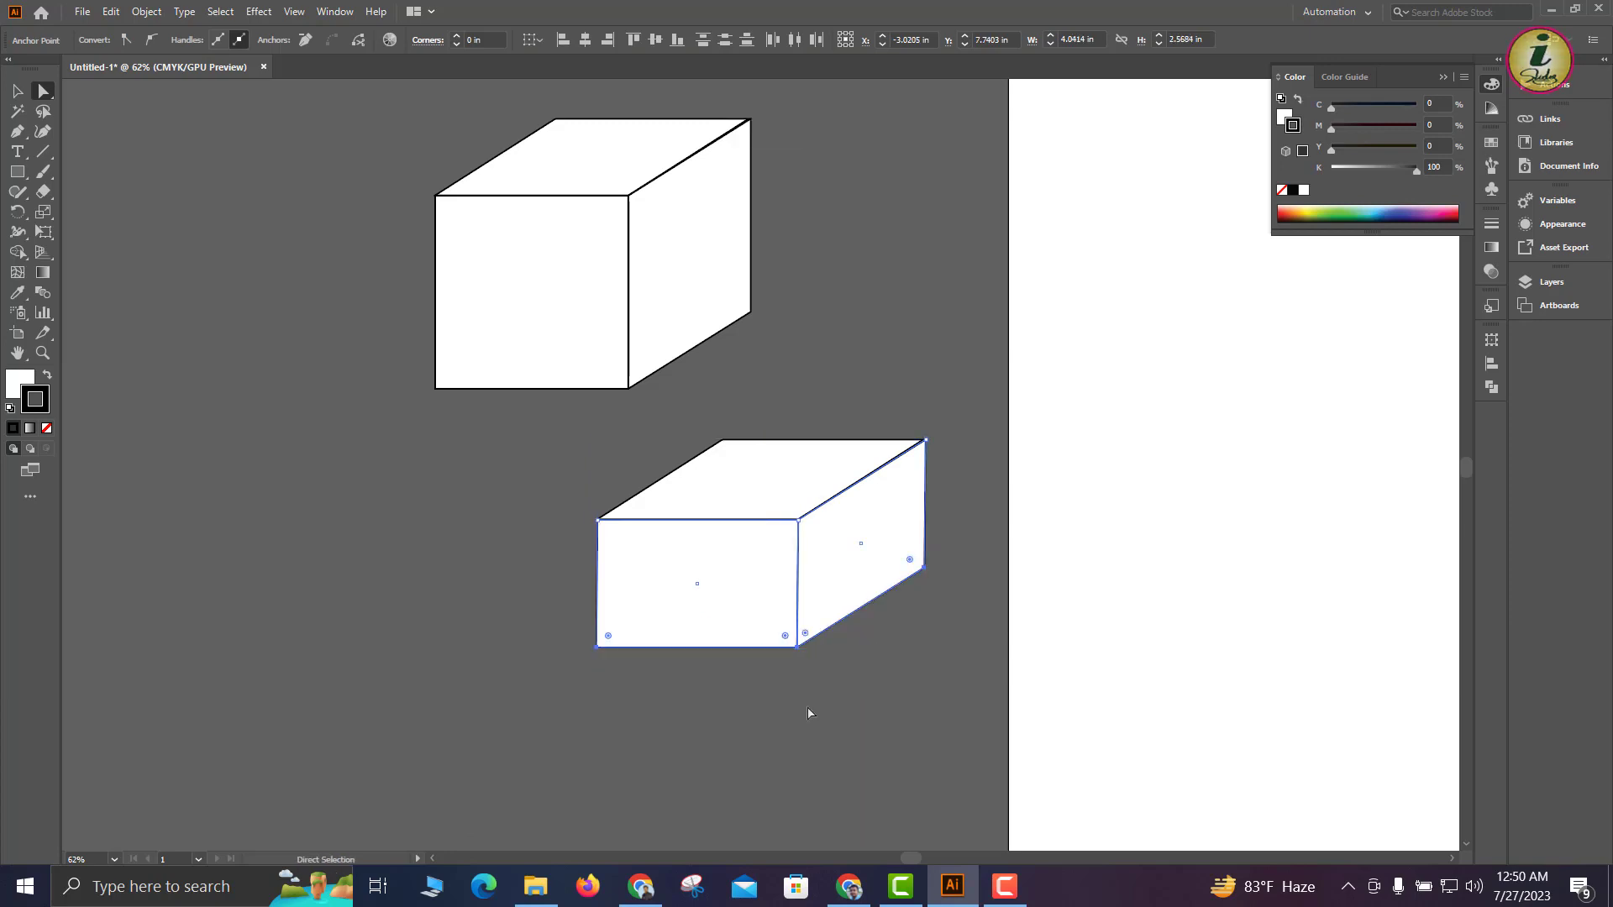
pyautogui.hotkey('ctrl', 'z')
# Try compressing the faces with the selected lower anchor points vertically to about 1.74 in with the Selection tool
pyautogui.click(17, 90)
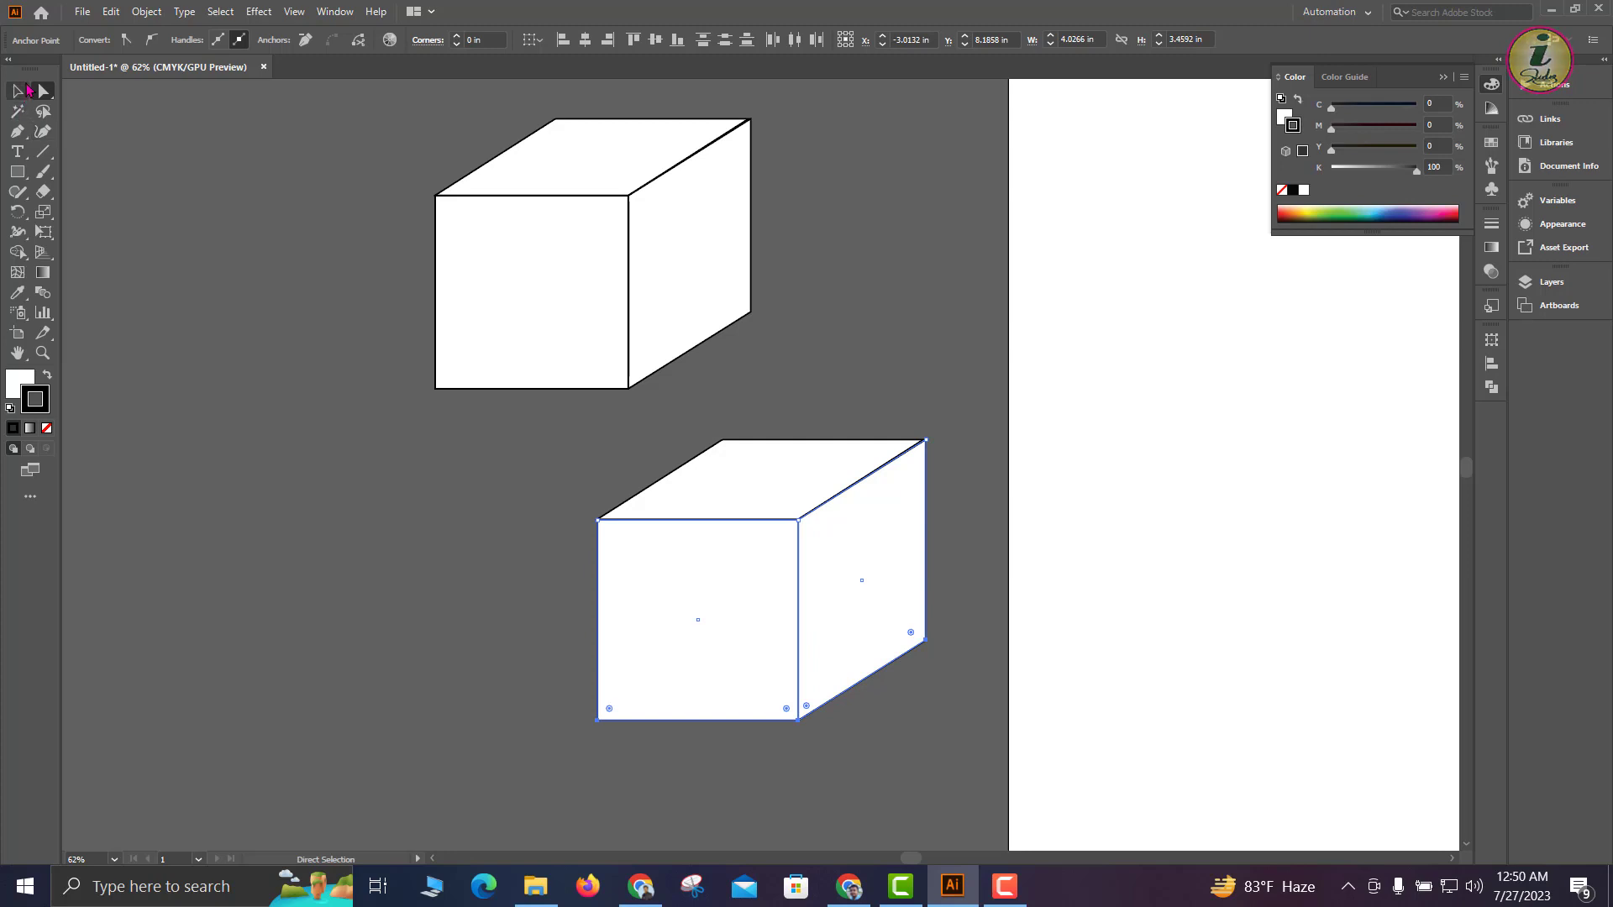
pyautogui.moveTo(761, 721); pyautogui.dragTo(757, 581)
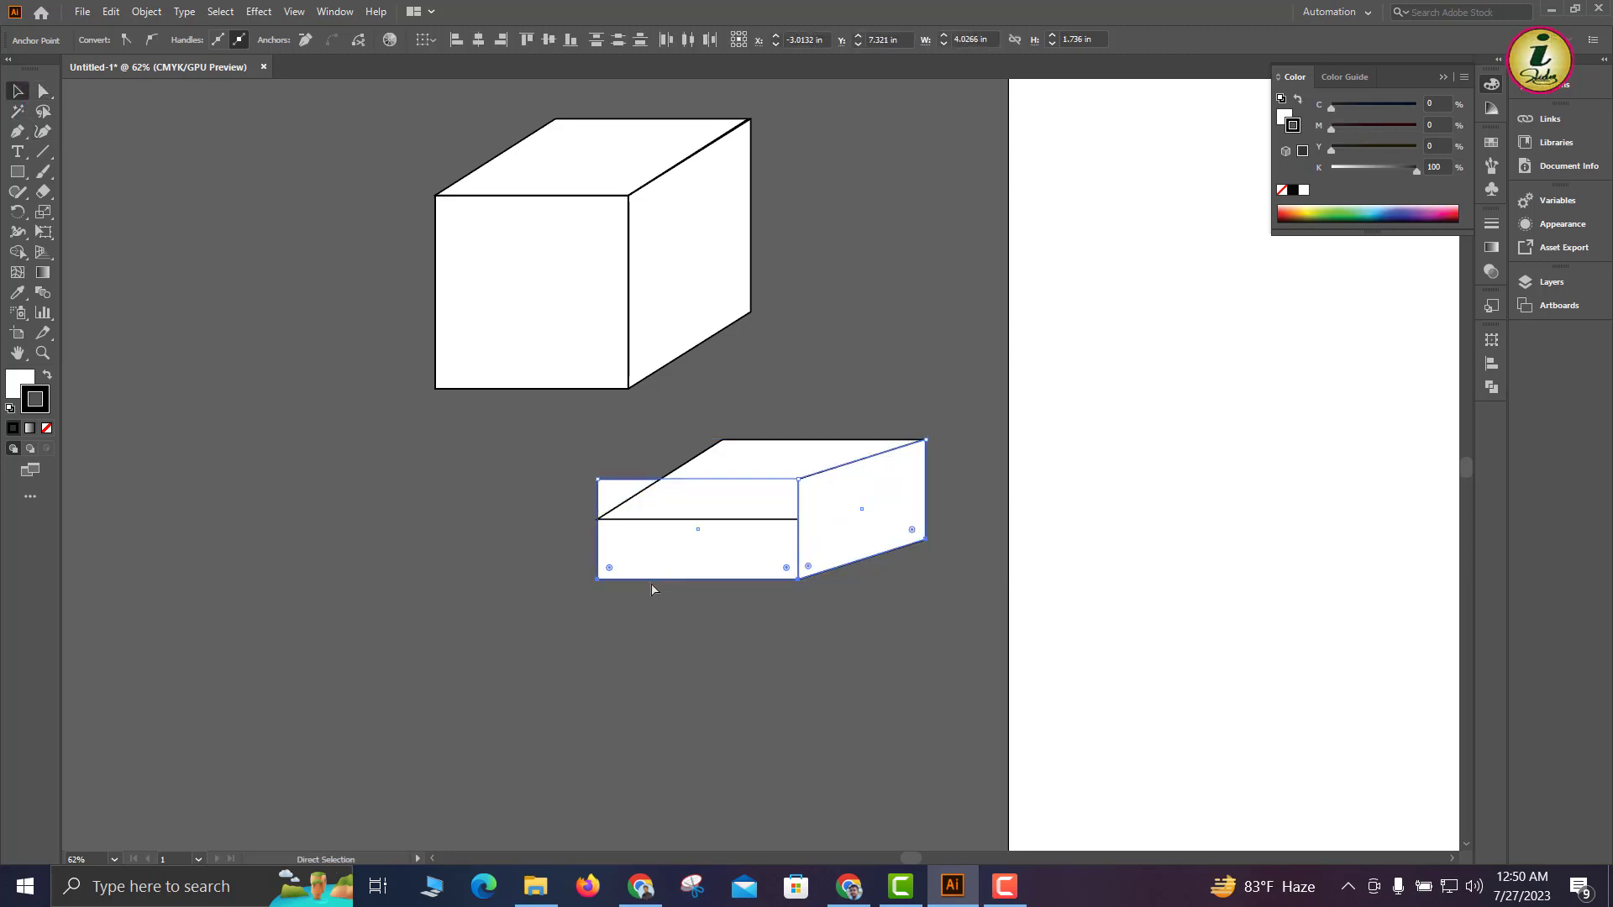
pyautogui.hotkey('ctrl', 'z')
pyautogui.click(446, 449)
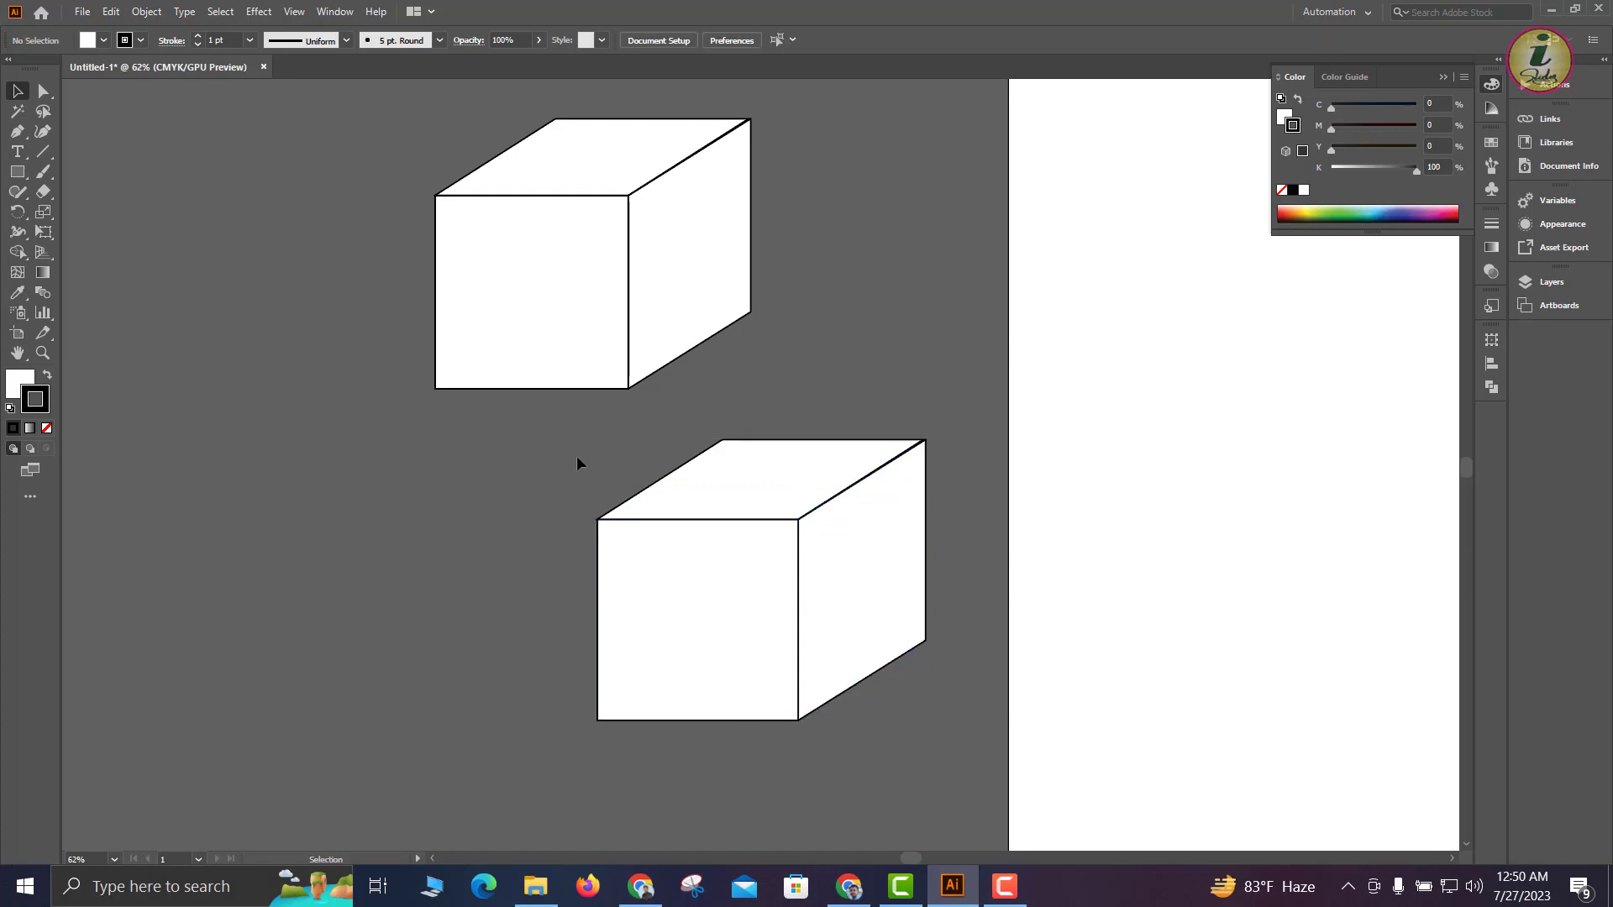
# Try compressing the whole grouped cube vertically to about 2.43 in high with the Selection tool
pyautogui.click(684, 718)
pyautogui.moveTo(761, 720); pyautogui.dragTo(761, 636)
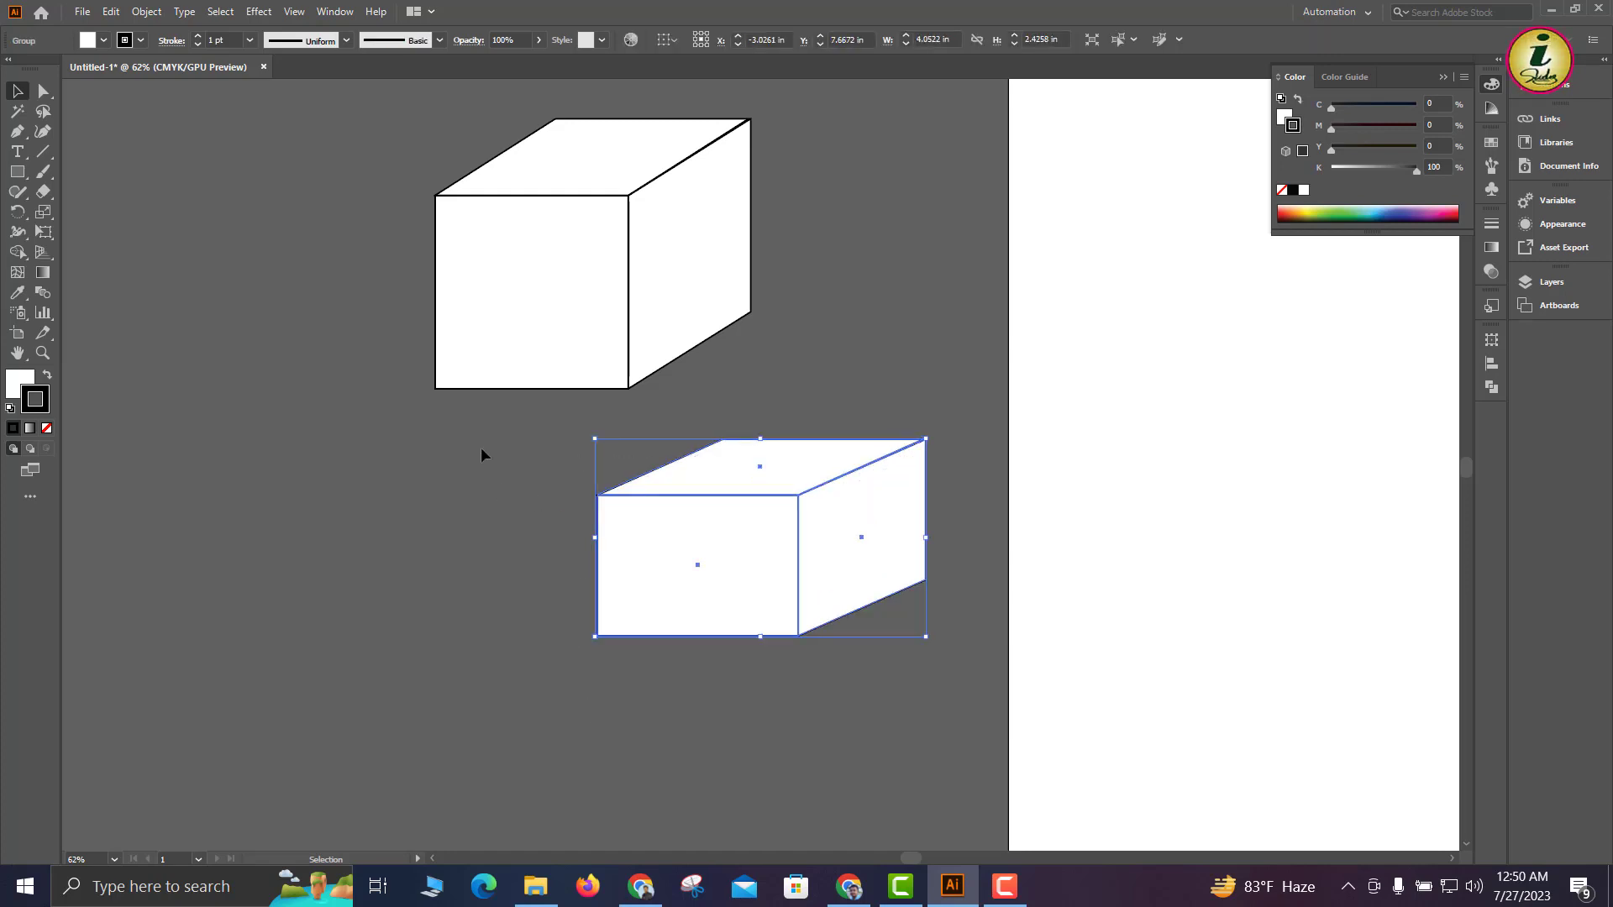
pyautogui.hotkey('ctrl', 'z')
pyautogui.click(305, 361)
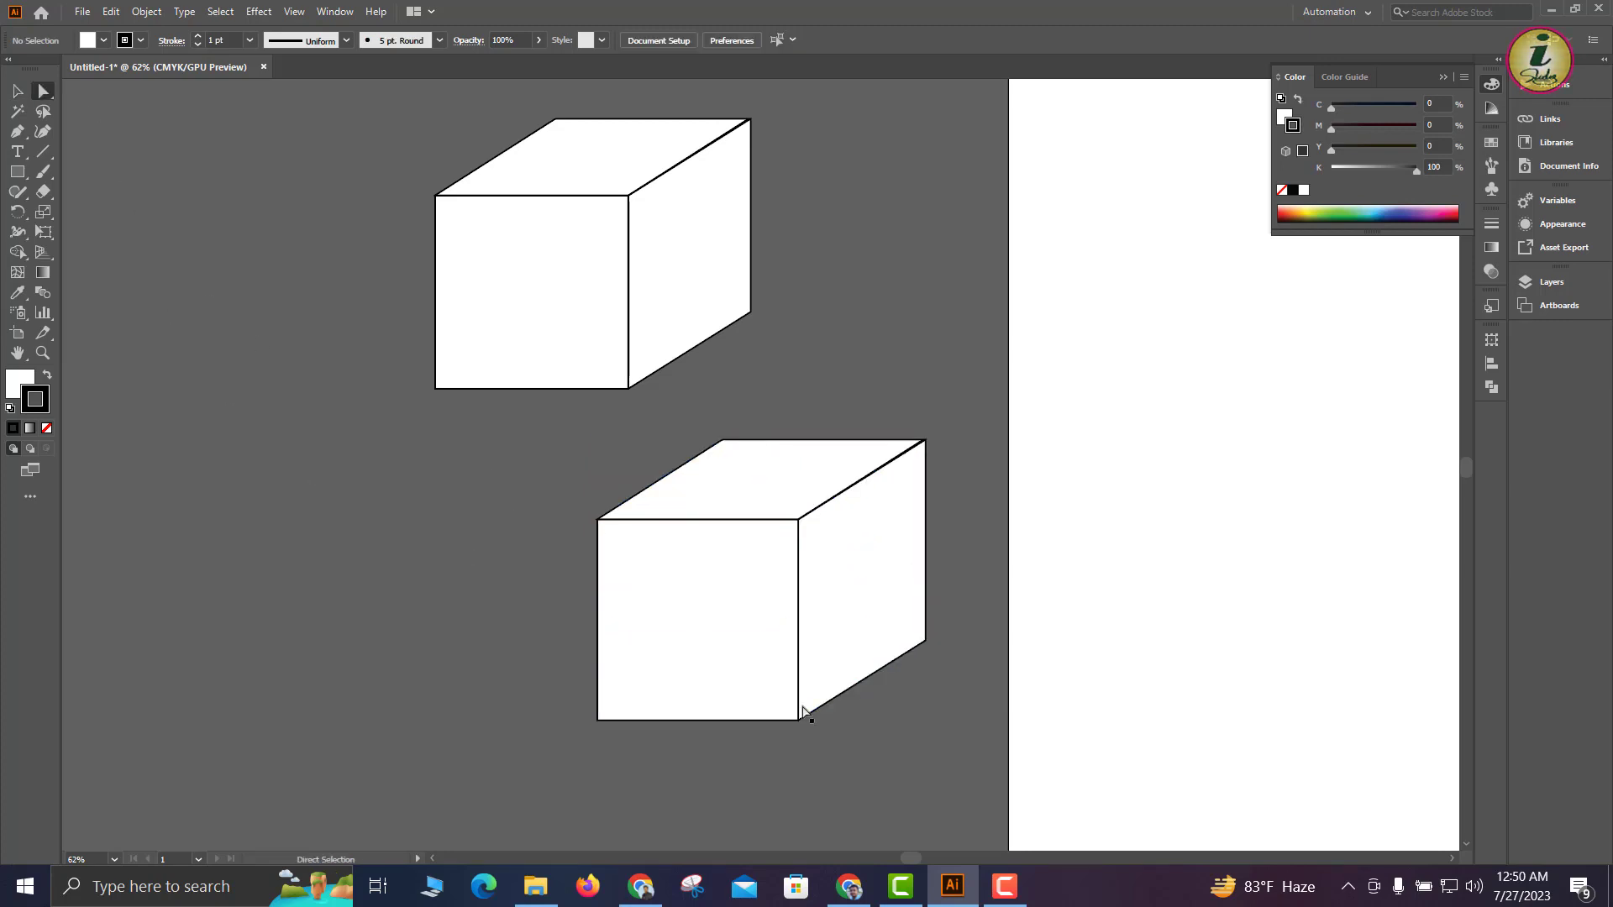
pyautogui.press('a')
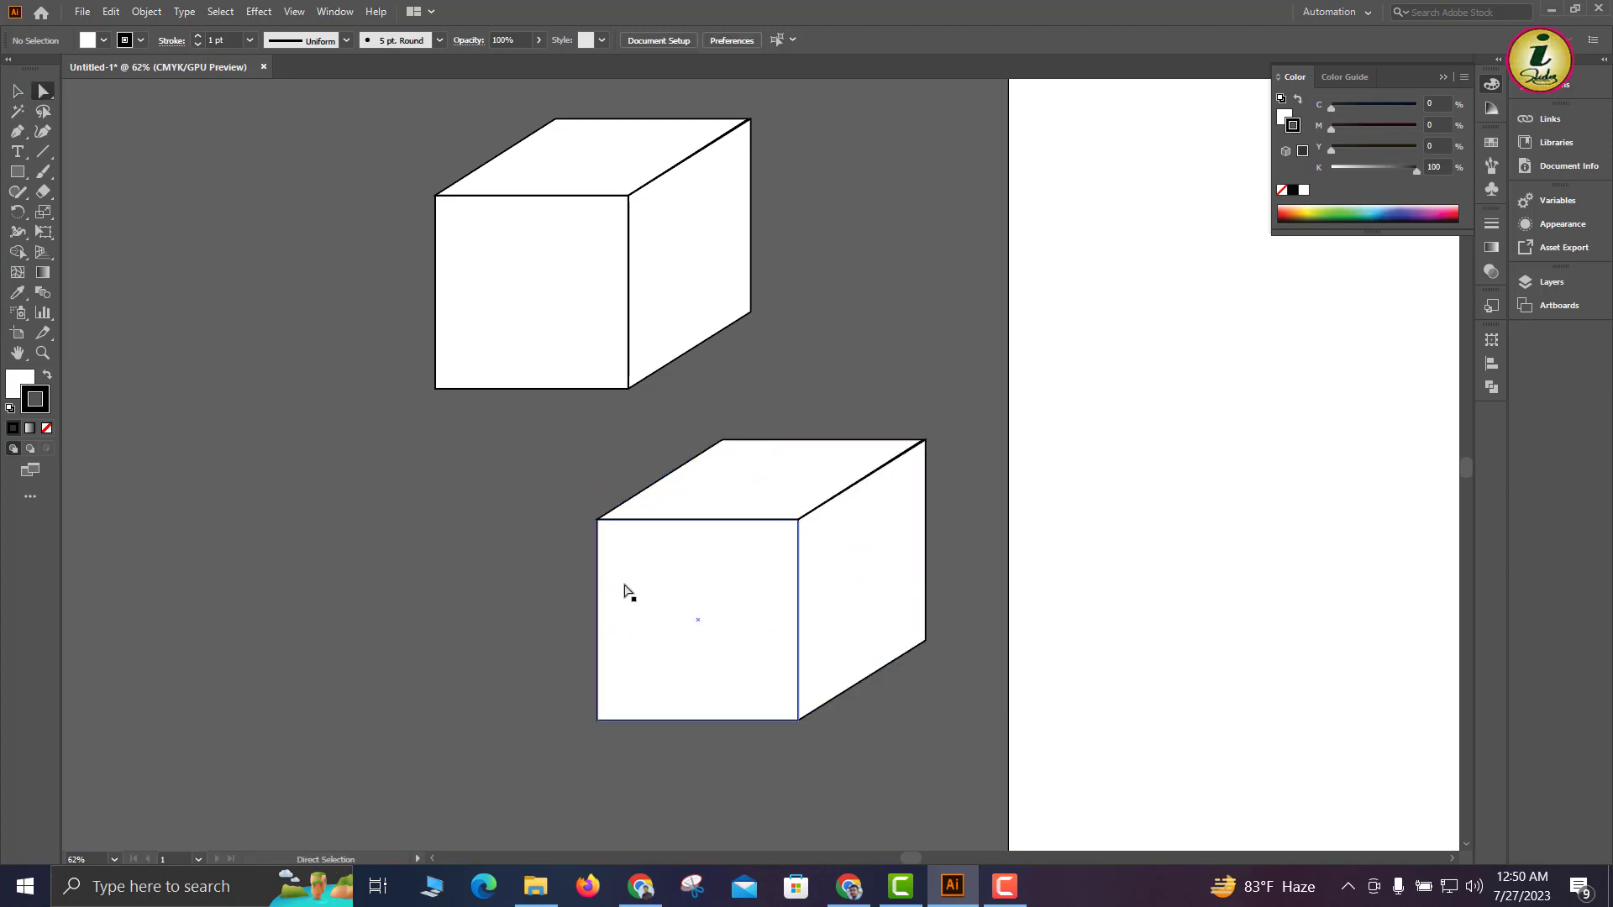
# Duplicate the grouped cube to its left at about X -8.57 in, Y 8.08 in and compress the copy vertically by raising its lower edge
pyautogui.click(17, 91)
pyautogui.moveTo(547, 420); pyautogui.dragTo(1120, 767)
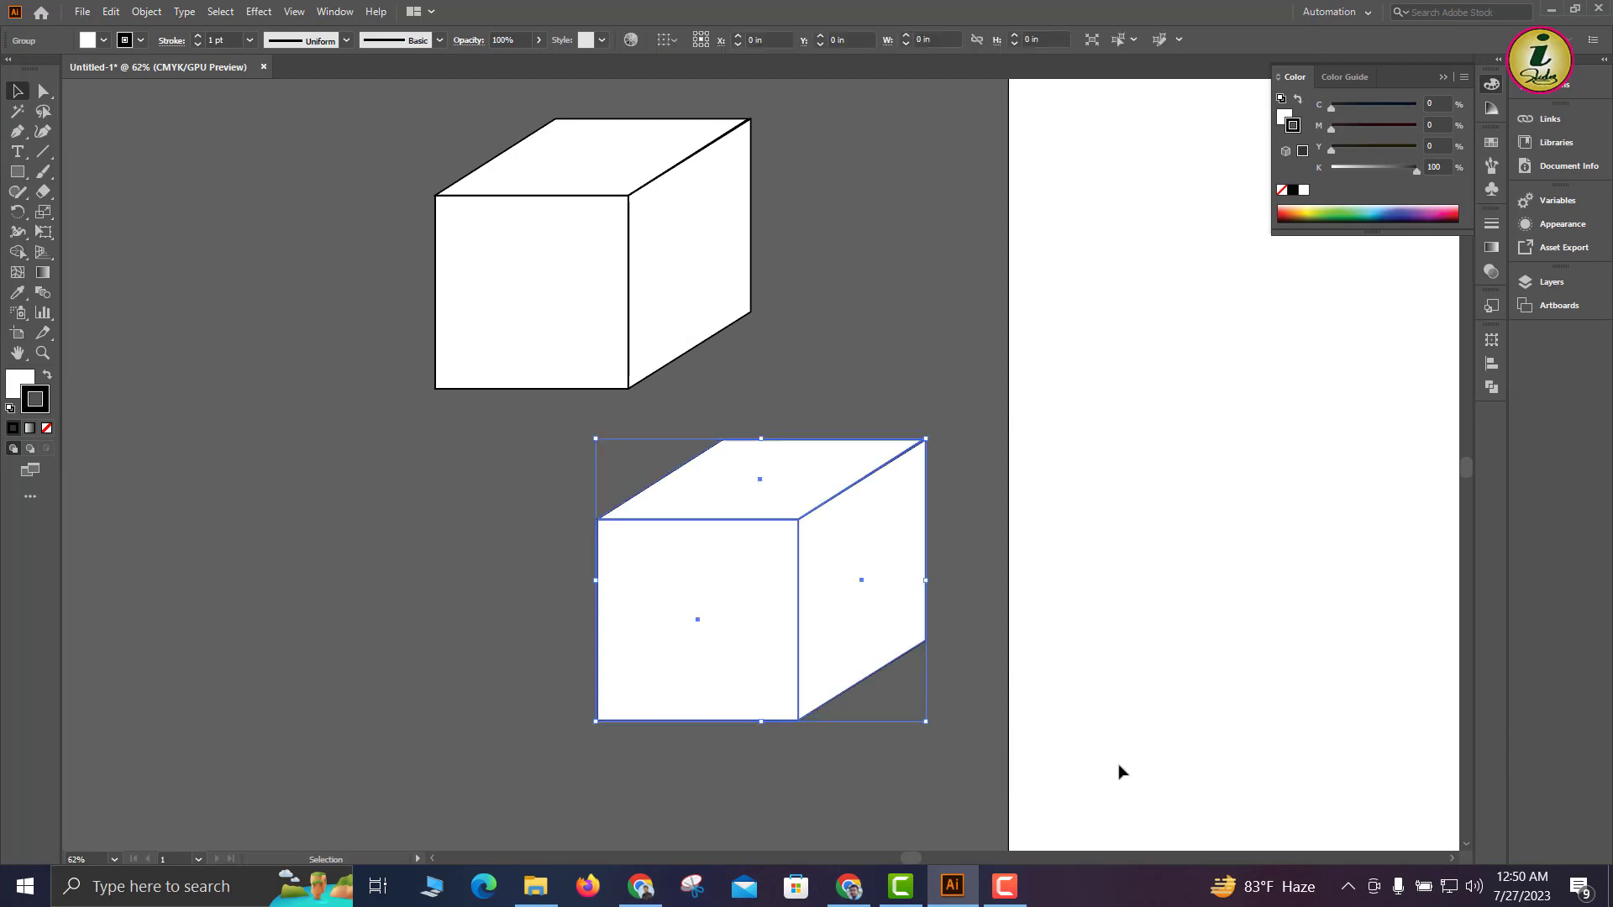
pyautogui.moveTo(745, 641); pyautogui.dragTo(270, 635)
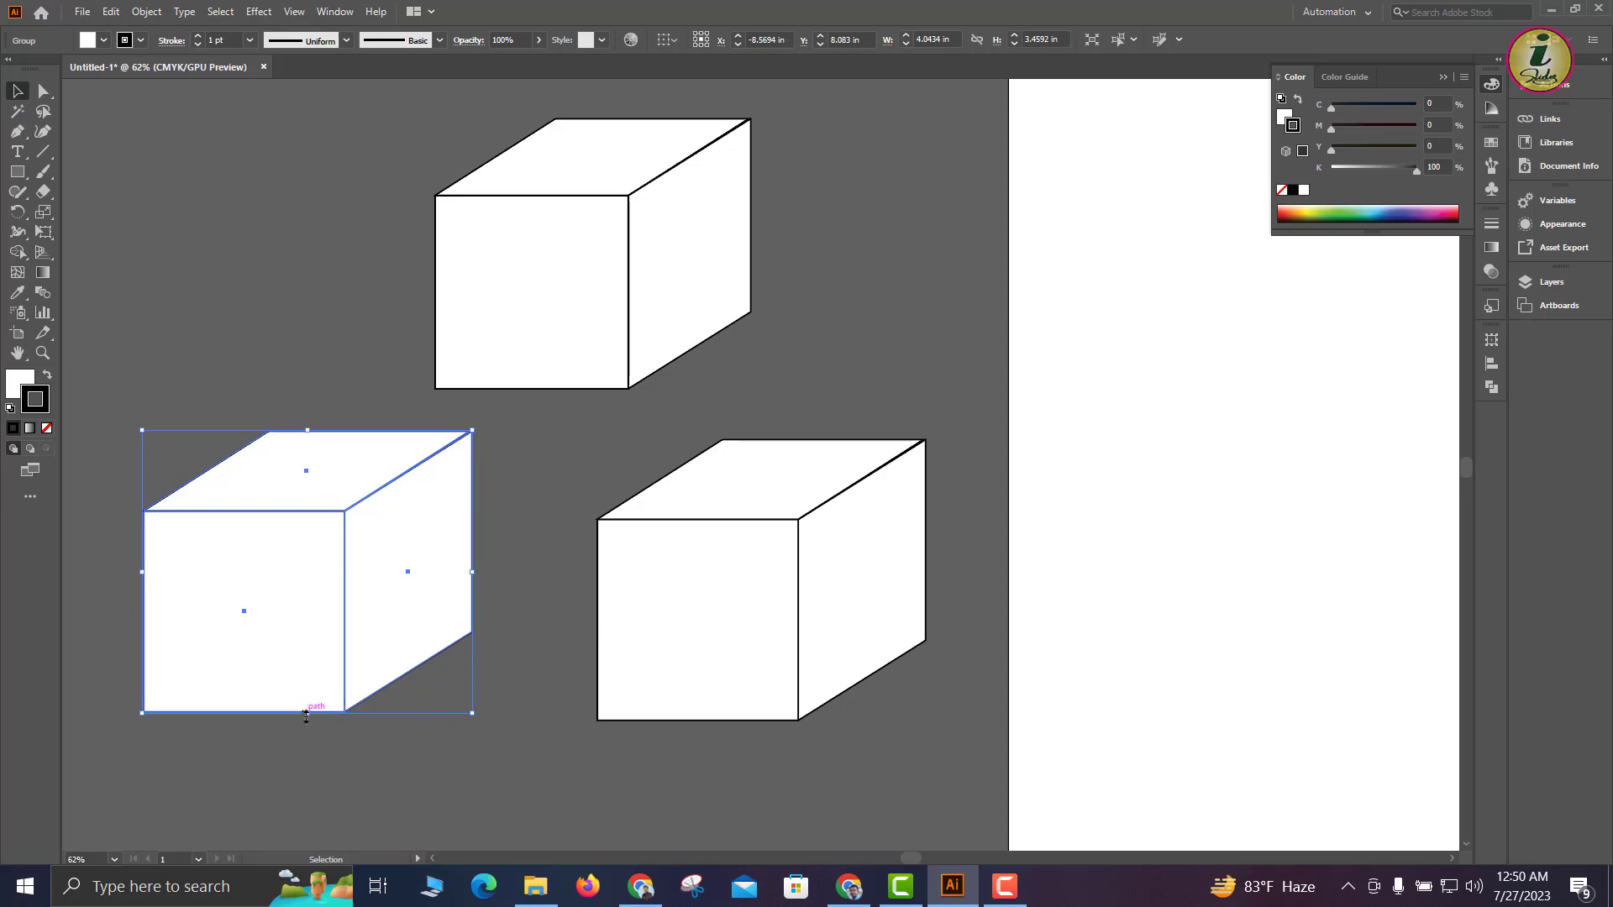
pyautogui.moveTo(307, 712); pyautogui.dragTo(305, 594)
pyautogui.click(640, 605)
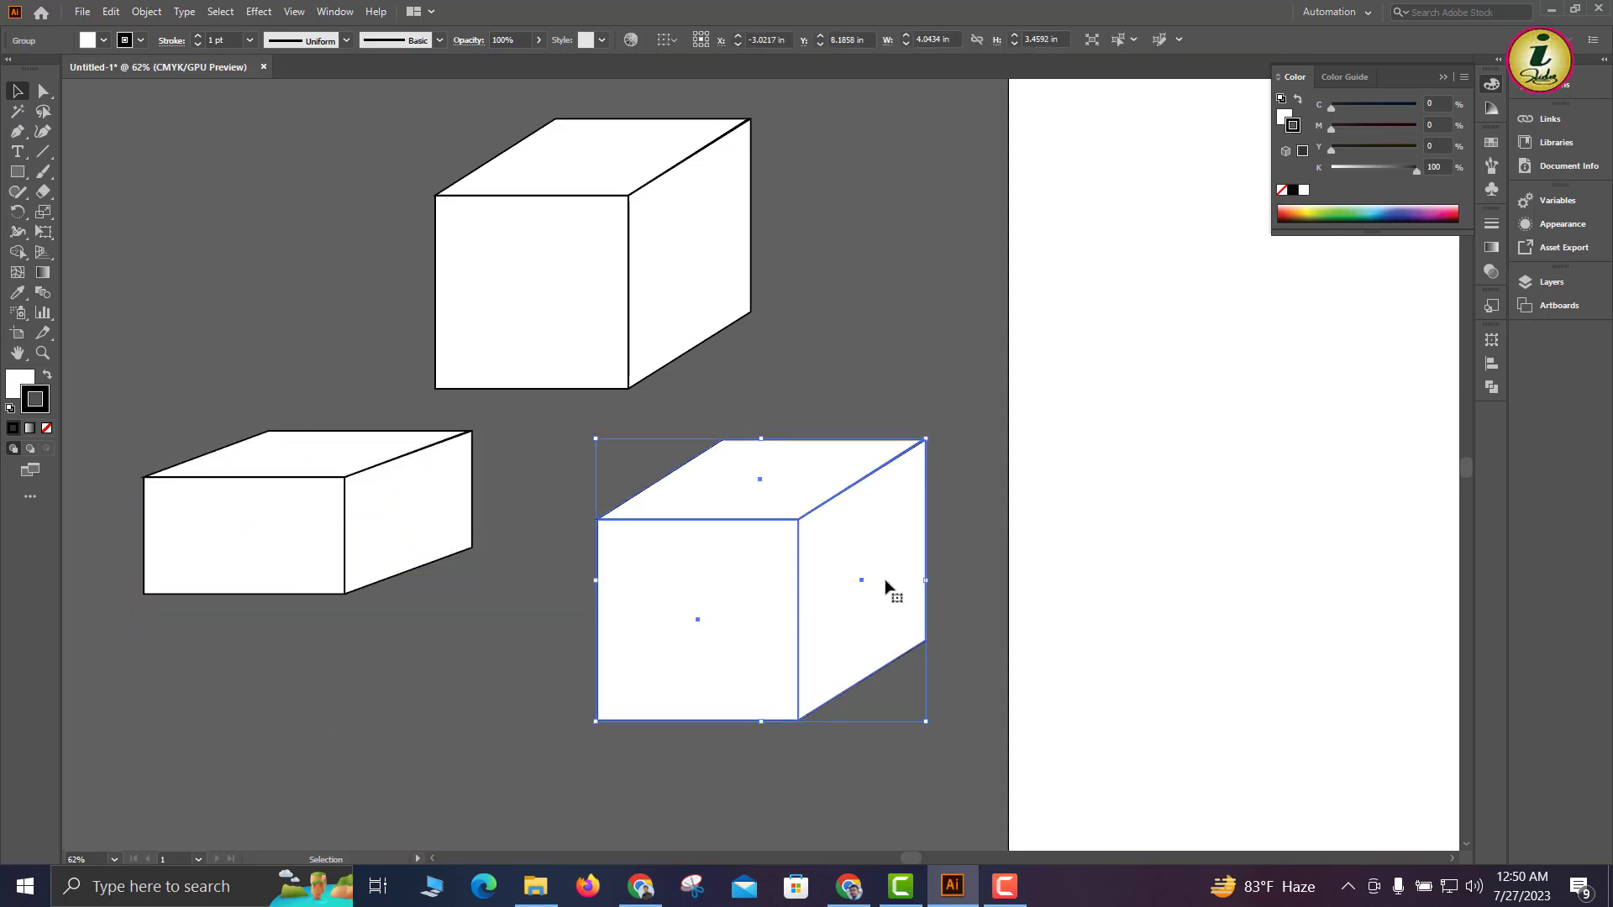
pyautogui.click(901, 660)
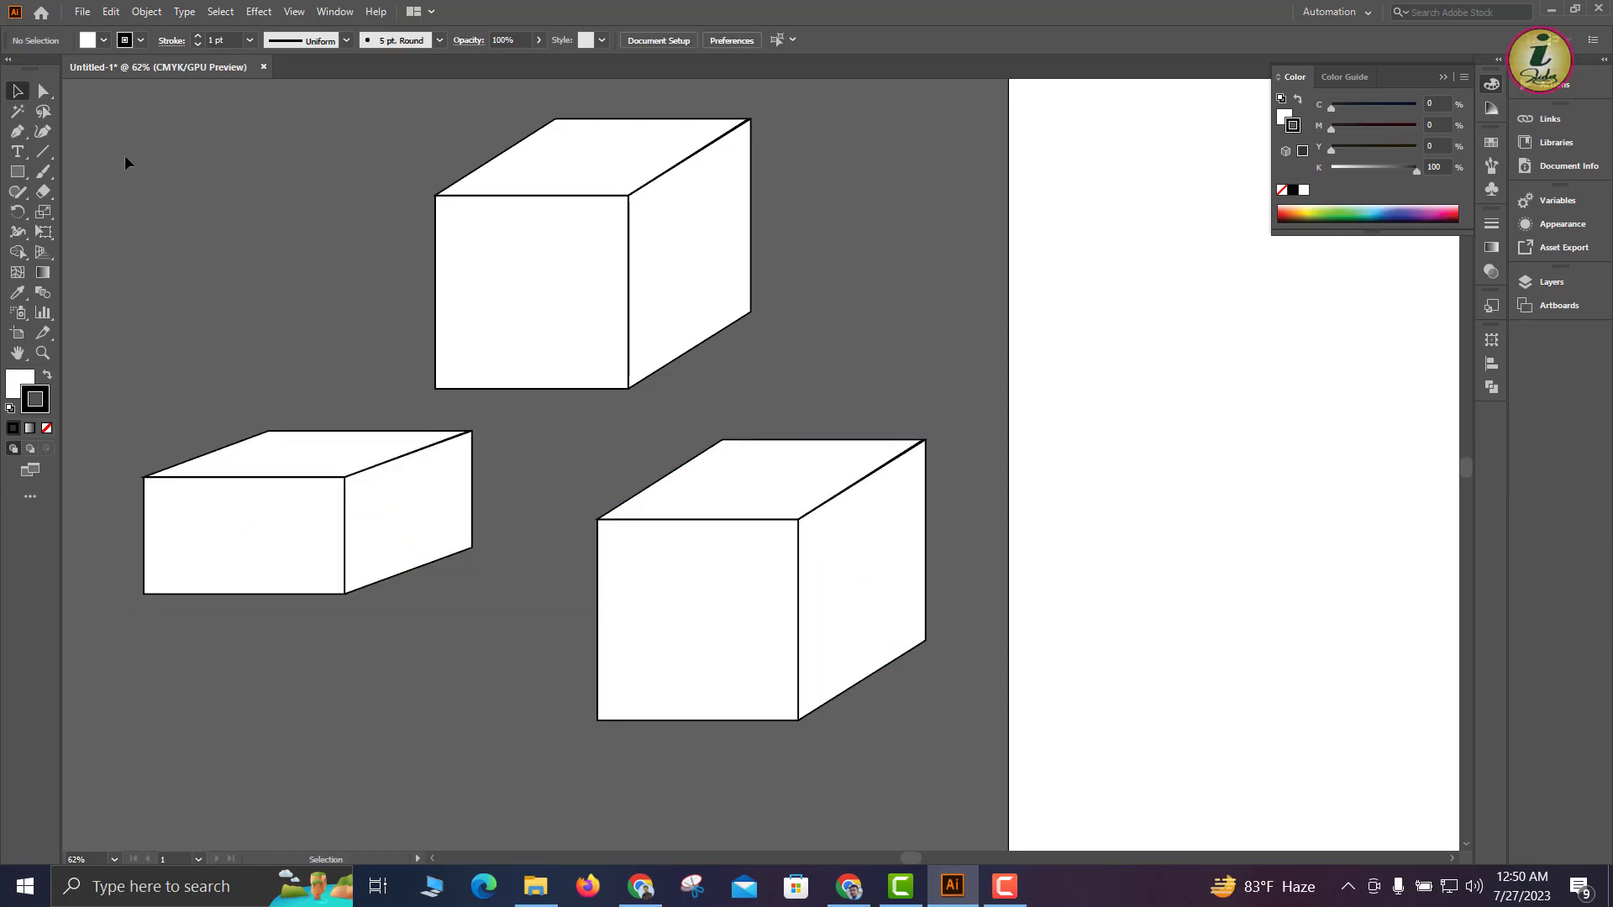
# Raise the right grouped cube's lower anchor points with the Direct Selection tool, shortening it to about 2.47 in high
pyautogui.press('a')
pyautogui.moveTo(979, 624); pyautogui.dragTo(496, 784)
pyautogui.moveTo(797, 720); pyautogui.dragTo(798, 638)
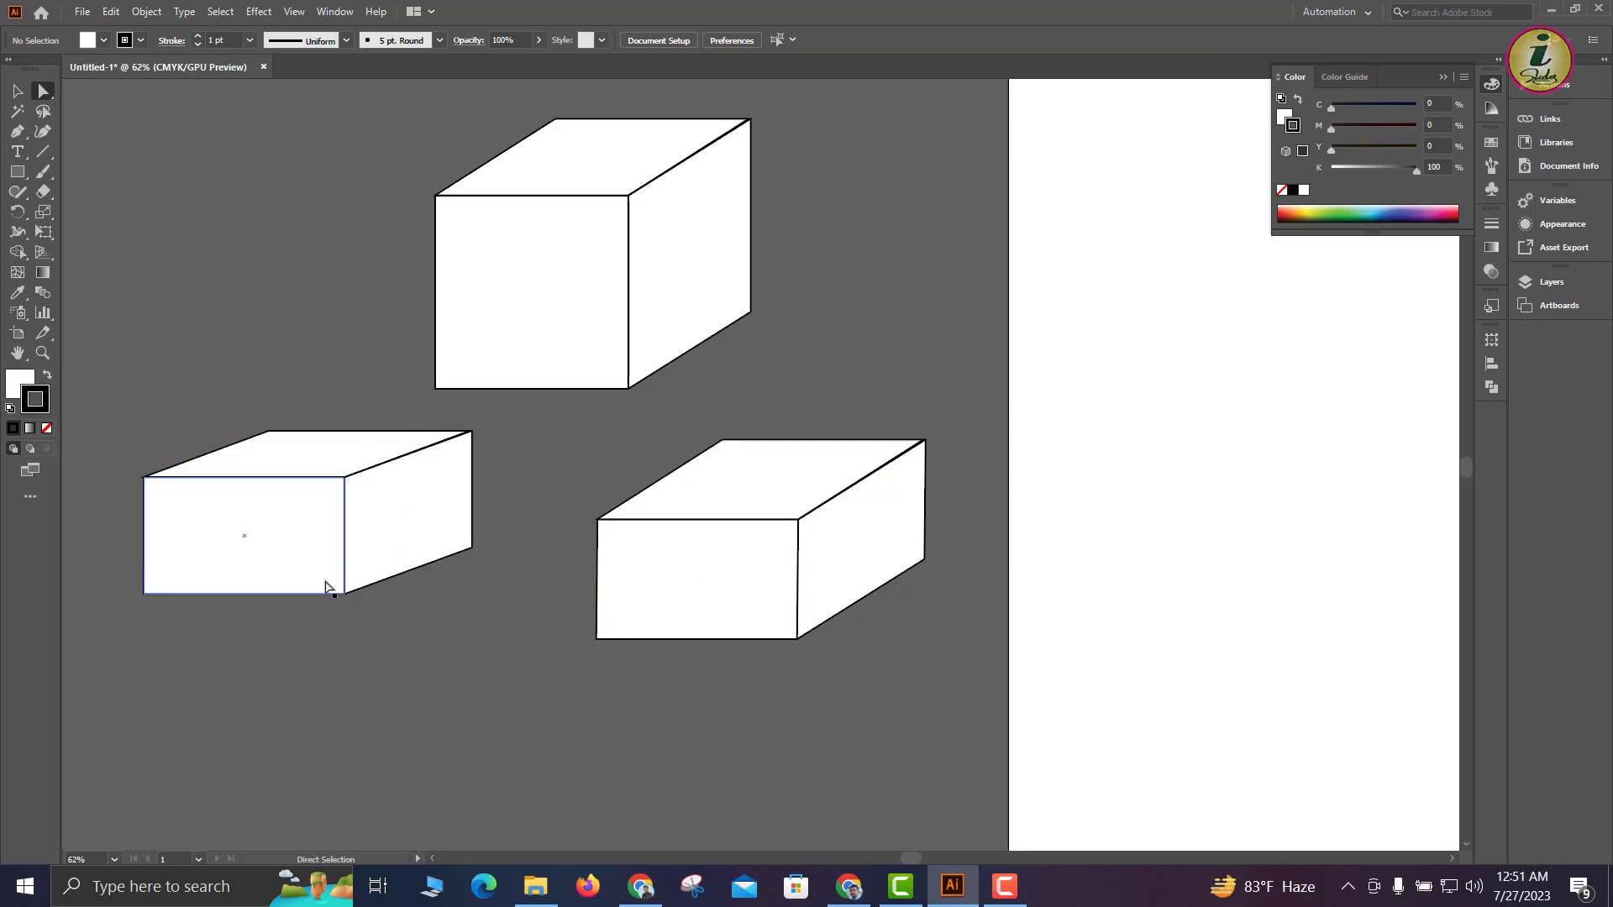
# Move the compressed left box up and to the left, clear of the other two shapes
pyautogui.scroll(-2, 682, 538)
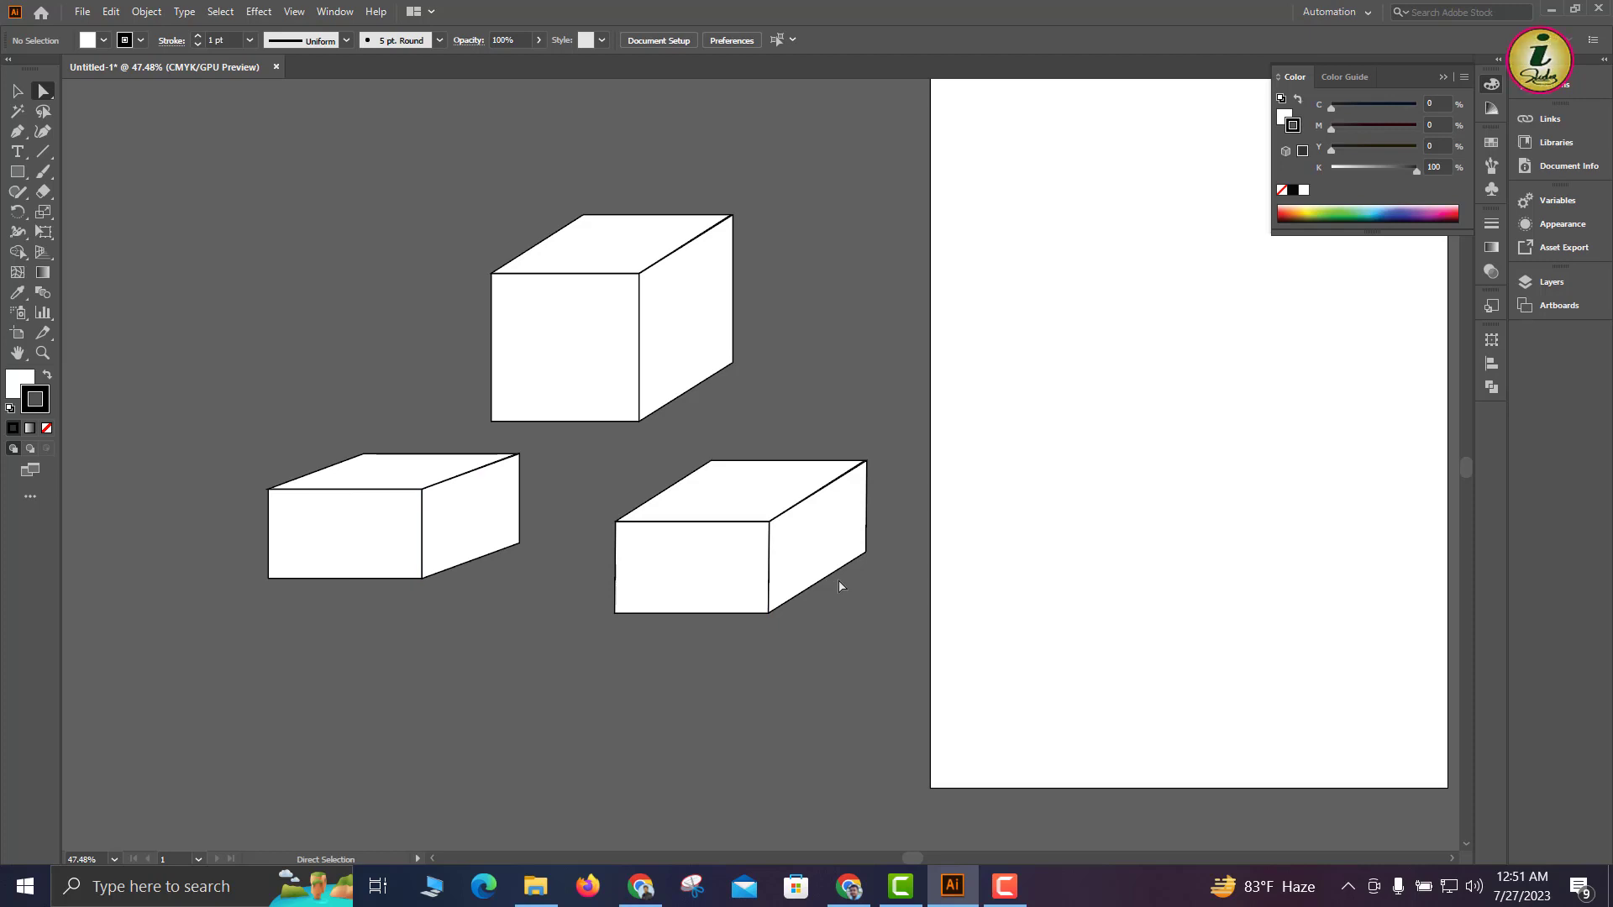
pyautogui.moveTo(231, 418); pyautogui.dragTo(554, 669)
pyautogui.click(554, 670)
pyautogui.press('v')
pyautogui.moveTo(390, 531); pyautogui.dragTo(313, 439)
# Place the shortened right box over the original cube at about X -5.05 in, Y 3.64 in and narrow it to about 3.97 in wide
pyautogui.click(742, 583)
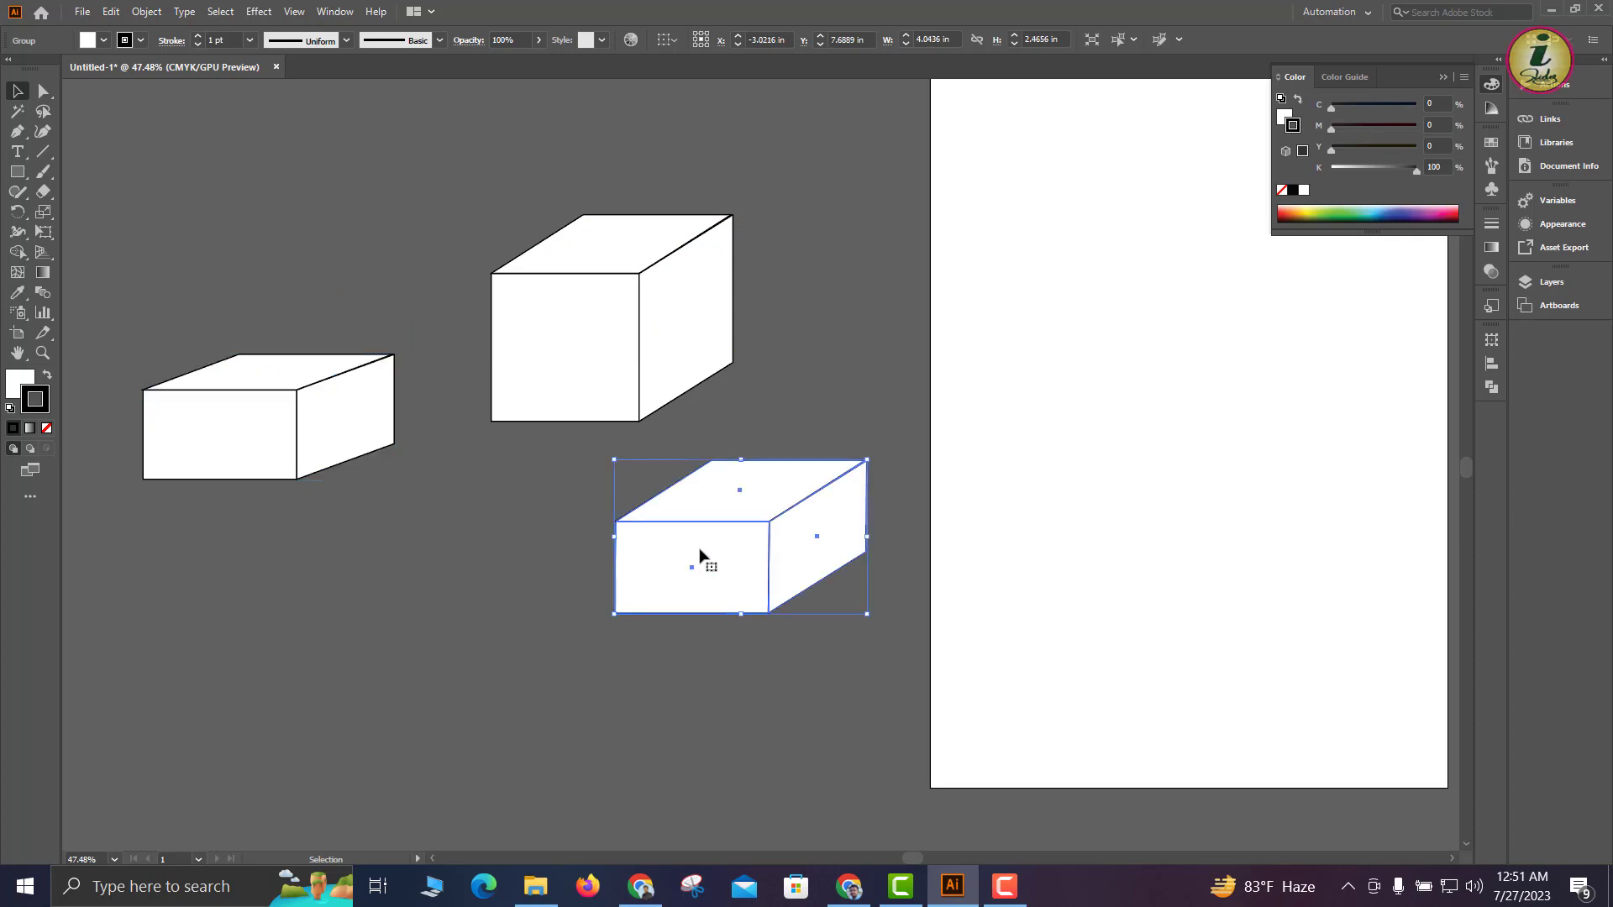
pyautogui.moveTo(698, 558); pyautogui.dragTo(664, 322)
pyautogui.moveTo(662, 327); pyautogui.dragTo(759, 546)
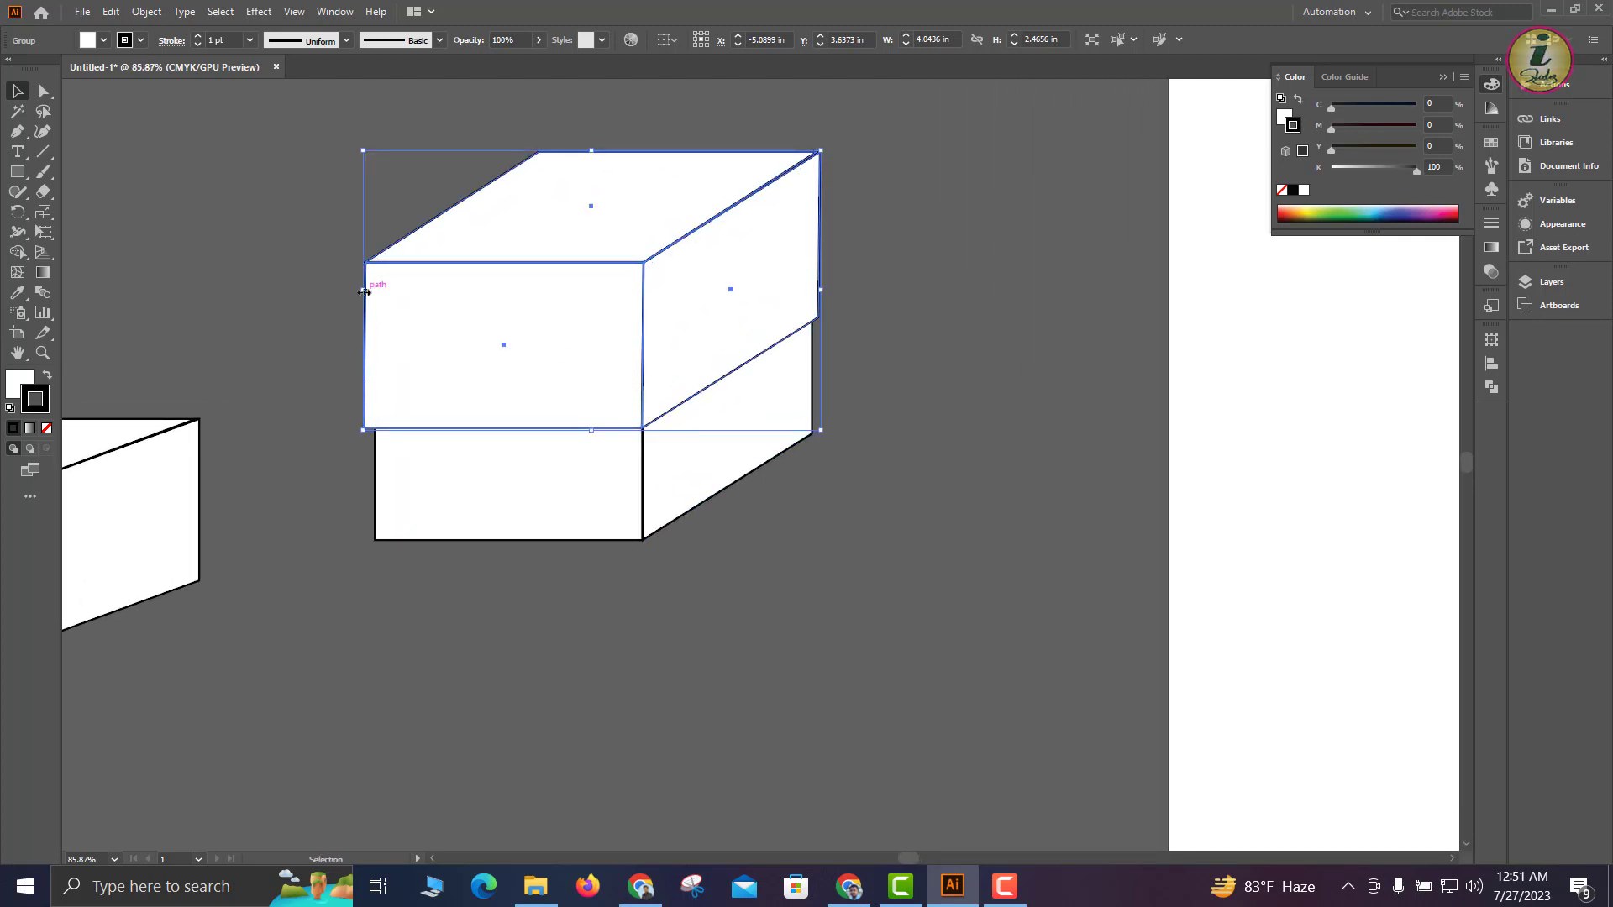
pyautogui.moveTo(363, 289); pyautogui.dragTo(375, 289)
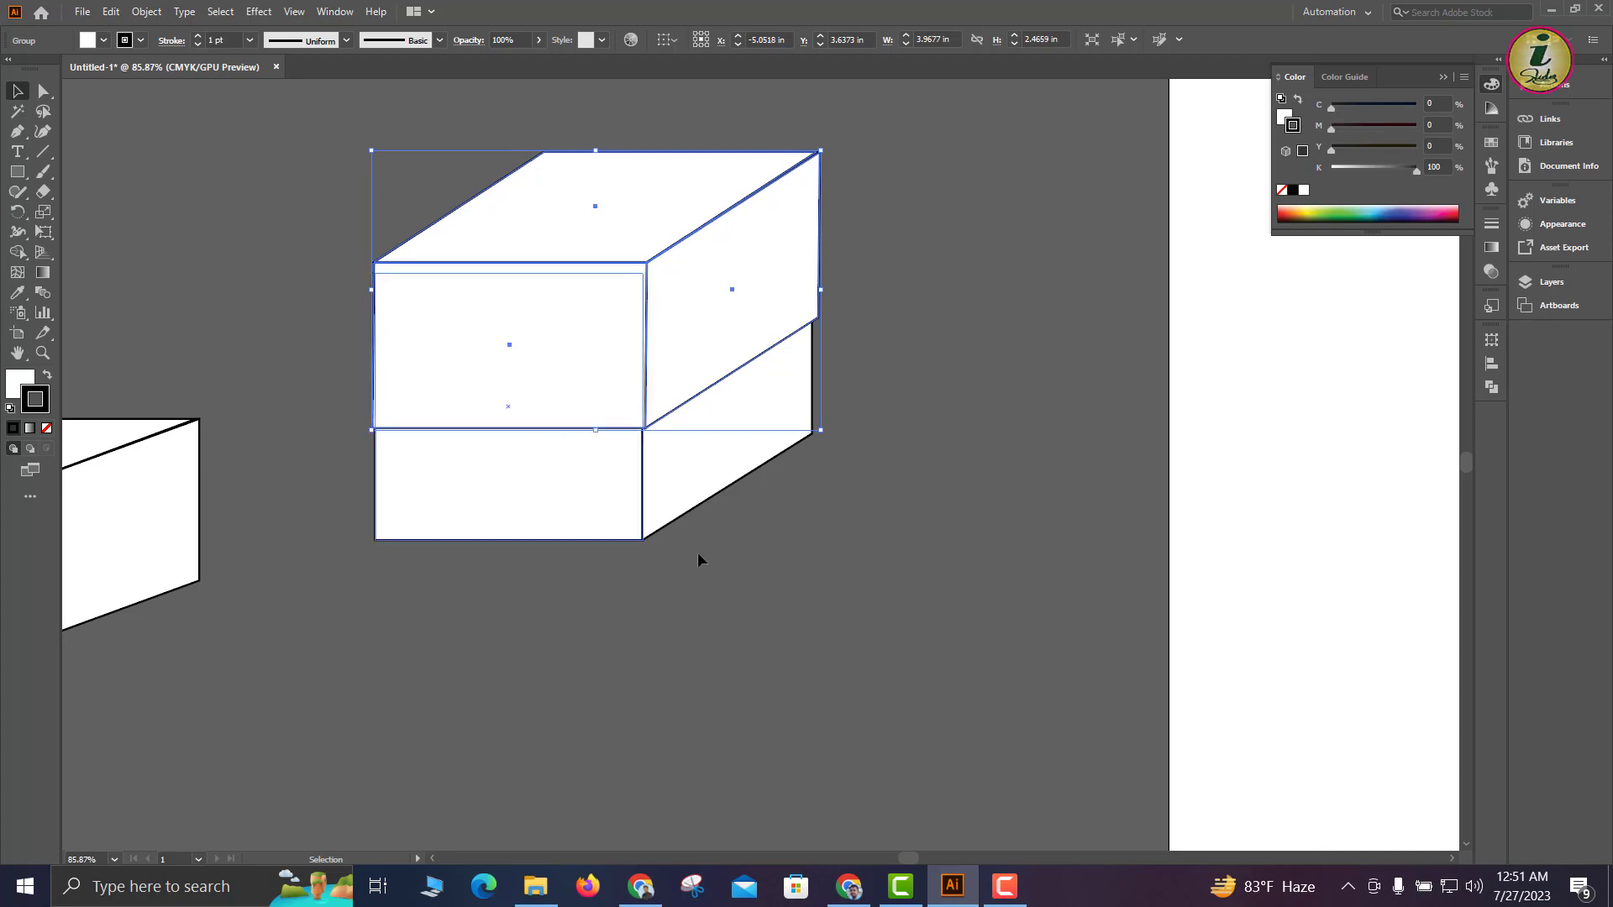
pyautogui.click(775, 645)
# Scale all the boxes together to about 4.79 by 2.20 in and move them right of the artboard to about X 11.03 in, Y 1.55 in
pyautogui.scroll(-3, 774, 645)
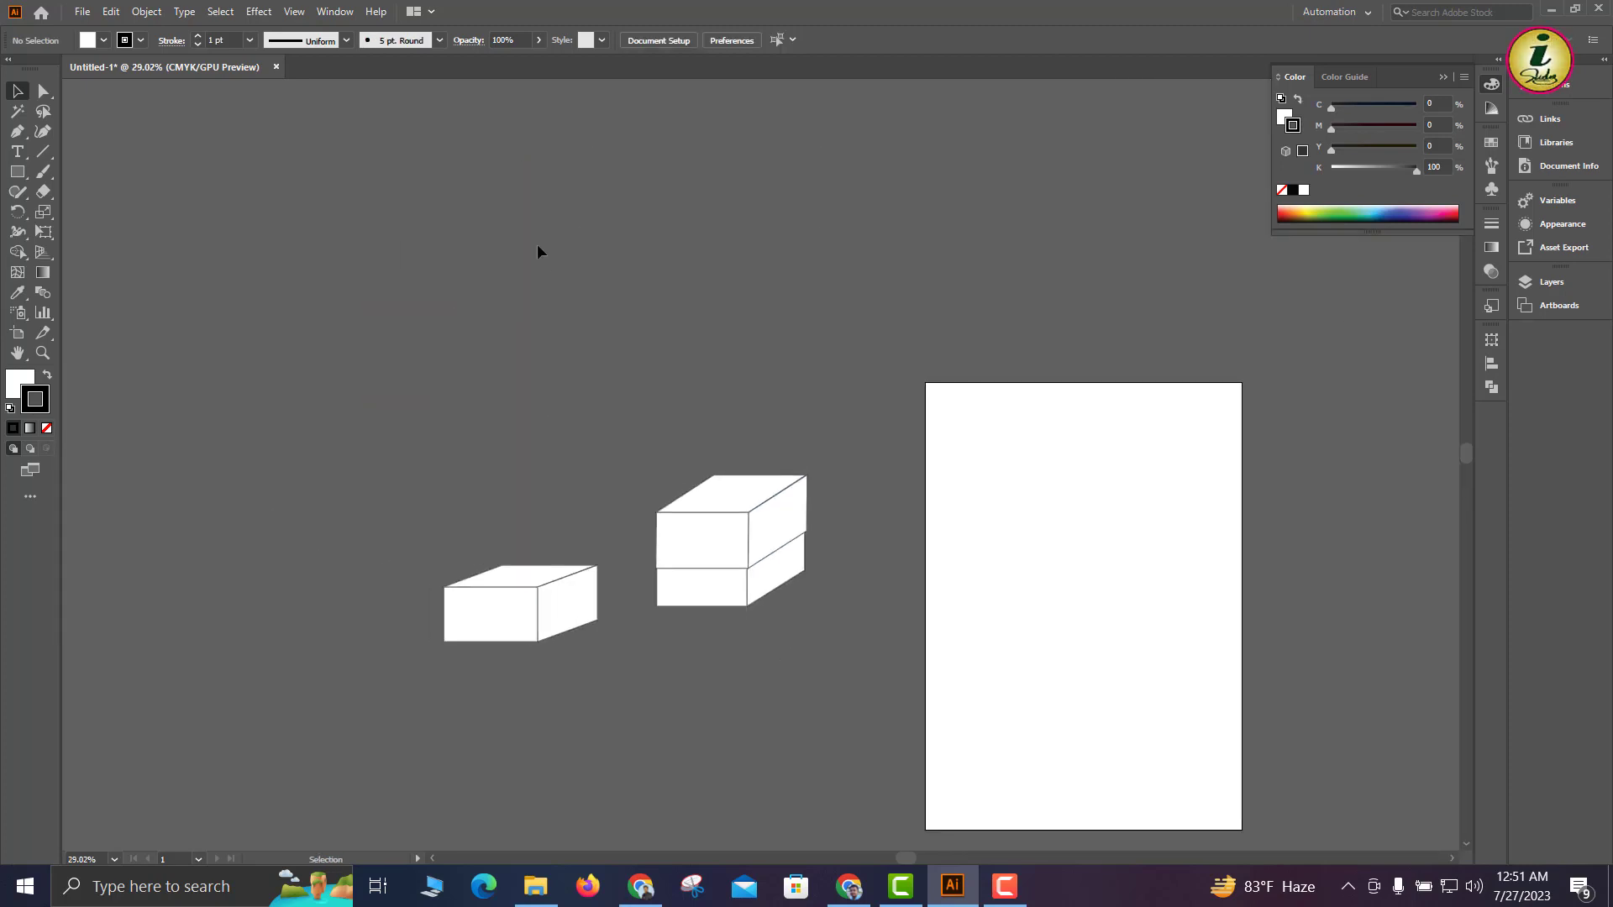
pyautogui.moveTo(576, 317); pyautogui.dragTo(840, 712)
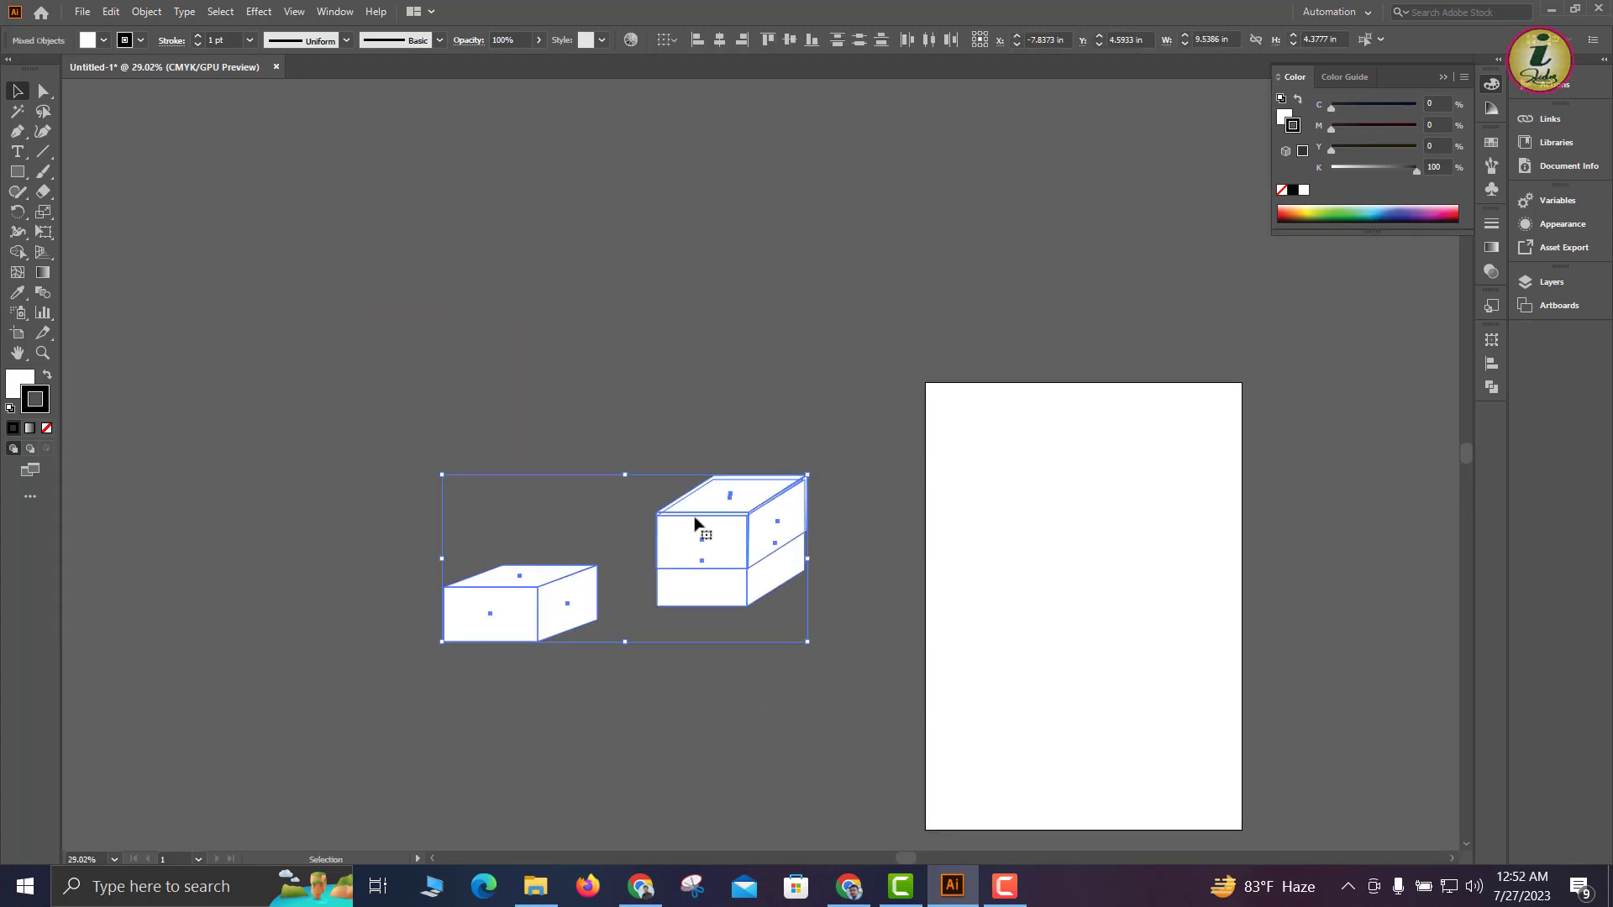
pyautogui.moveTo(734, 544); pyautogui.dragTo(671, 501)
pyautogui.click(296, 376)
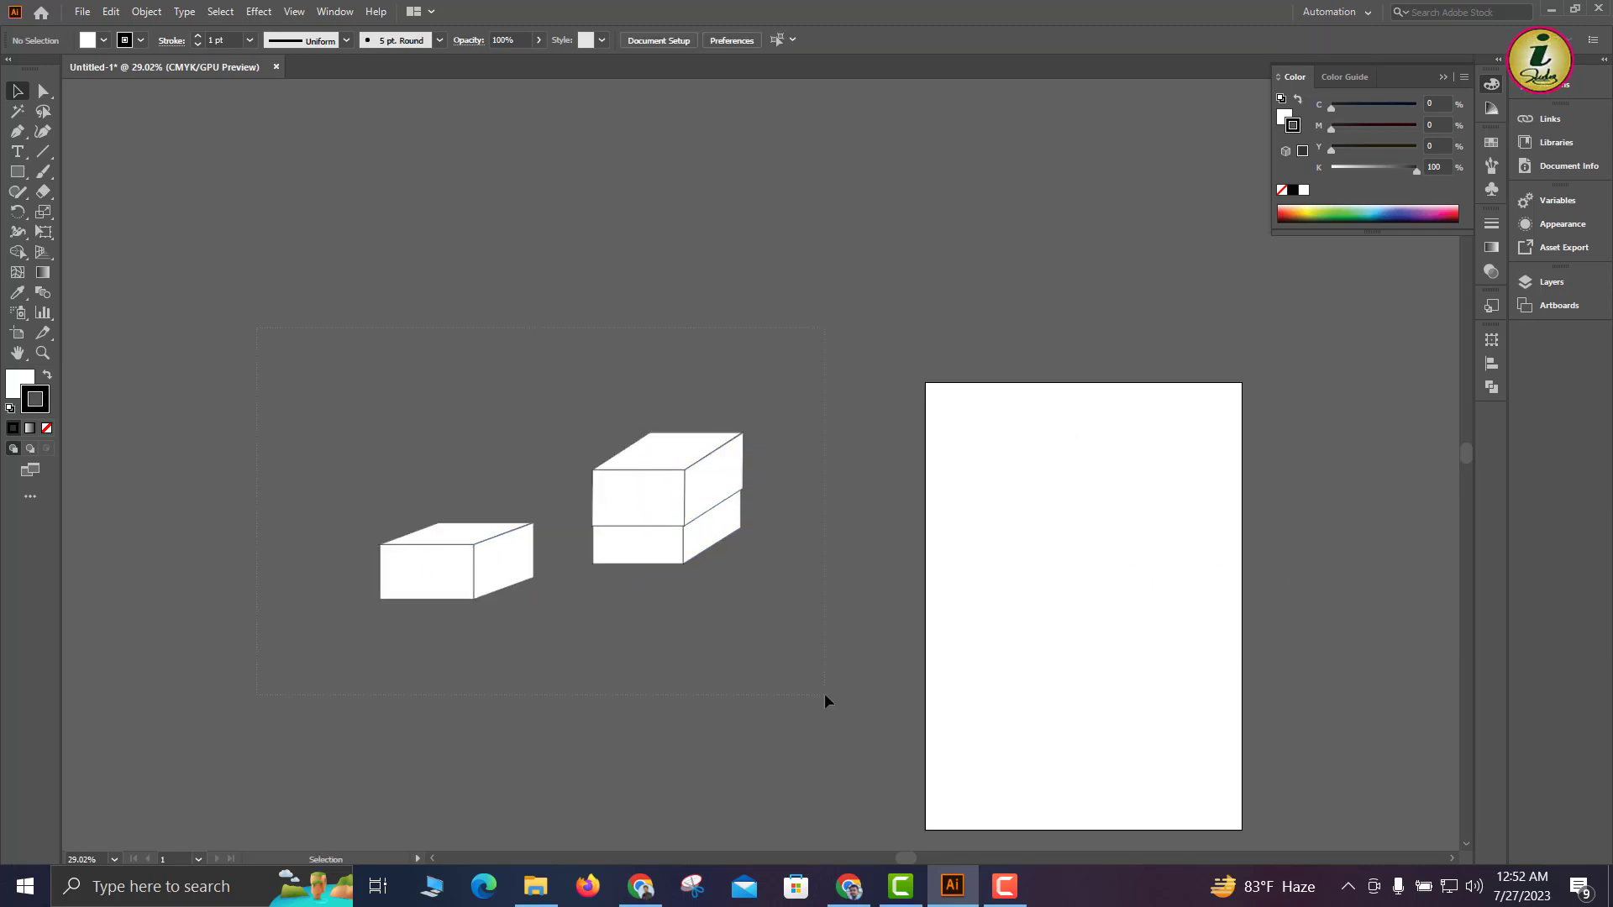
pyautogui.moveTo(824, 693); pyautogui.dragTo(824, 693)
pyautogui.moveTo(742, 599); pyautogui.dragTo(695, 560)
pyautogui.moveTo(604, 535); pyautogui.dragTo(1390, 459)
# Draw a square about 3.37 in wide on the artboard and move it to about X 3.45 in, Y 5.07 in
pyautogui.scroll(3, 1140, 551)
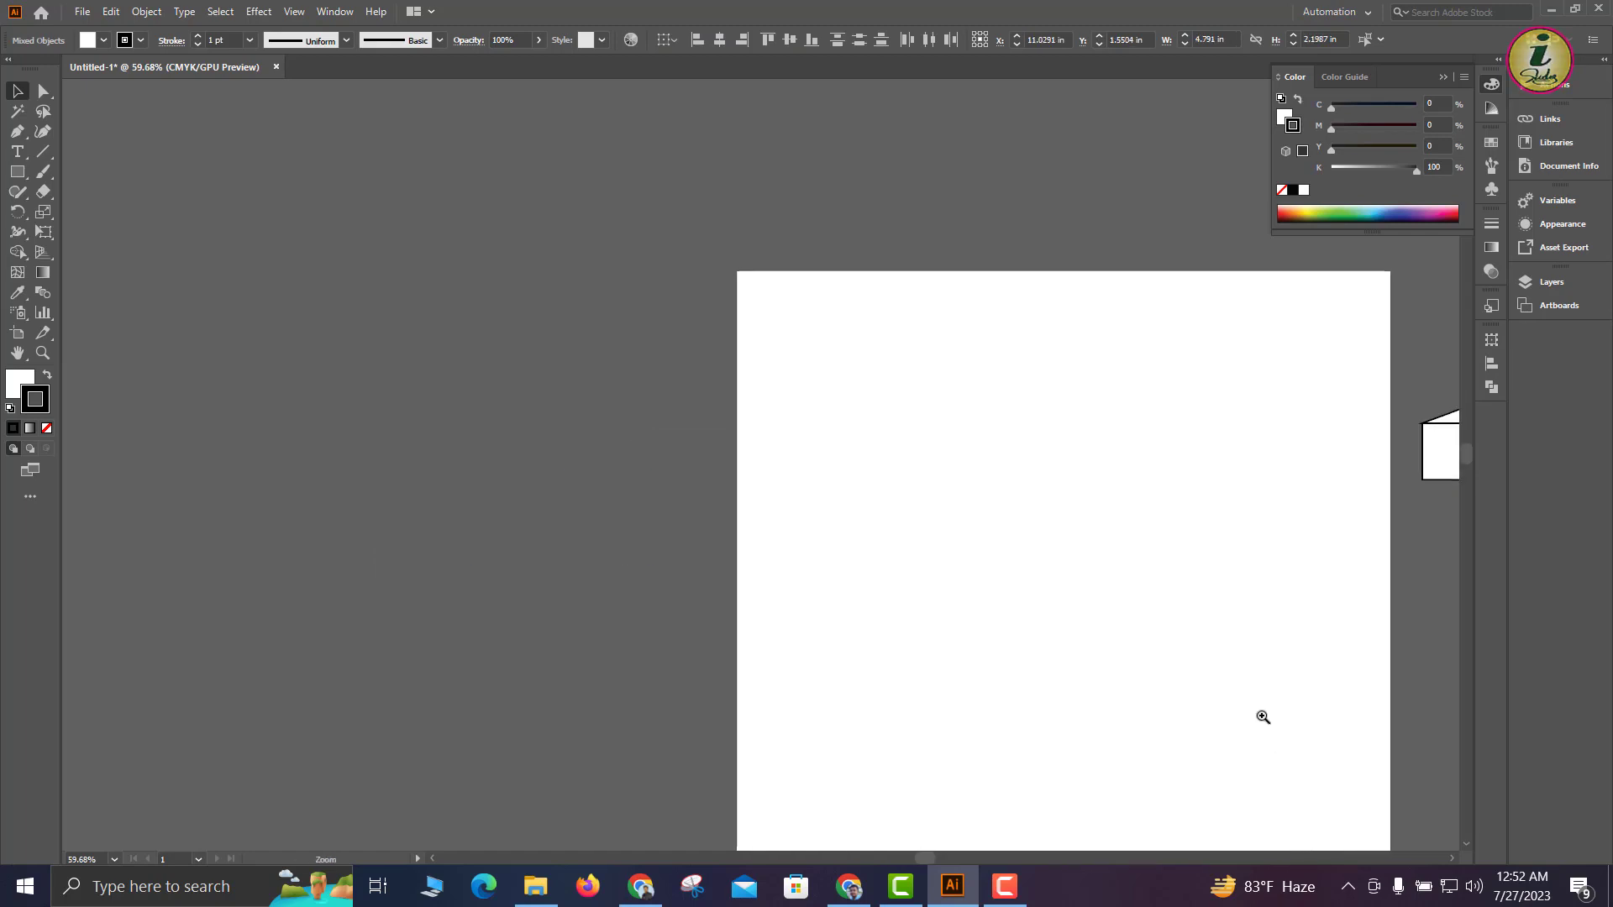
pyautogui.moveTo(1074, 594); pyautogui.dragTo(668, 370)
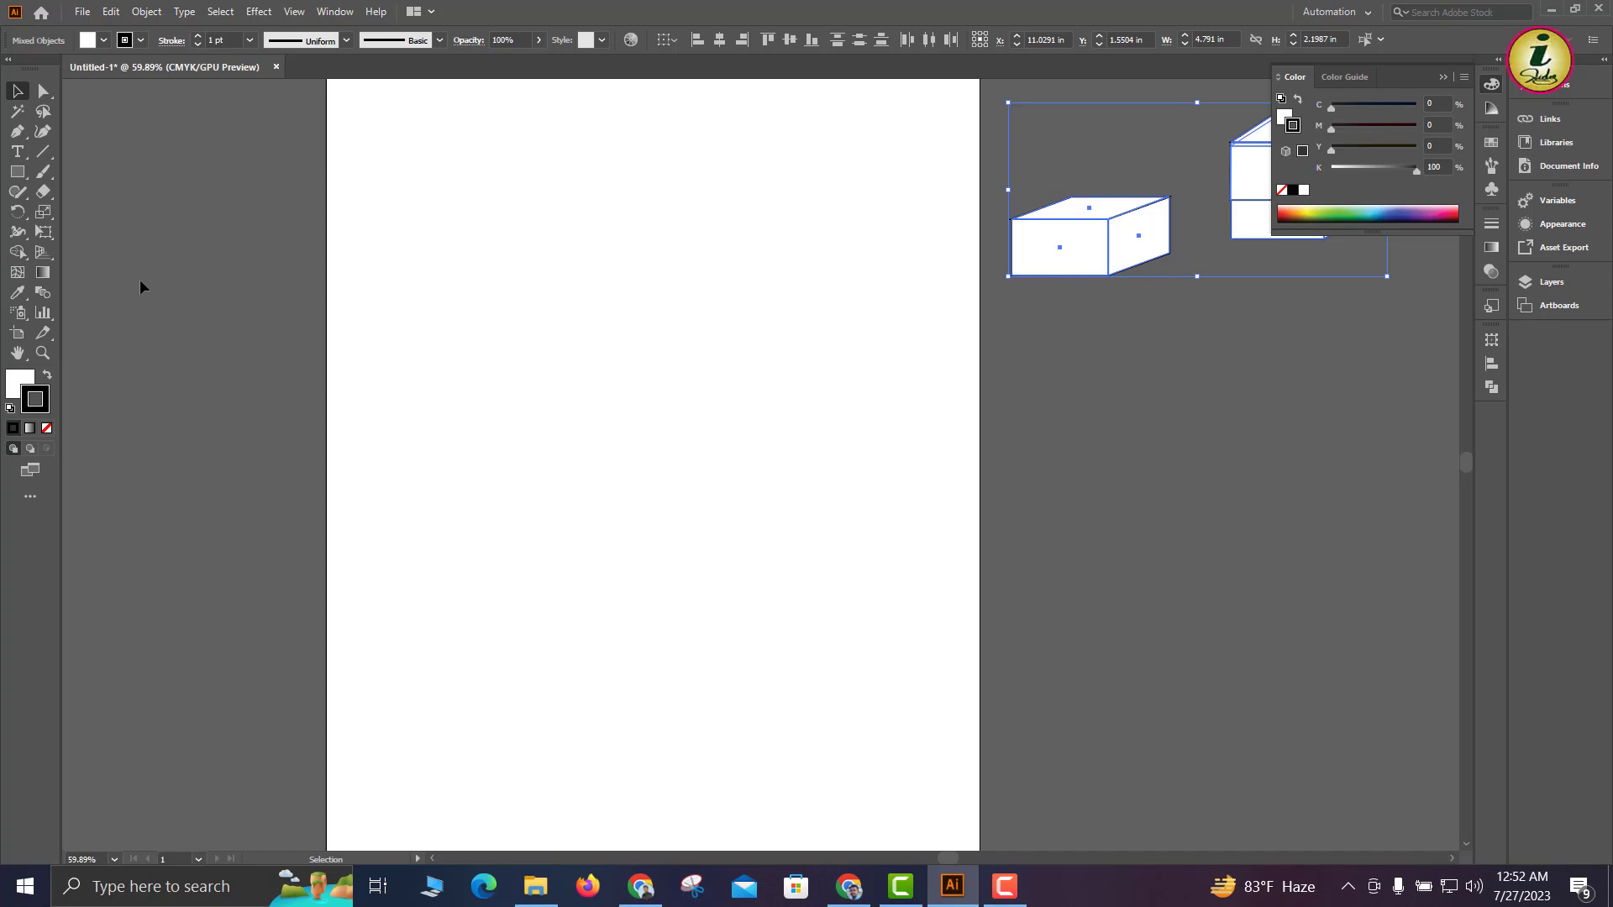
pyautogui.click(15, 176)
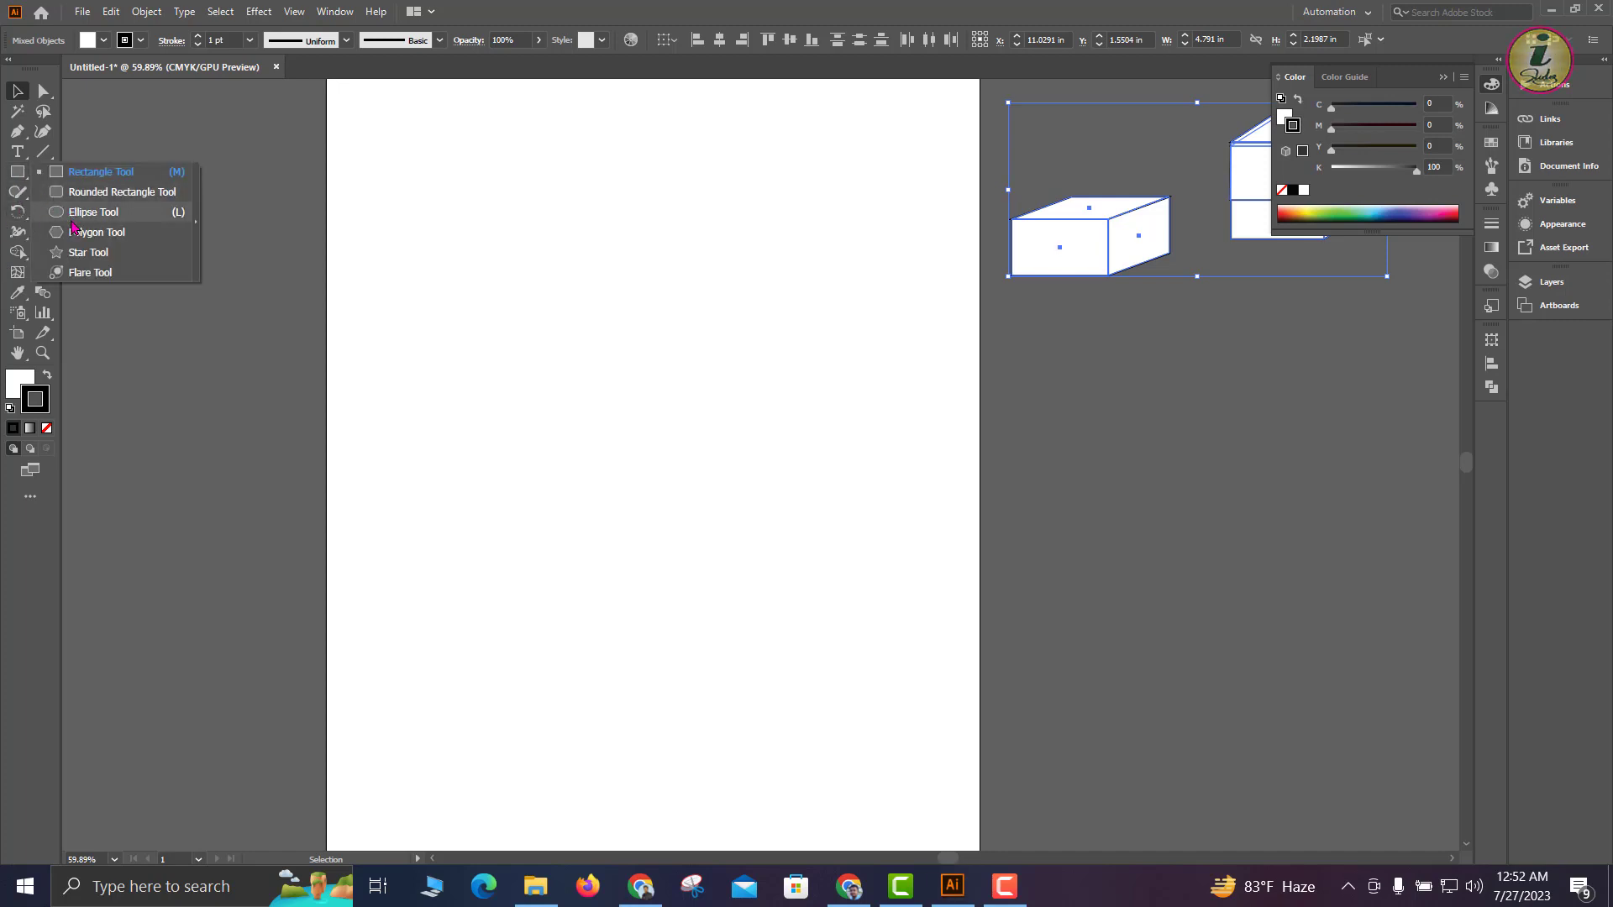
pyautogui.click(99, 171)
pyautogui.moveTo(520, 248); pyautogui.dragTo(655, 380)
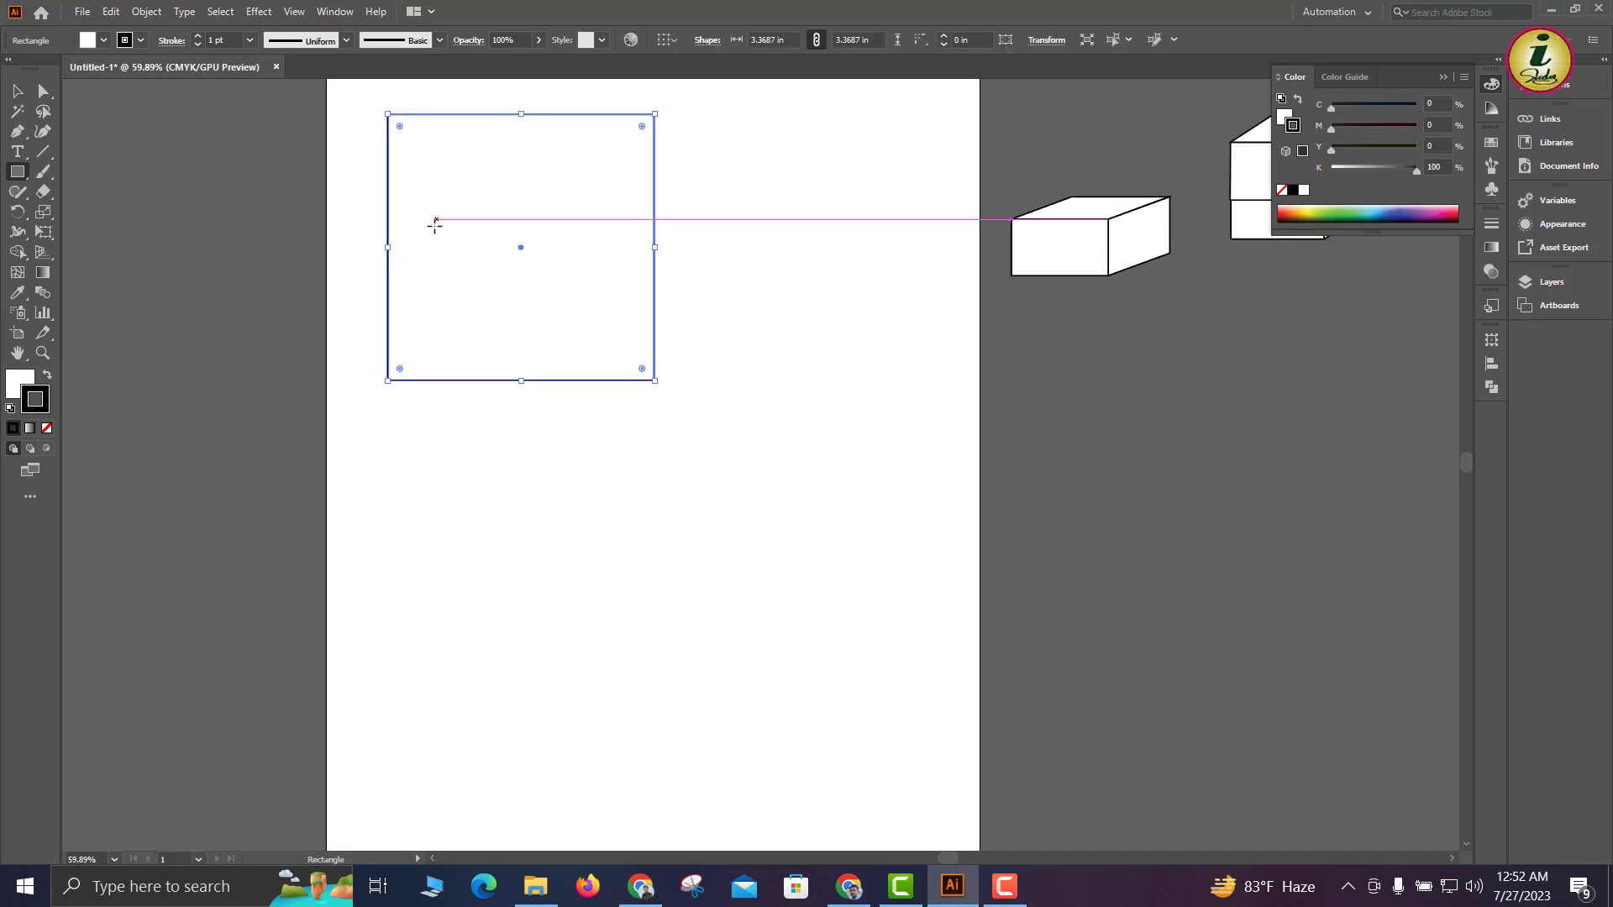
pyautogui.click(19, 89)
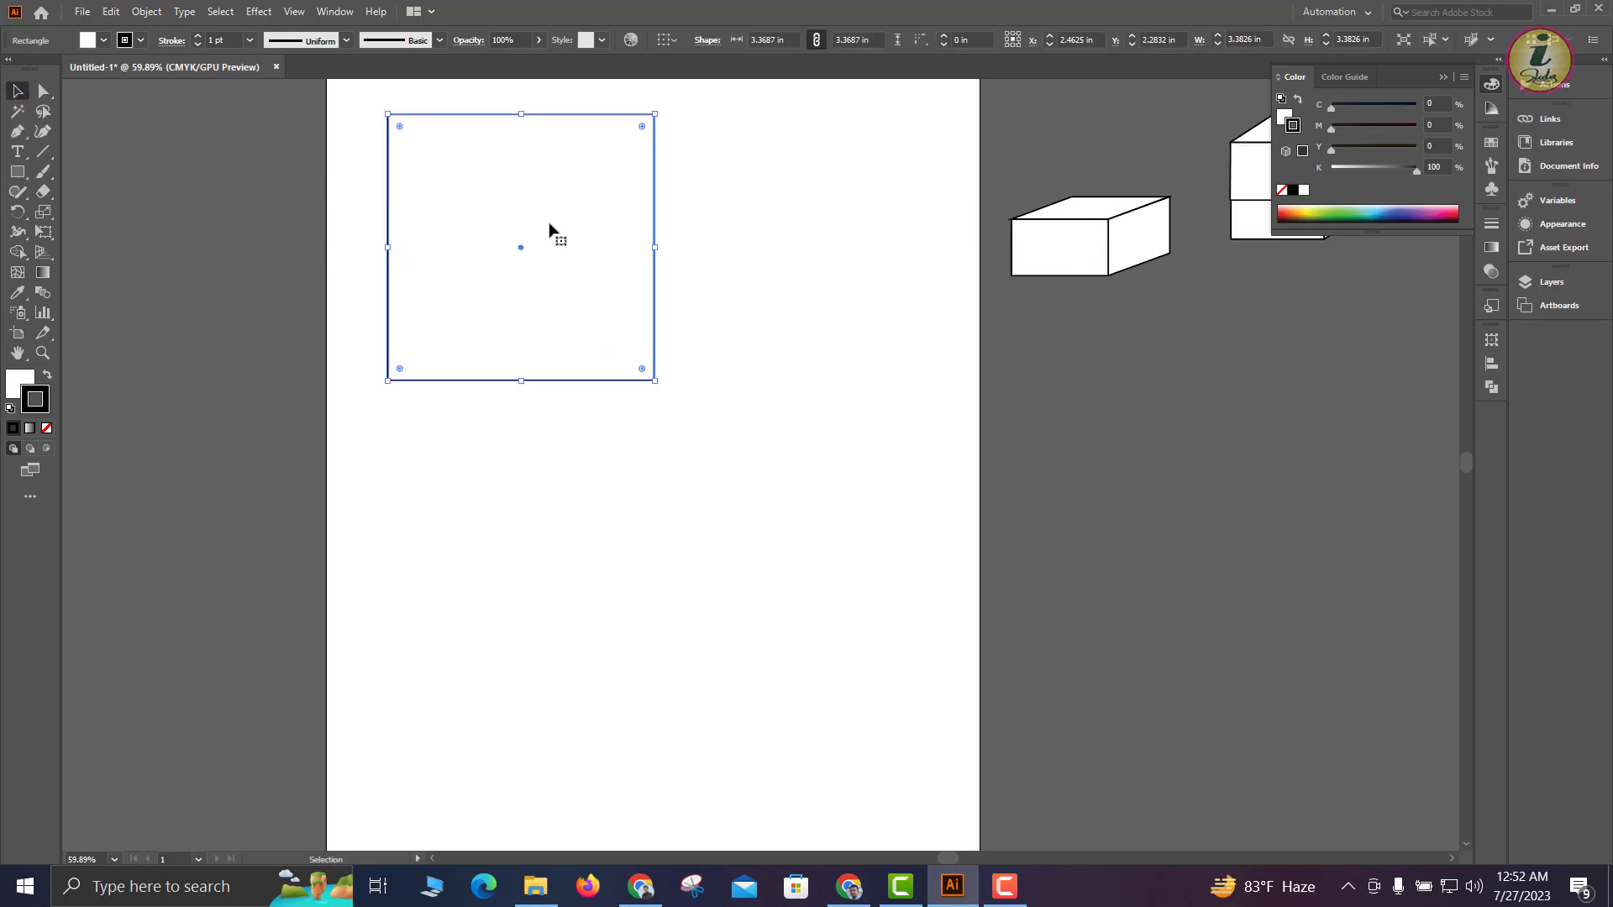
pyautogui.moveTo(553, 227); pyautogui.dragTo(631, 447)
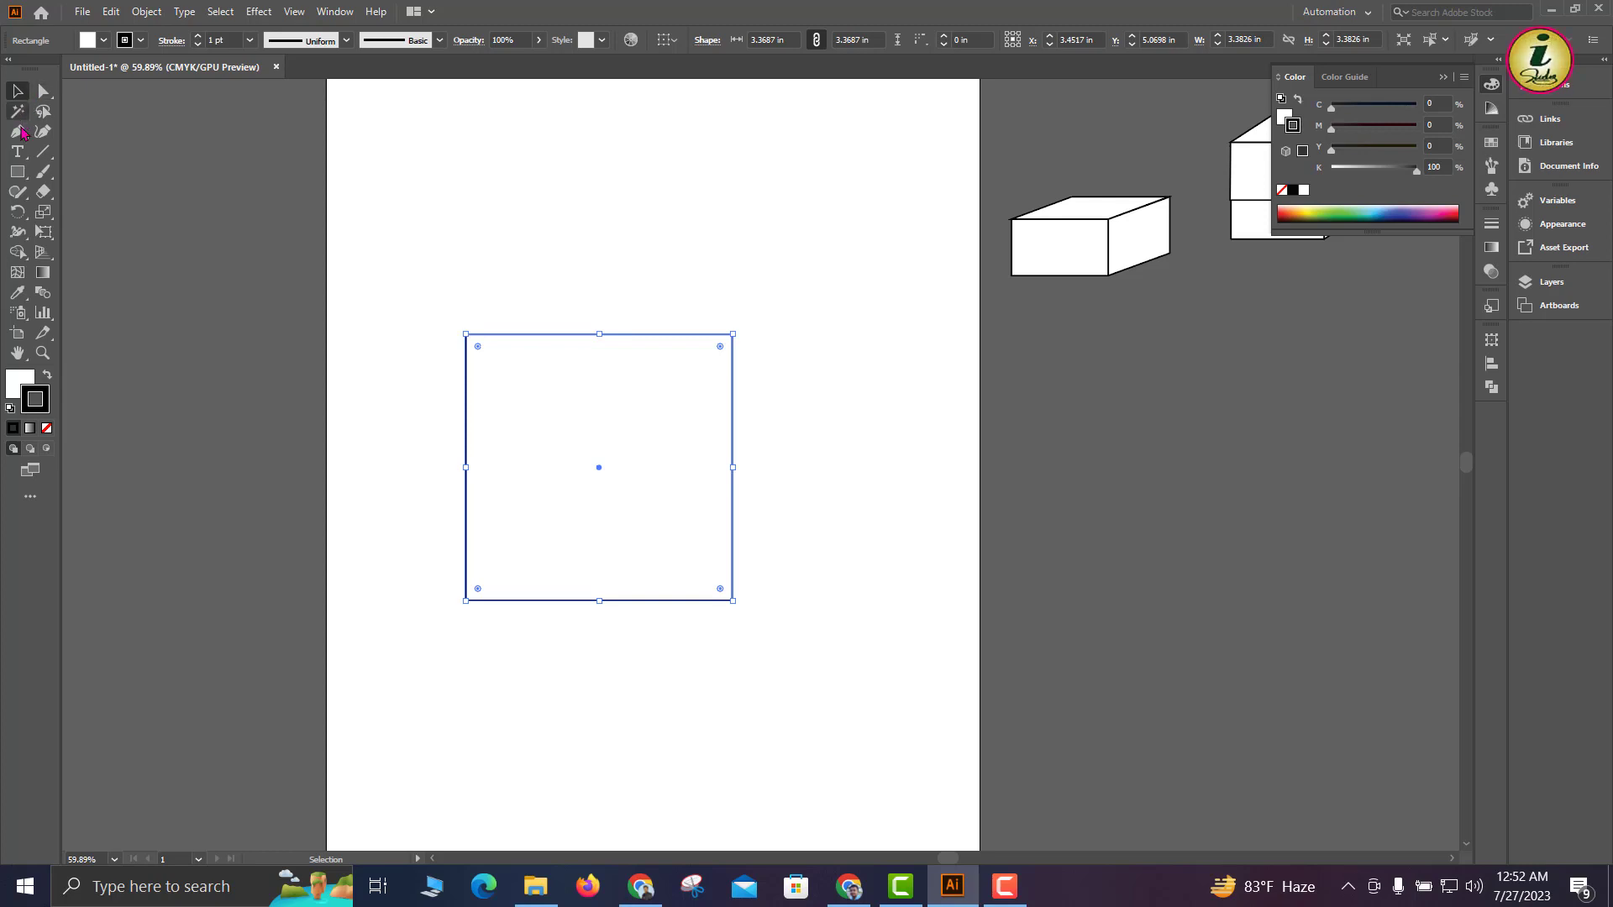
# Try curving the square's upper-left corner with the Anchor Point tool
pyautogui.click(20, 133)
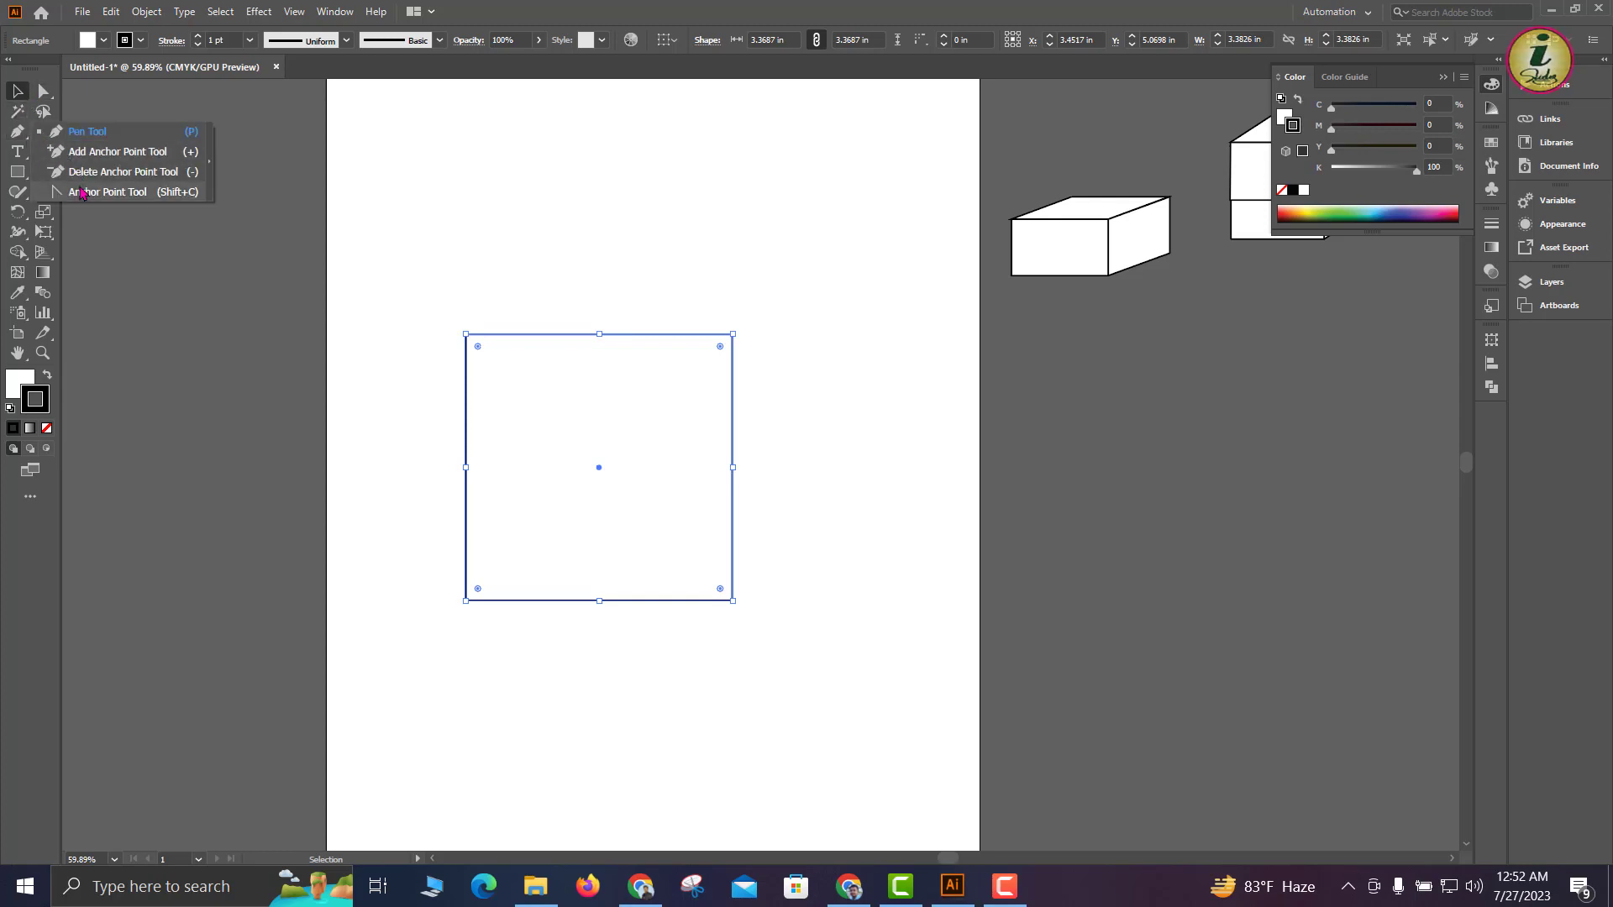
pyautogui.click(81, 193)
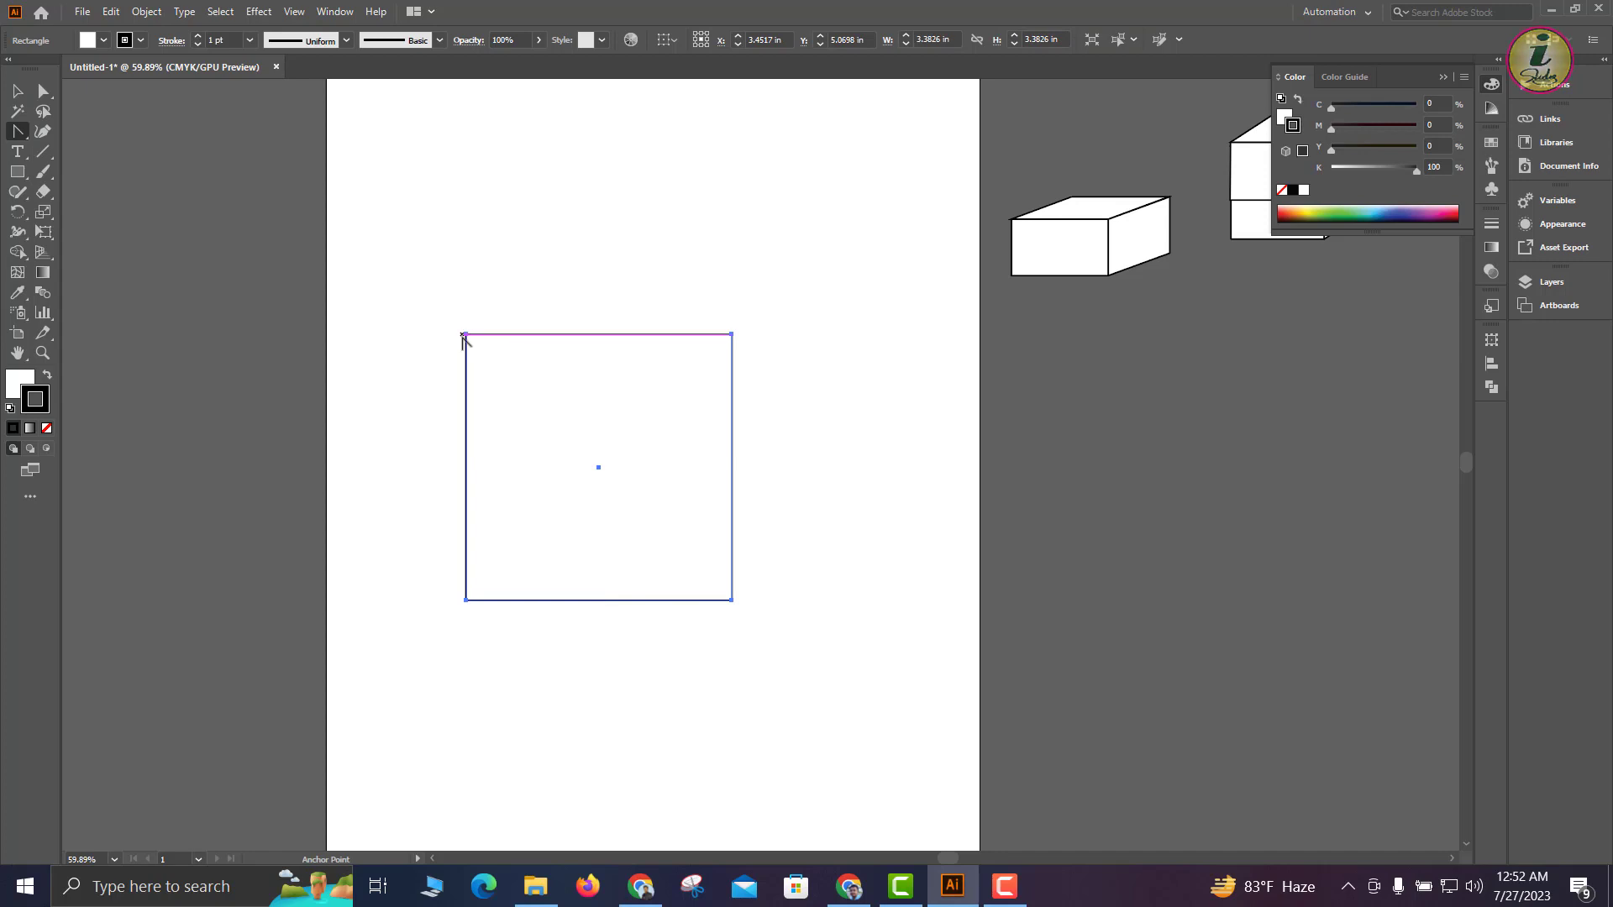
pyautogui.scroll(3, 464, 339)
pyautogui.scroll(-2, 620, 454)
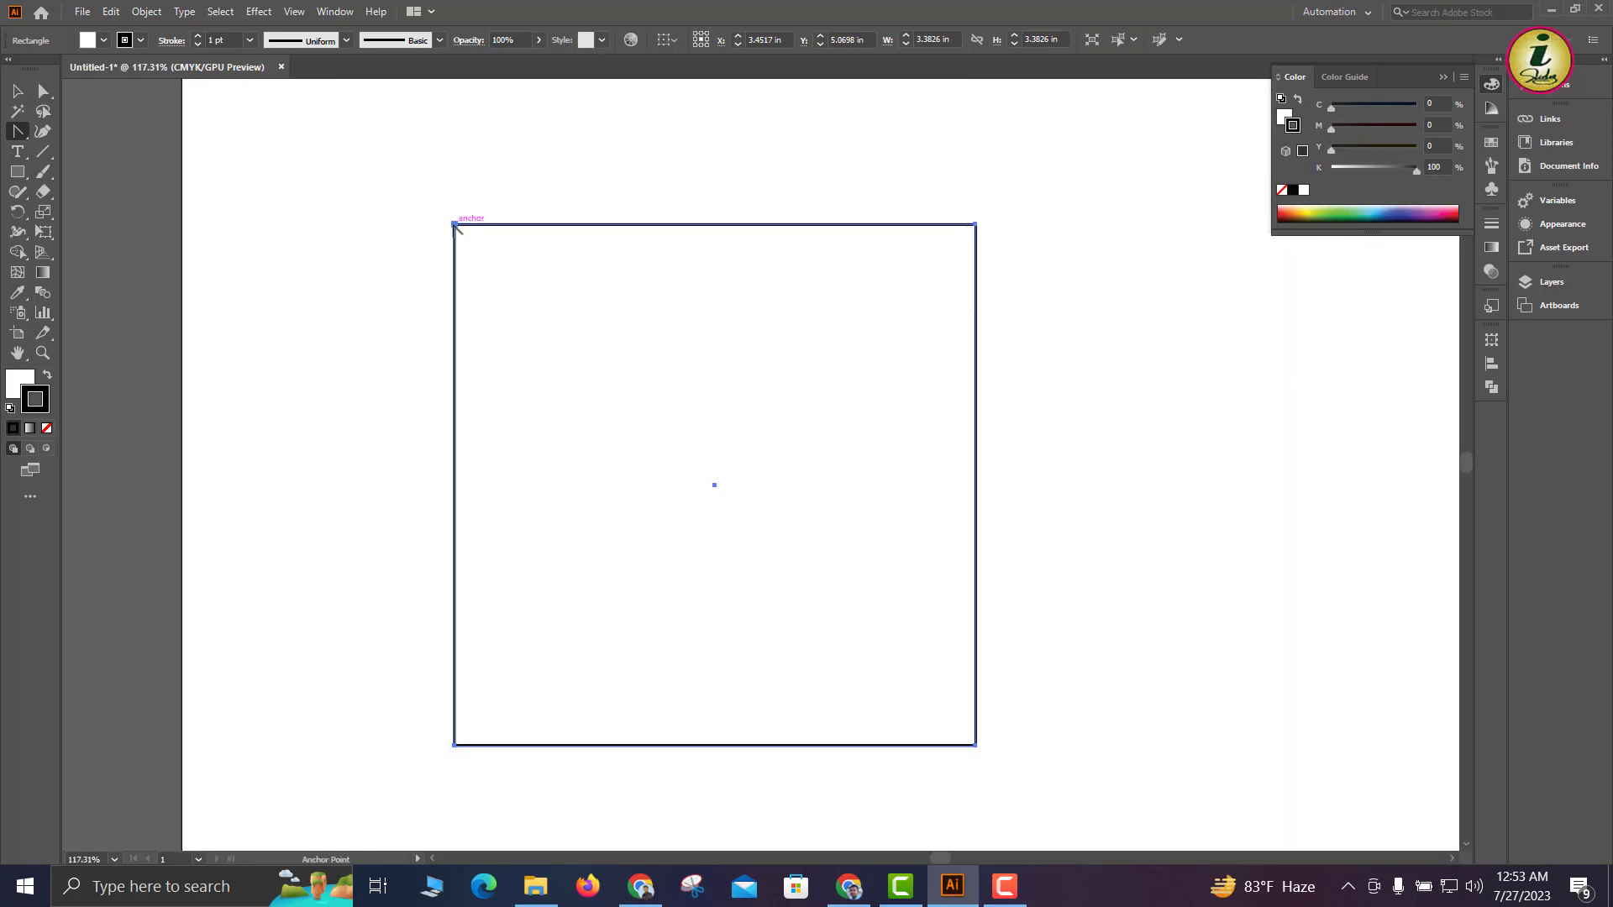
pyautogui.click(454, 225)
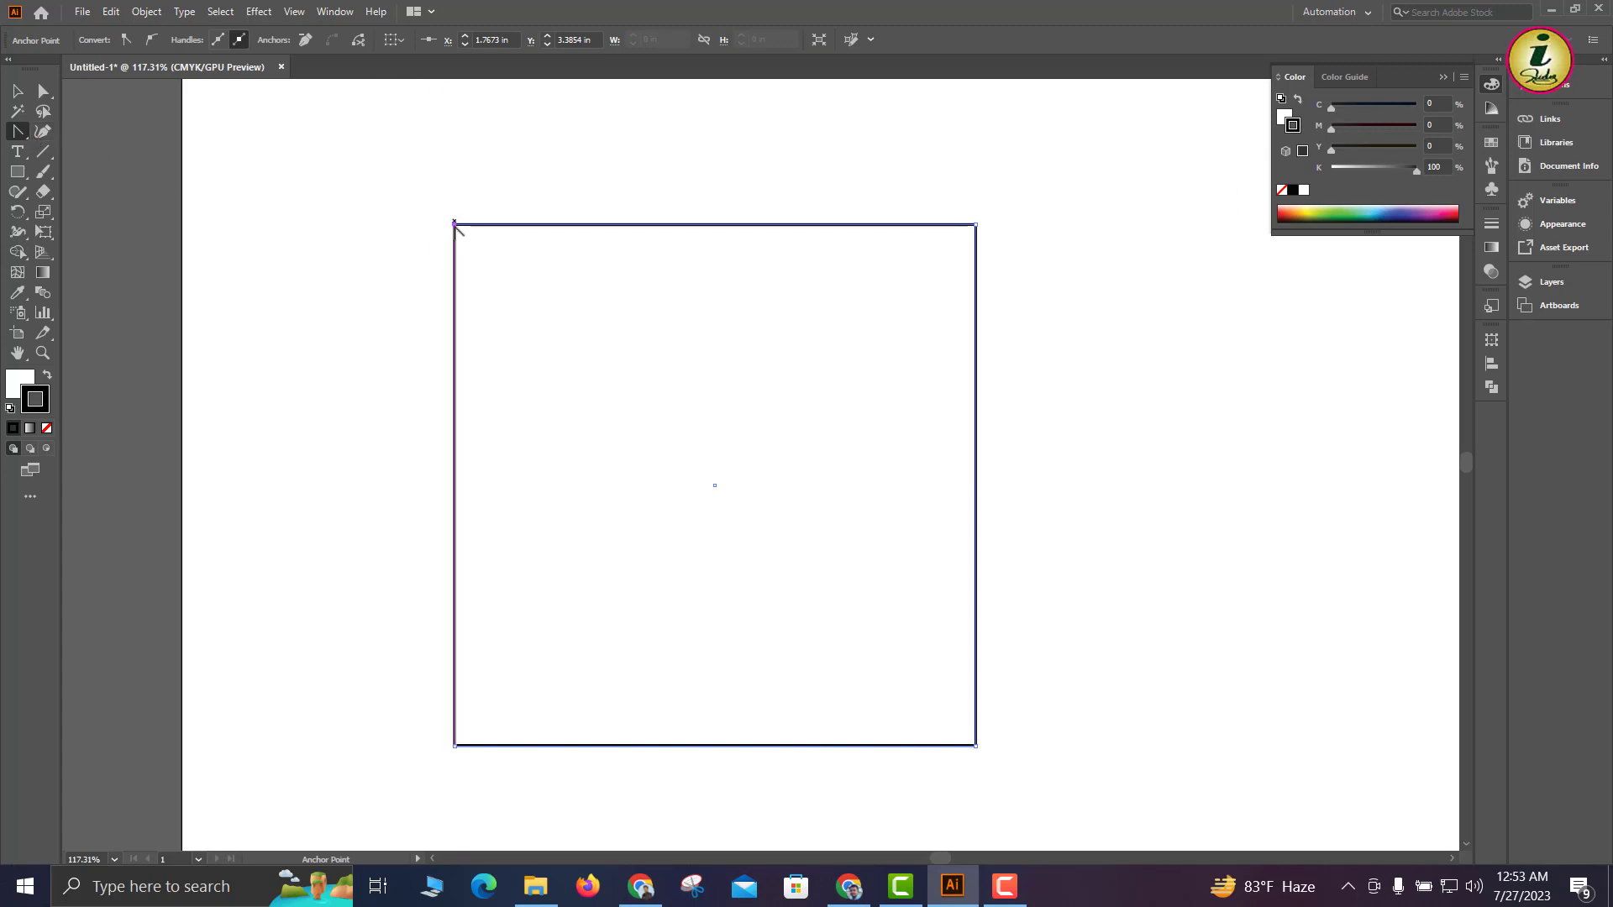
pyautogui.moveTo(454, 224)
pyautogui.mouseDown()
pyautogui.moveTo(666, 101)
pyautogui.moveTo(785, 323)
pyautogui.moveTo(727, 476)
pyautogui.moveTo(637, 533)
pyautogui.moveTo(857, 79)
pyautogui.moveTo(662, 319)
pyautogui.moveTo(606, 352)
pyautogui.moveTo(646, 332)
pyautogui.mouseUp()
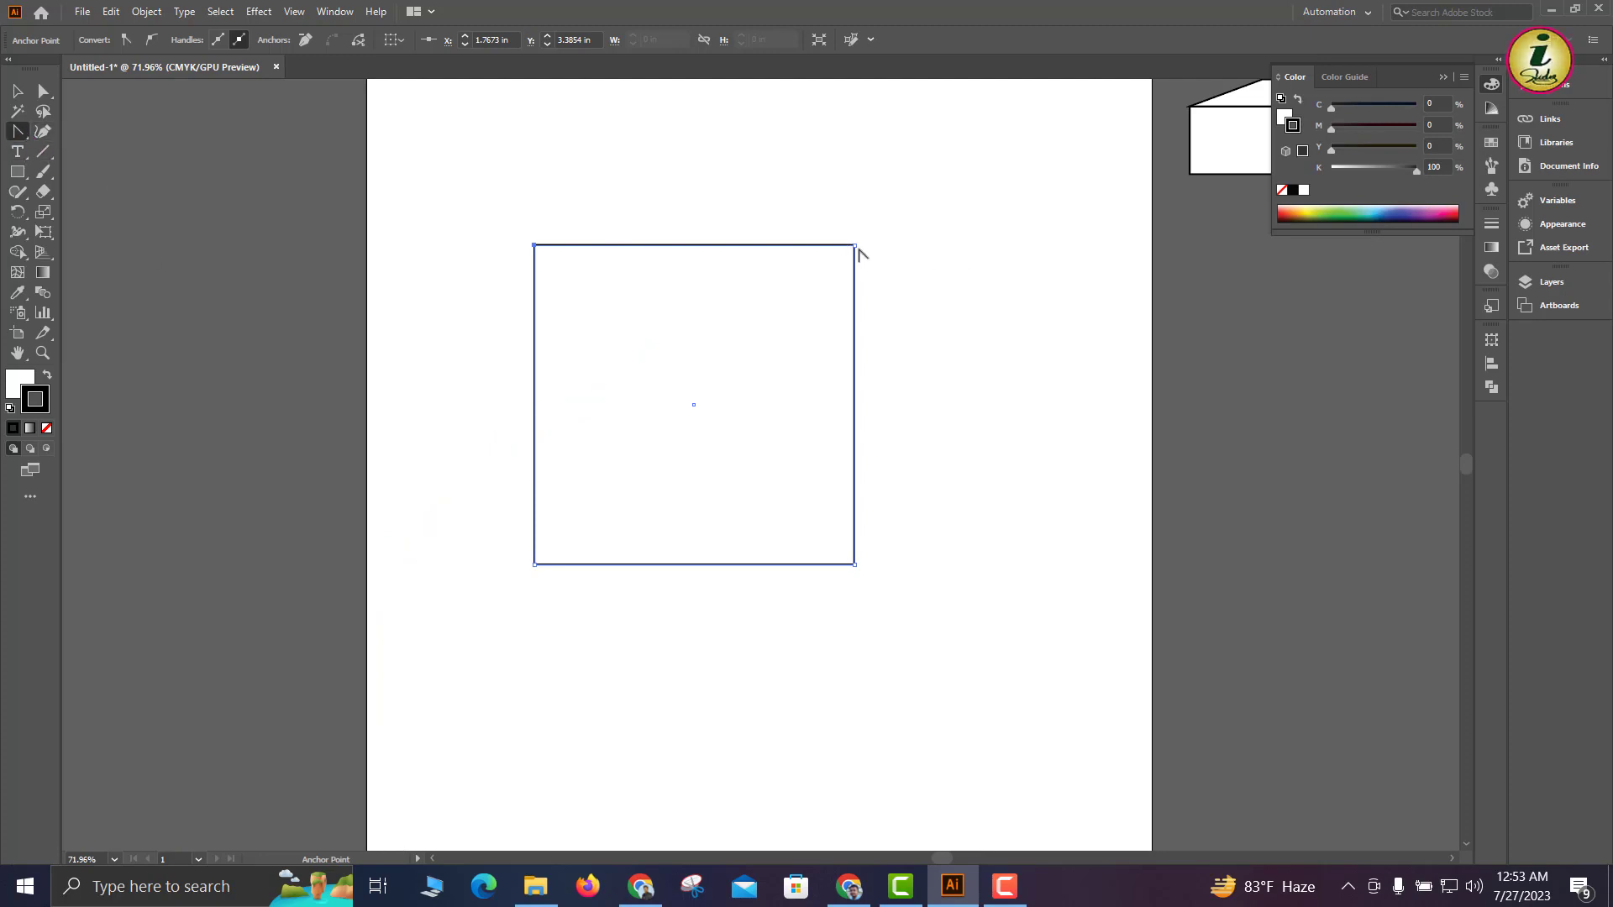
# Curve the square's upper-right corner with the Anchor Point tool and rotate the shape counterclockwise until its curve faces up
pyautogui.moveTo(855, 247); pyautogui.dragTo(988, 357)
pyautogui.press('v')
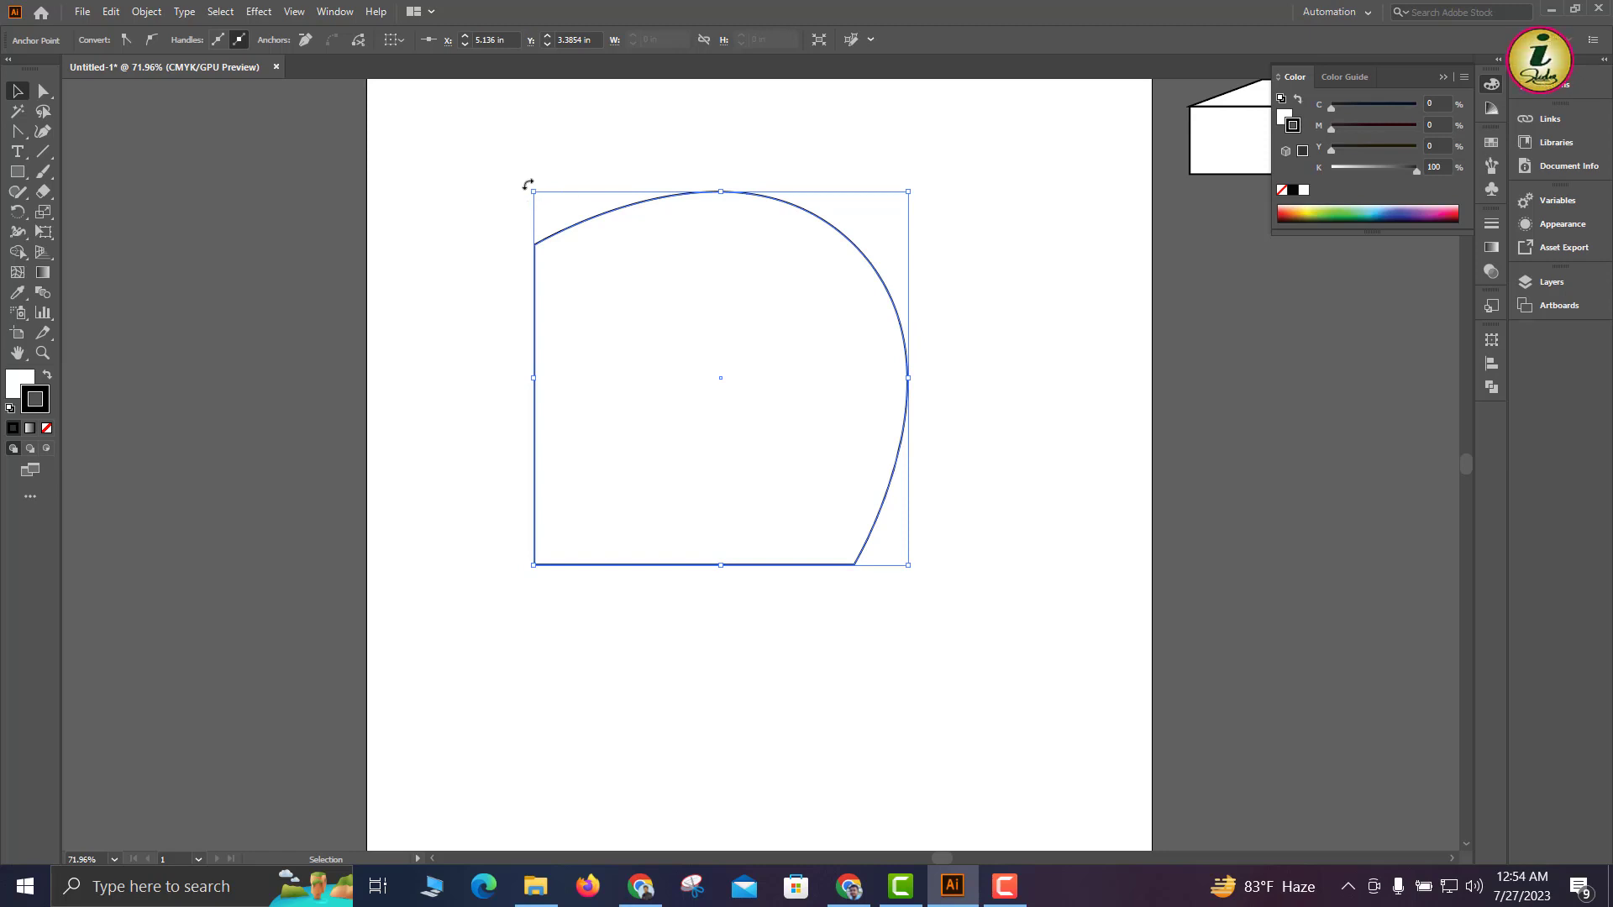
pyautogui.moveTo(528, 184); pyautogui.dragTo(378, 537)
pyautogui.click(944, 338)
pyautogui.scroll(-3, 633, 404)
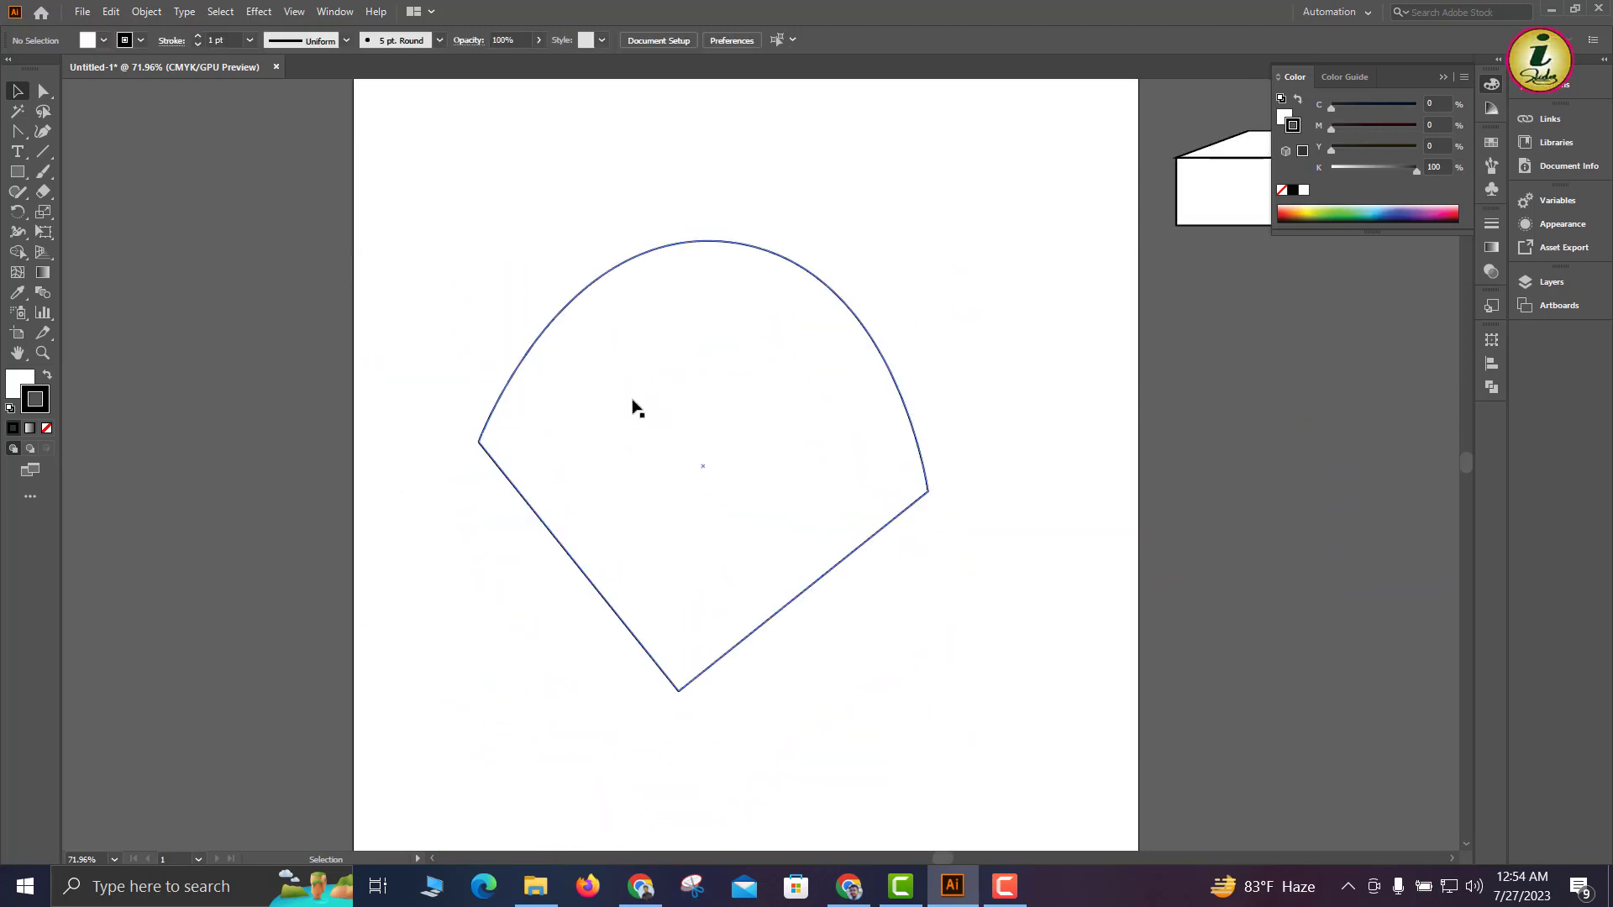
# Convert the shape's curved top point to a sharp corner with the Anchor Point tool, curve it again, and restore the sharp corner
pyautogui.click(724, 430)
pyautogui.click(17, 132)
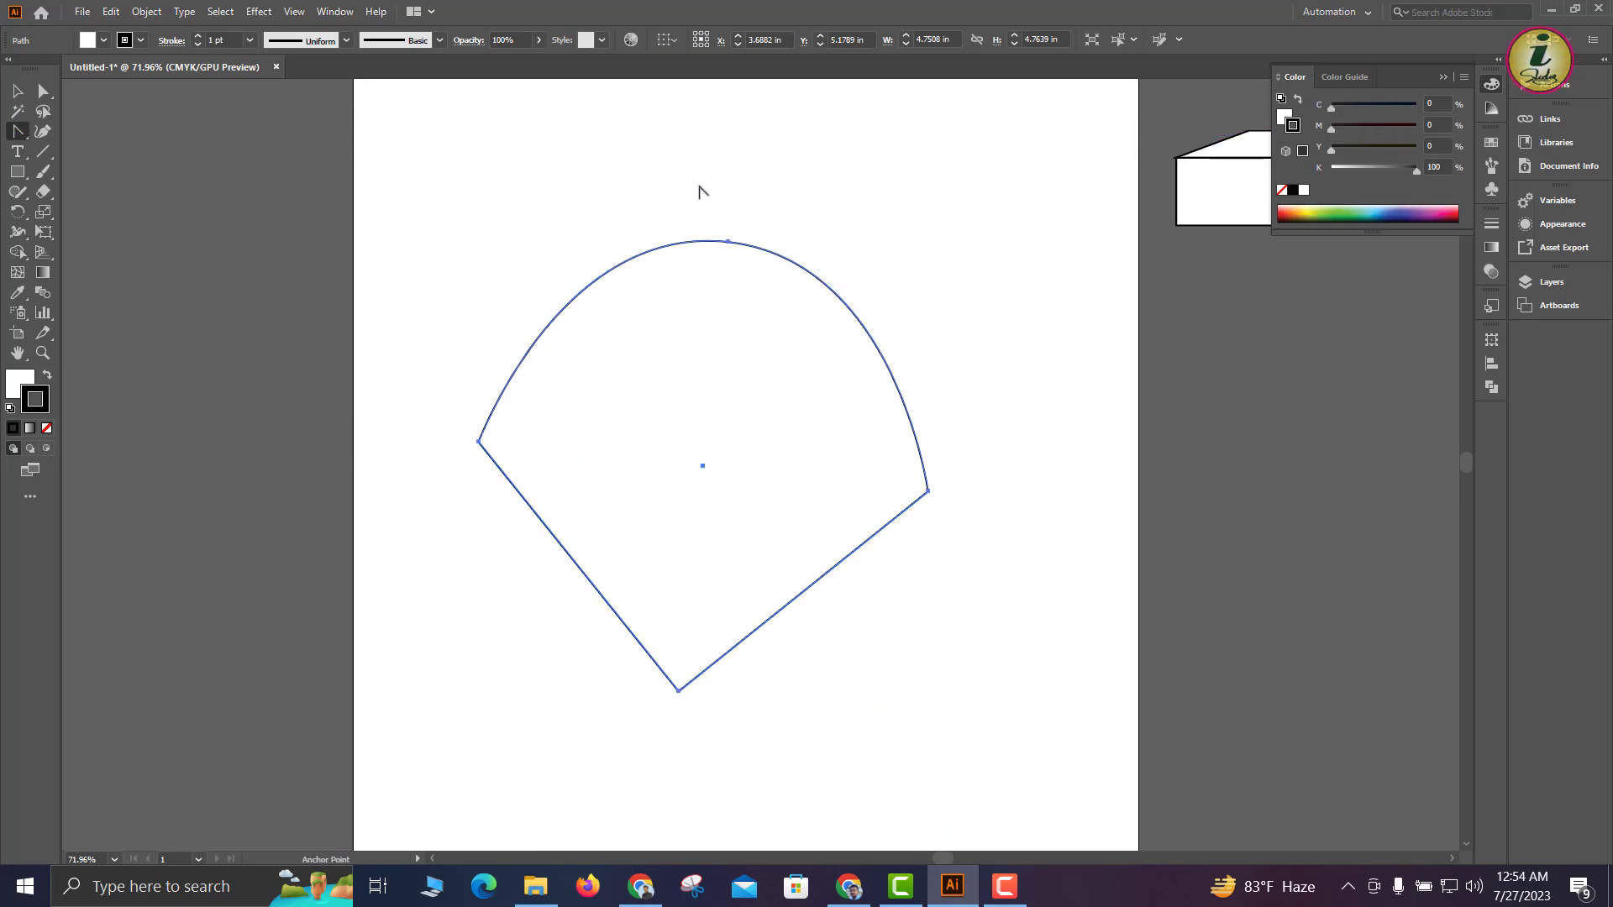
pyautogui.click(728, 243)
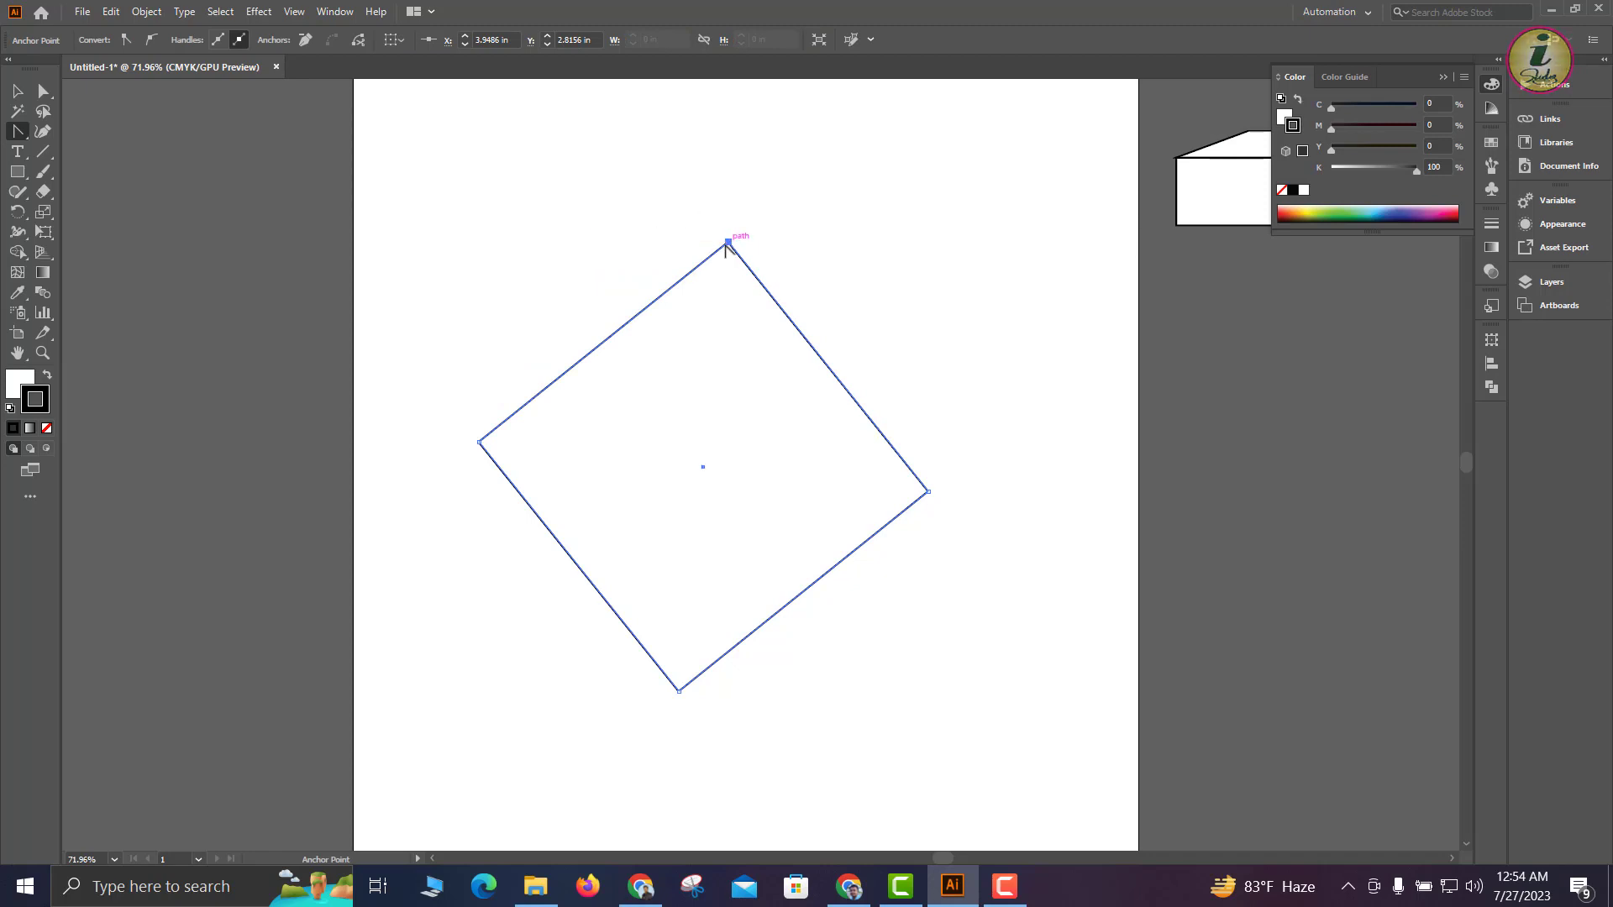
pyautogui.moveTo(729, 242); pyautogui.dragTo(975, 264)
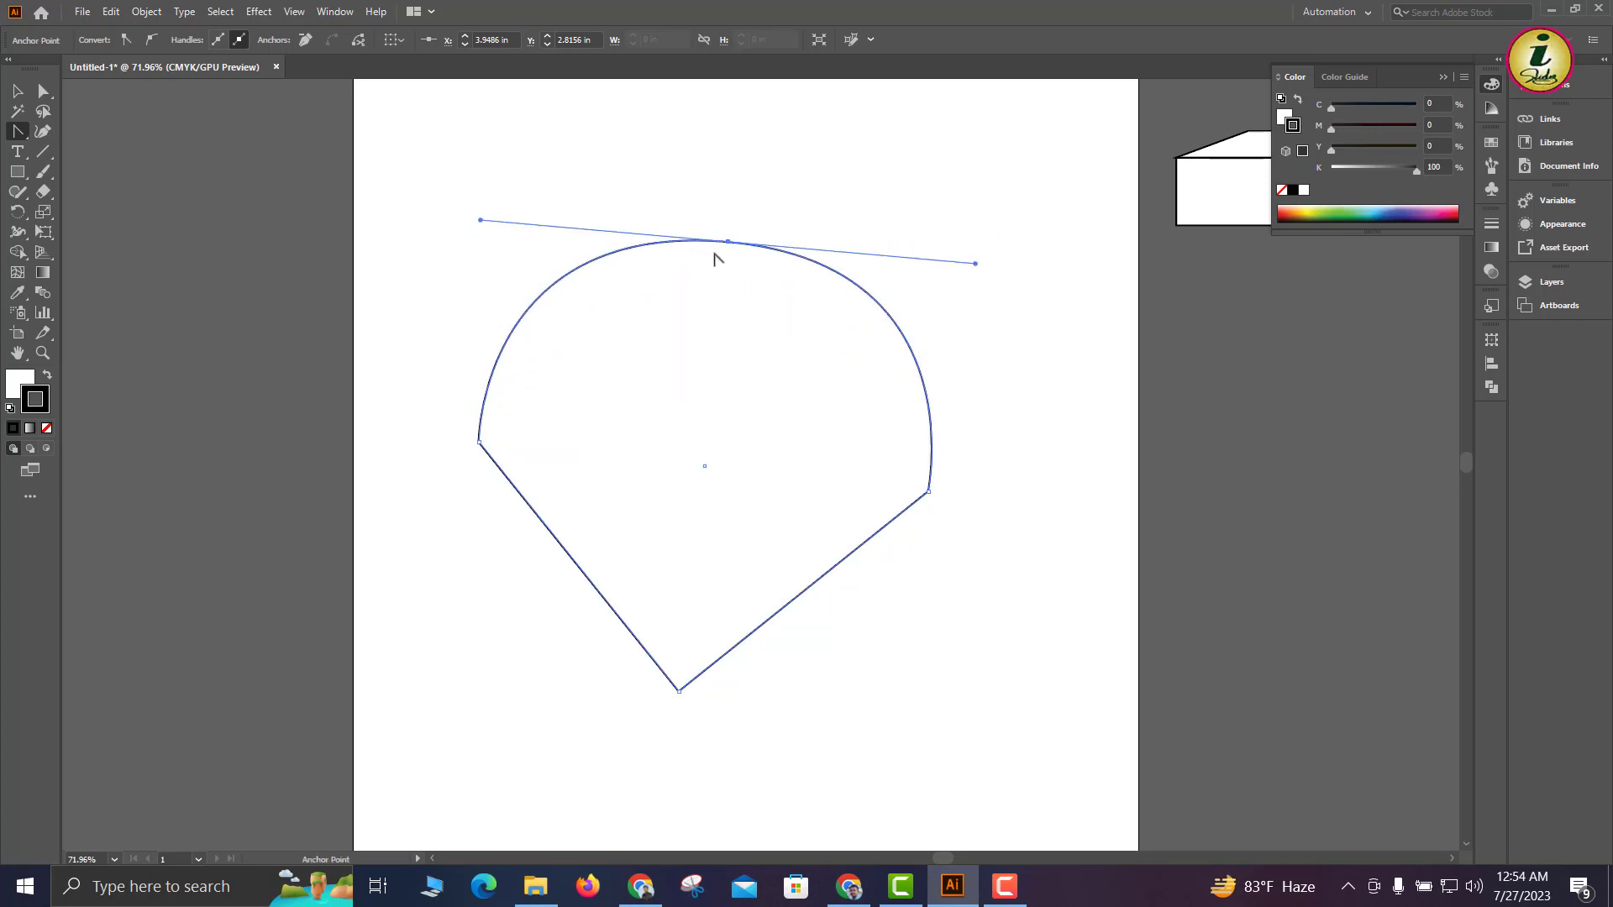
pyautogui.click(729, 242)
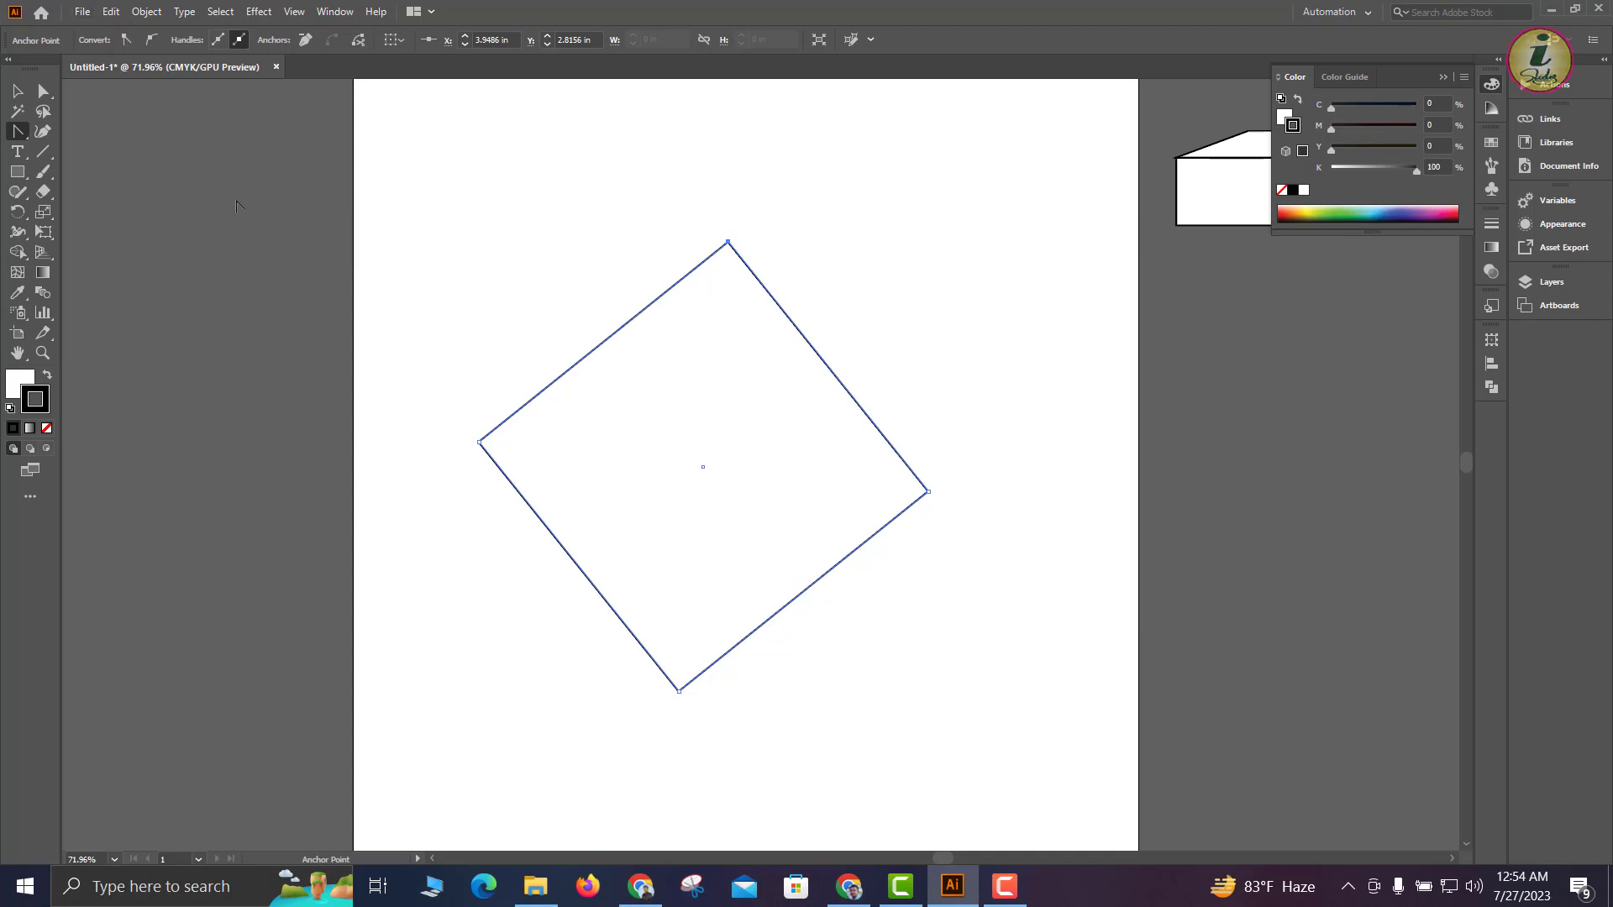
# Add an anchor point near the middle of the rotated square's upper-left edge, at about X 2.53 in, Y 3.95 in
pyautogui.click(18, 131)
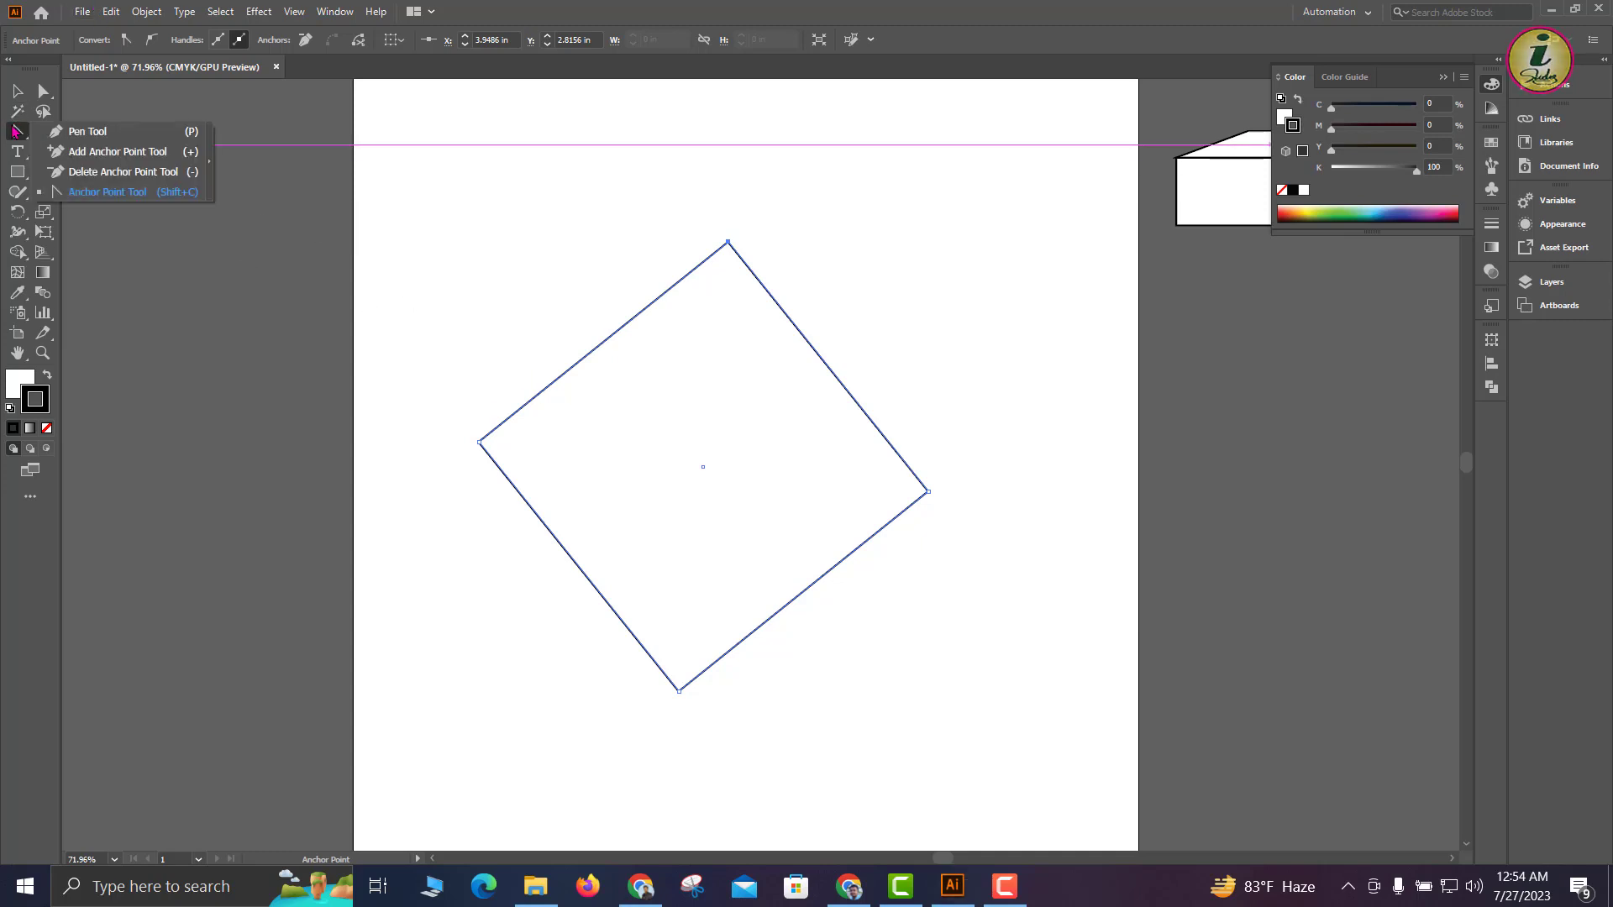
pyautogui.click(117, 153)
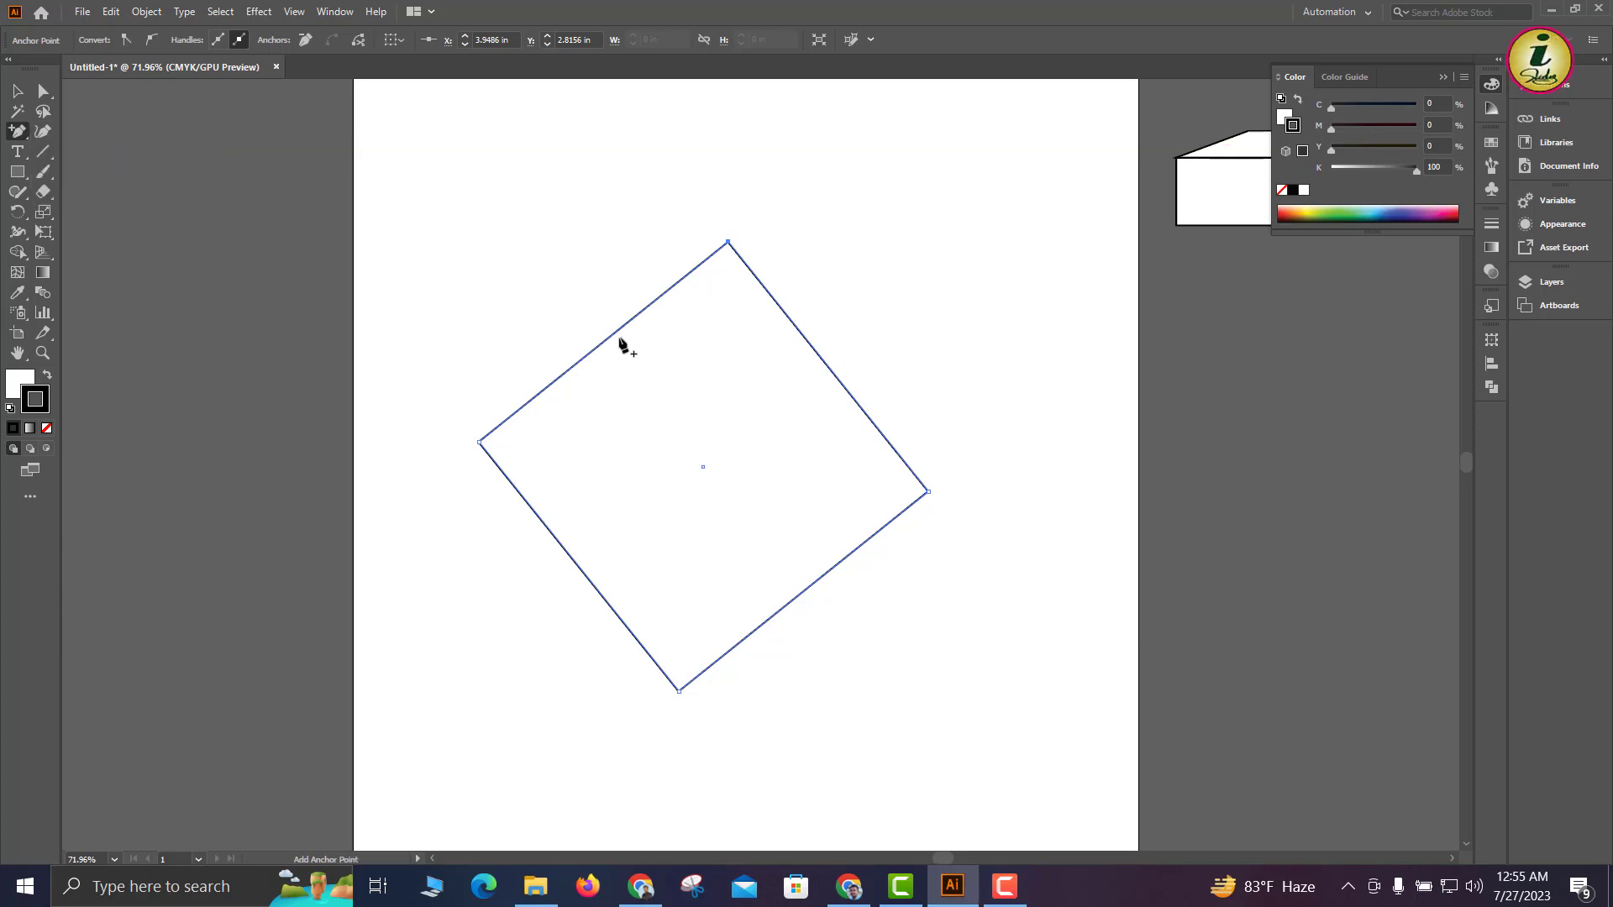
pyautogui.moveTo(629, 360); pyautogui.dragTo(588, 287)
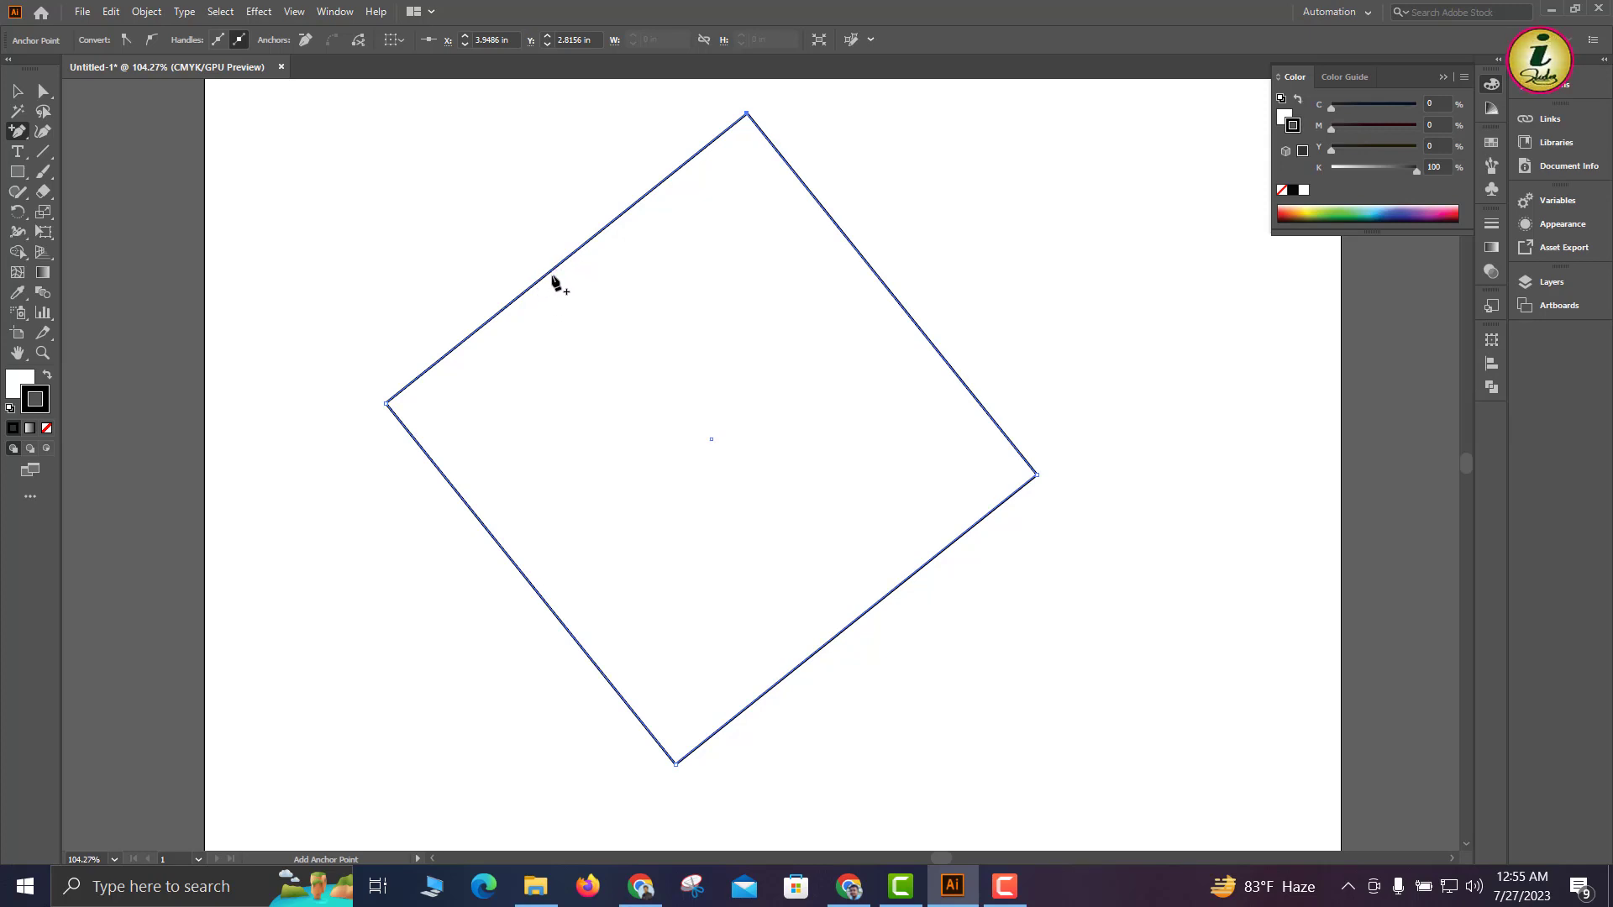
pyautogui.click(552, 270)
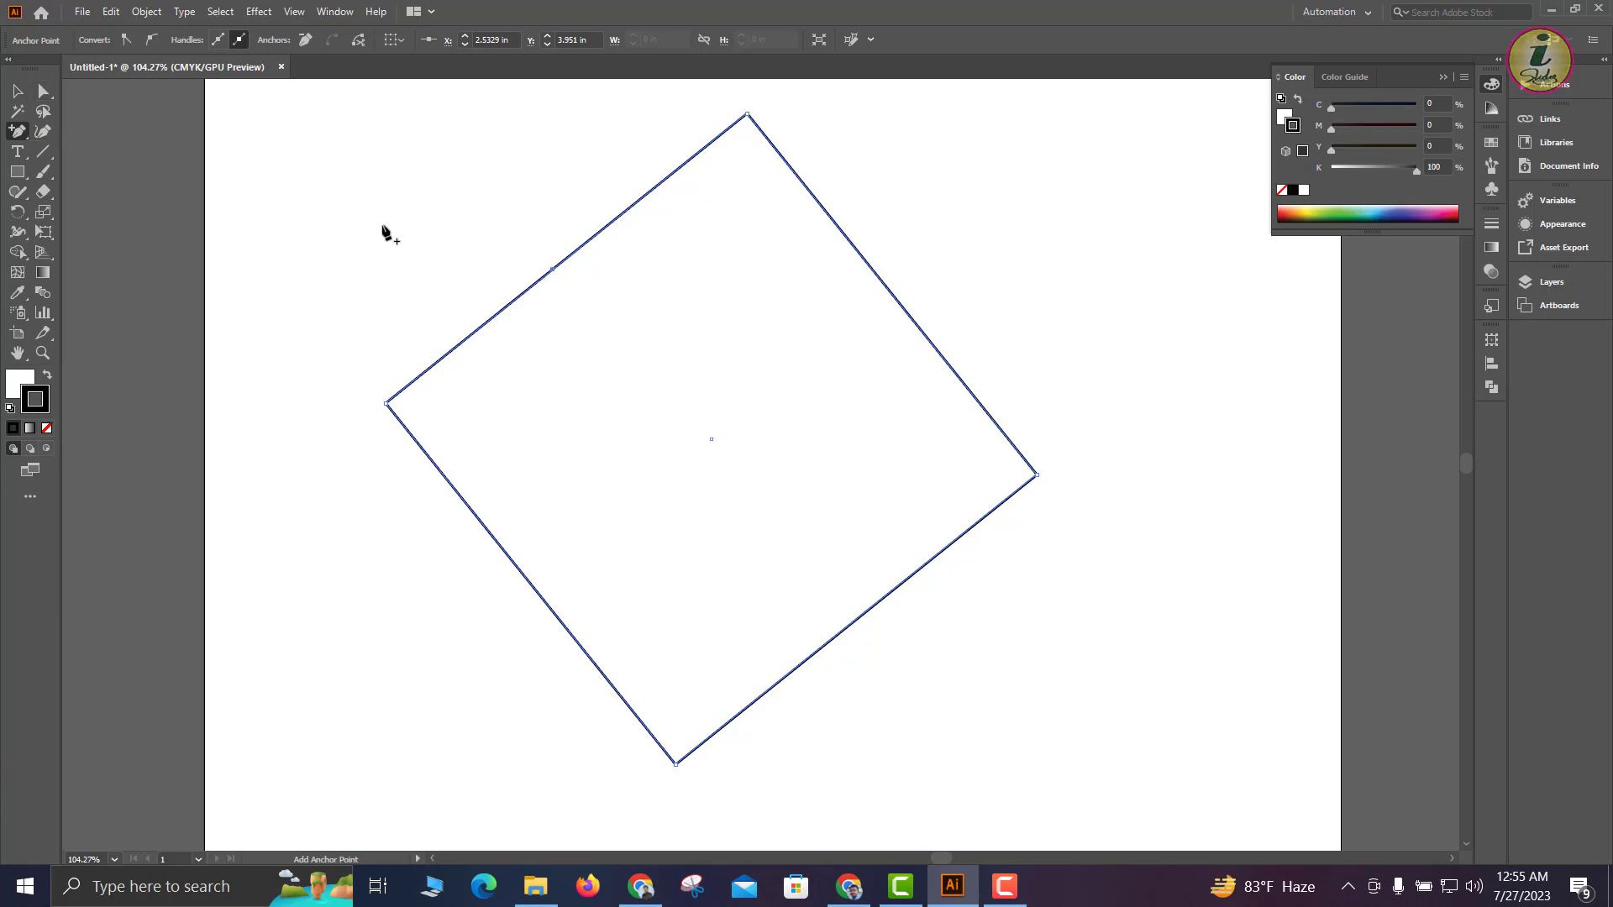
# Bend the upper-left edge into an S-curve at the added point with the Anchor Point tool and deselect the shape
pyautogui.click(25, 128)
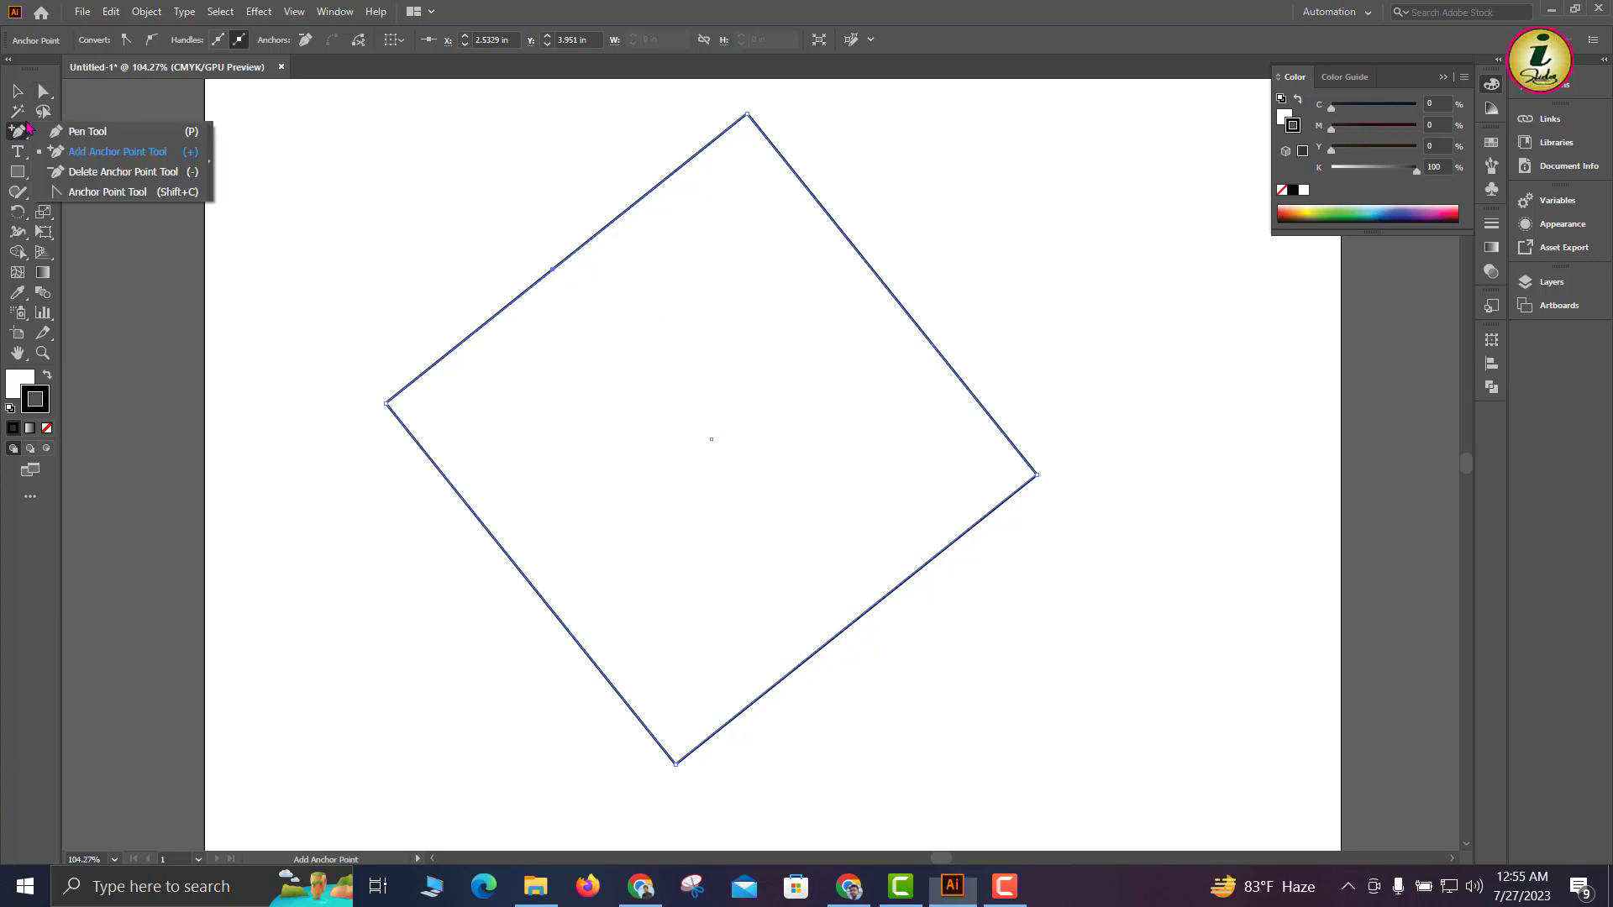
pyautogui.click(108, 192)
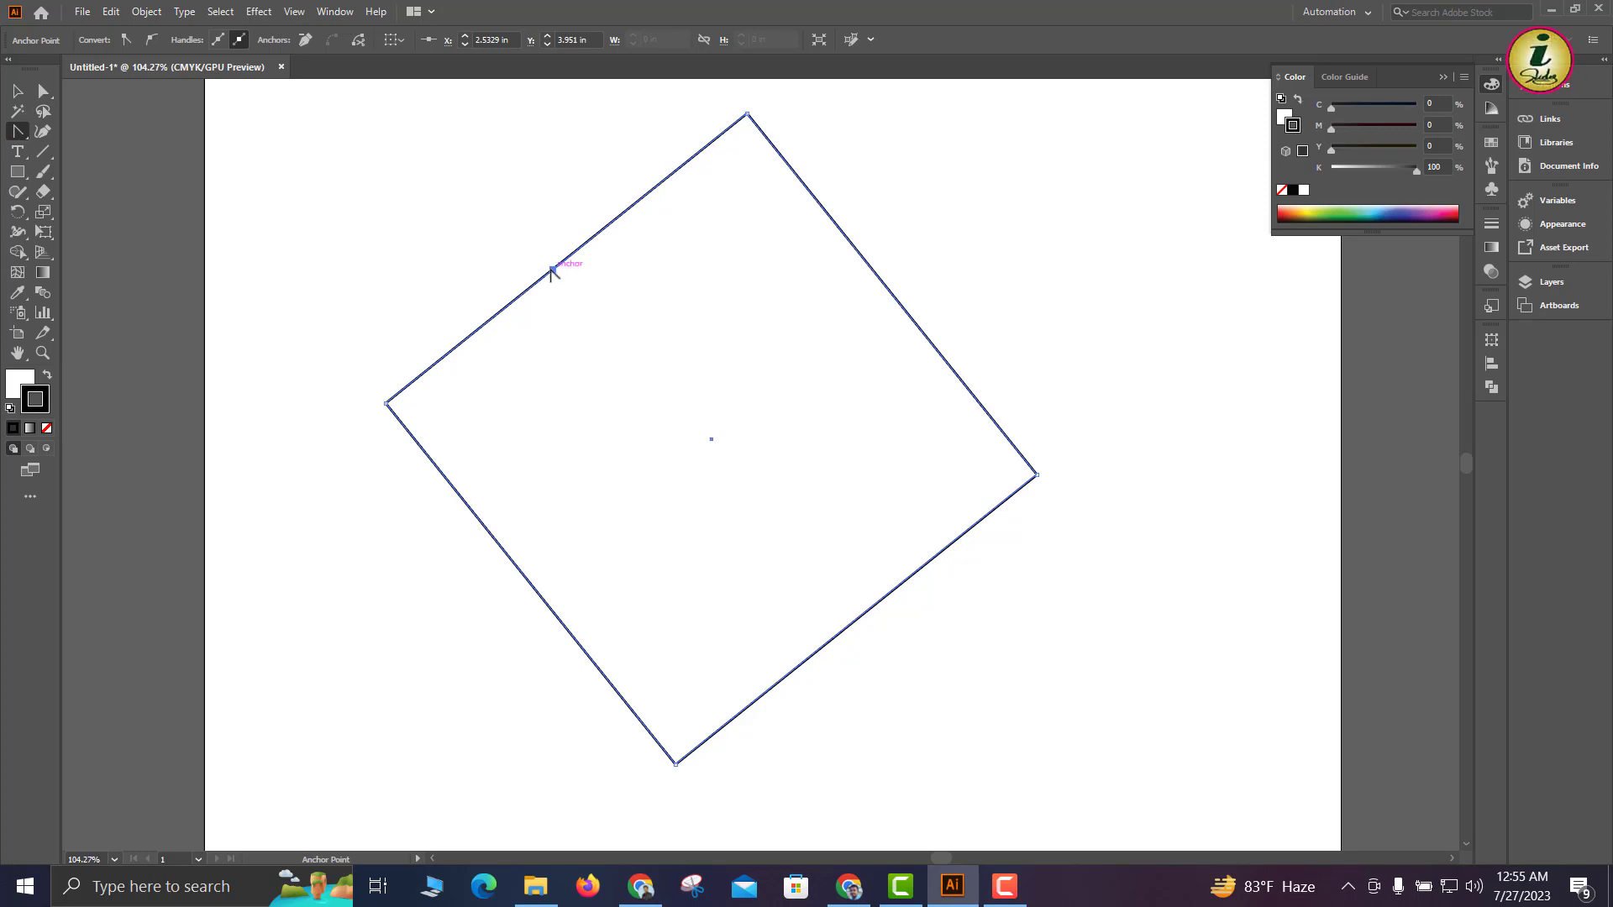
pyautogui.moveTo(552, 269); pyautogui.dragTo(742, 278)
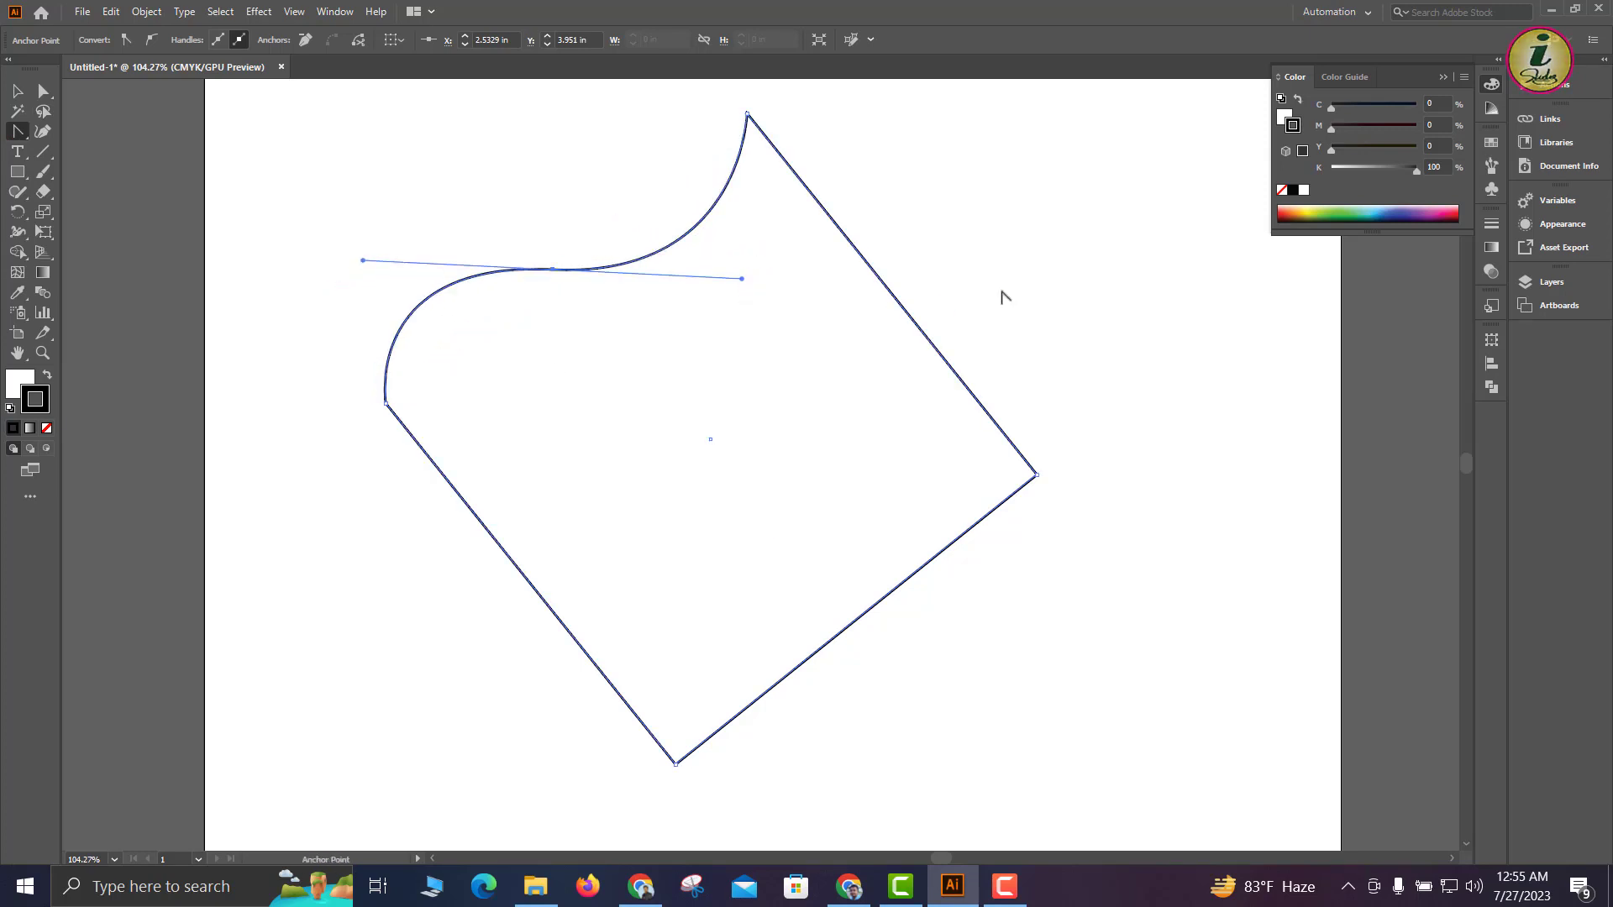
pyautogui.press('v')
pyautogui.click(343, 445)
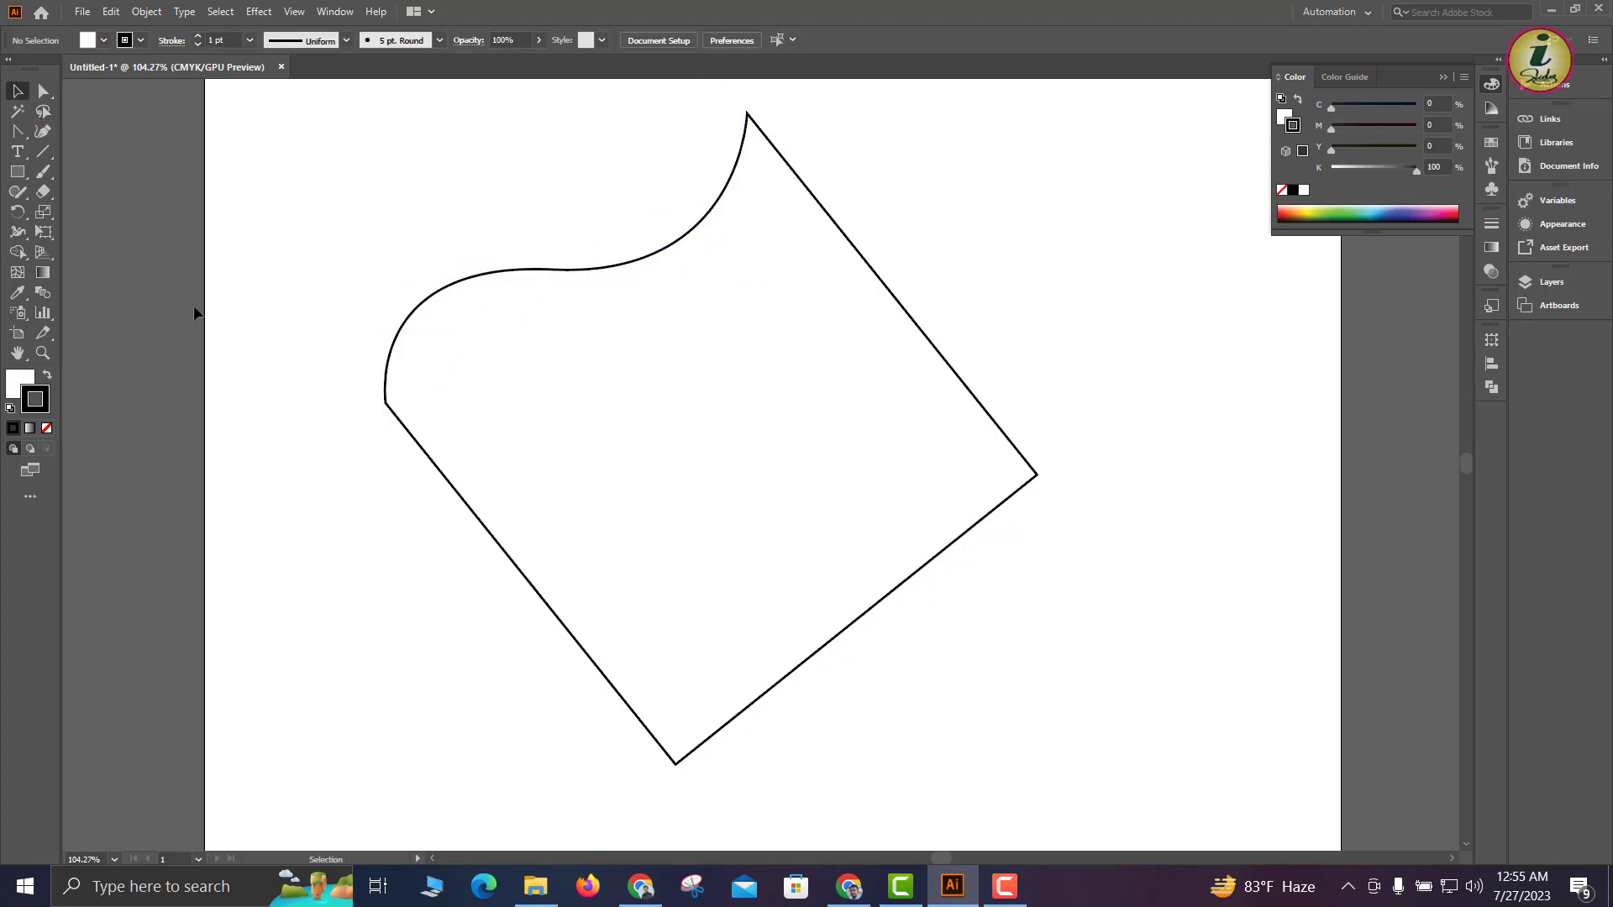
# Draw a square about 1.88 in wide near the artboard's left edge, below the curved shape
pyautogui.click(43, 131)
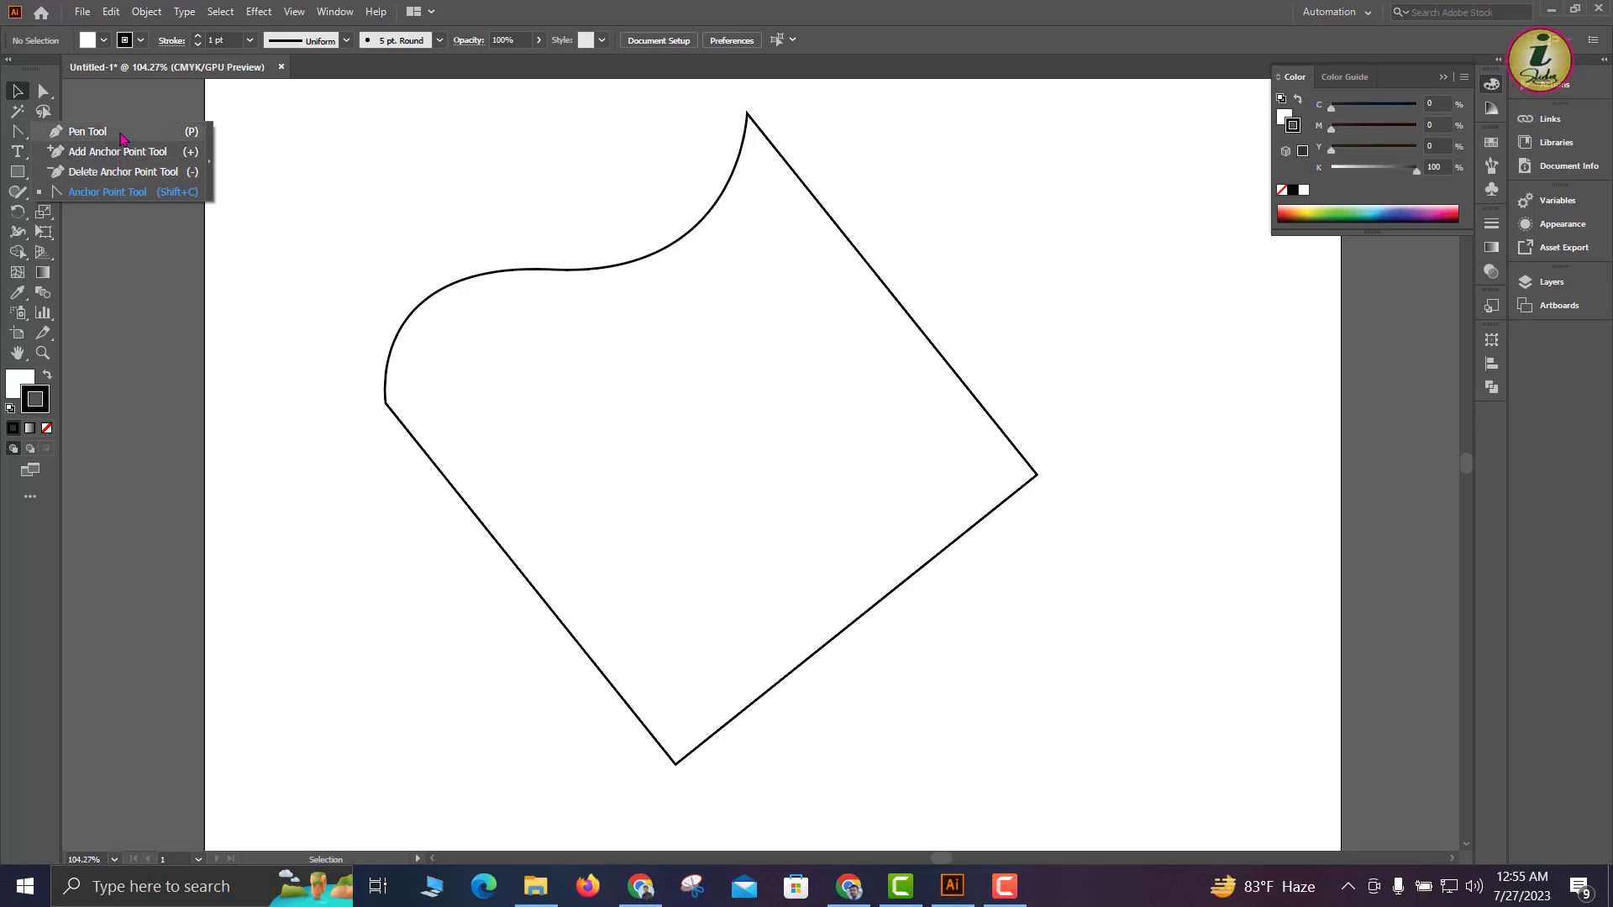
pyautogui.click(120, 134)
pyautogui.click(18, 173)
pyautogui.scroll(-5, 571, 403)
pyautogui.moveTo(579, 705); pyautogui.dragTo(486, 444)
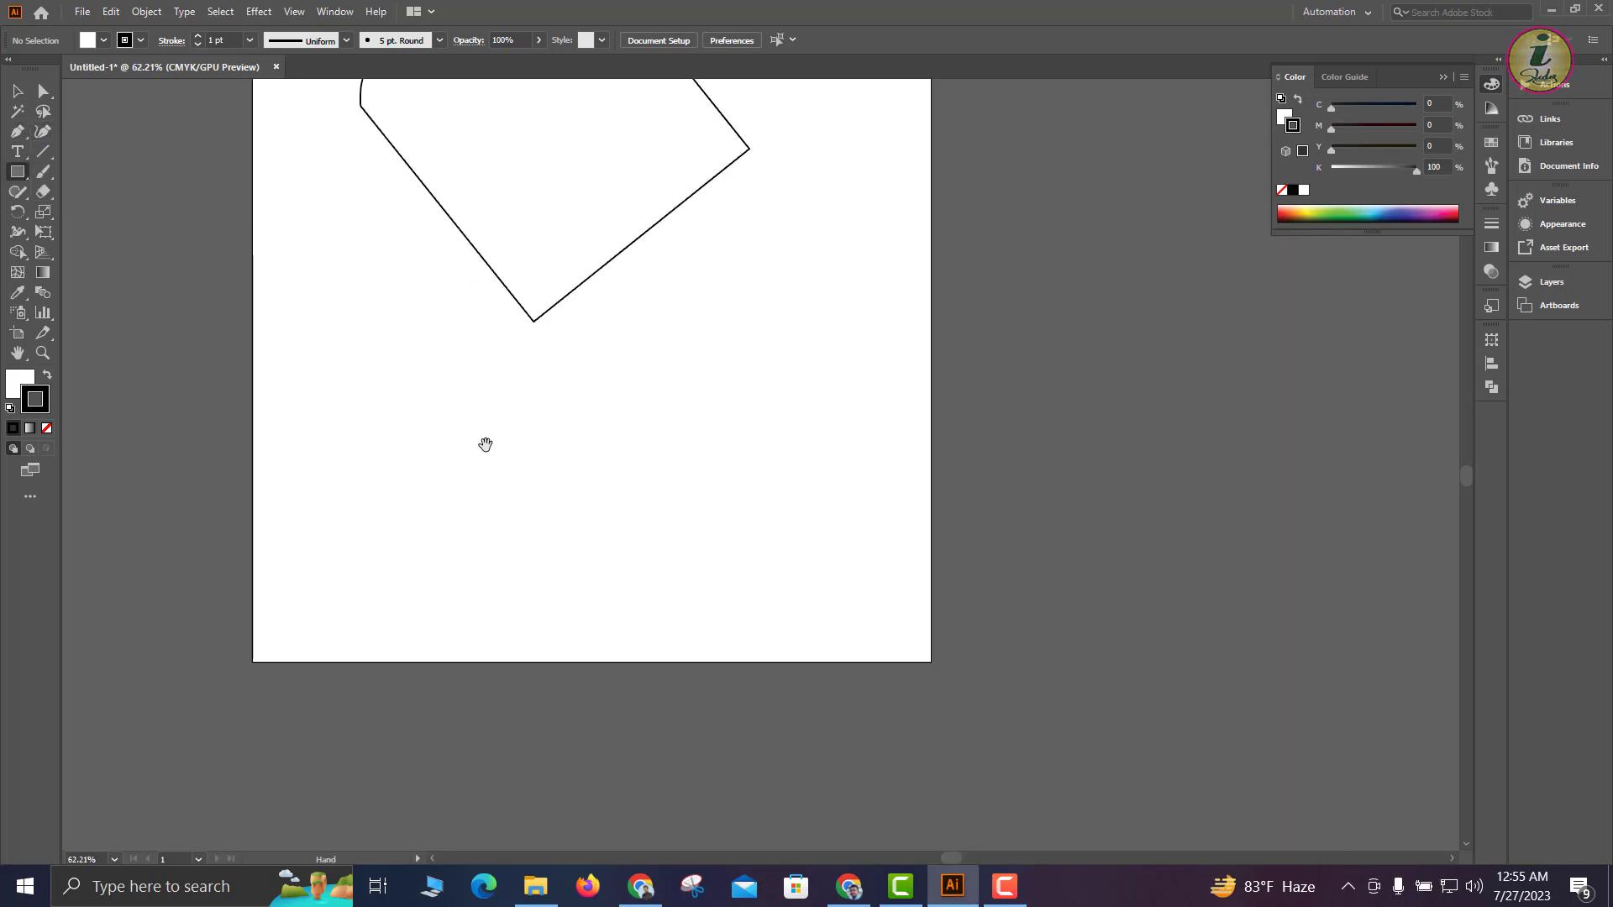
pyautogui.moveTo(263, 328); pyautogui.dragTo(418, 482)
pyautogui.moveTo(299, 336)
pyautogui.mouseDown()
pyautogui.moveTo(518, 537)
pyautogui.moveTo(703, 655)
pyautogui.moveTo(561, 688)
pyautogui.moveTo(558, 537)
pyautogui.mouseUp()
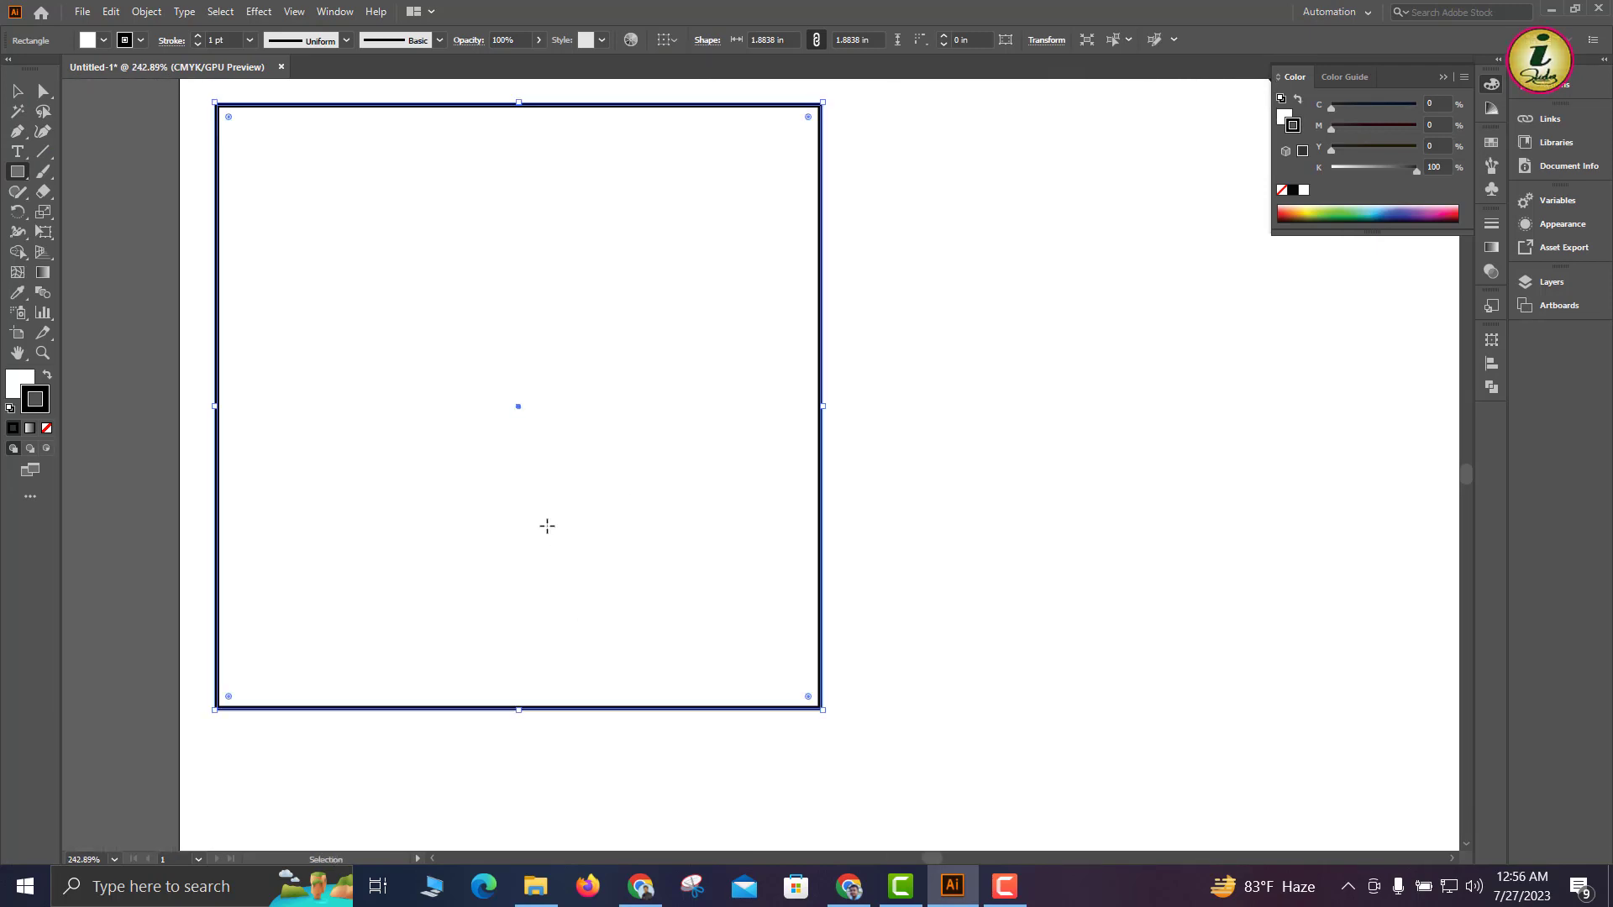
pyautogui.hotkey('ctrl', 'space')
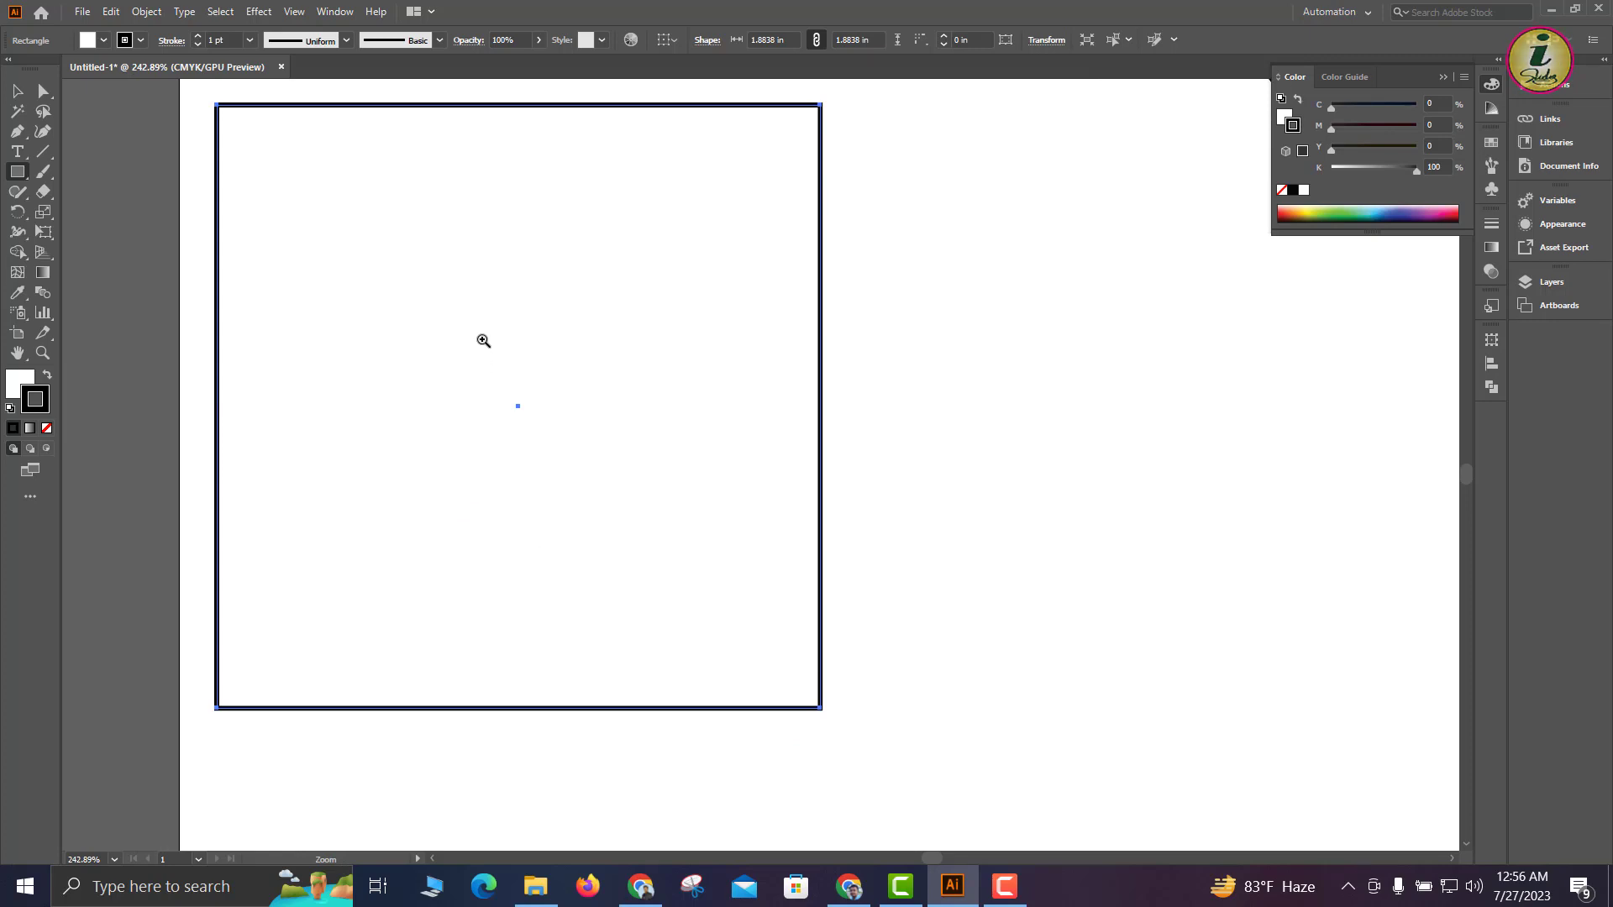
pyautogui.moveTo(479, 342); pyautogui.dragTo(528, 346)
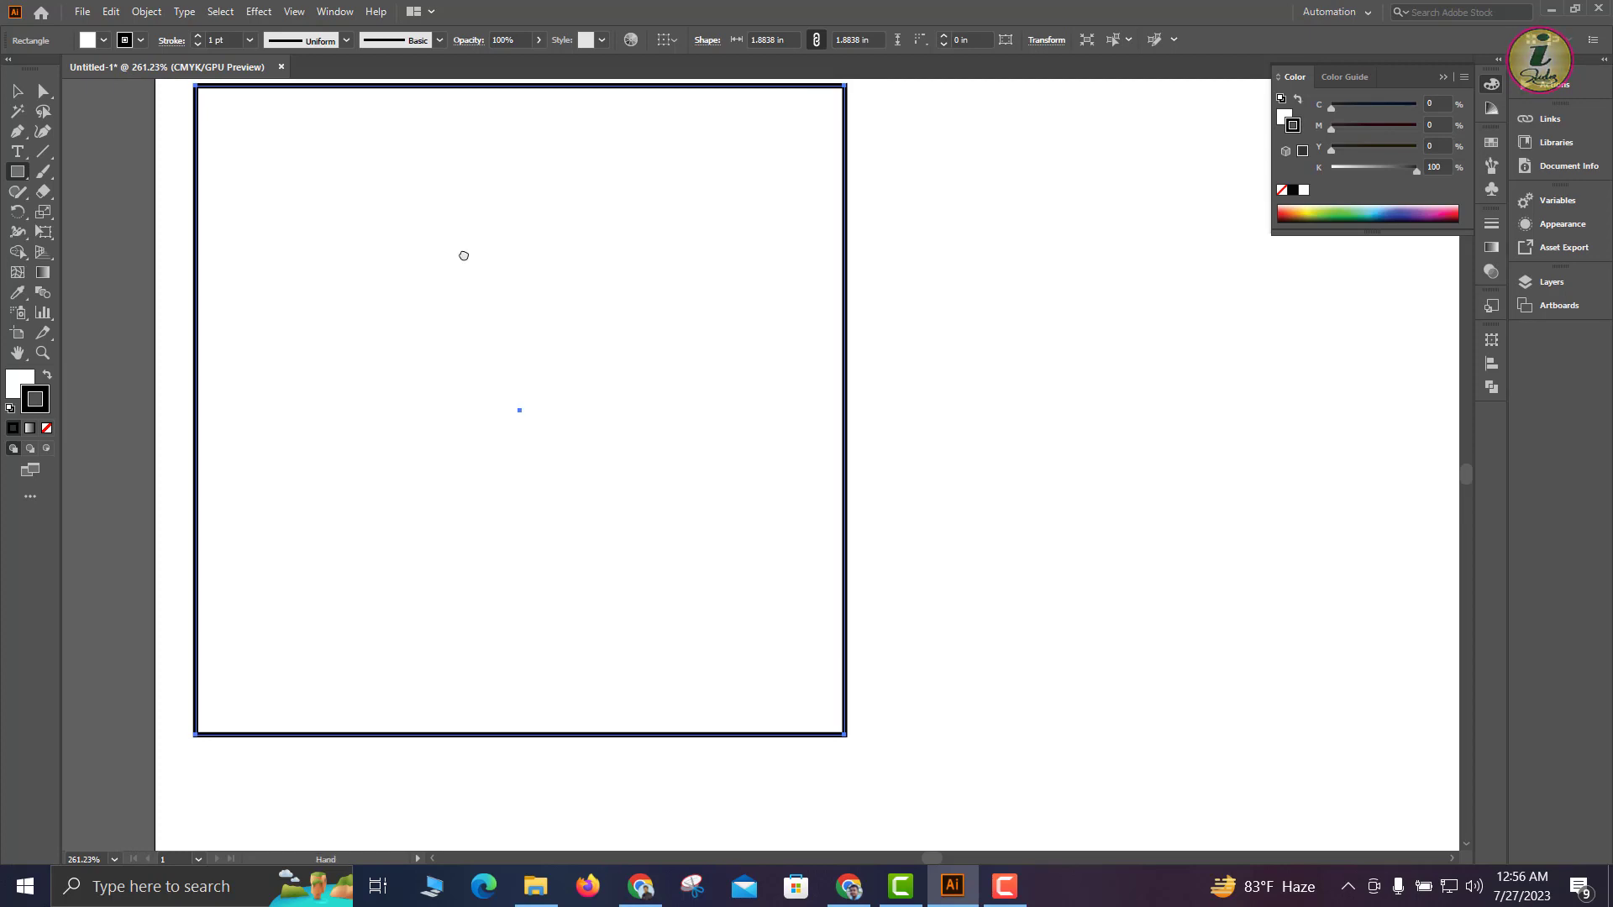
pyautogui.moveTo(461, 252); pyautogui.dragTo(494, 417)
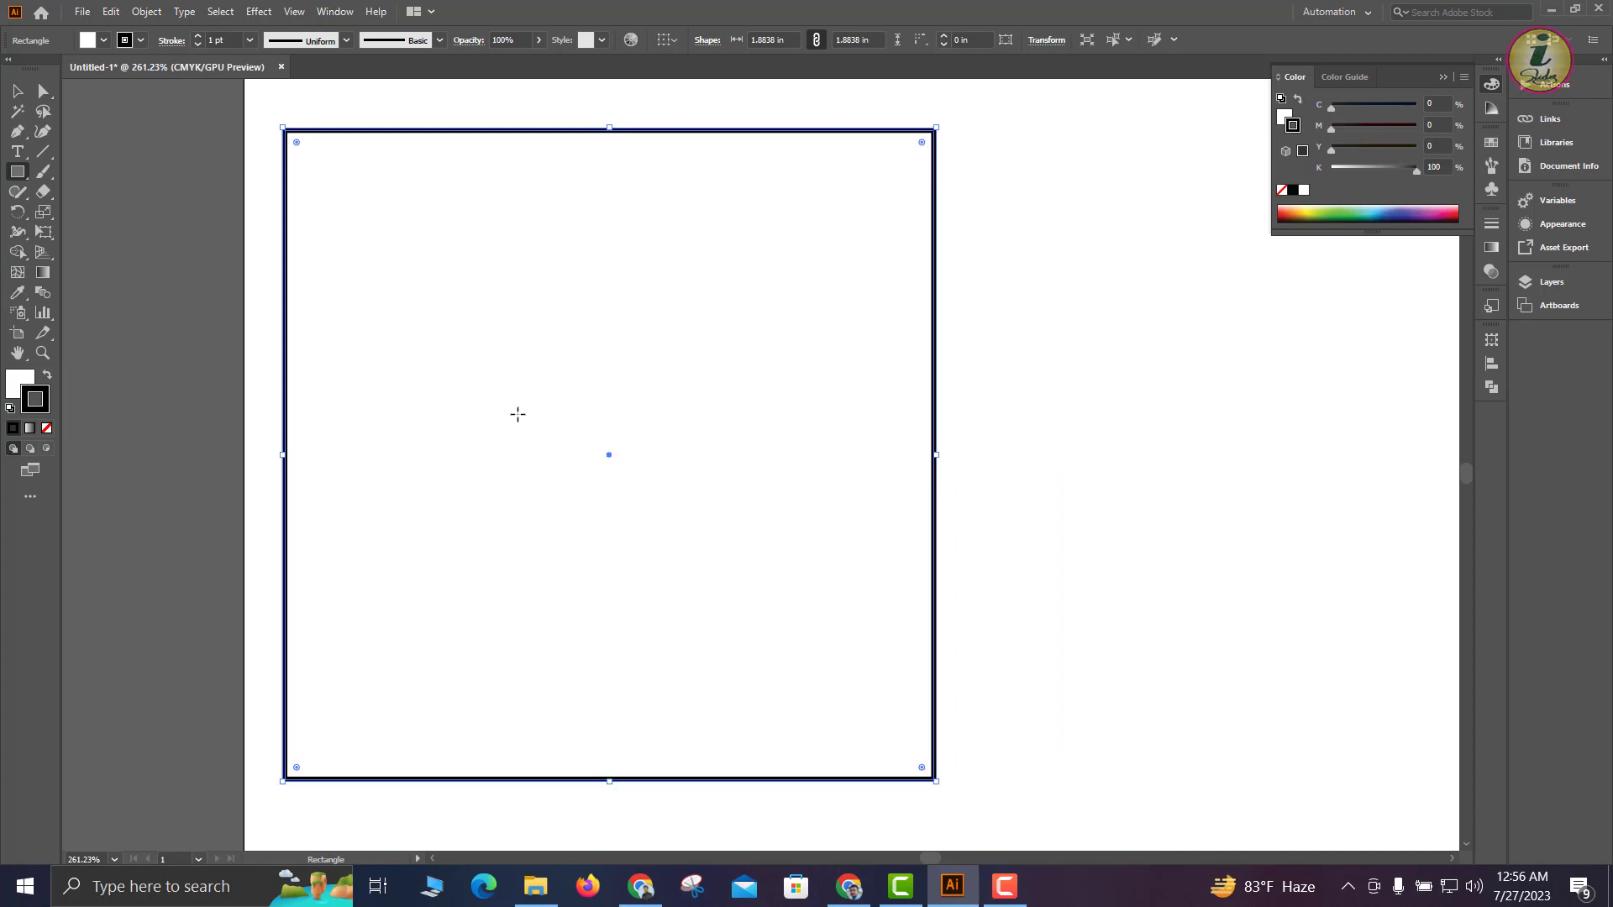
# Draw a closed, irregular four-sided shape with the Pen tool, overlapping the right side of the small square
pyautogui.click(18, 132)
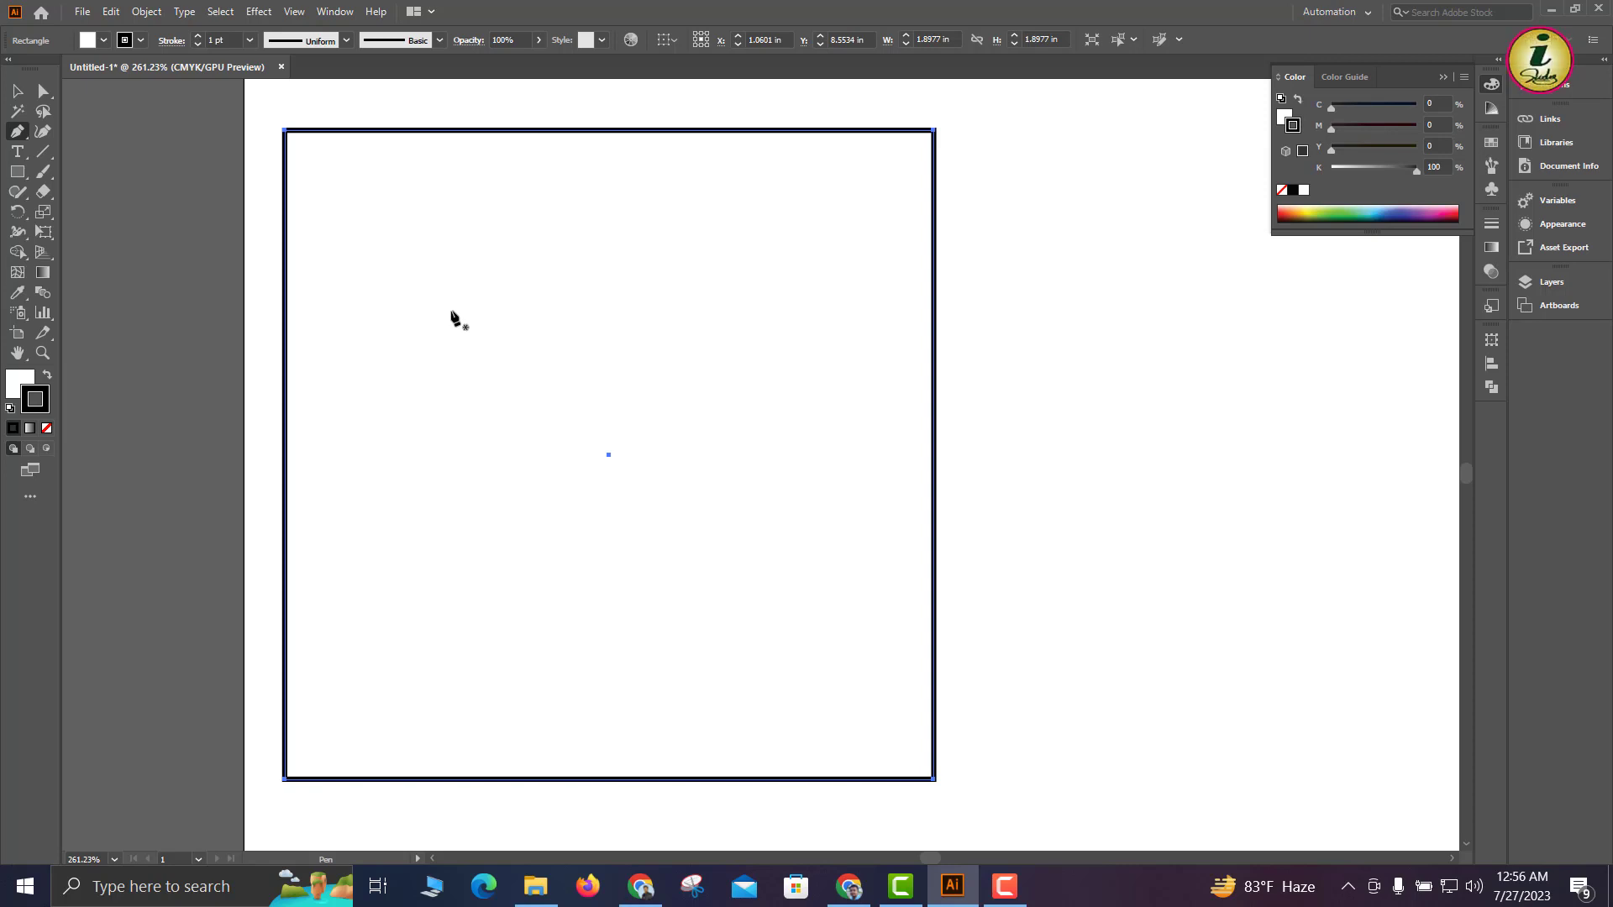
pyautogui.press('ctrl')
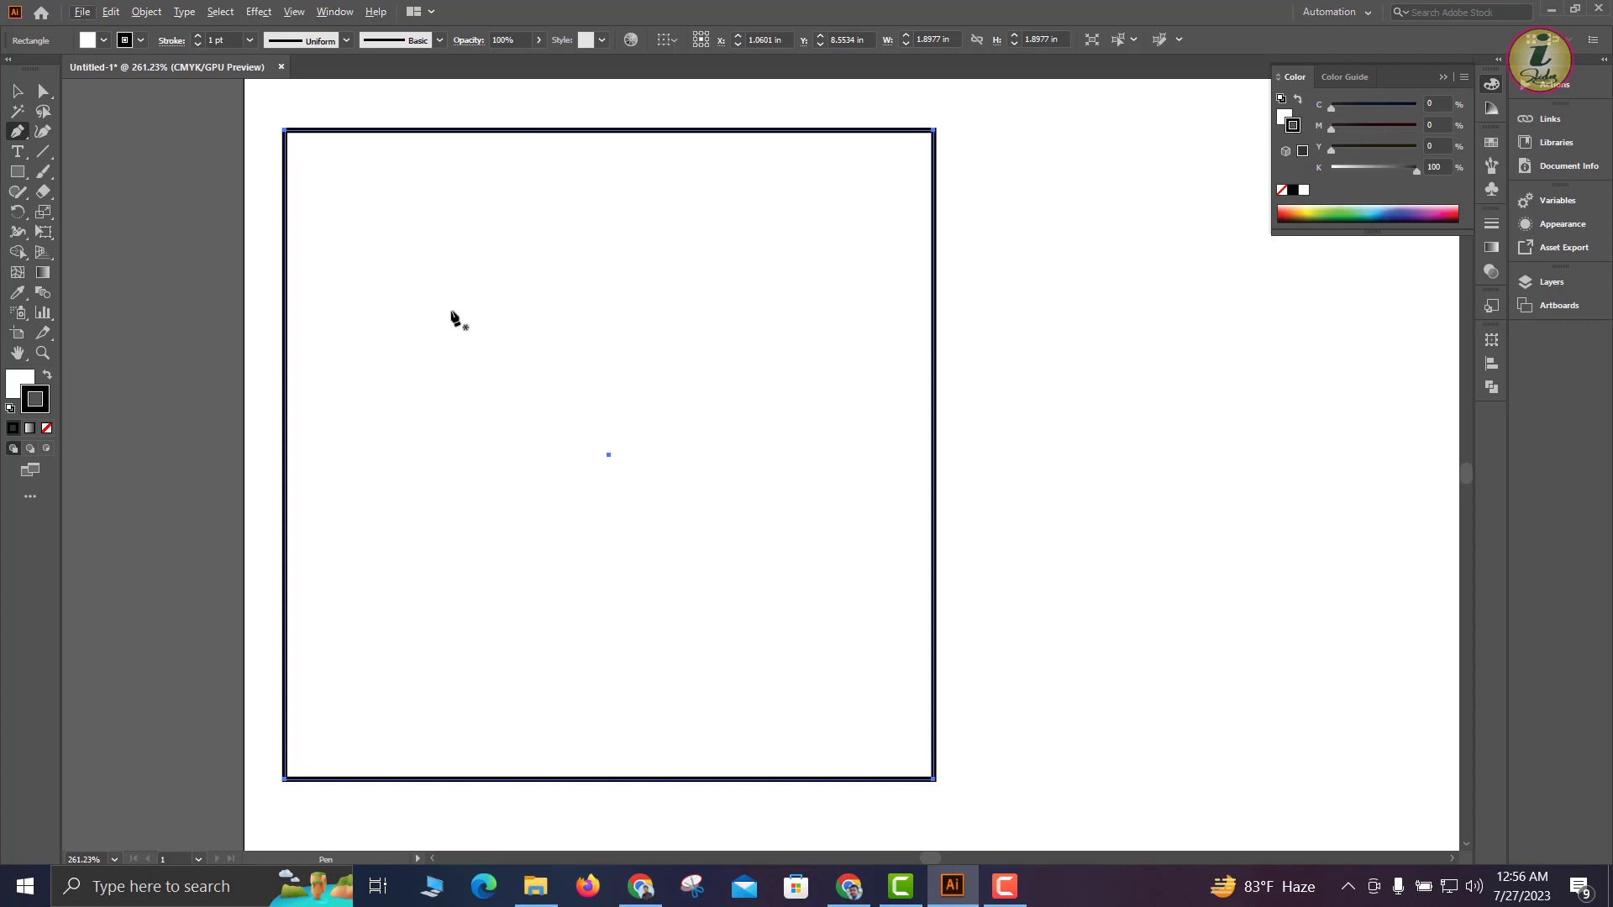
pyautogui.press('ctrl')
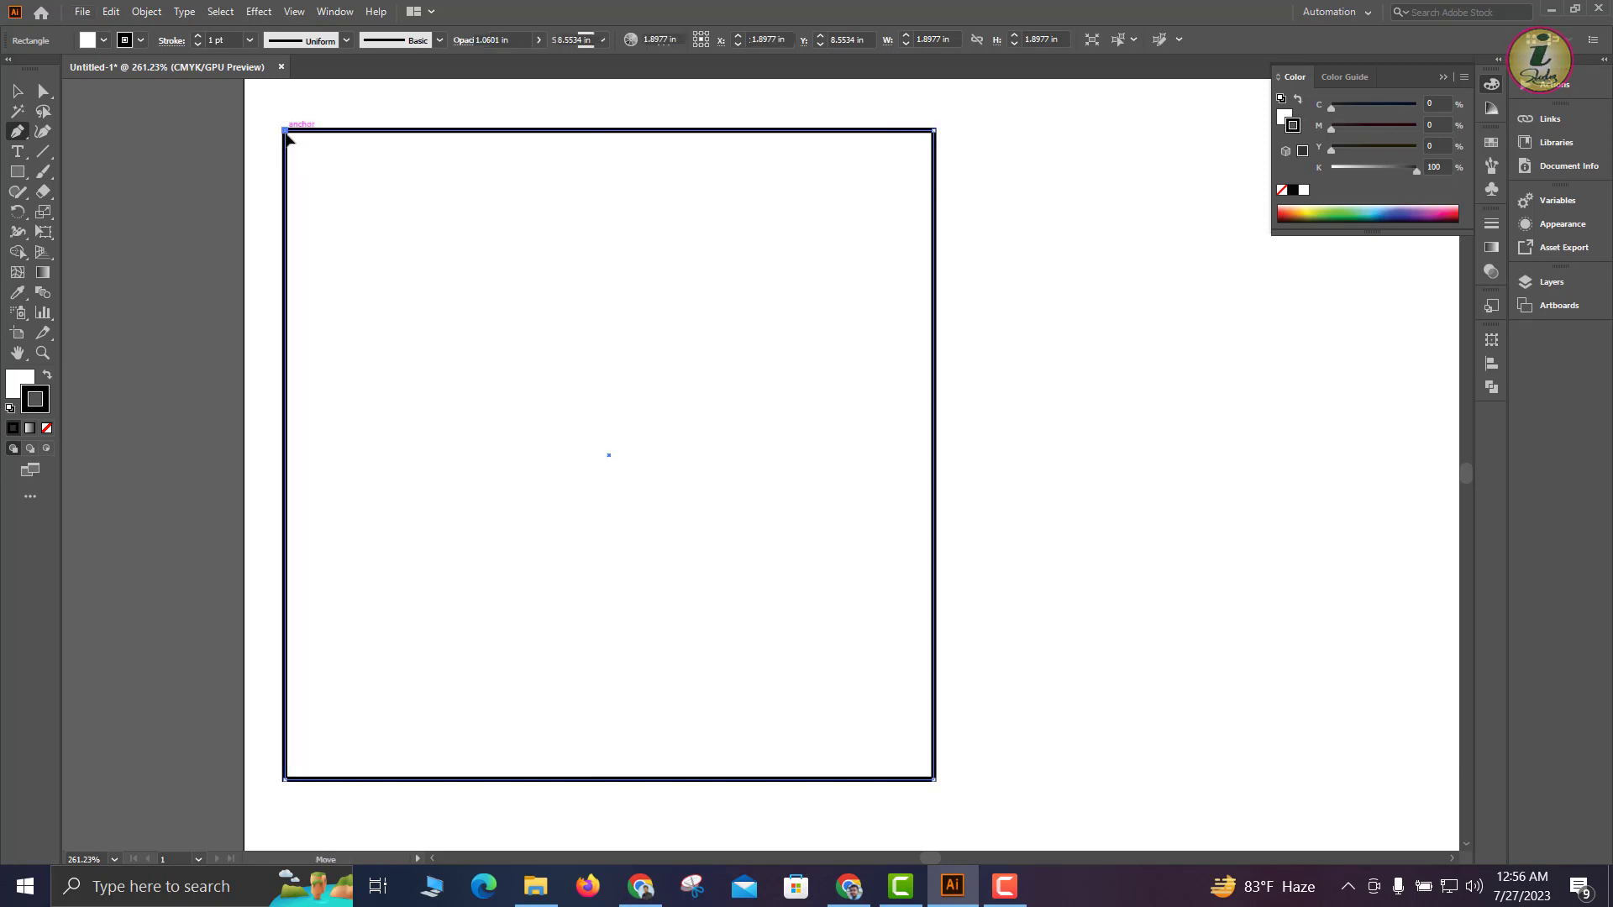
pyautogui.click(17, 131)
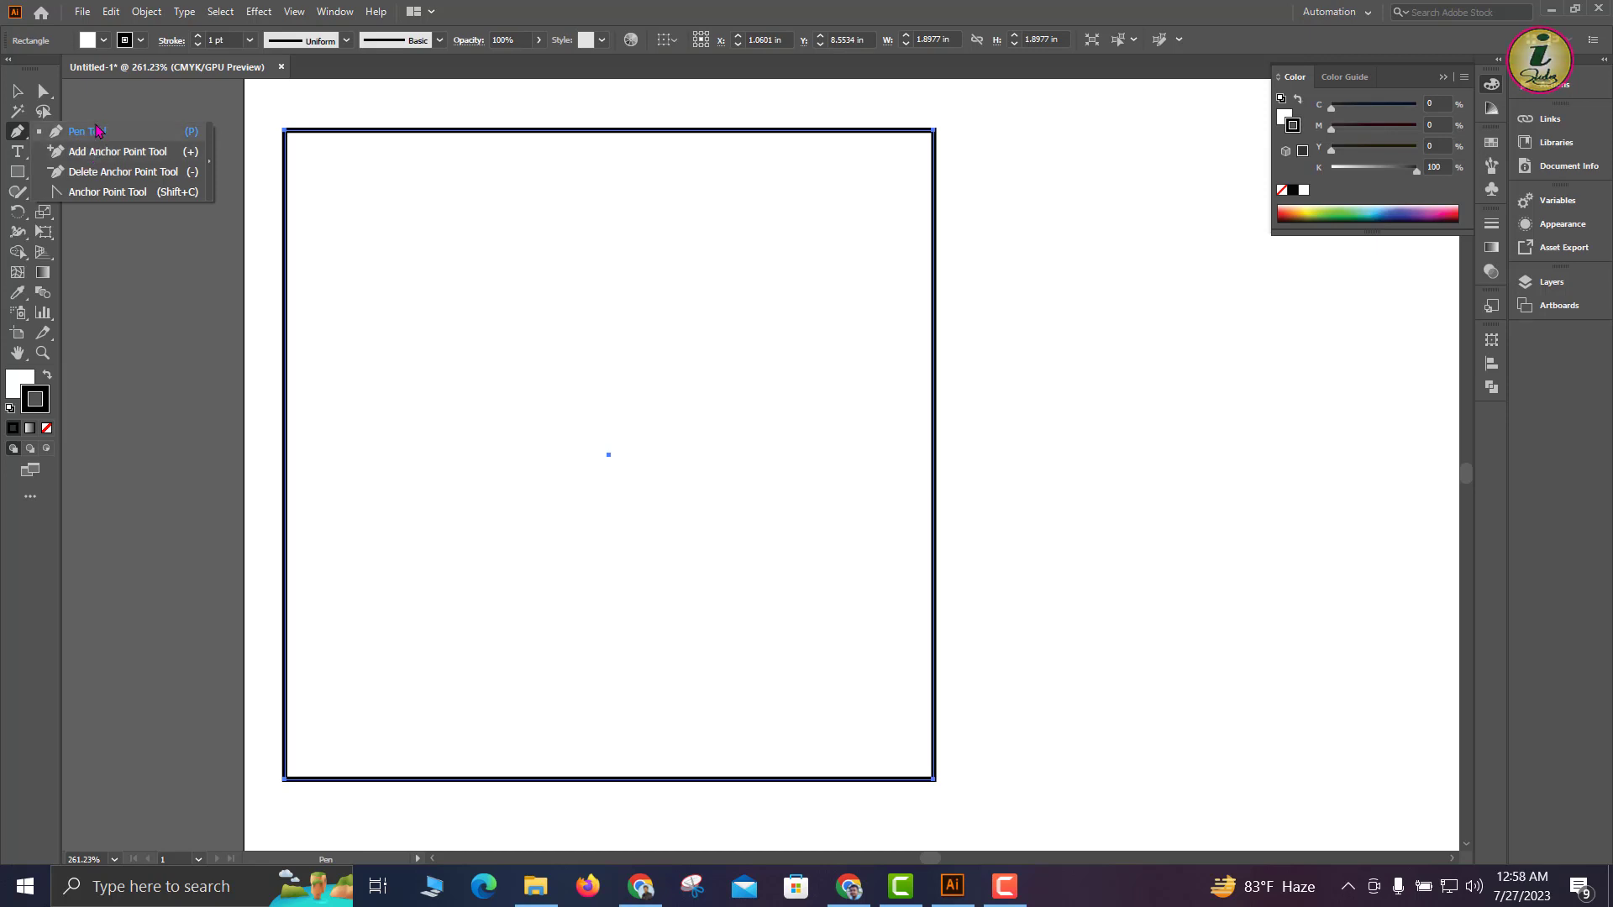
pyautogui.click(97, 132)
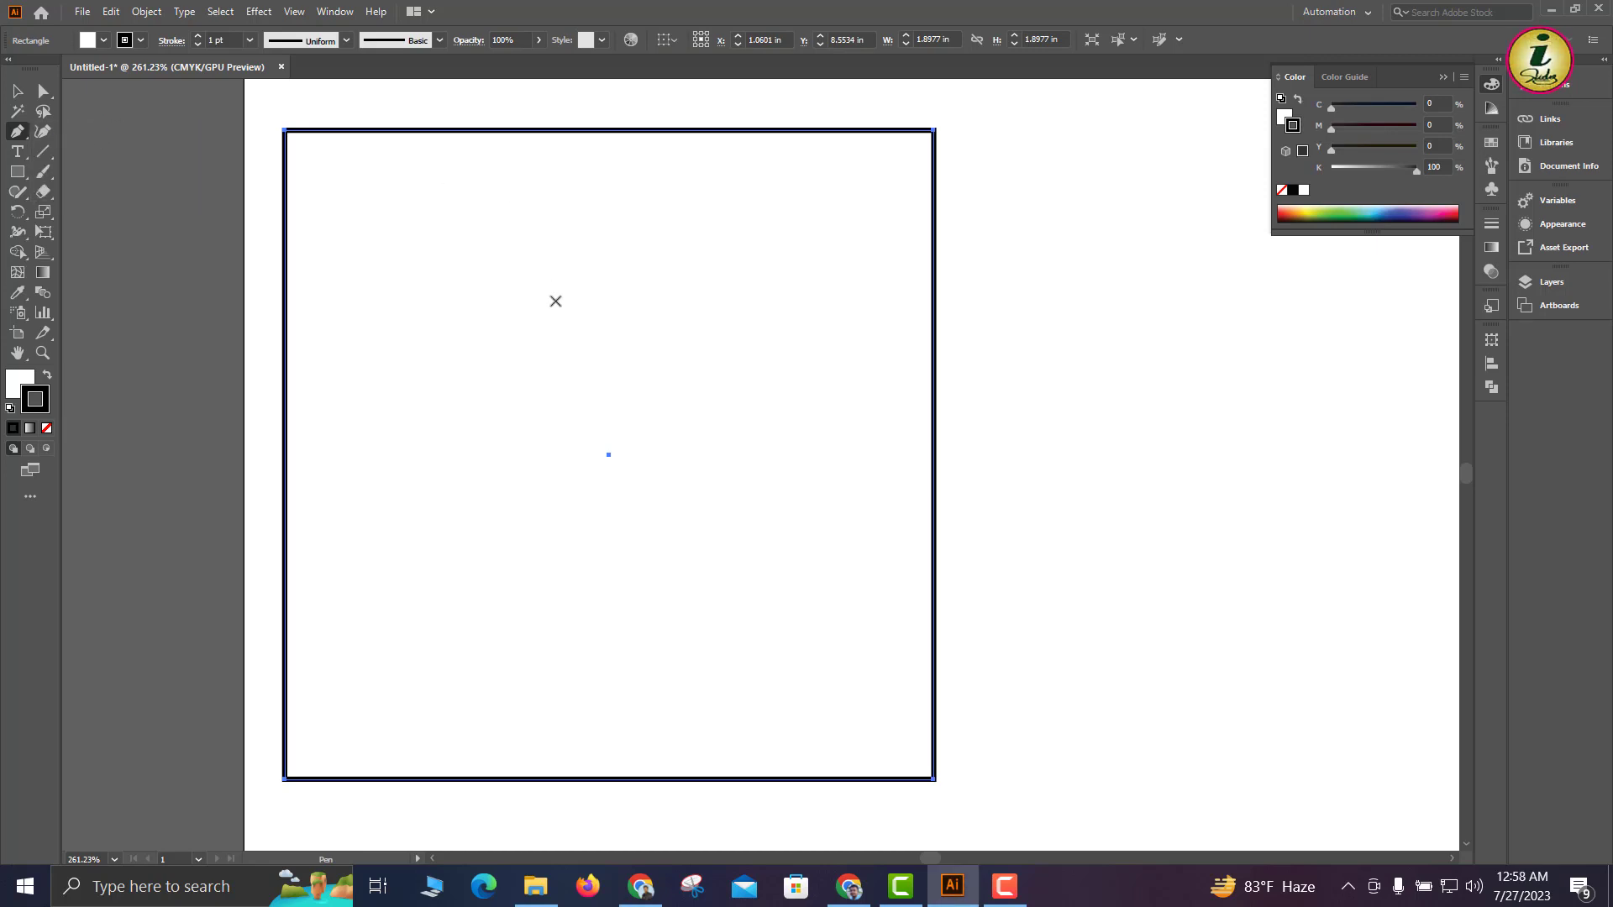
pyautogui.click(550, 273)
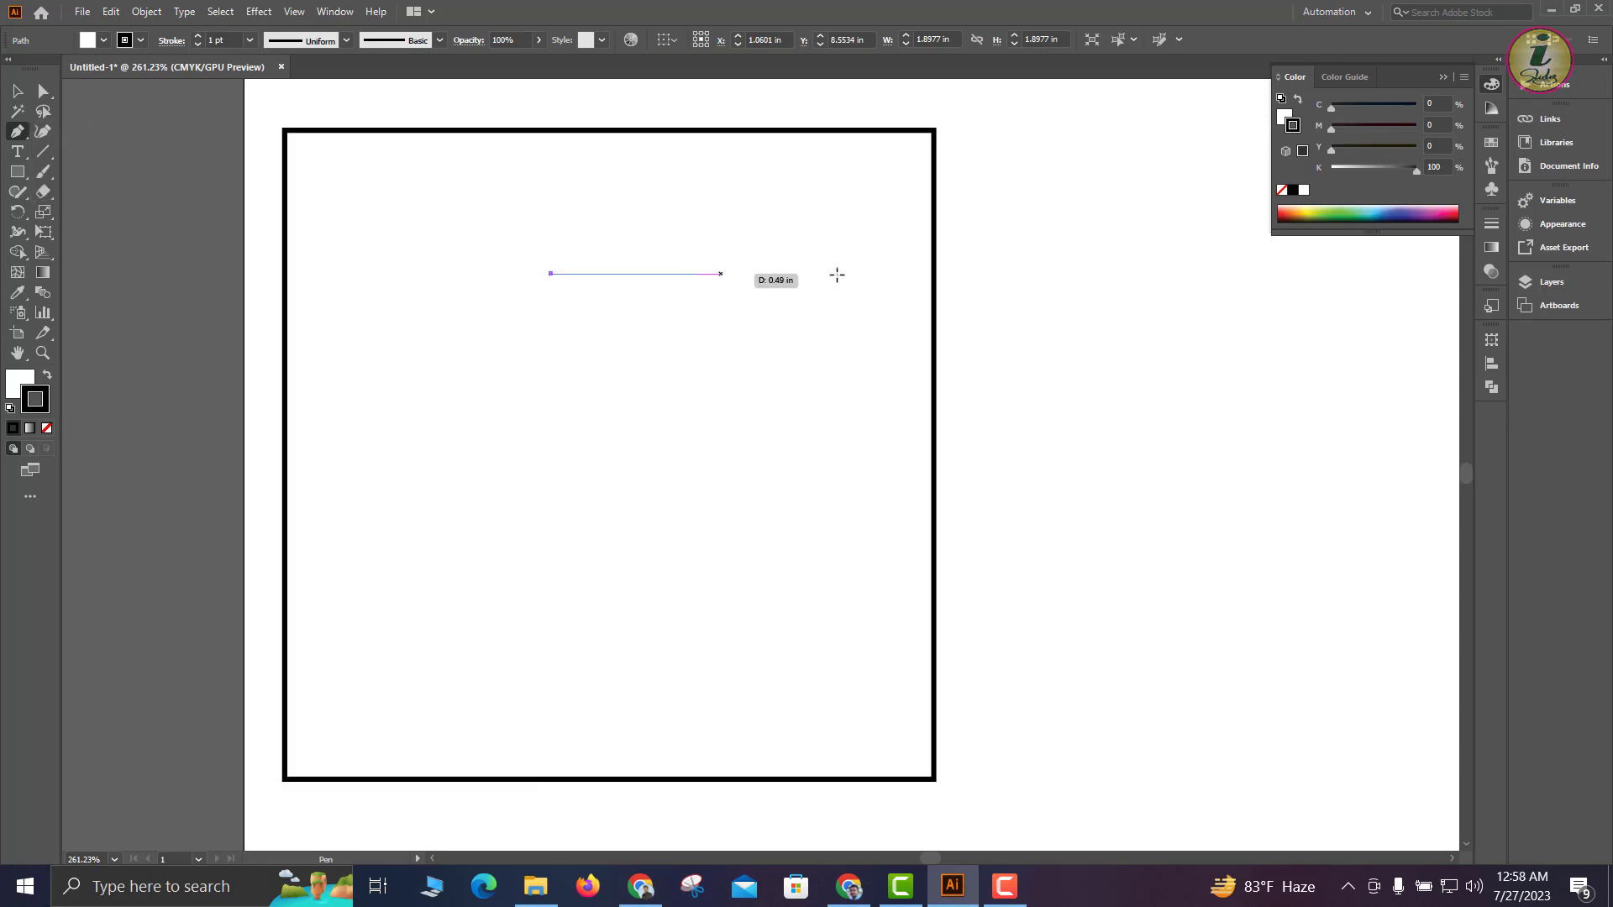
pyautogui.click(1107, 262)
pyautogui.click(1136, 544)
pyautogui.click(598, 641)
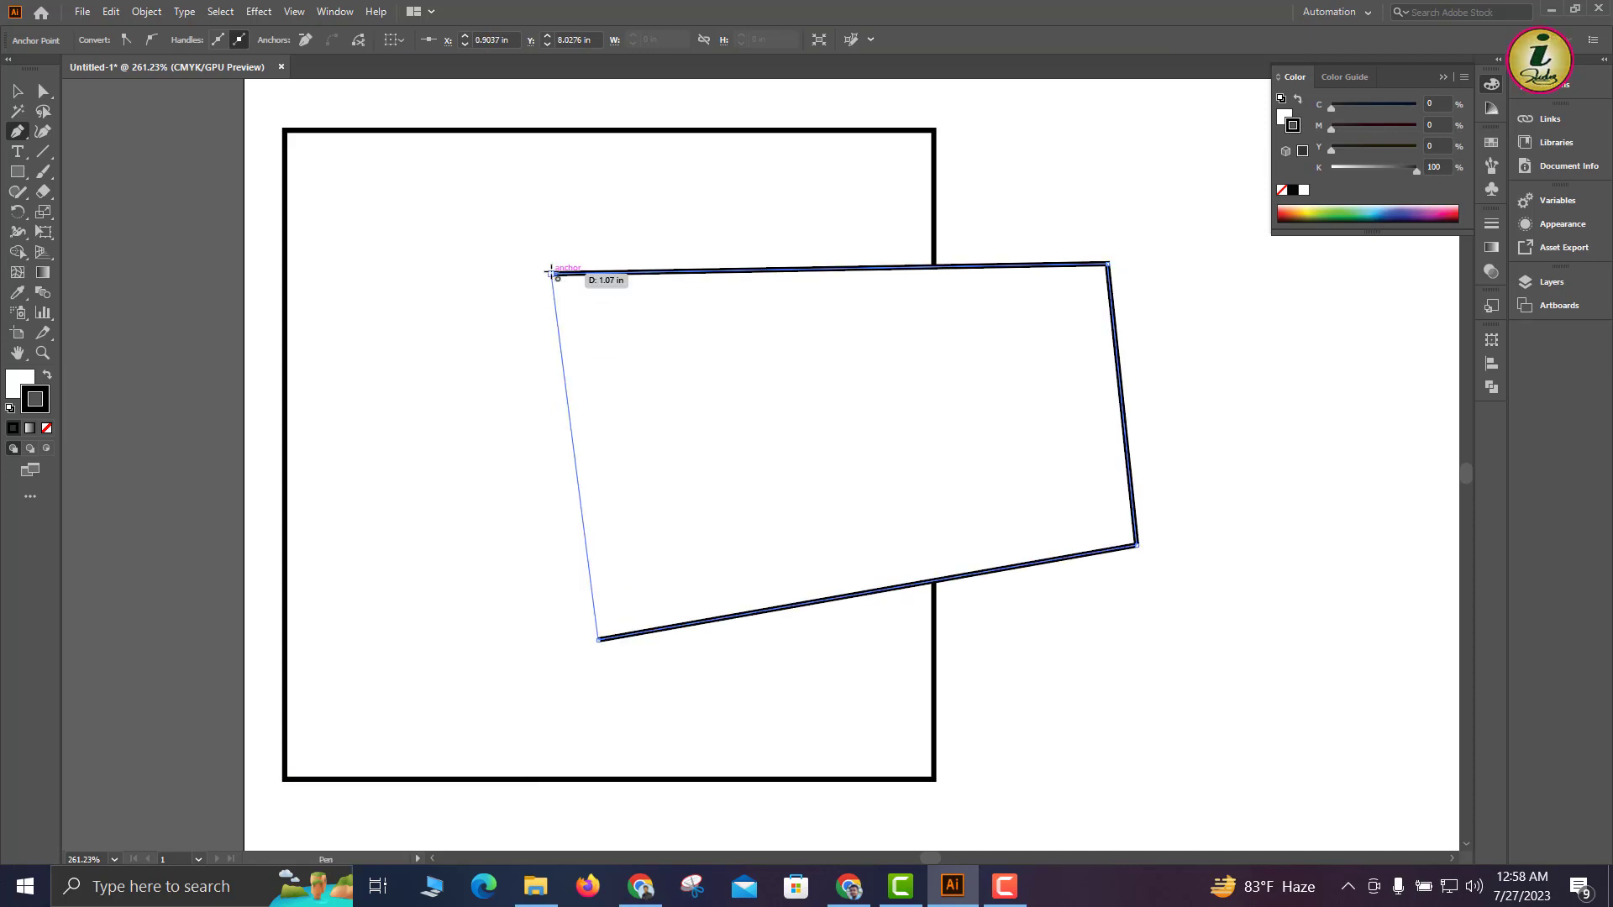
pyautogui.click(552, 274)
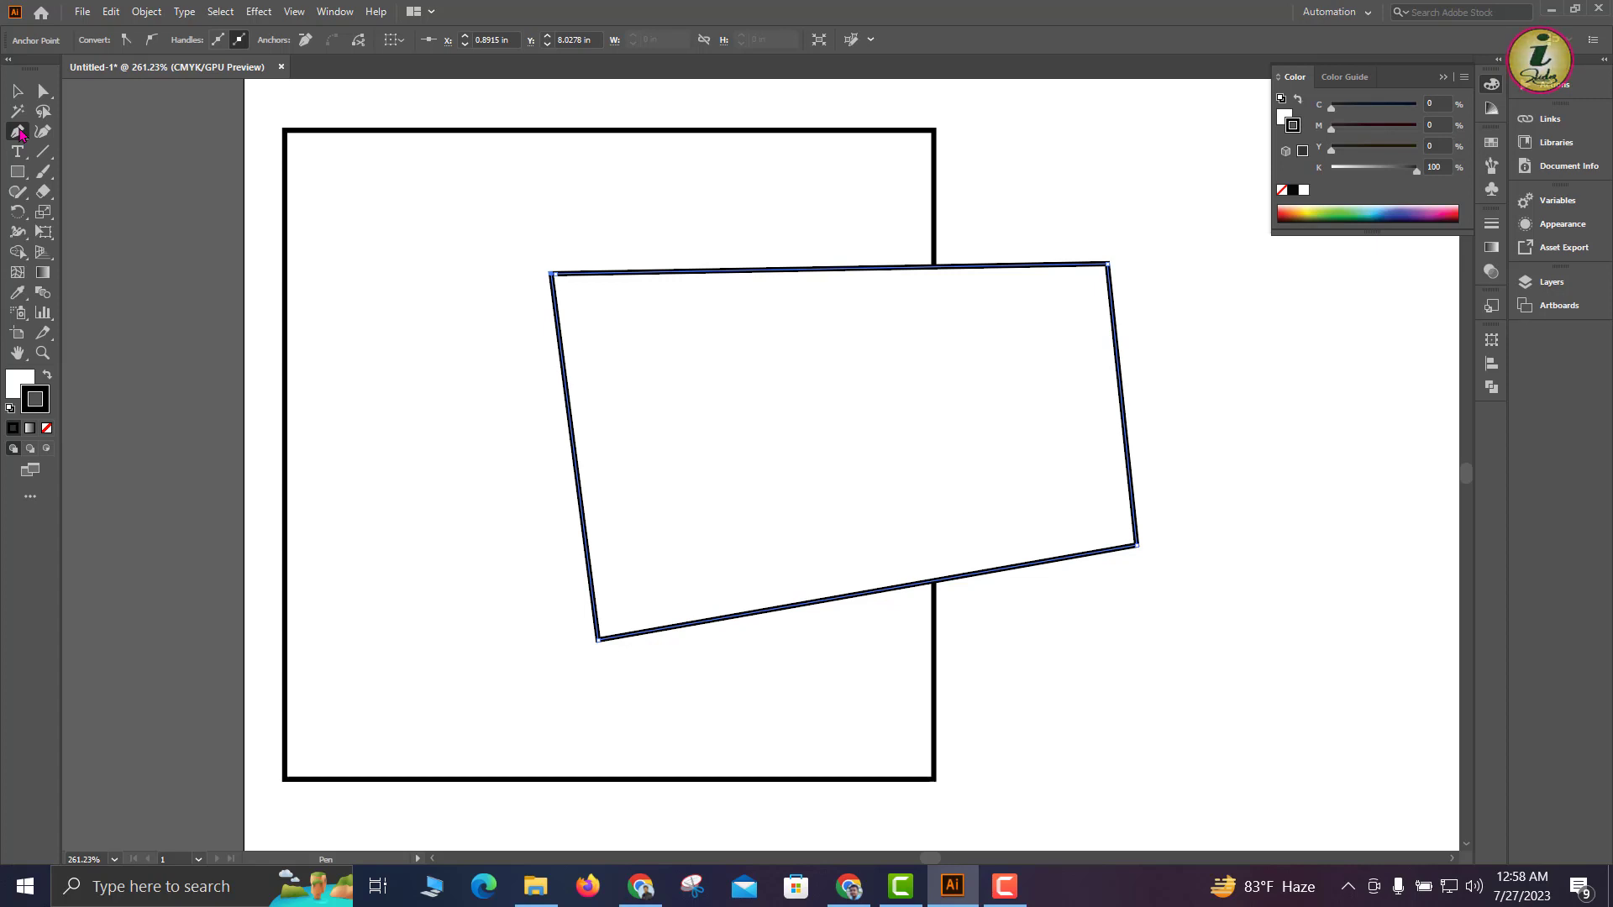
# Remove all four points of the irregular four-sided shape one by one with the Delete Anchor Point tool
pyautogui.moveTo(17, 132); pyautogui.dragTo(79, 161)
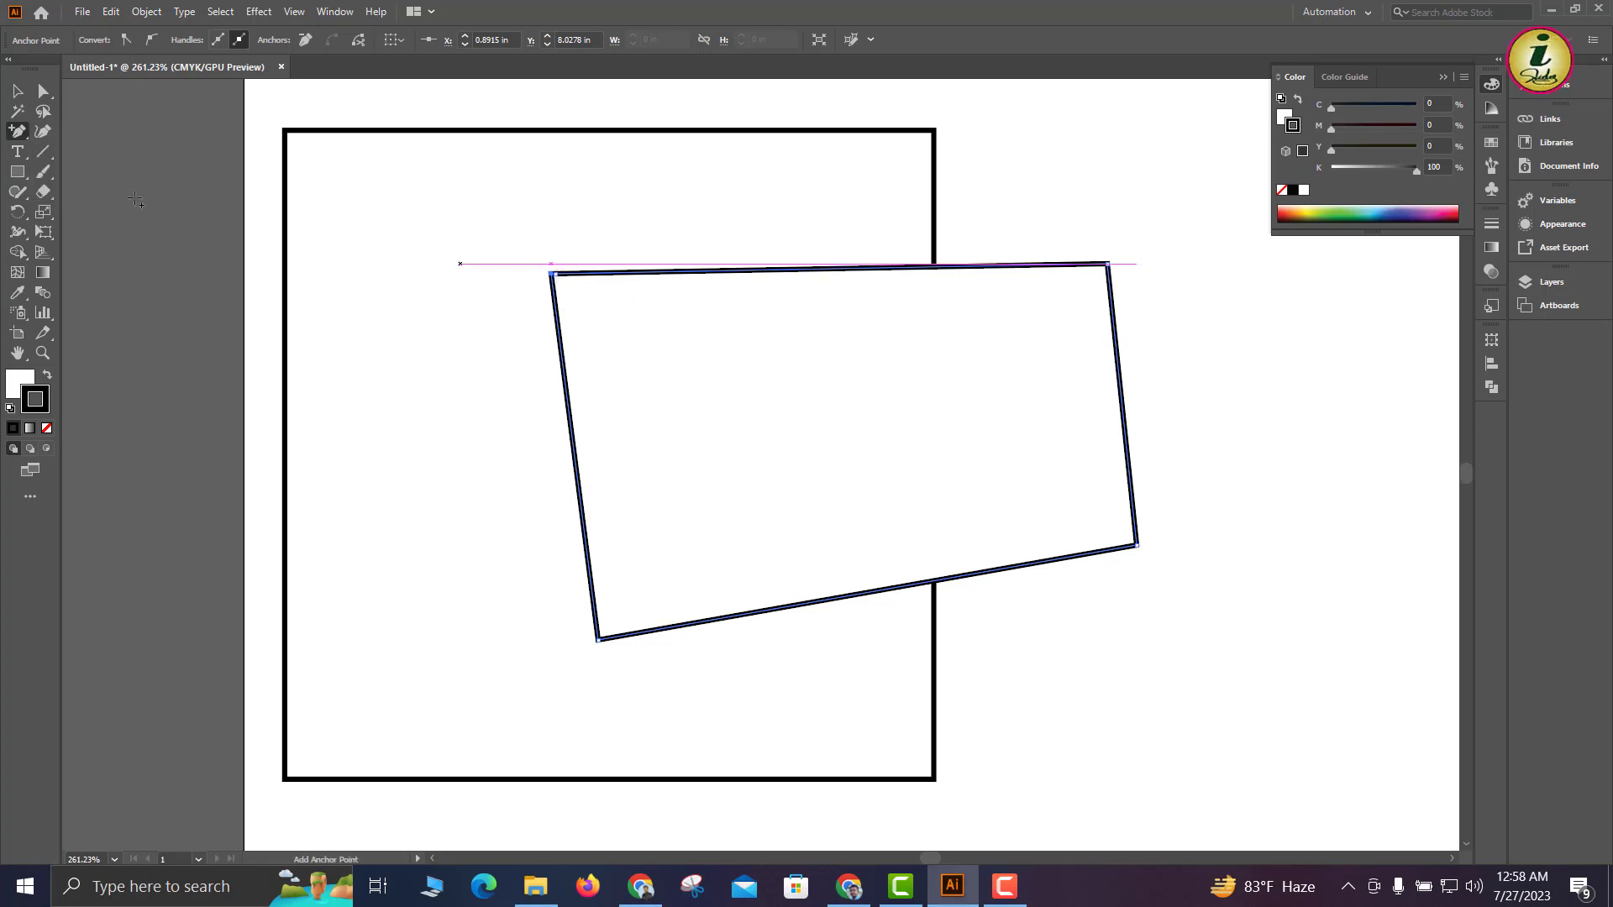
pyautogui.moveTo(17, 132); pyautogui.dragTo(101, 172)
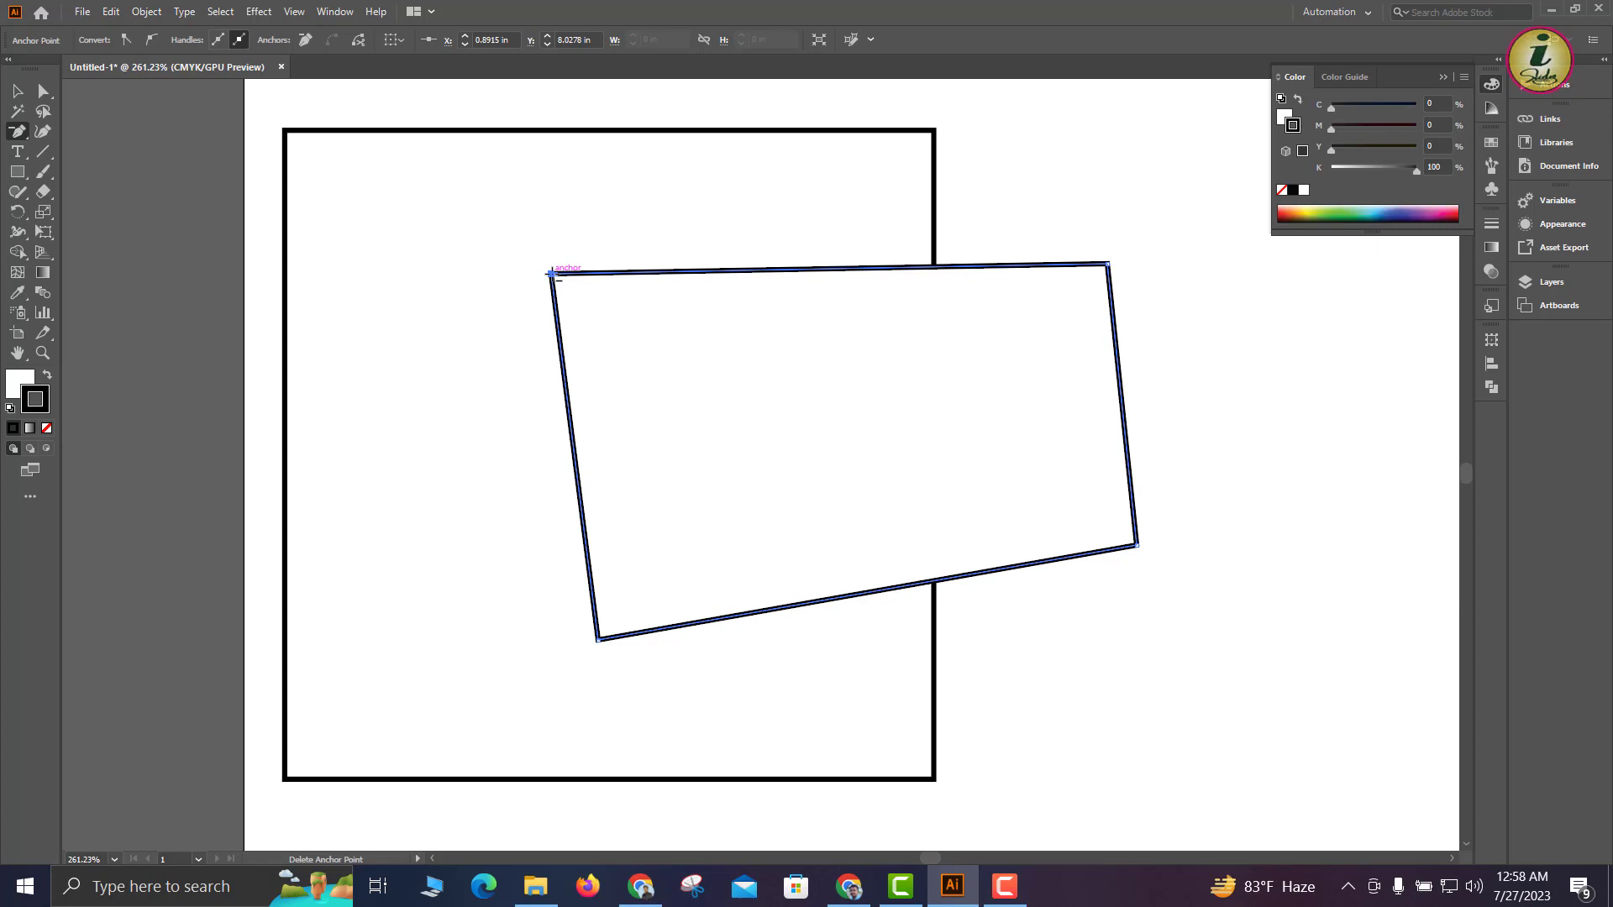
pyautogui.click(551, 273)
pyautogui.click(1107, 265)
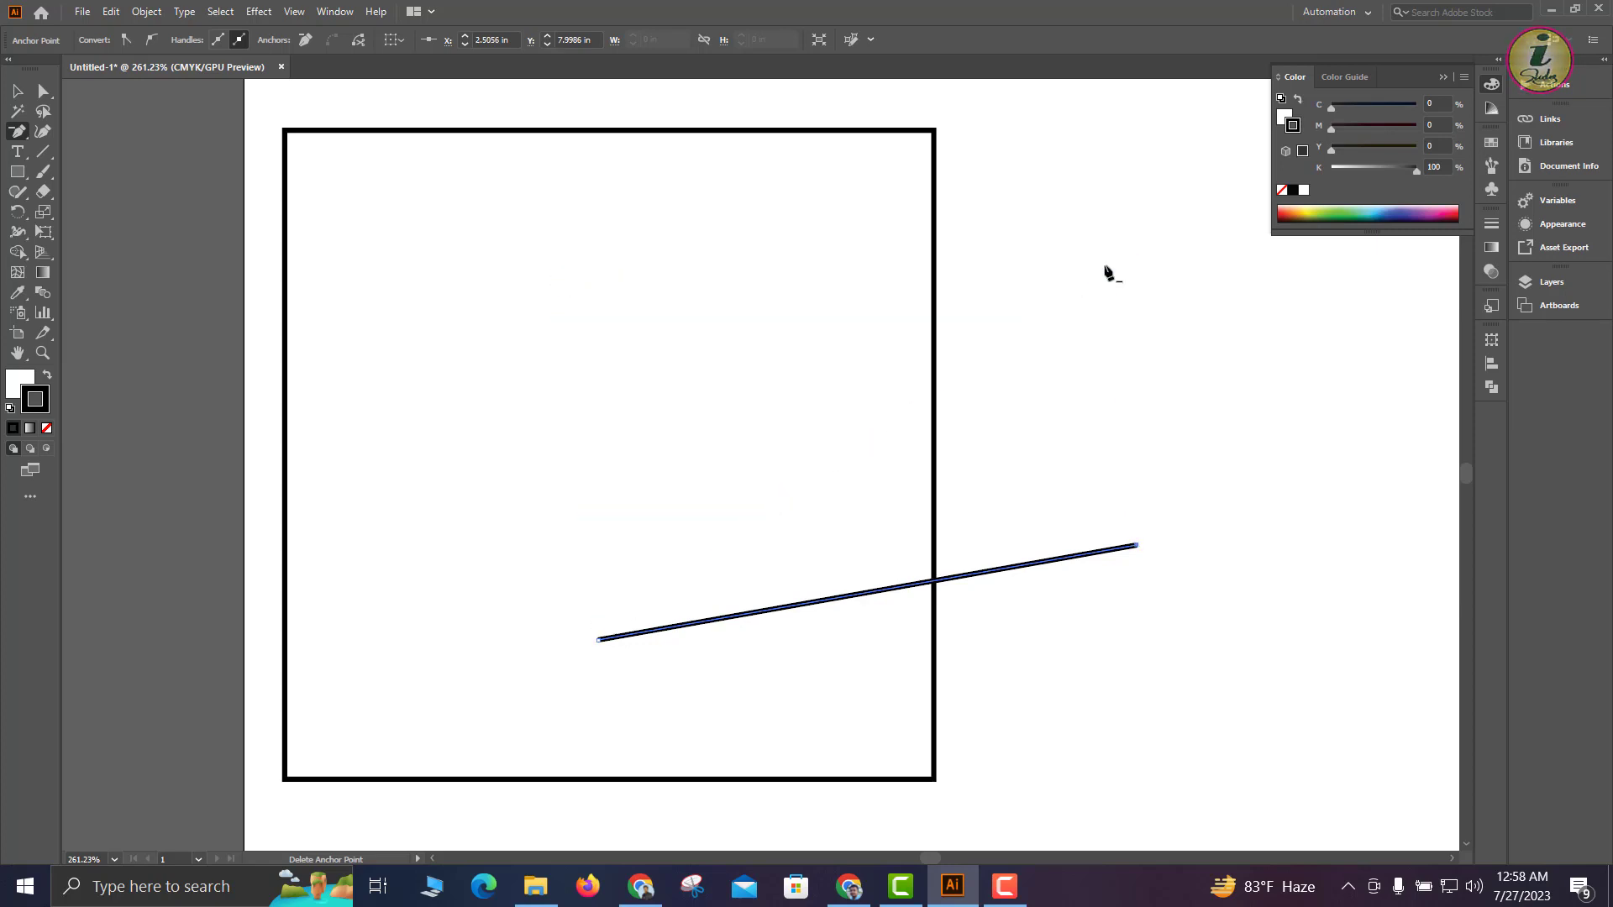
pyautogui.click(1136, 547)
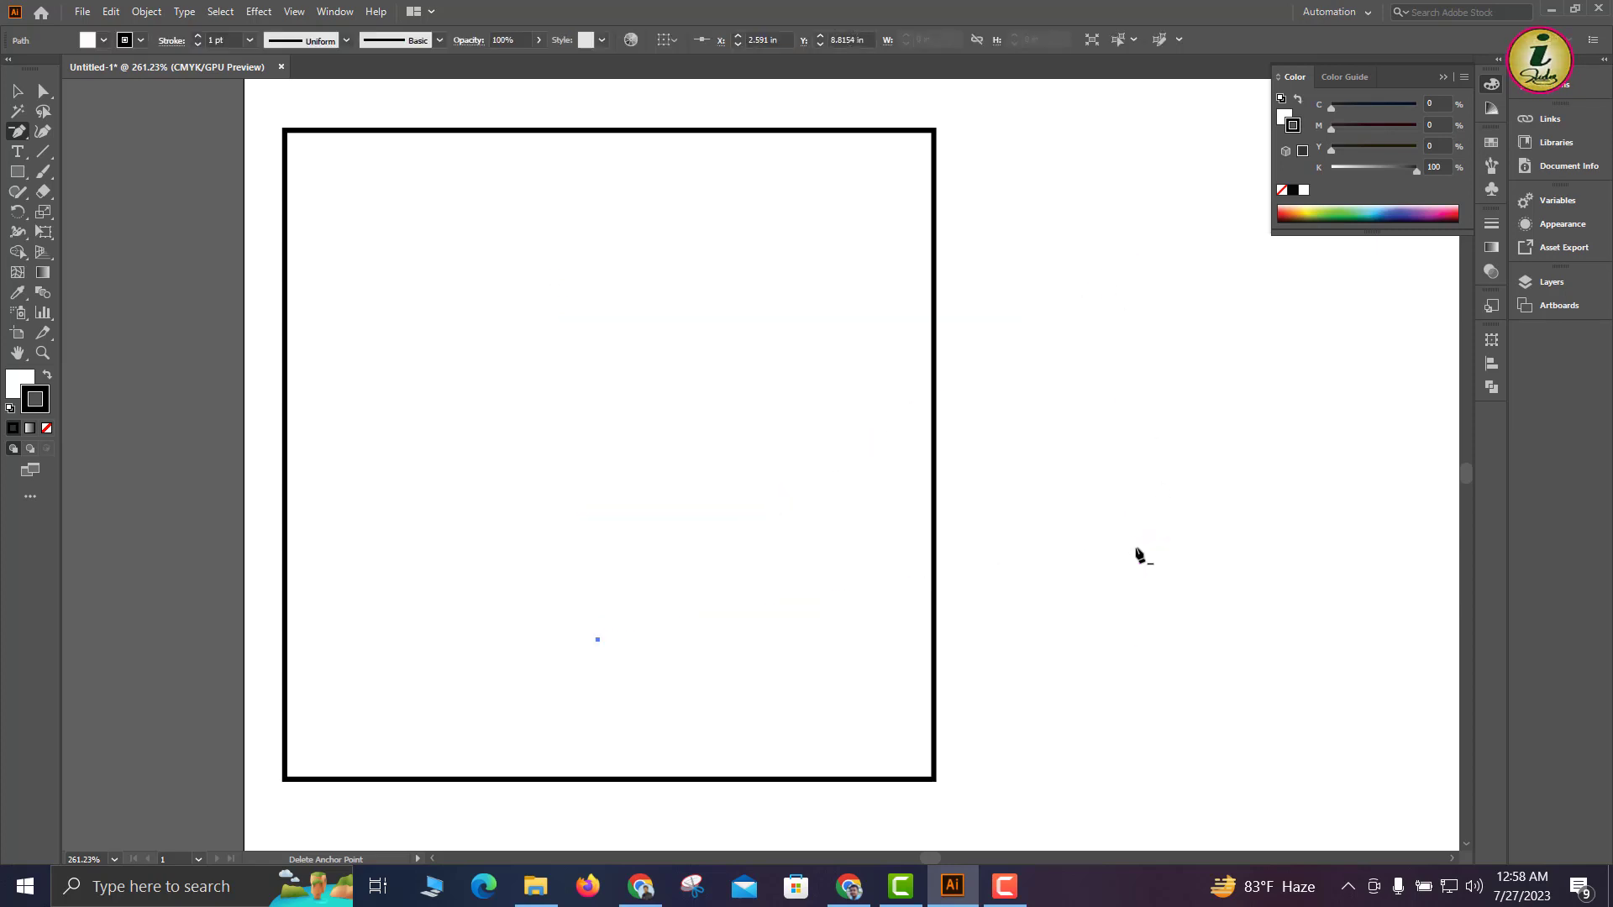
pyautogui.click(597, 640)
# Add an anchor point near the middle of the small square's top edge, at about X 1.02 in, Y 7.61 in
pyautogui.moveTo(250, 116); pyautogui.dragTo(113, 128)
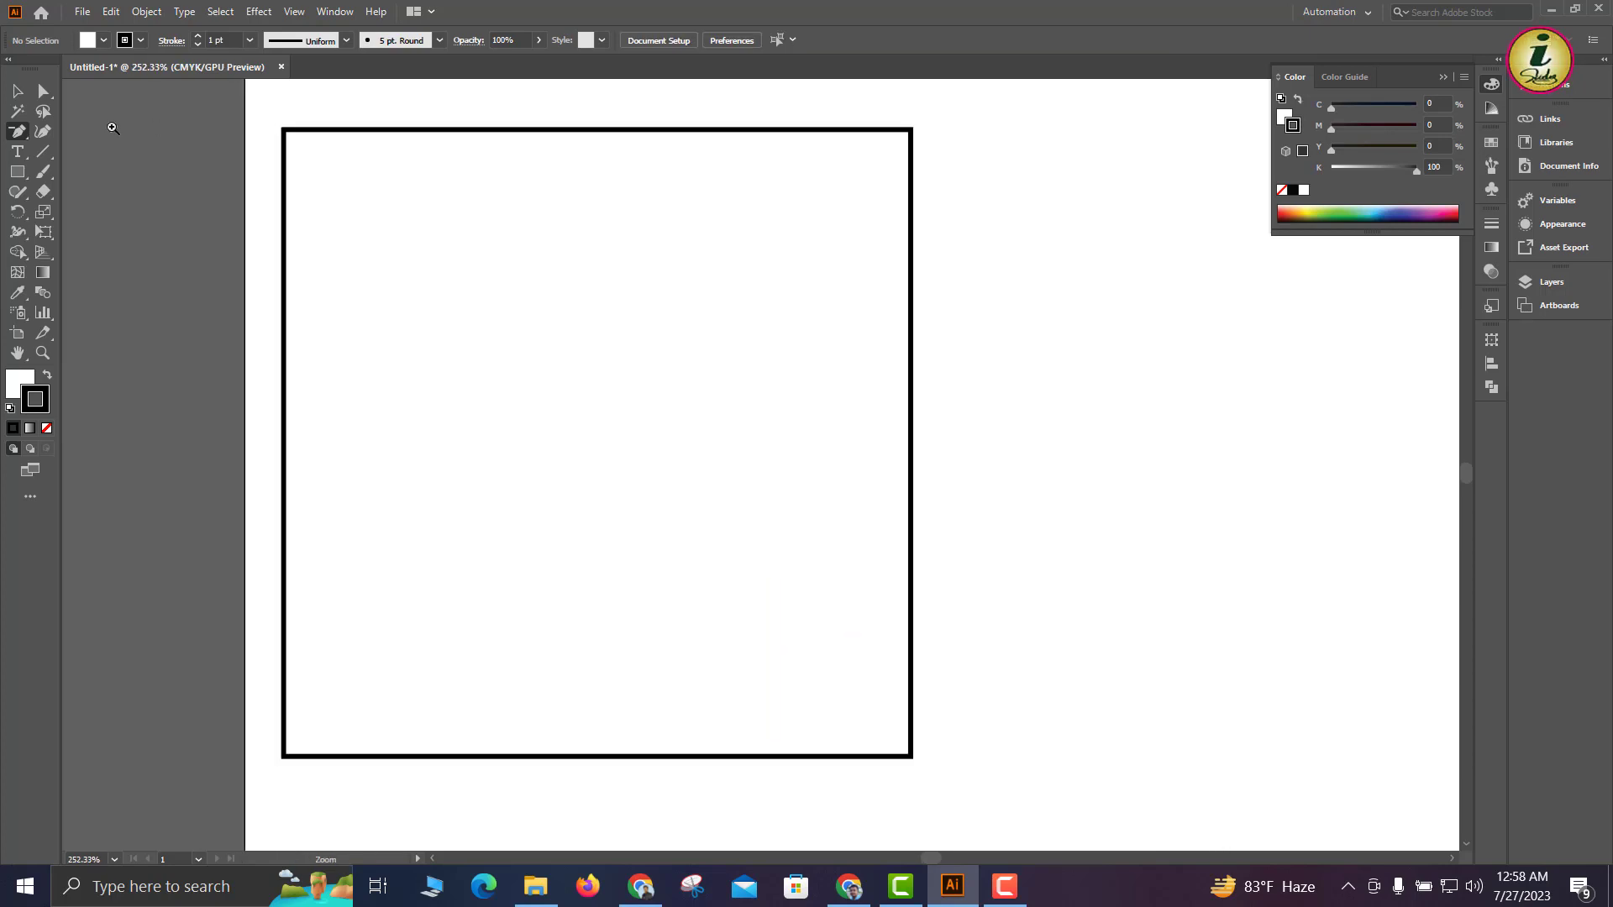
pyautogui.click(17, 131)
pyautogui.click(92, 149)
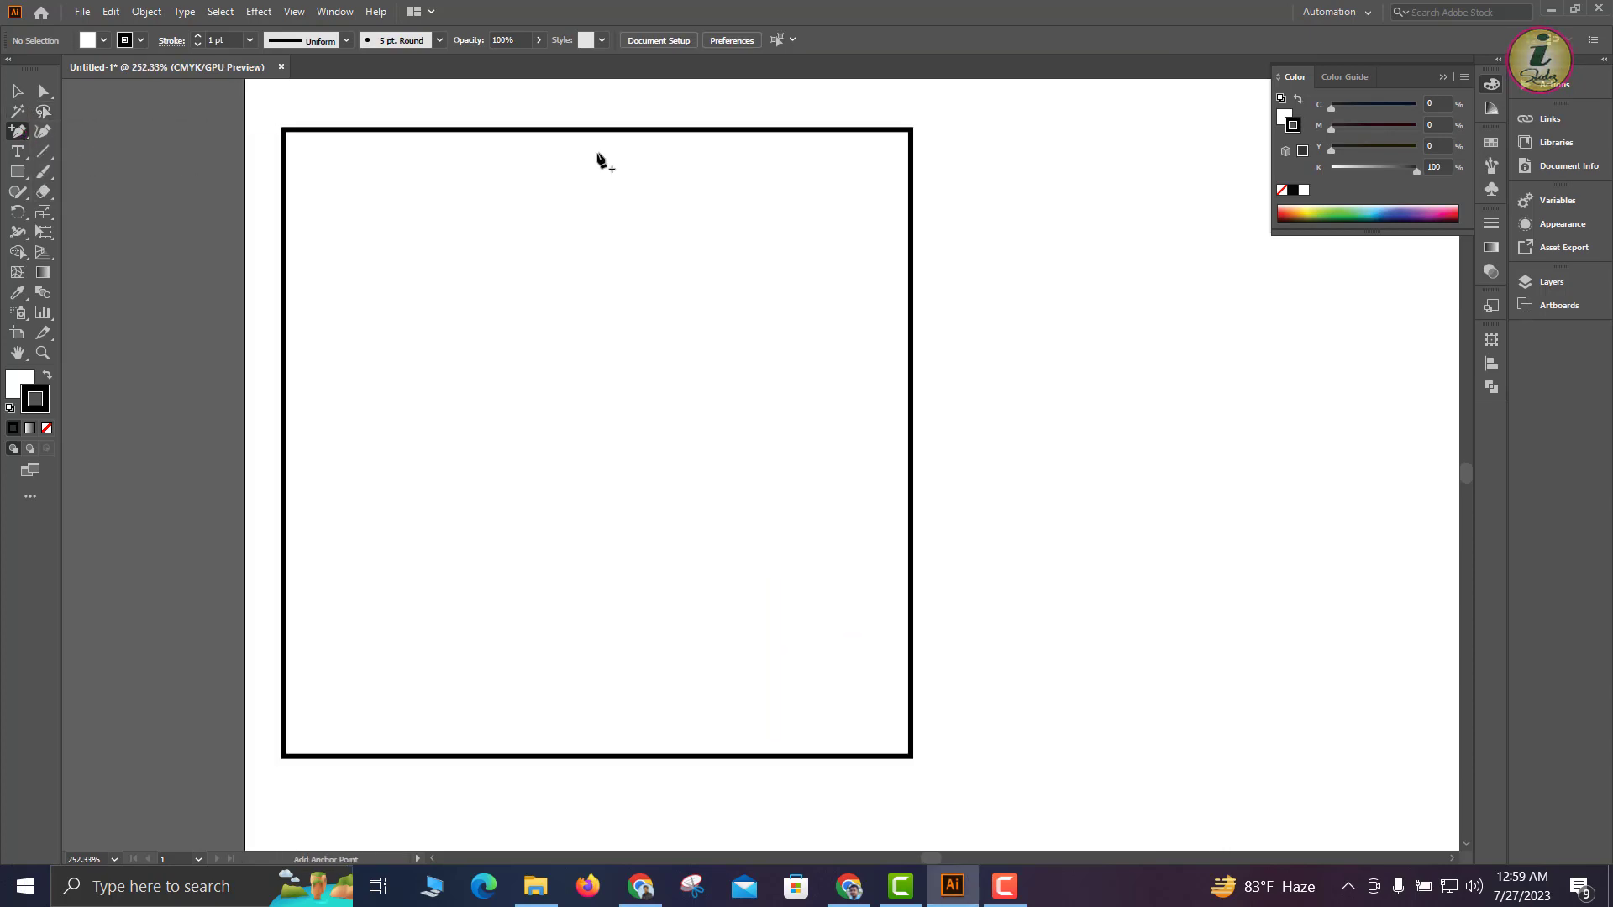
pyautogui.click(587, 131)
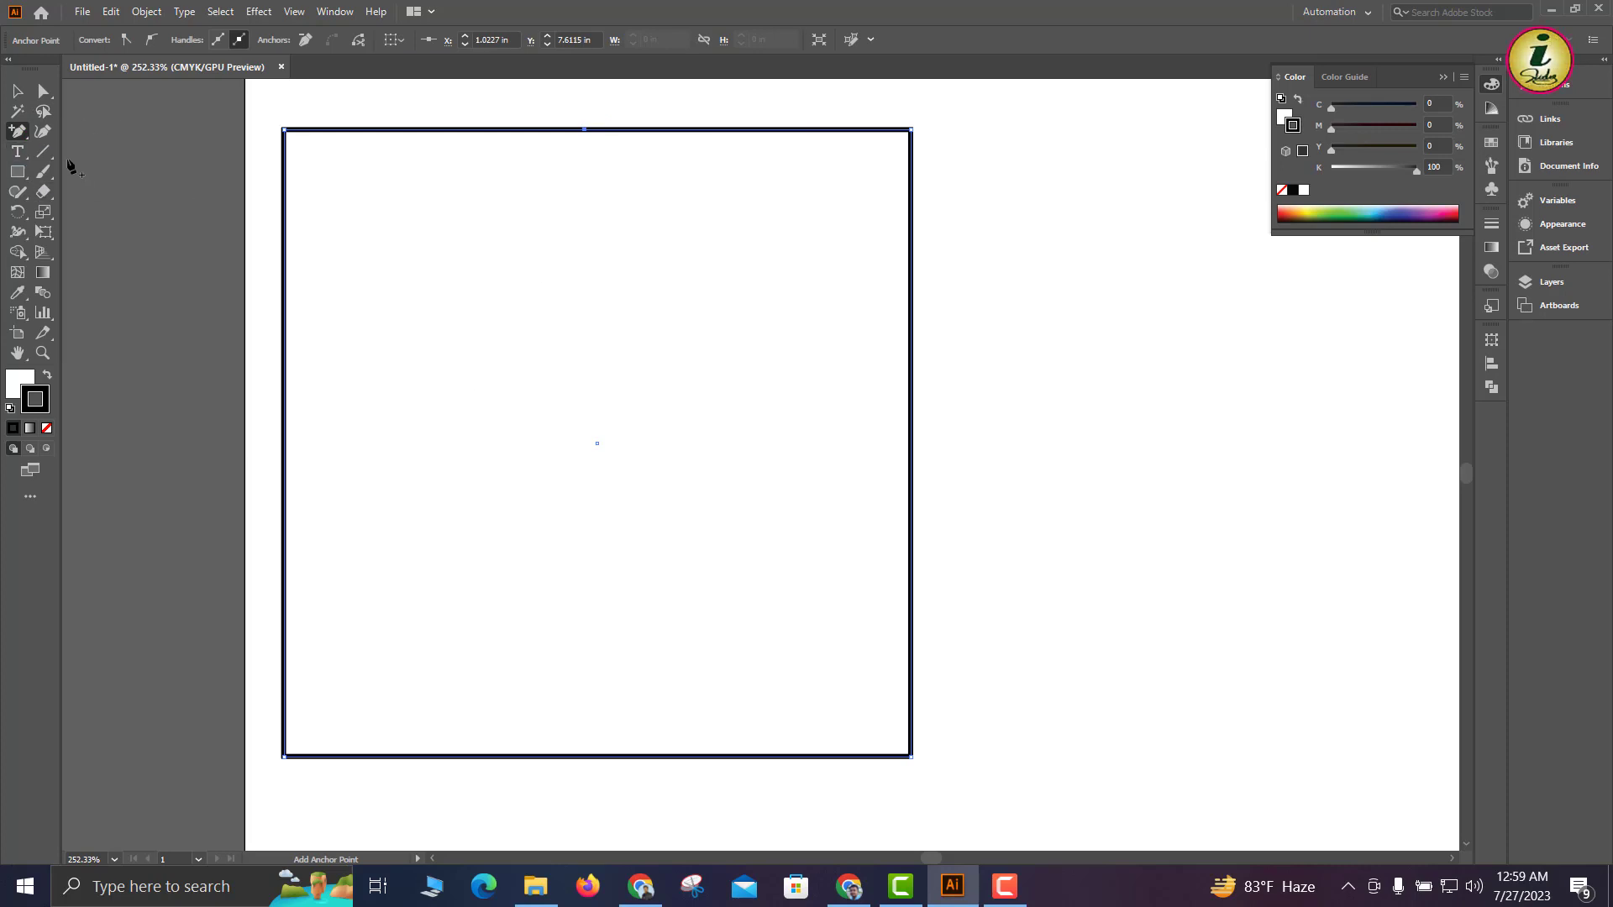
# Remove the added point from the square's top edge with the Delete Anchor Point tool
pyautogui.click(17, 133)
pyautogui.click(101, 171)
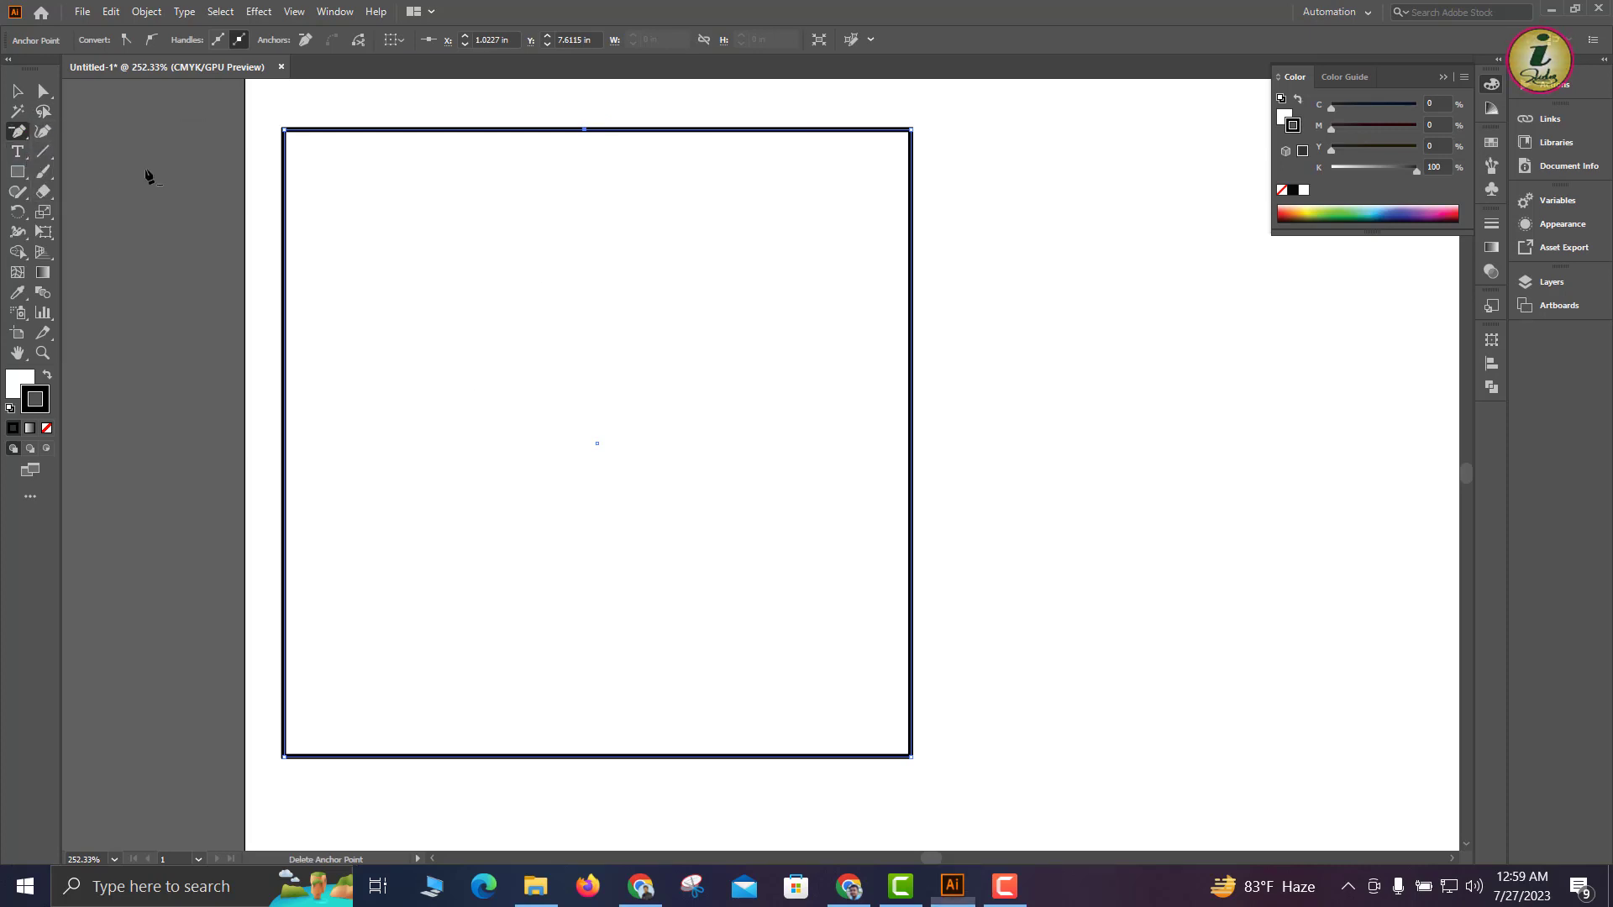
pyautogui.click(586, 130)
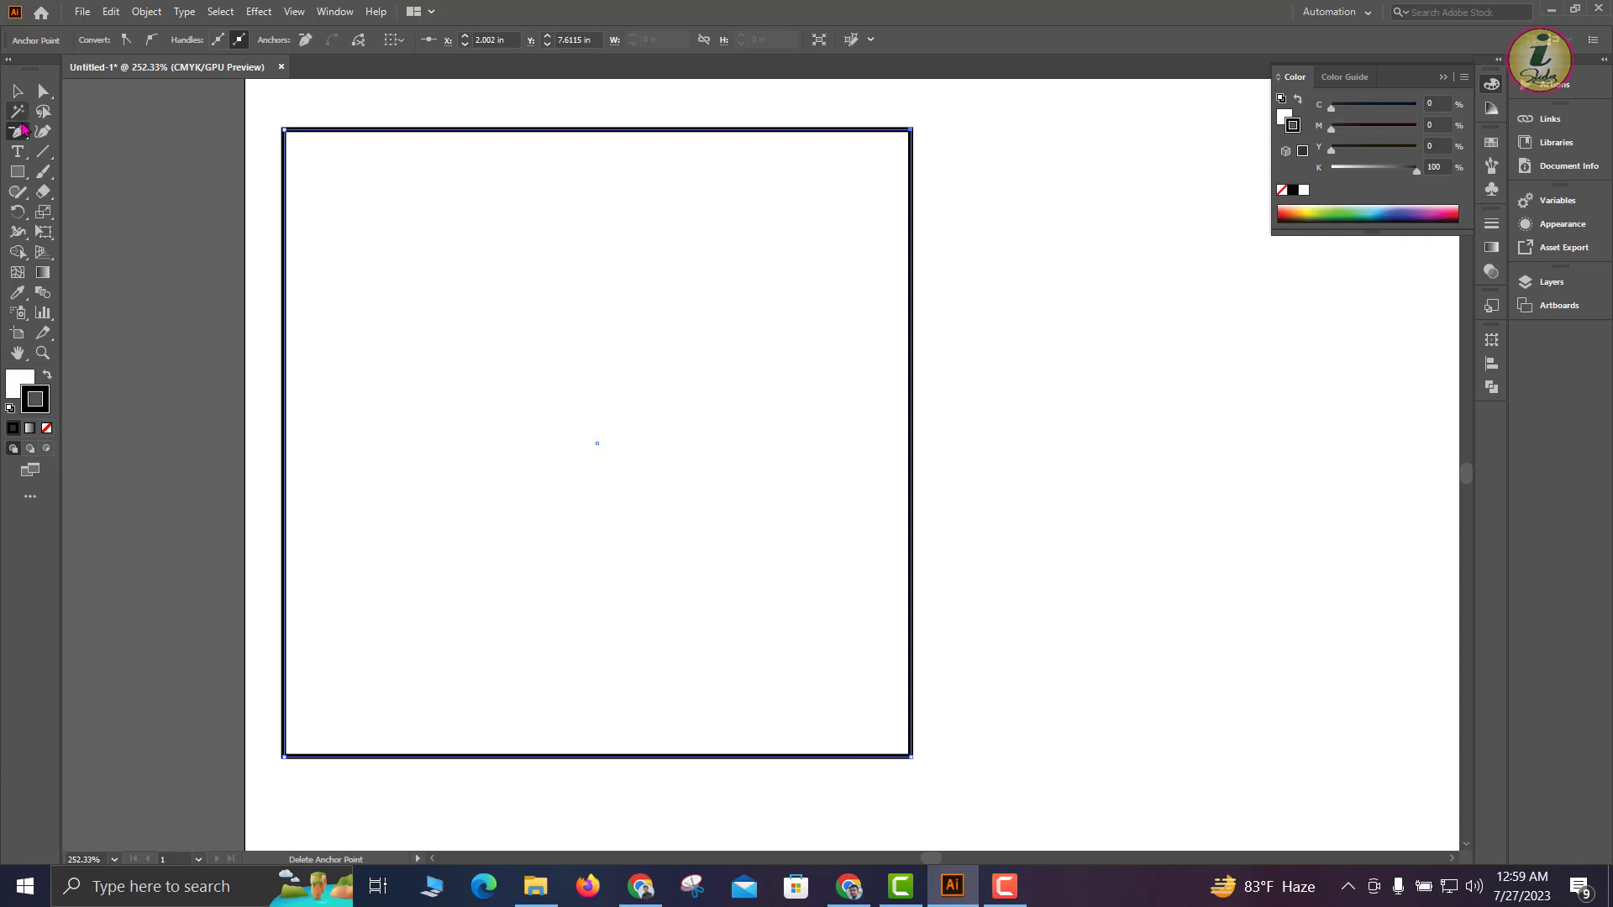
# Try to remove the small square's top-left corner point with the Delete Anchor Point tool and inspect that corner up close
pyautogui.moveTo(18, 132); pyautogui.dragTo(164, 171)
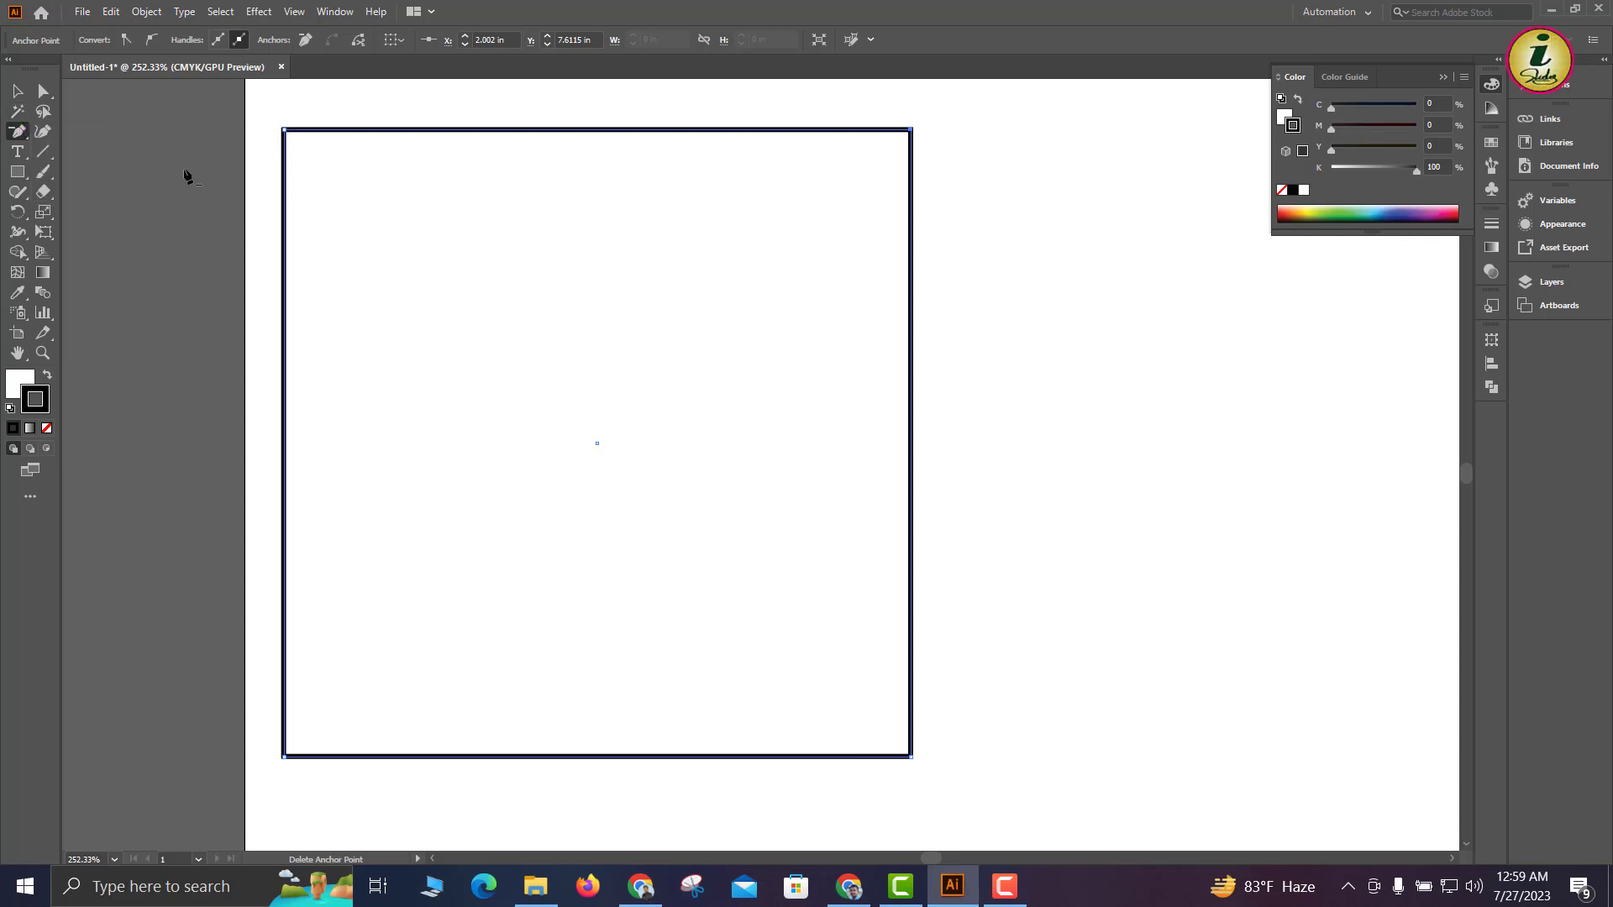
pyautogui.click(287, 133)
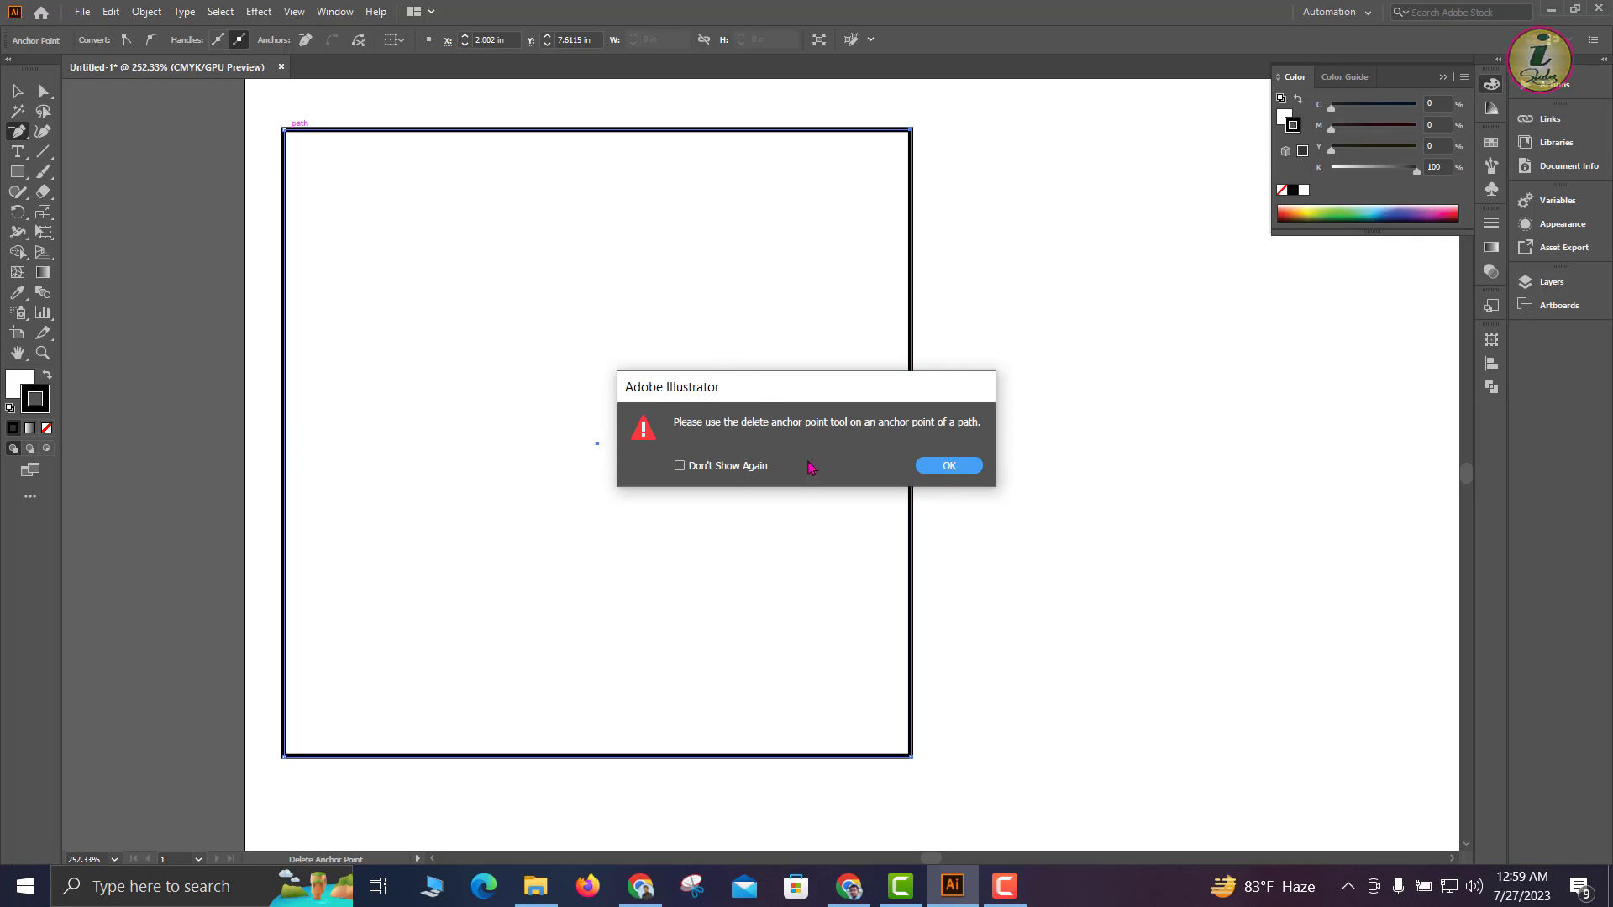
pyautogui.click(948, 466)
pyautogui.scroll(6, 282, 127)
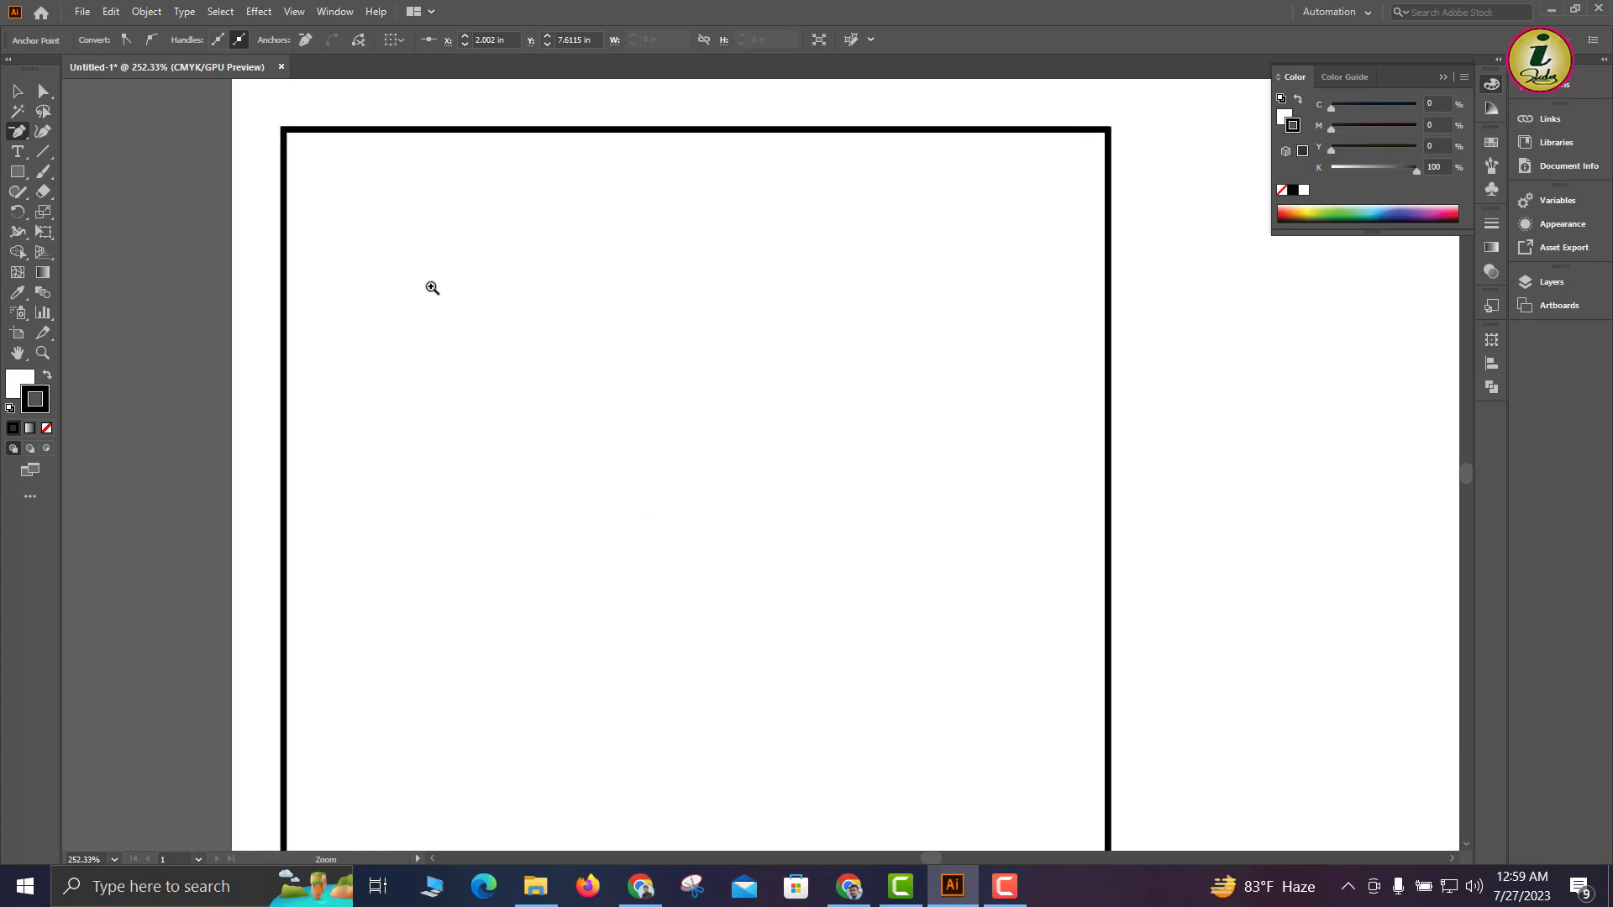
pyautogui.scroll(5, 260, 133)
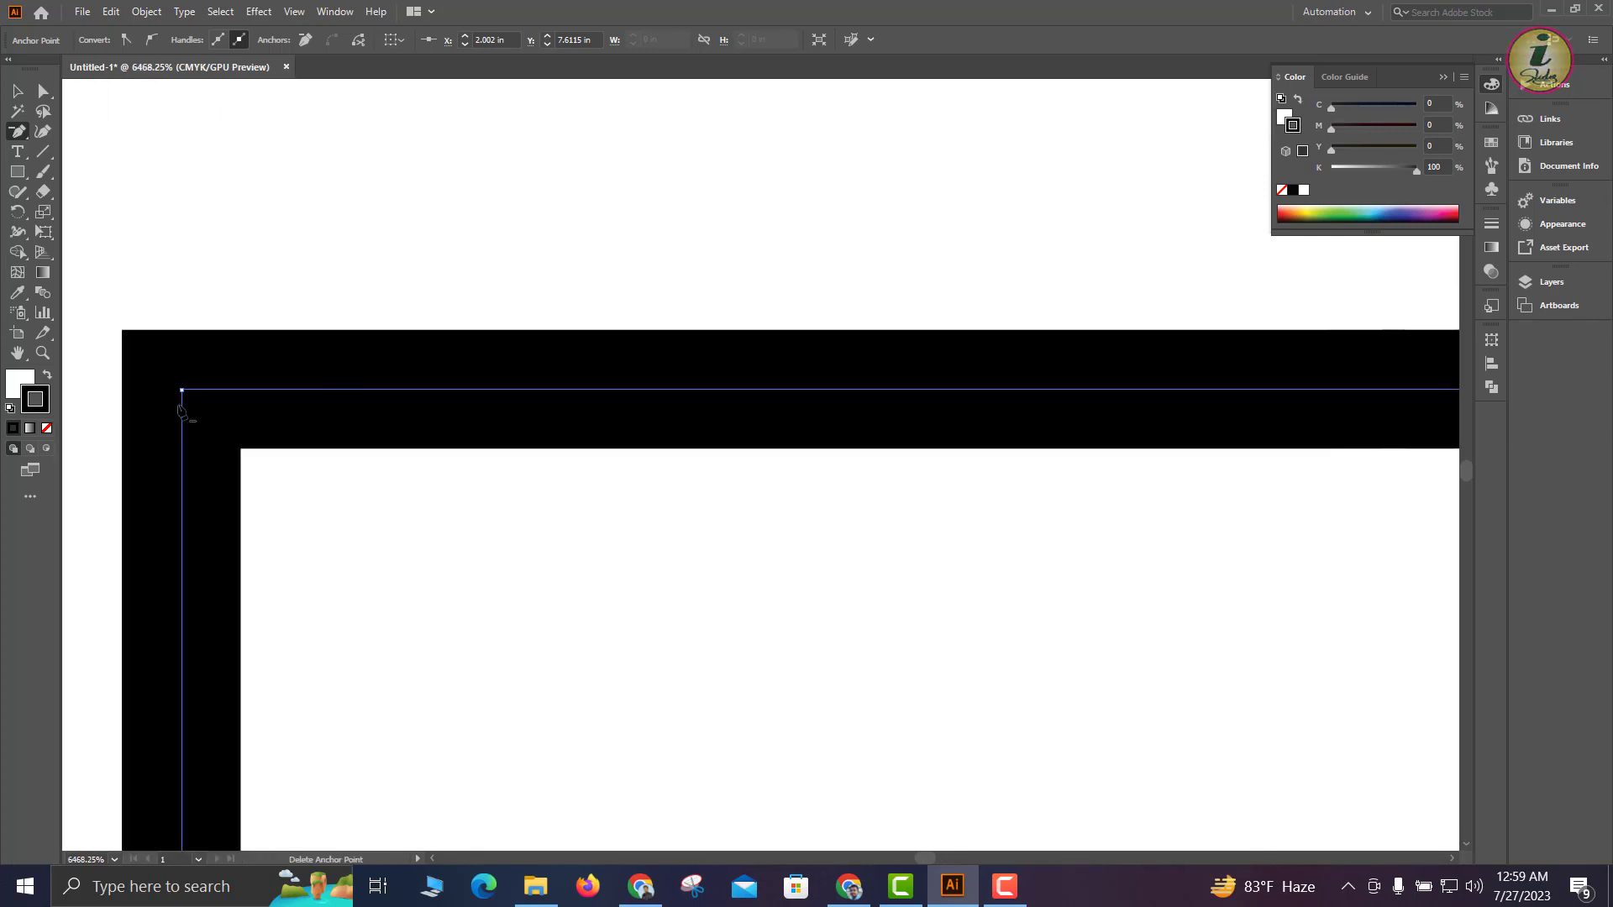
pyautogui.scroll(-12, 788, 559)
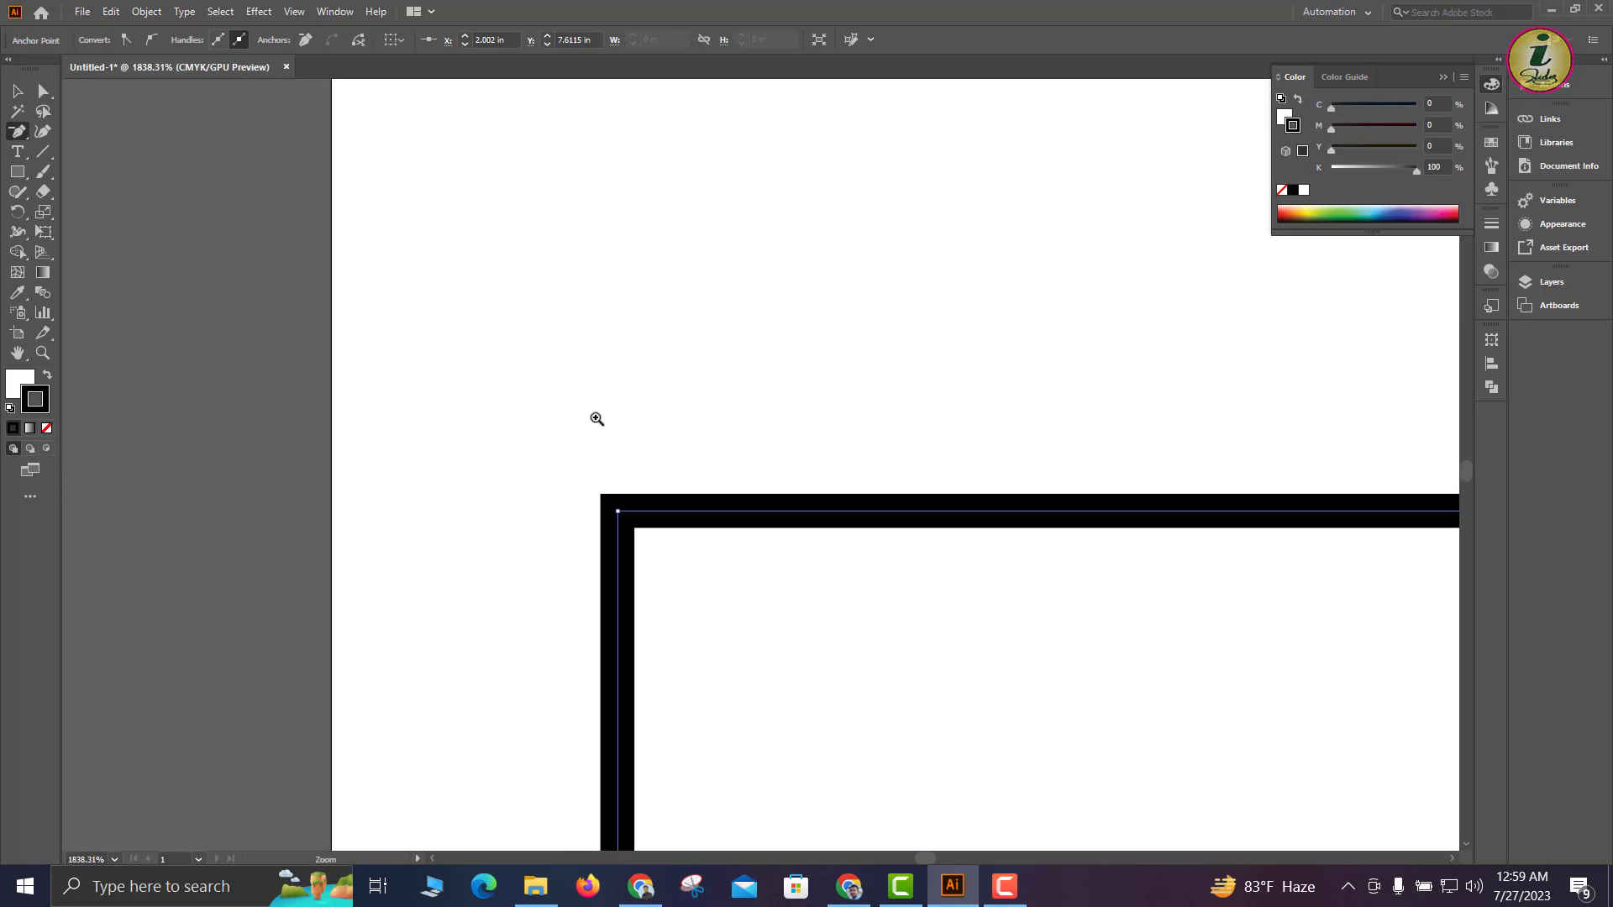
pyautogui.moveTo(526, 318); pyautogui.dragTo(482, 290)
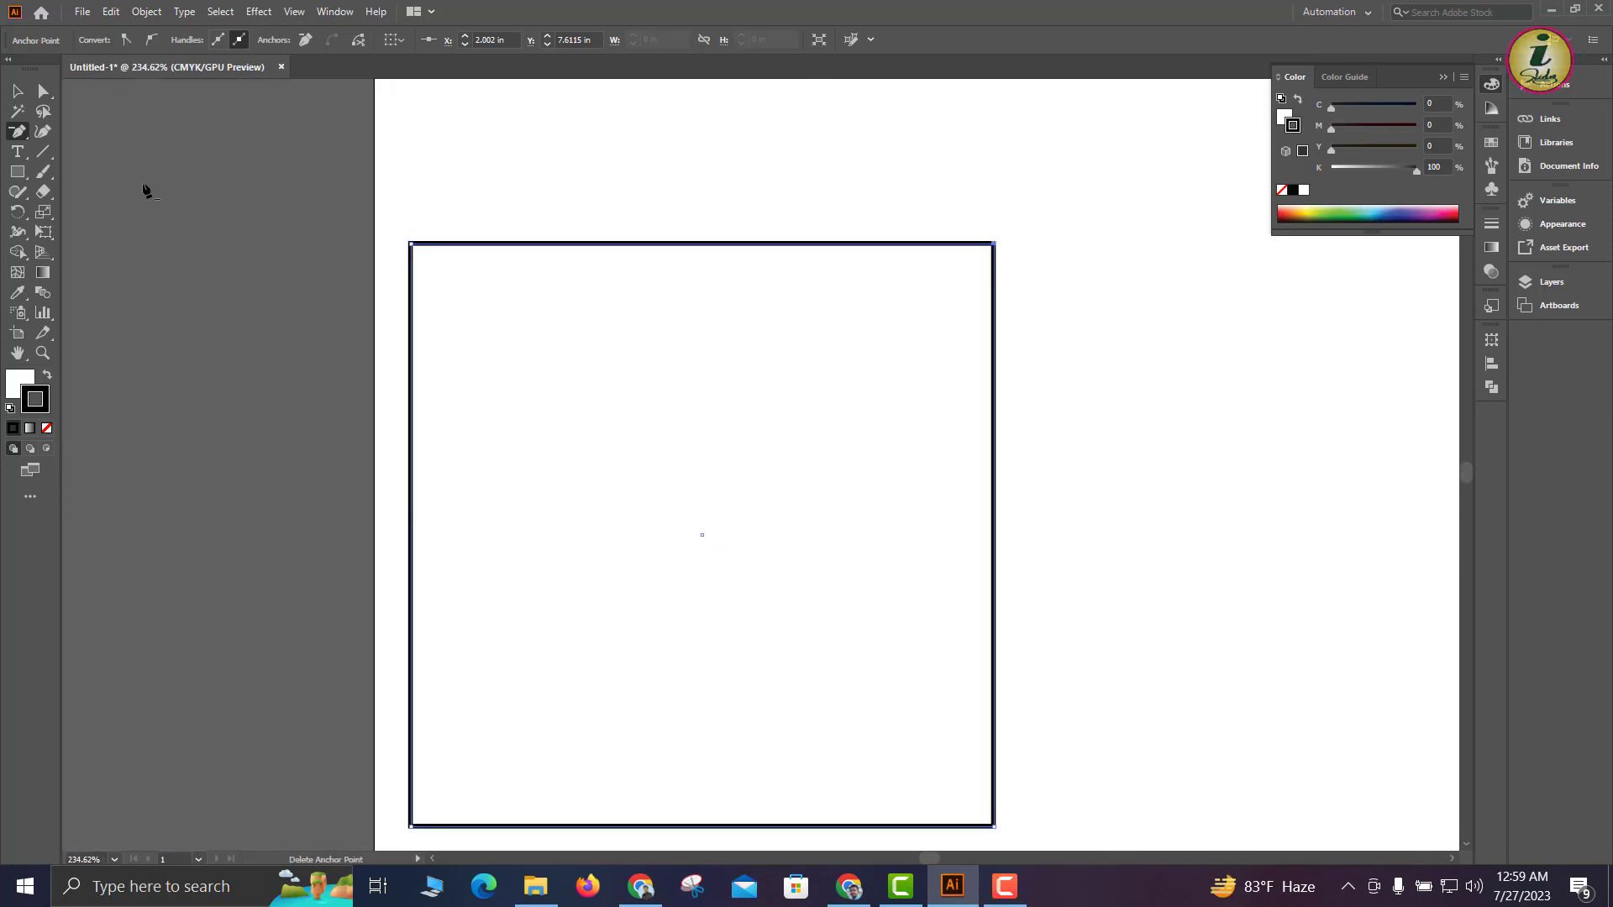
# Remove both the stroke and the fill from the small square
pyautogui.click(46, 429)
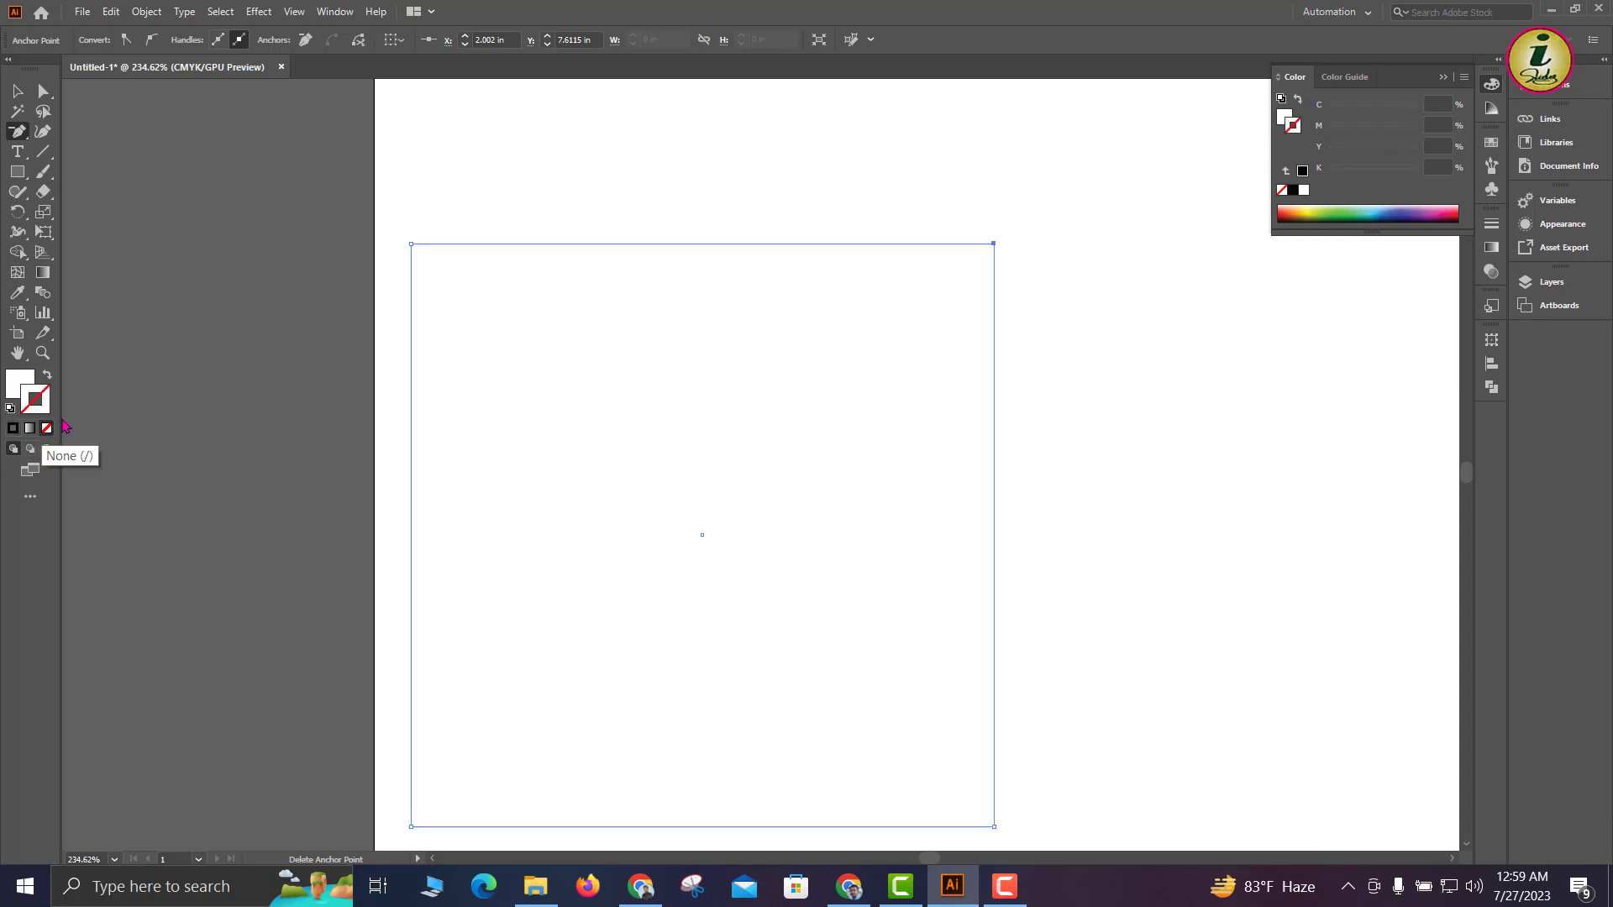
pyautogui.click(17, 385)
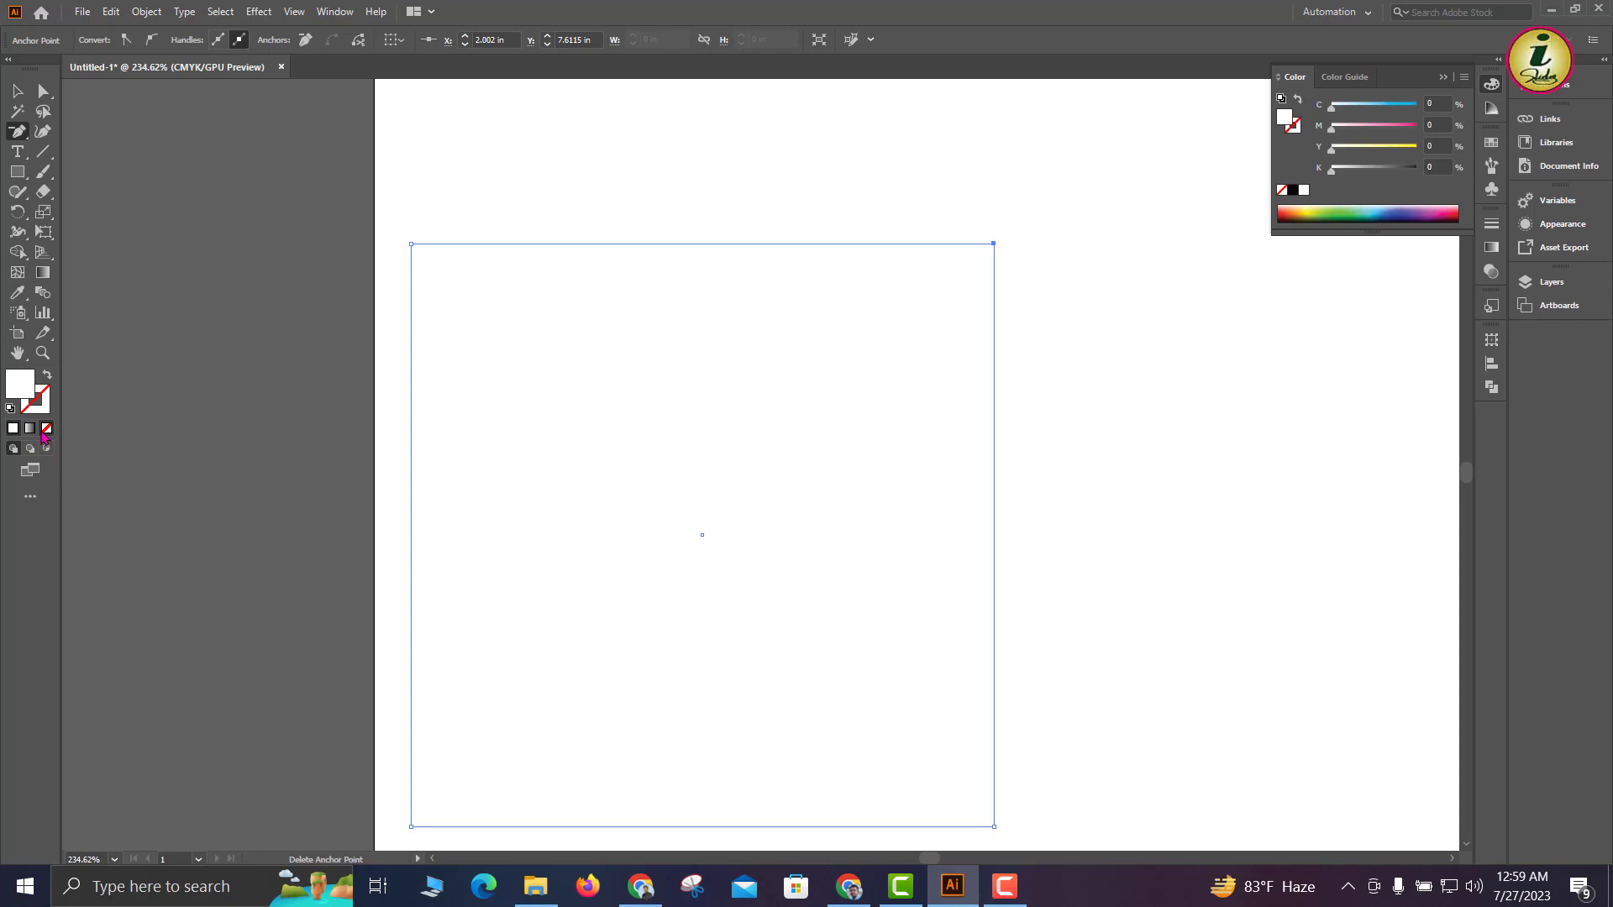
pyautogui.click(46, 429)
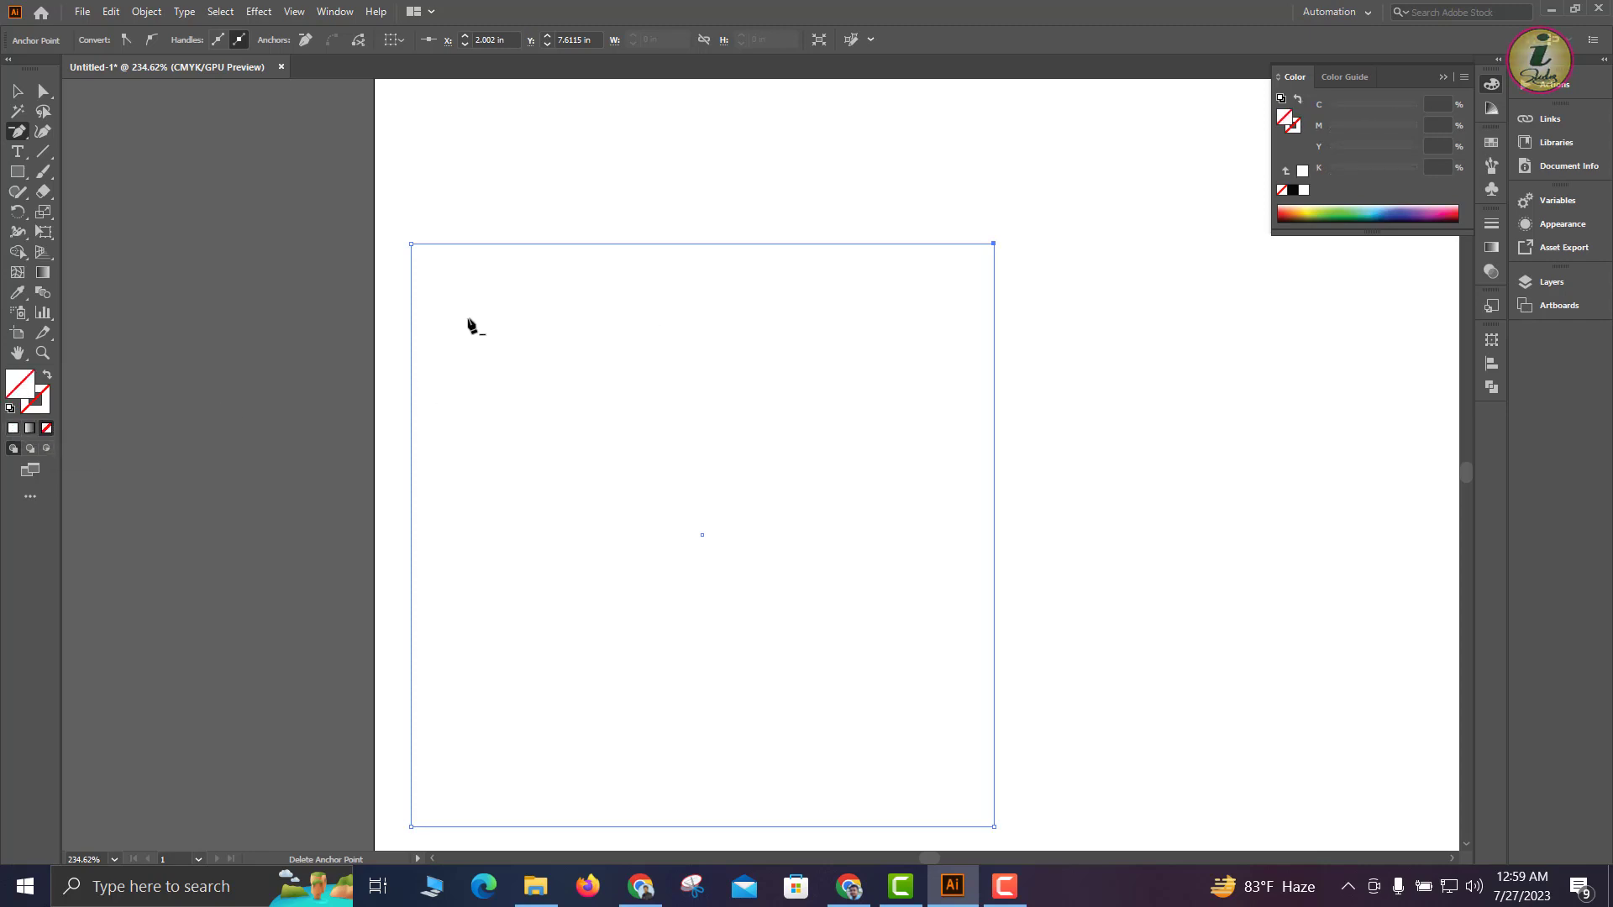
# Try to move the small square by its unfilled interior with the Selection tool
pyautogui.click(17, 90)
pyautogui.moveTo(493, 382); pyautogui.dragTo(126, 363)
pyautogui.moveTo(524, 417); pyautogui.dragTo(57, 353)
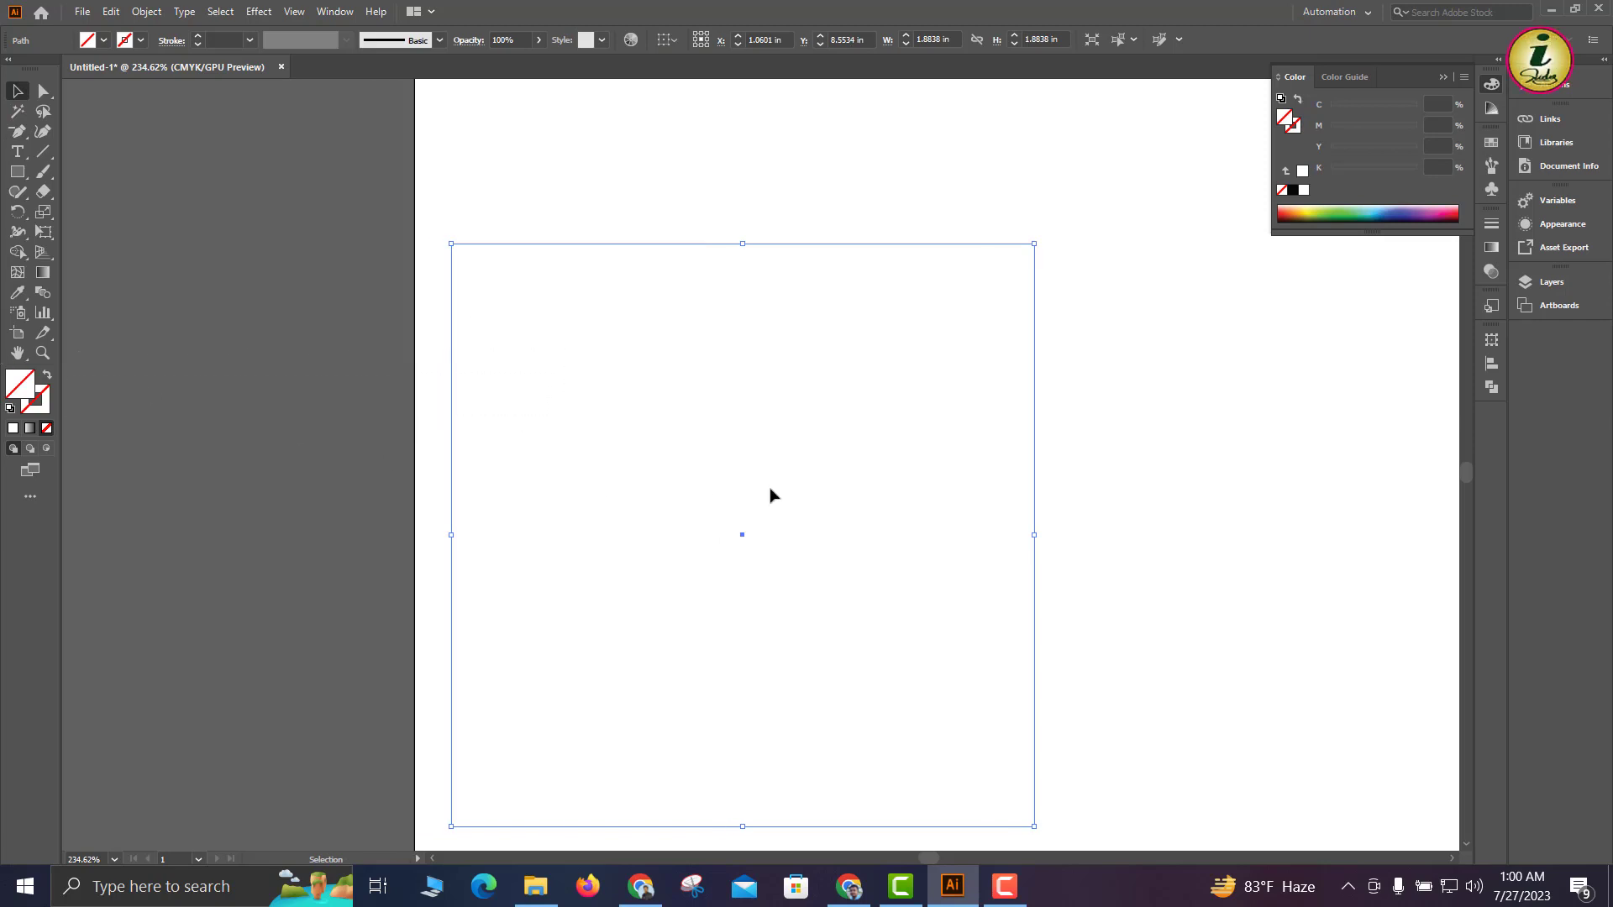
pyautogui.click(538, 466)
pyautogui.moveTo(647, 447); pyautogui.dragTo(237, 430)
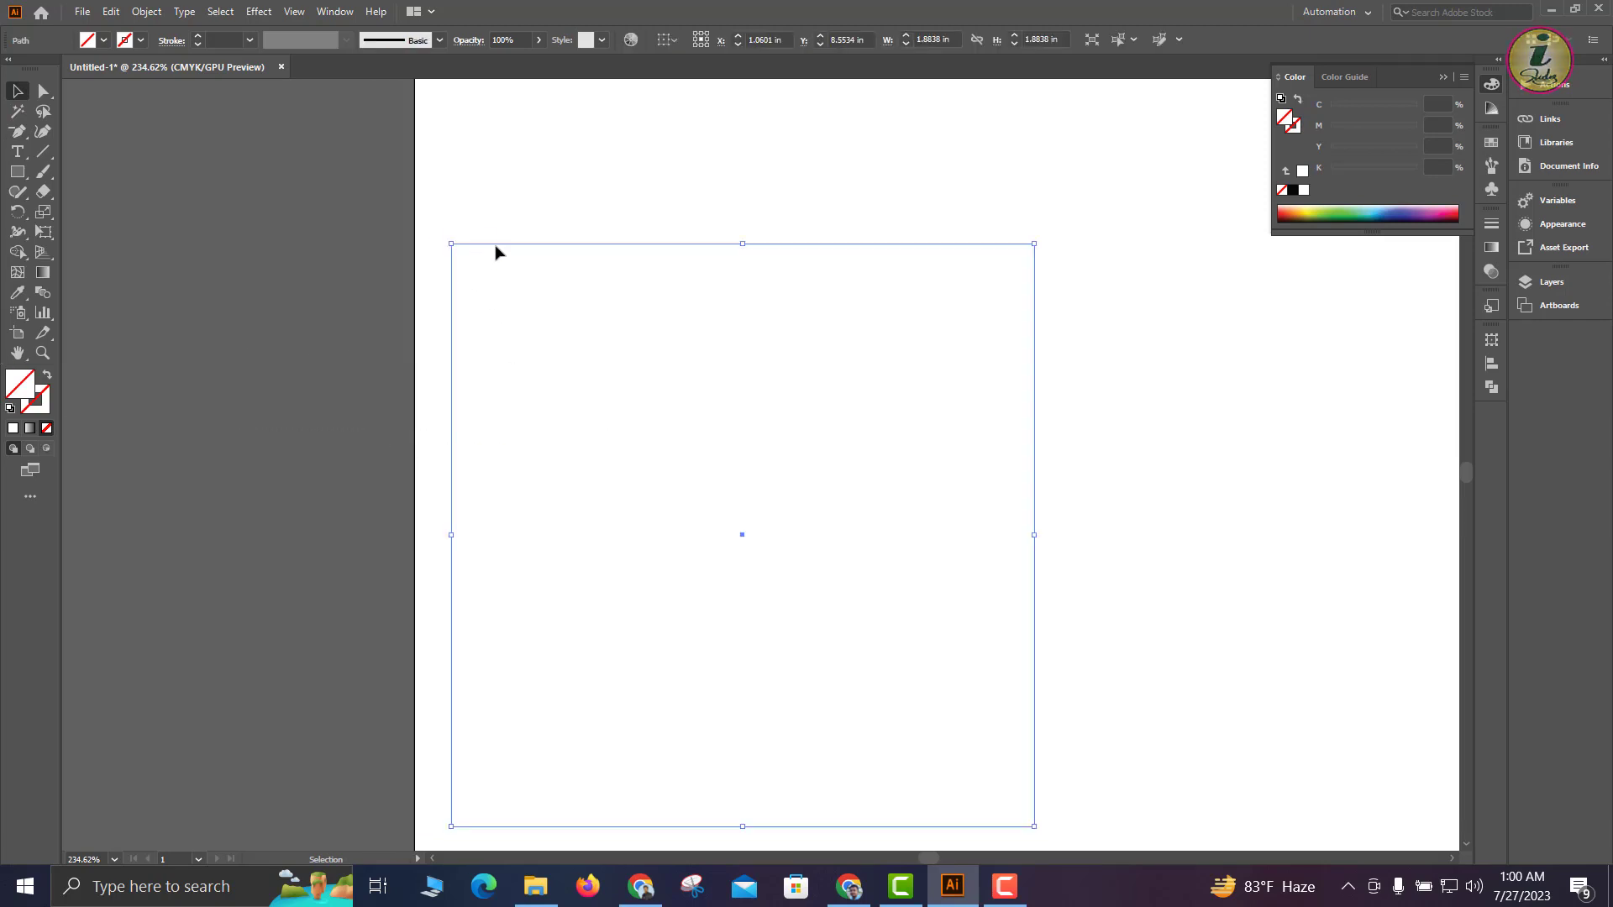
# Move the unfilled square by its outline past the artboard's left edge, to about X 0.82 in, Y 8.55 in
pyautogui.moveTo(457, 283); pyautogui.dragTo(722, 580)
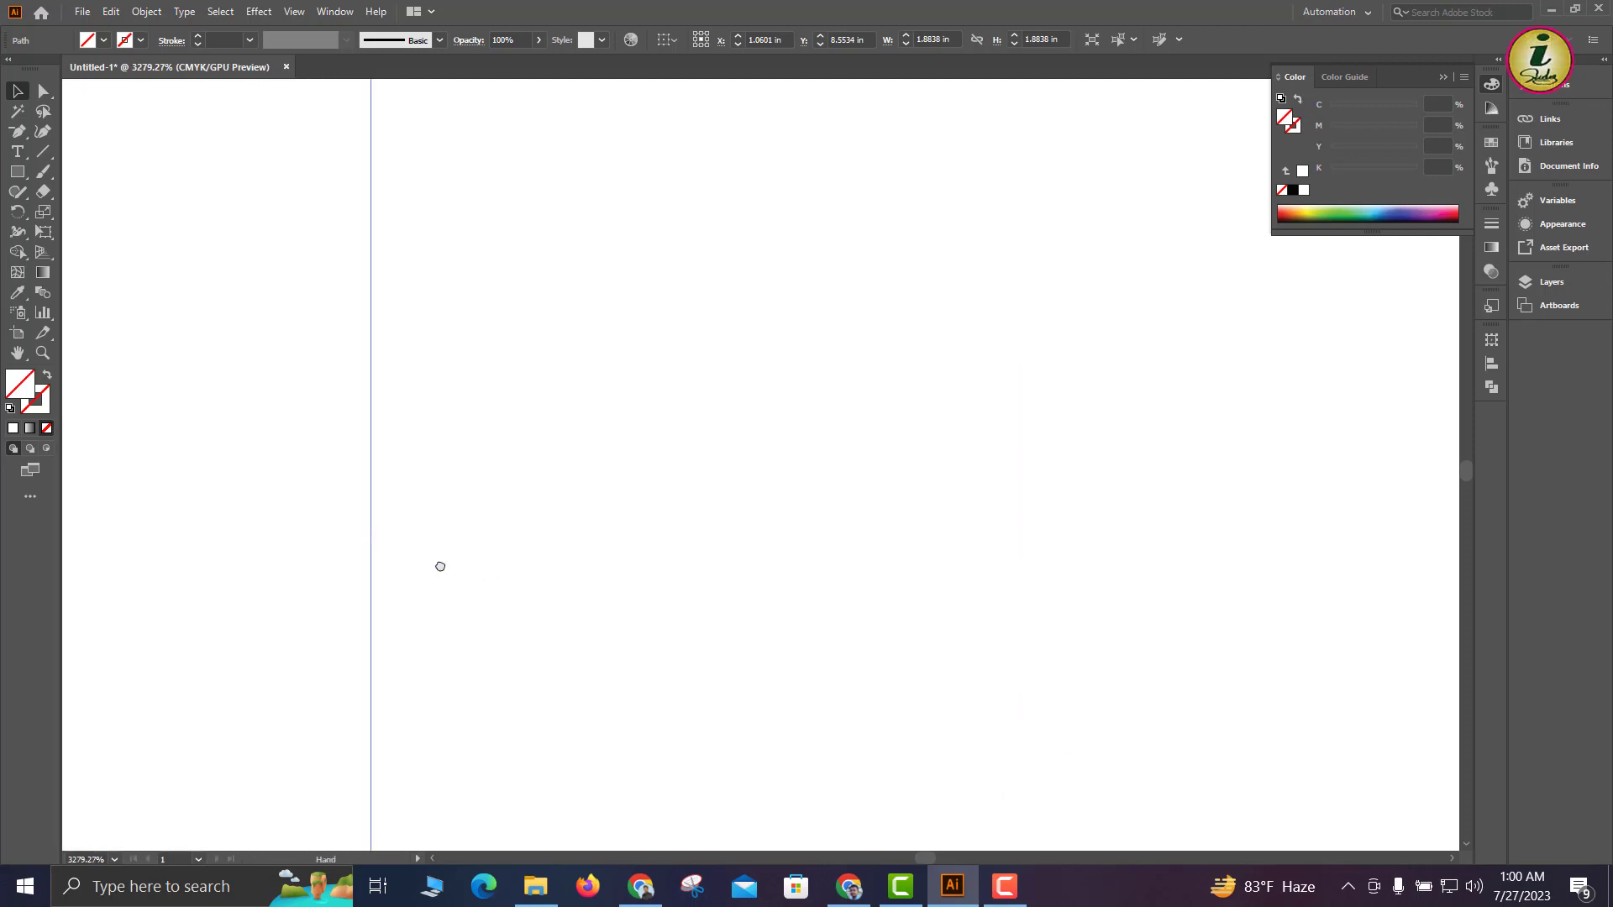
pyautogui.moveTo(441, 566); pyautogui.dragTo(813, 684)
pyautogui.moveTo(912, 687); pyautogui.dragTo(865, 304)
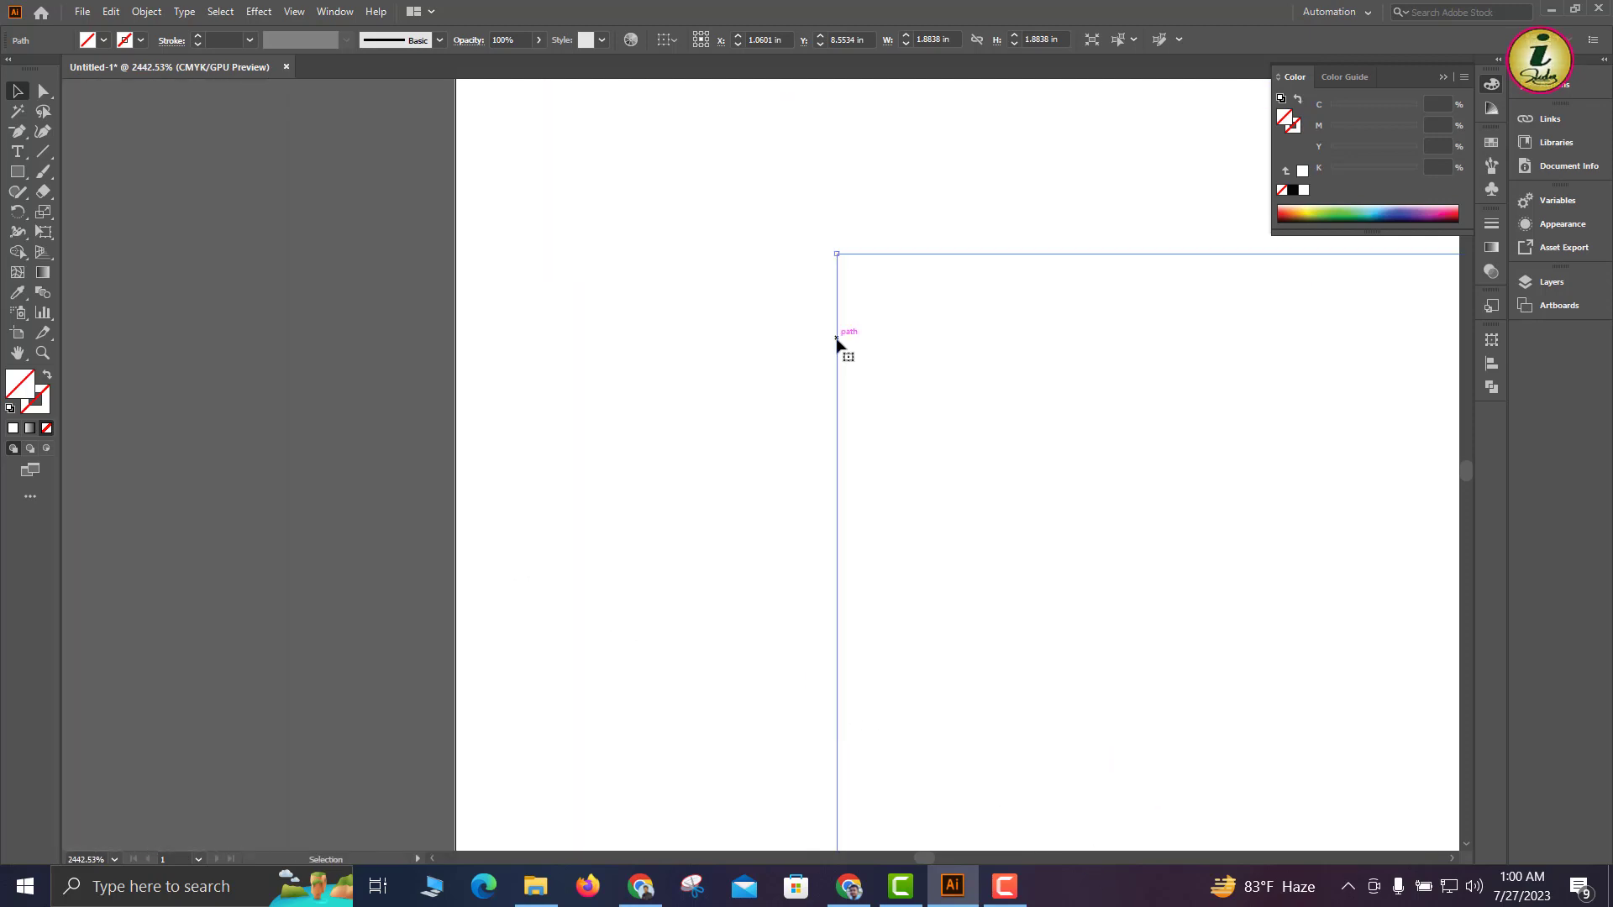
pyautogui.scroll(5, 836, 340)
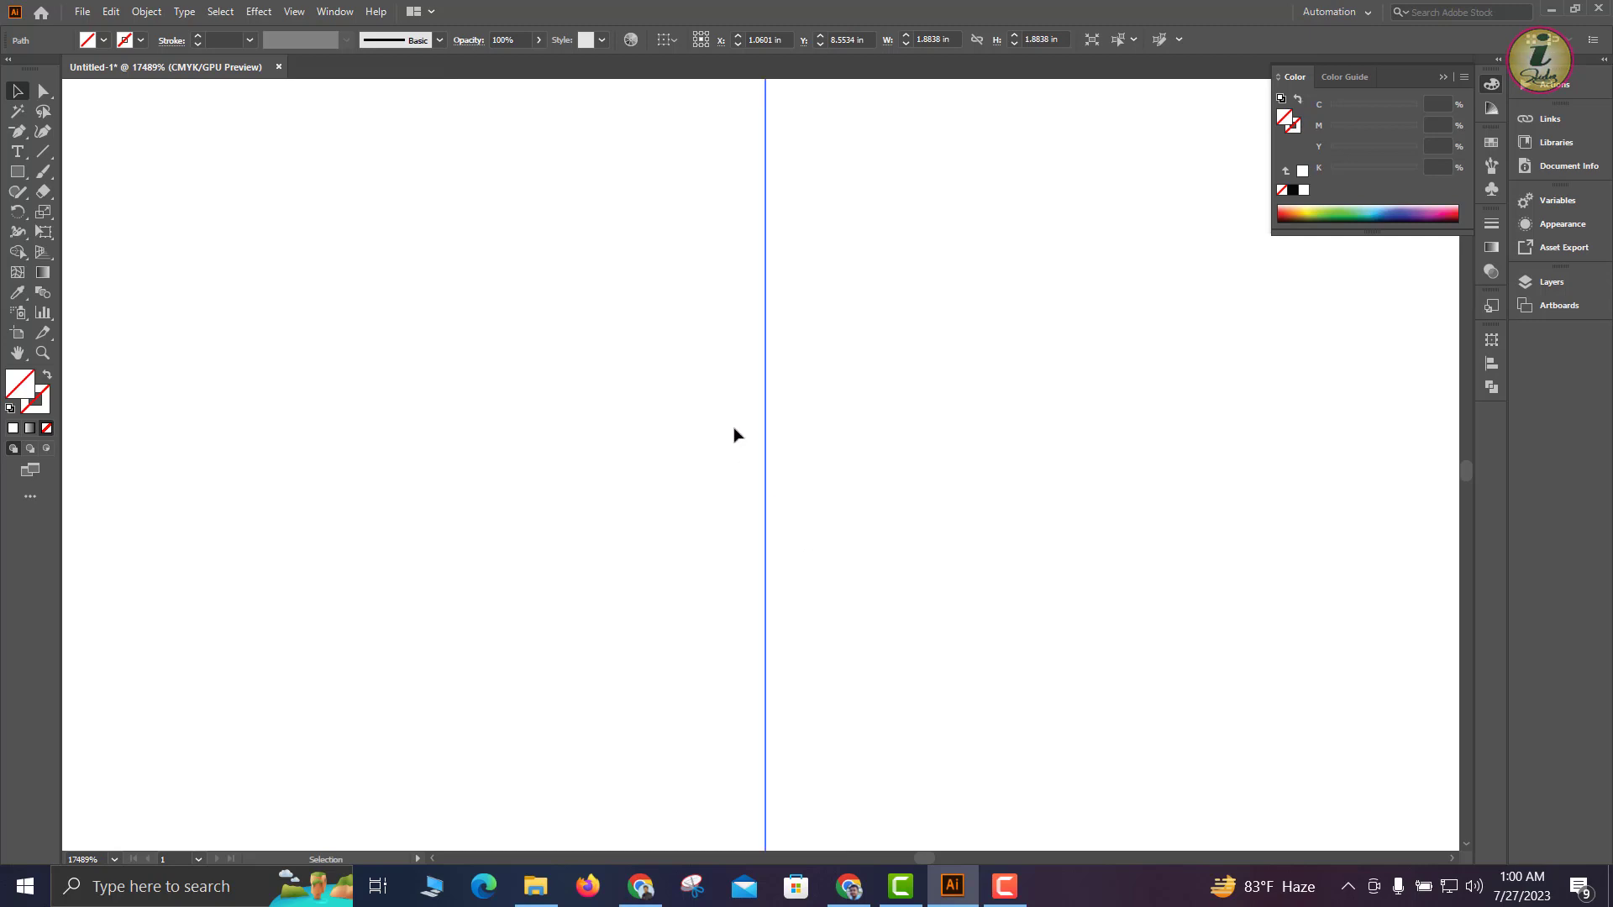
pyautogui.moveTo(764, 428); pyautogui.dragTo(144, 439)
pyautogui.moveTo(384, 523); pyautogui.dragTo(318, 479)
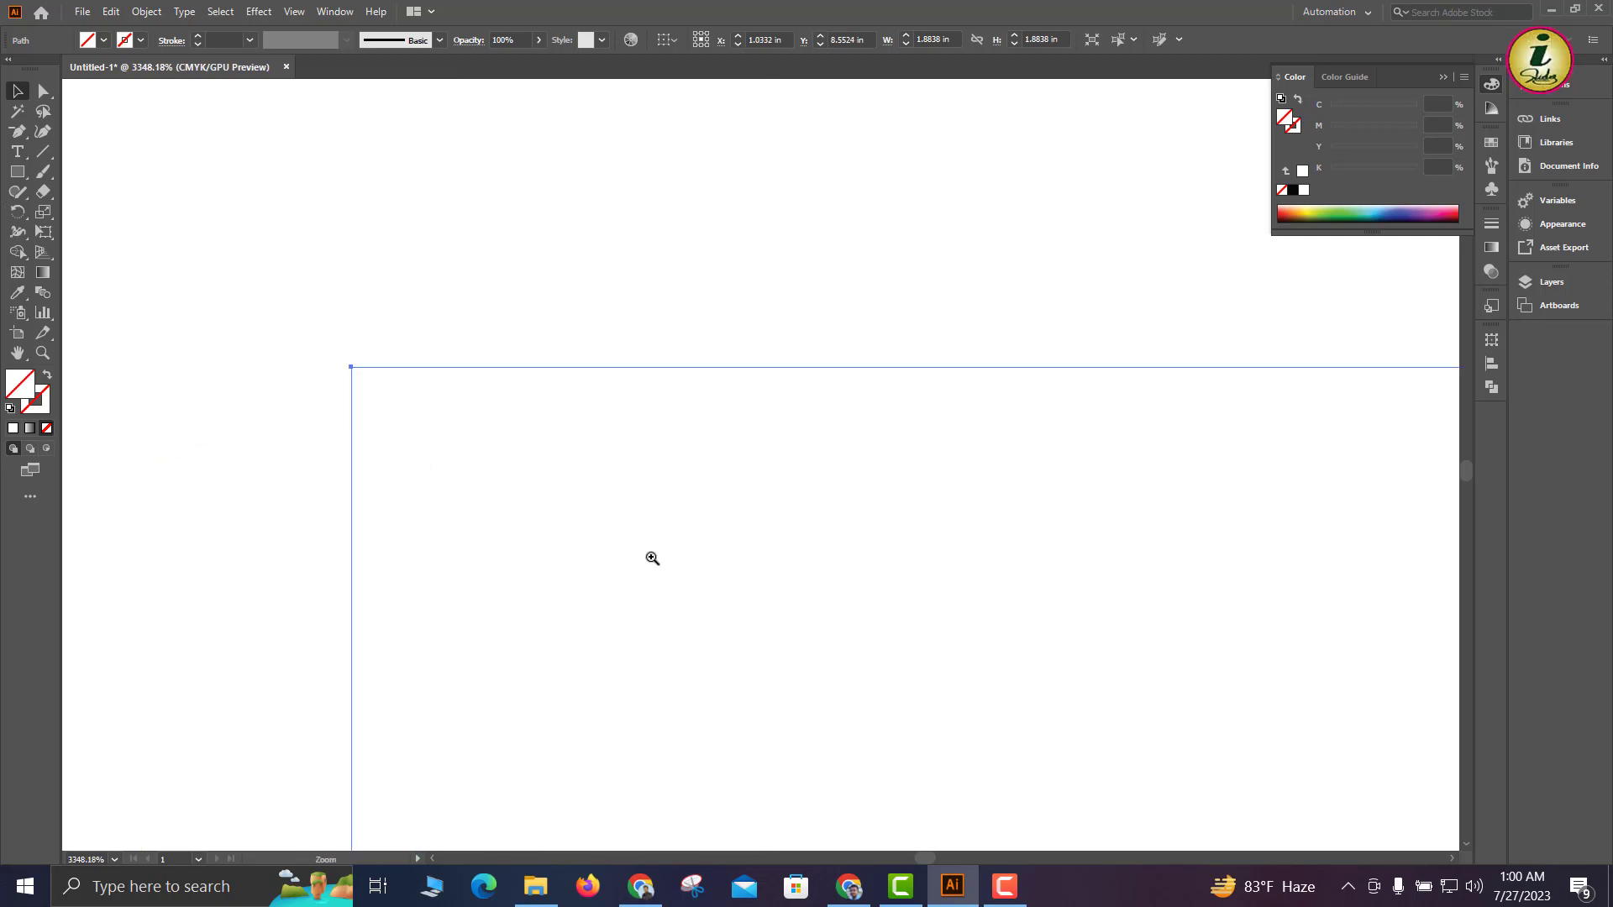
pyautogui.moveTo(652, 558); pyautogui.dragTo(504, 198)
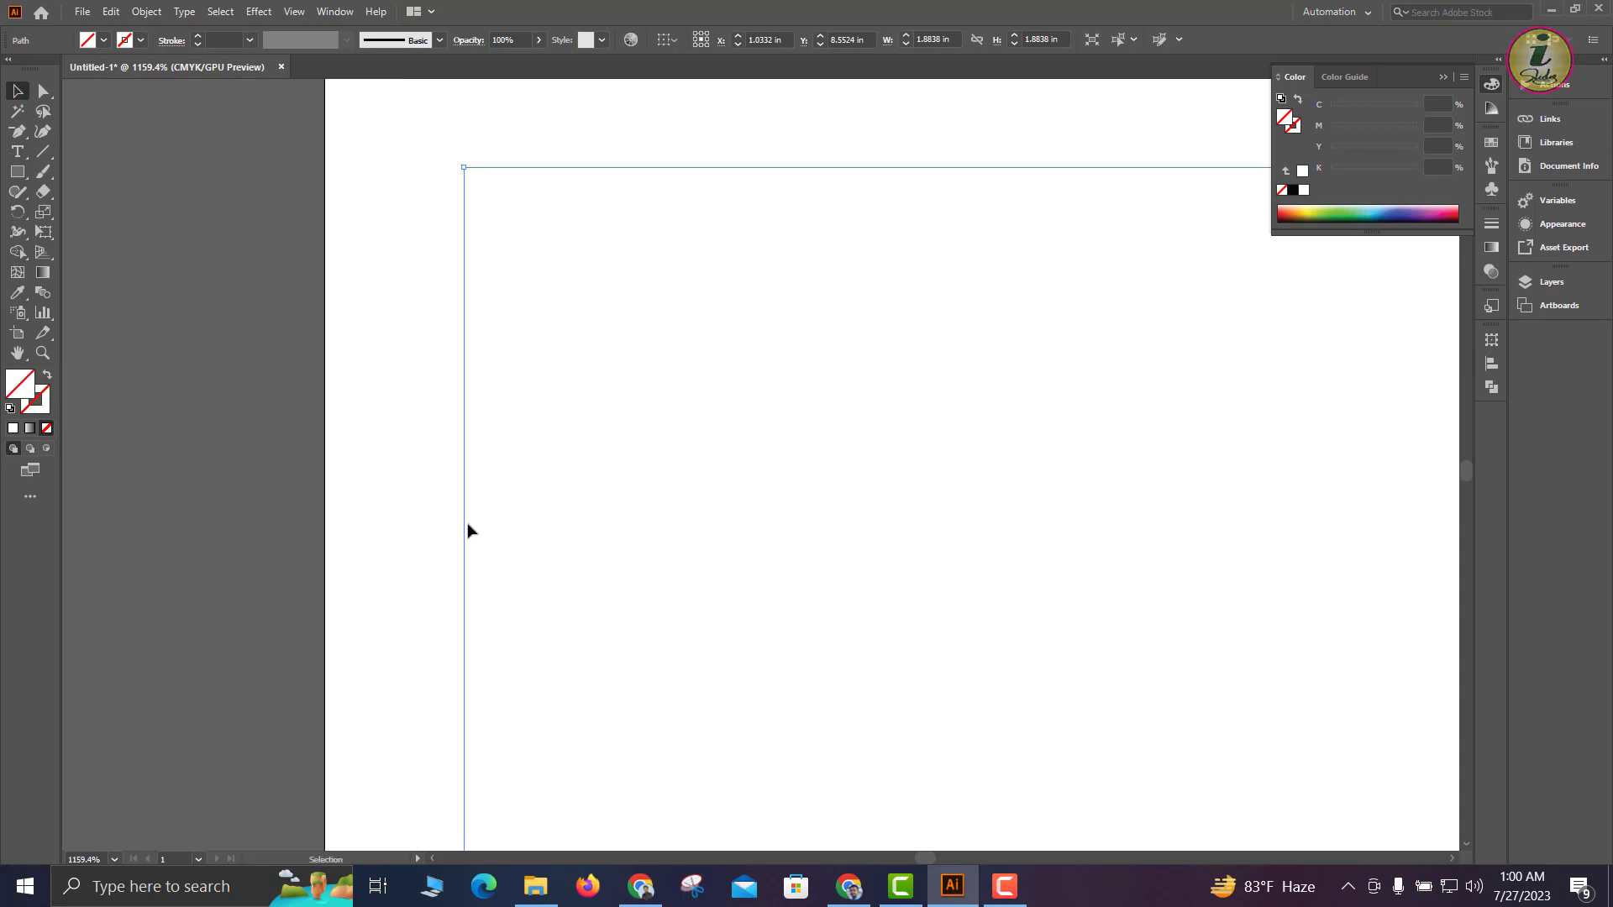
pyautogui.moveTo(468, 530); pyautogui.dragTo(140, 523)
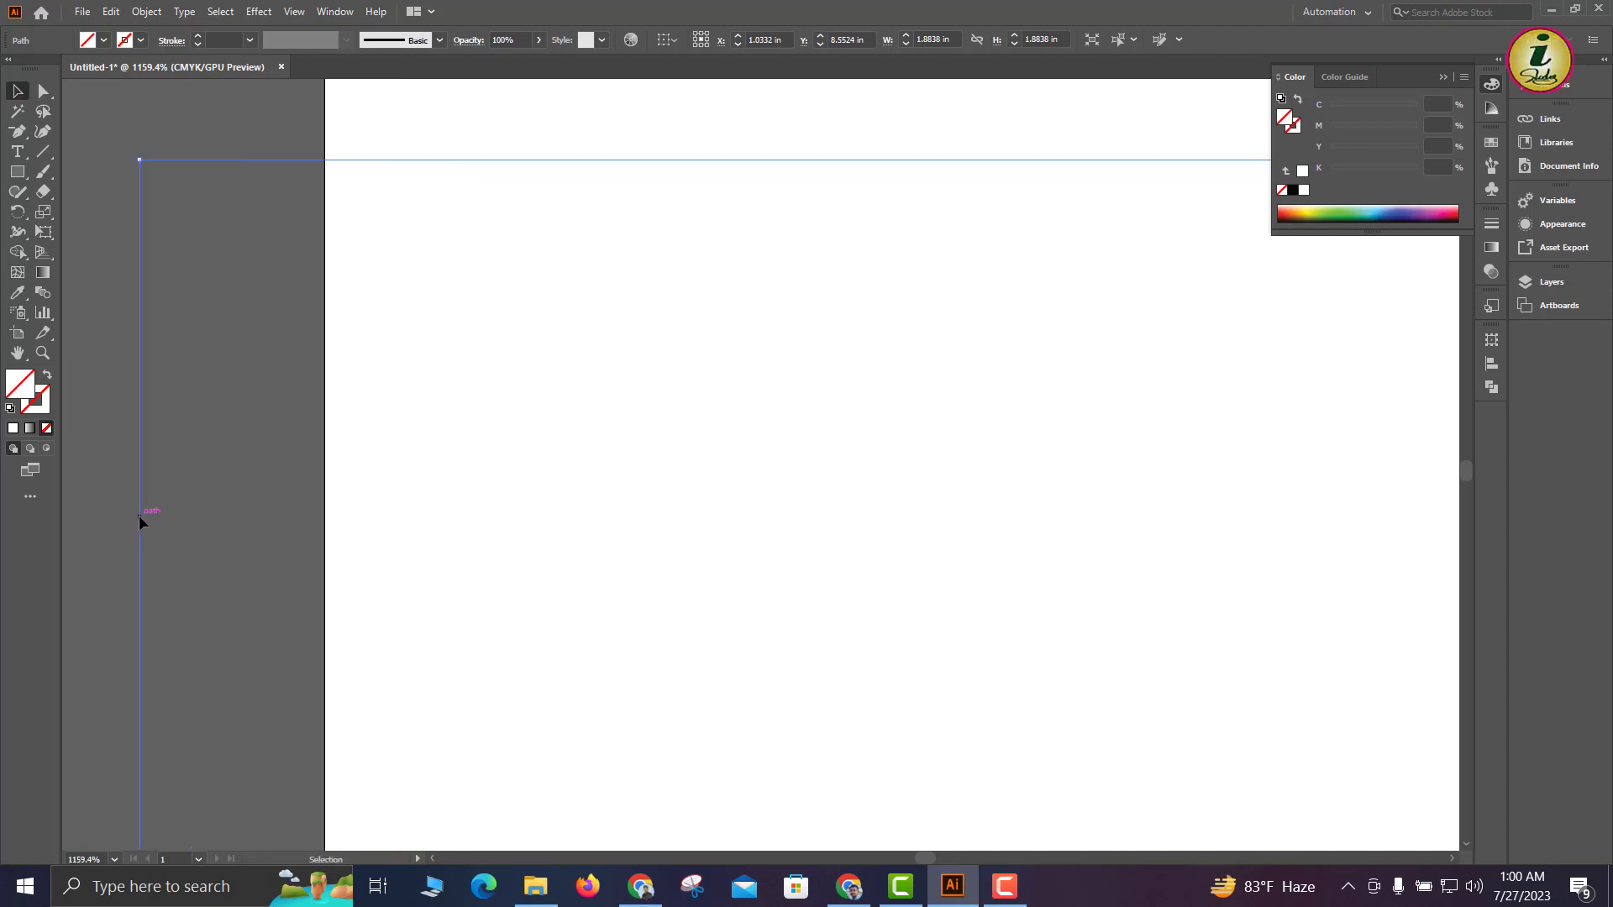
# Fill the square with red (FF0000)
pyautogui.doubleClick(23, 384)
pyautogui.write('FF0000')
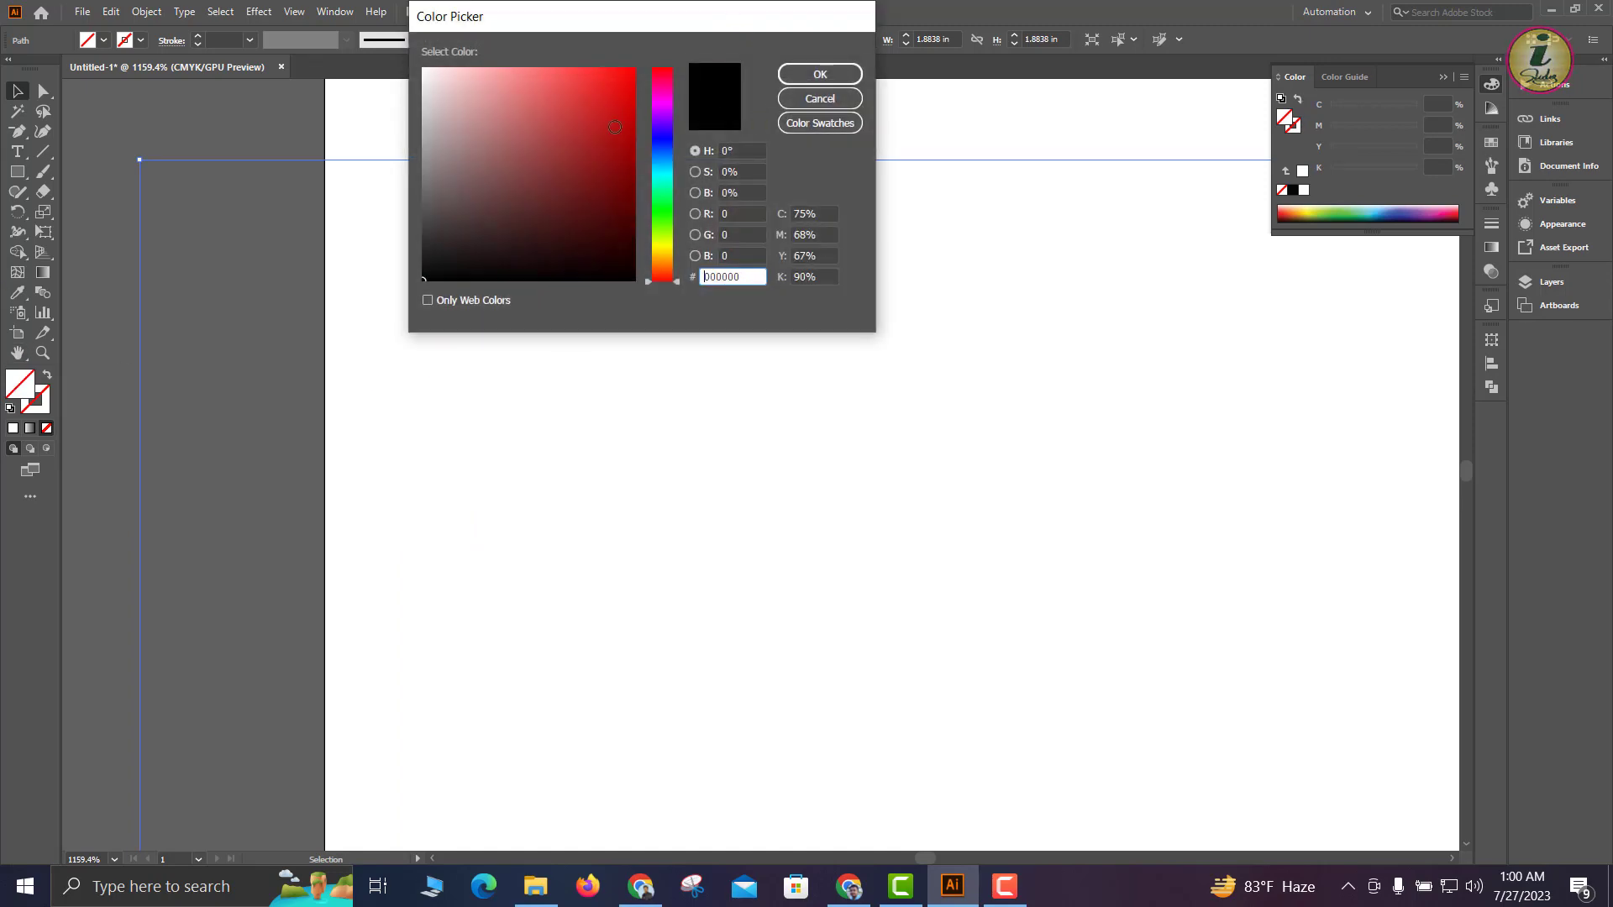
pyautogui.click(797, 74)
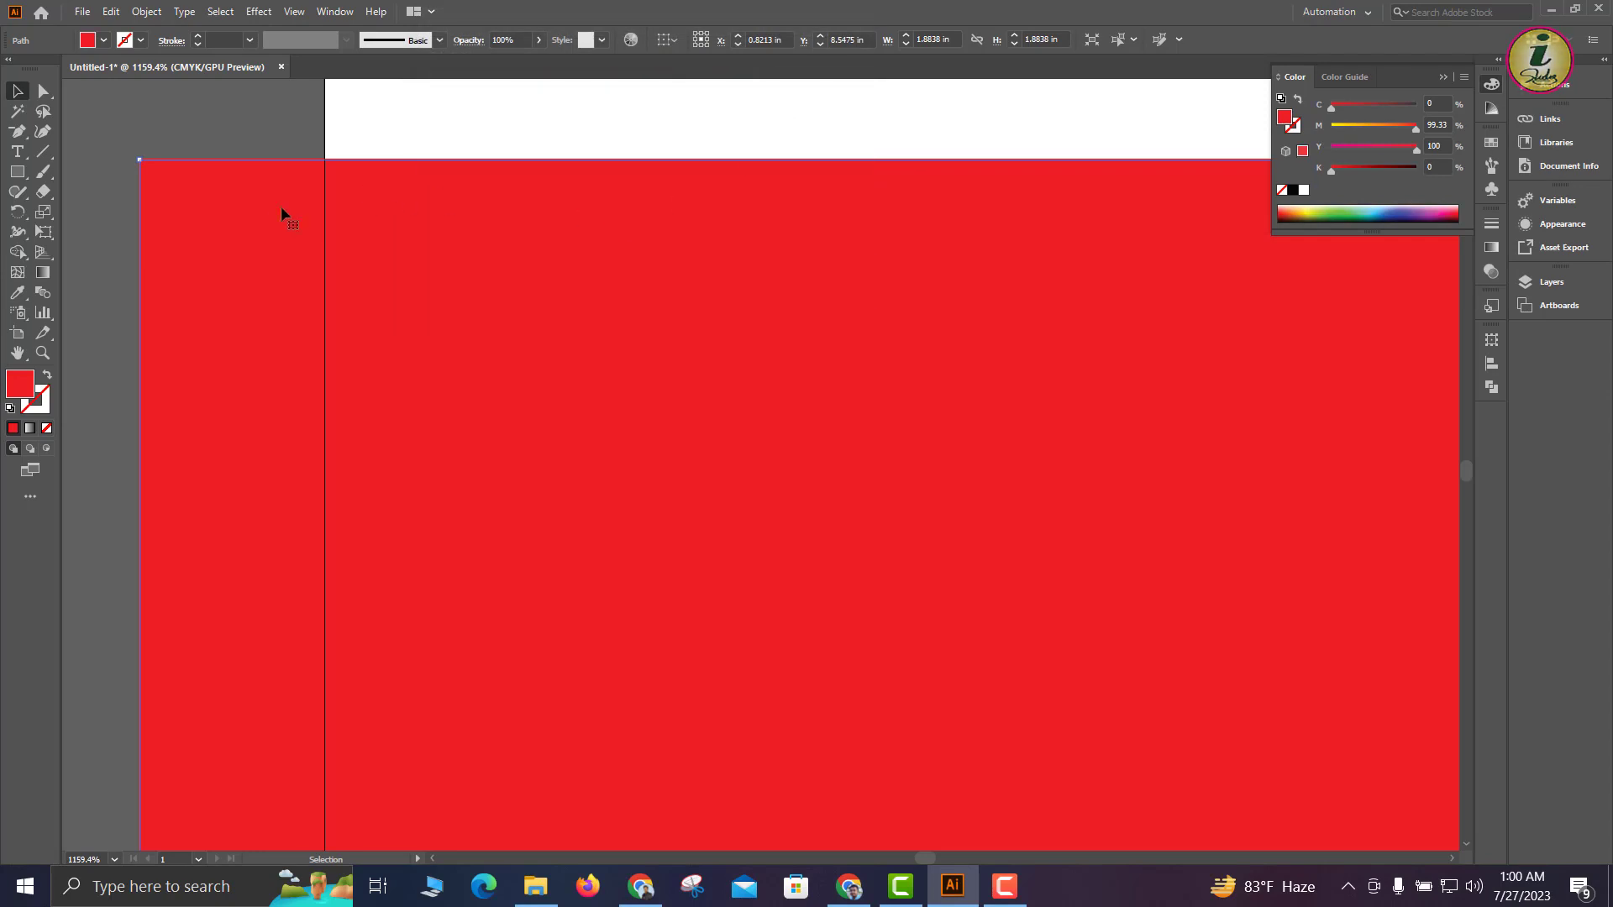
# Undo the square's red fill, its moves and the removal of its fill and stroke
pyautogui.press('/')
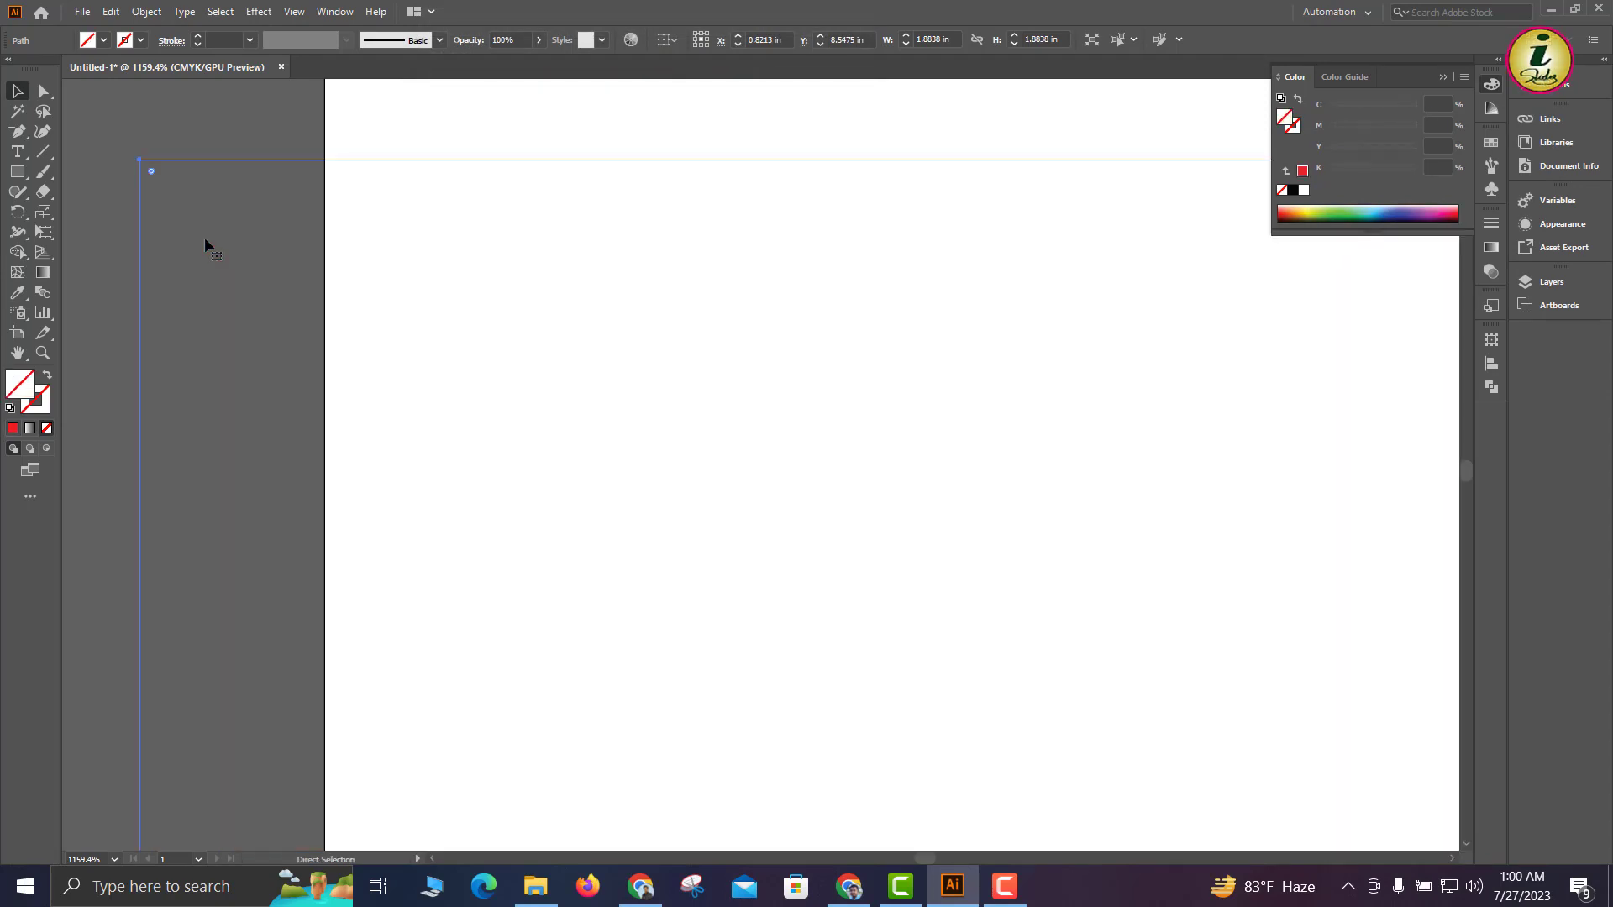
pyautogui.hotkey('ctrl', 'z')
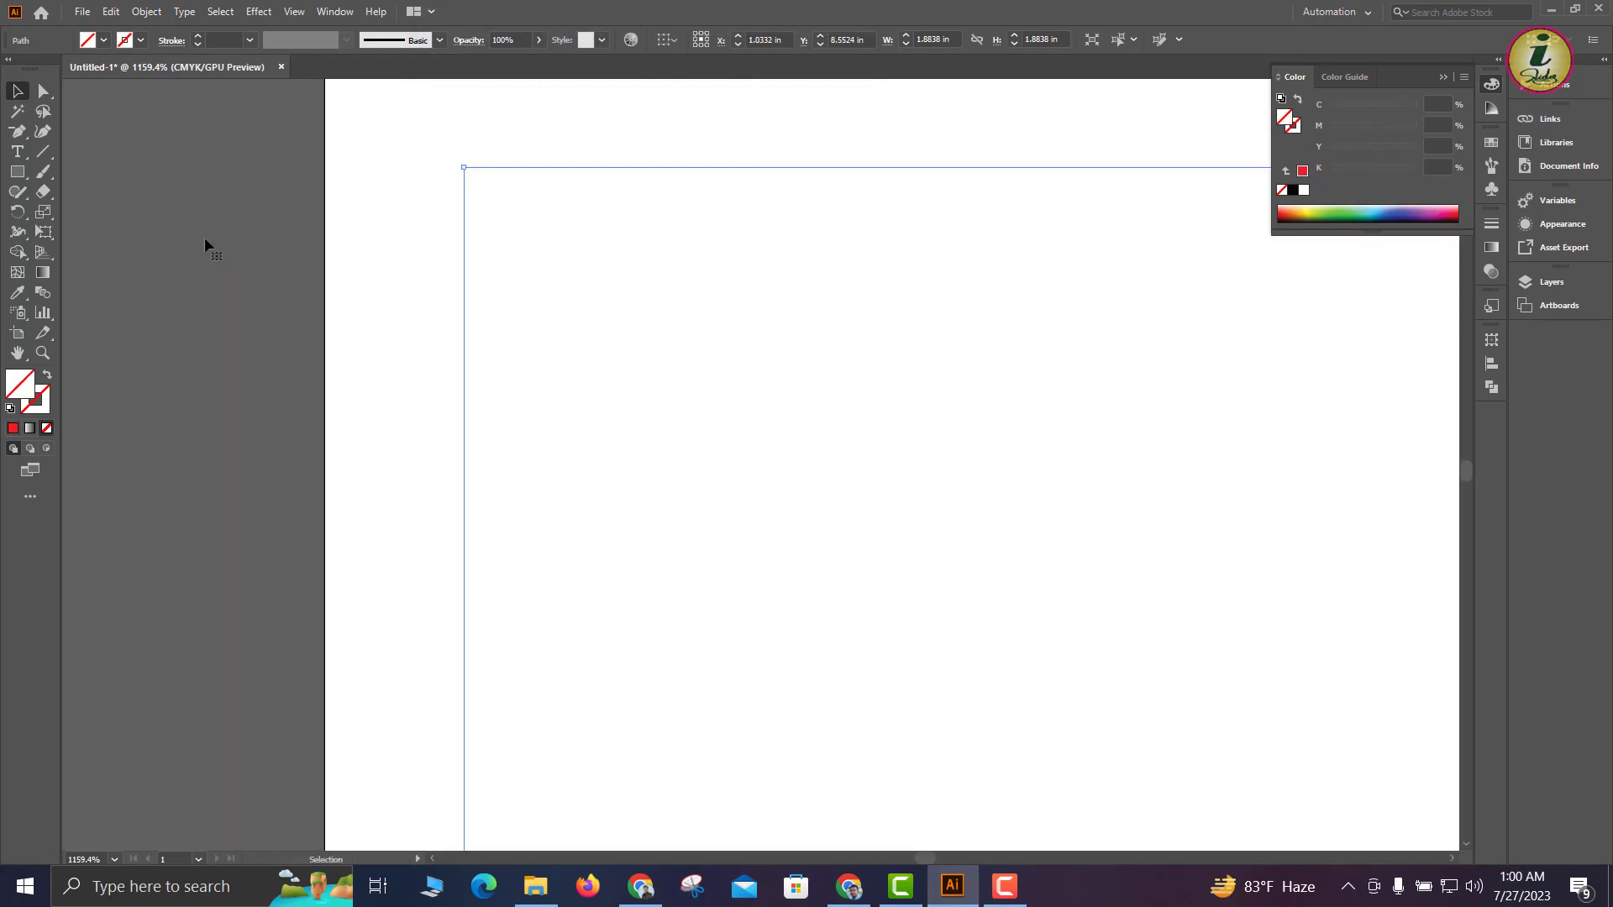
pyautogui.hotkey('ctrl', 'z')
pyautogui.hotkey('ctrl', 'z')
pyautogui.hotkey('ctrl', 'z')
pyautogui.hotkey('ctrl', 'z')
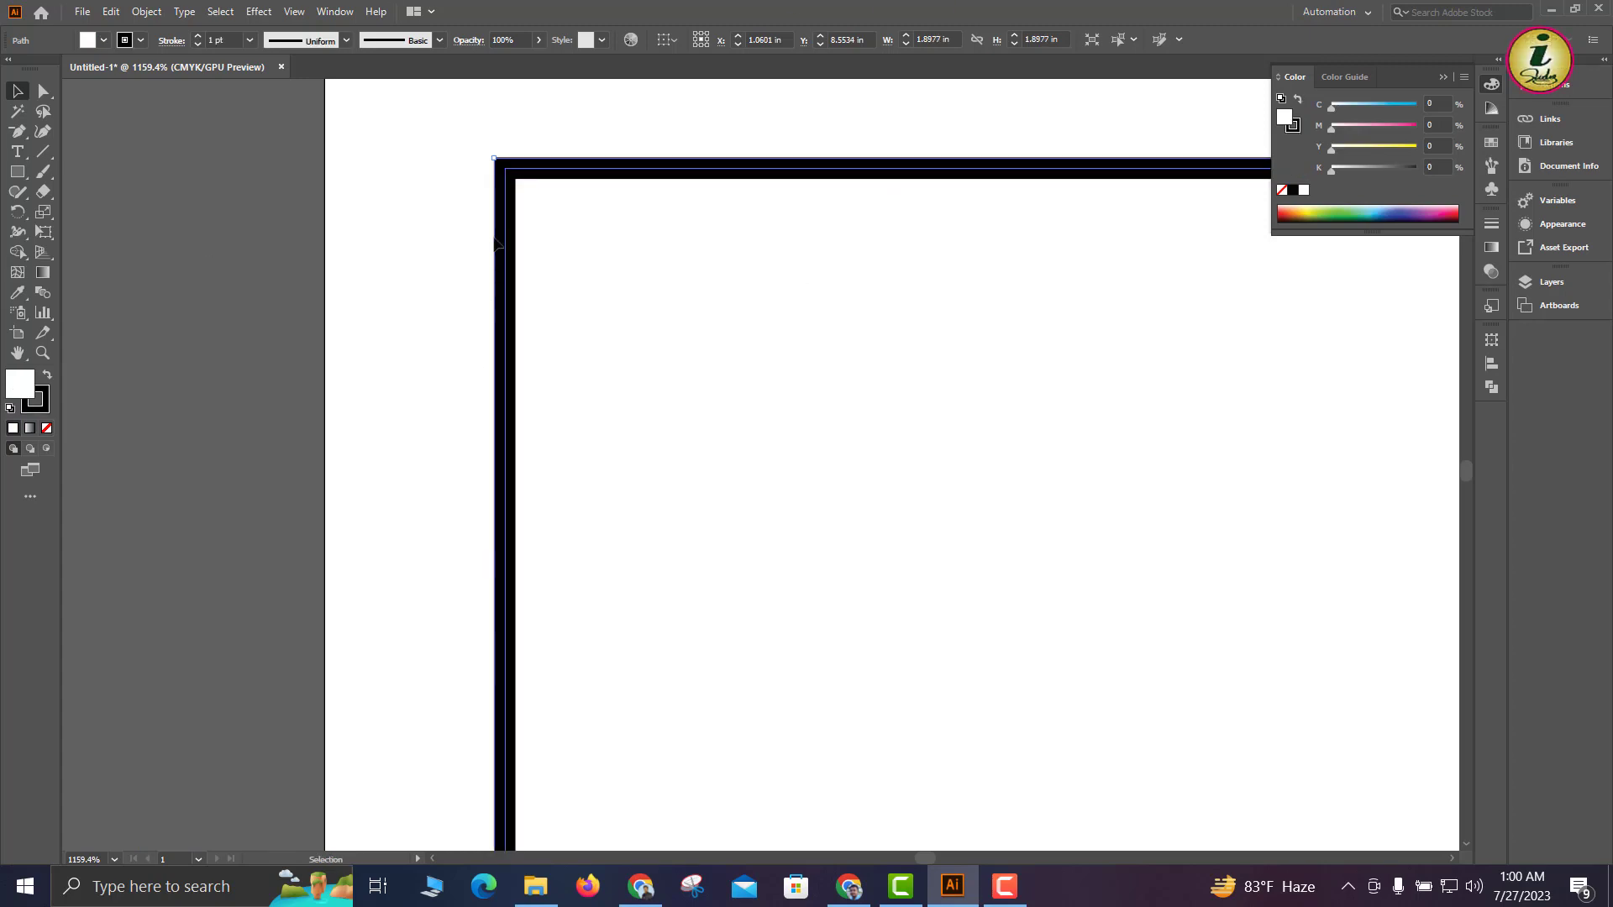
# Remove the small square's top-left corner point with the Delete Anchor Point tool, turning the square into a right triangle
pyautogui.moveTo(494, 162); pyautogui.dragTo(840, 794)
pyautogui.moveTo(745, 439); pyautogui.dragTo(389, 623)
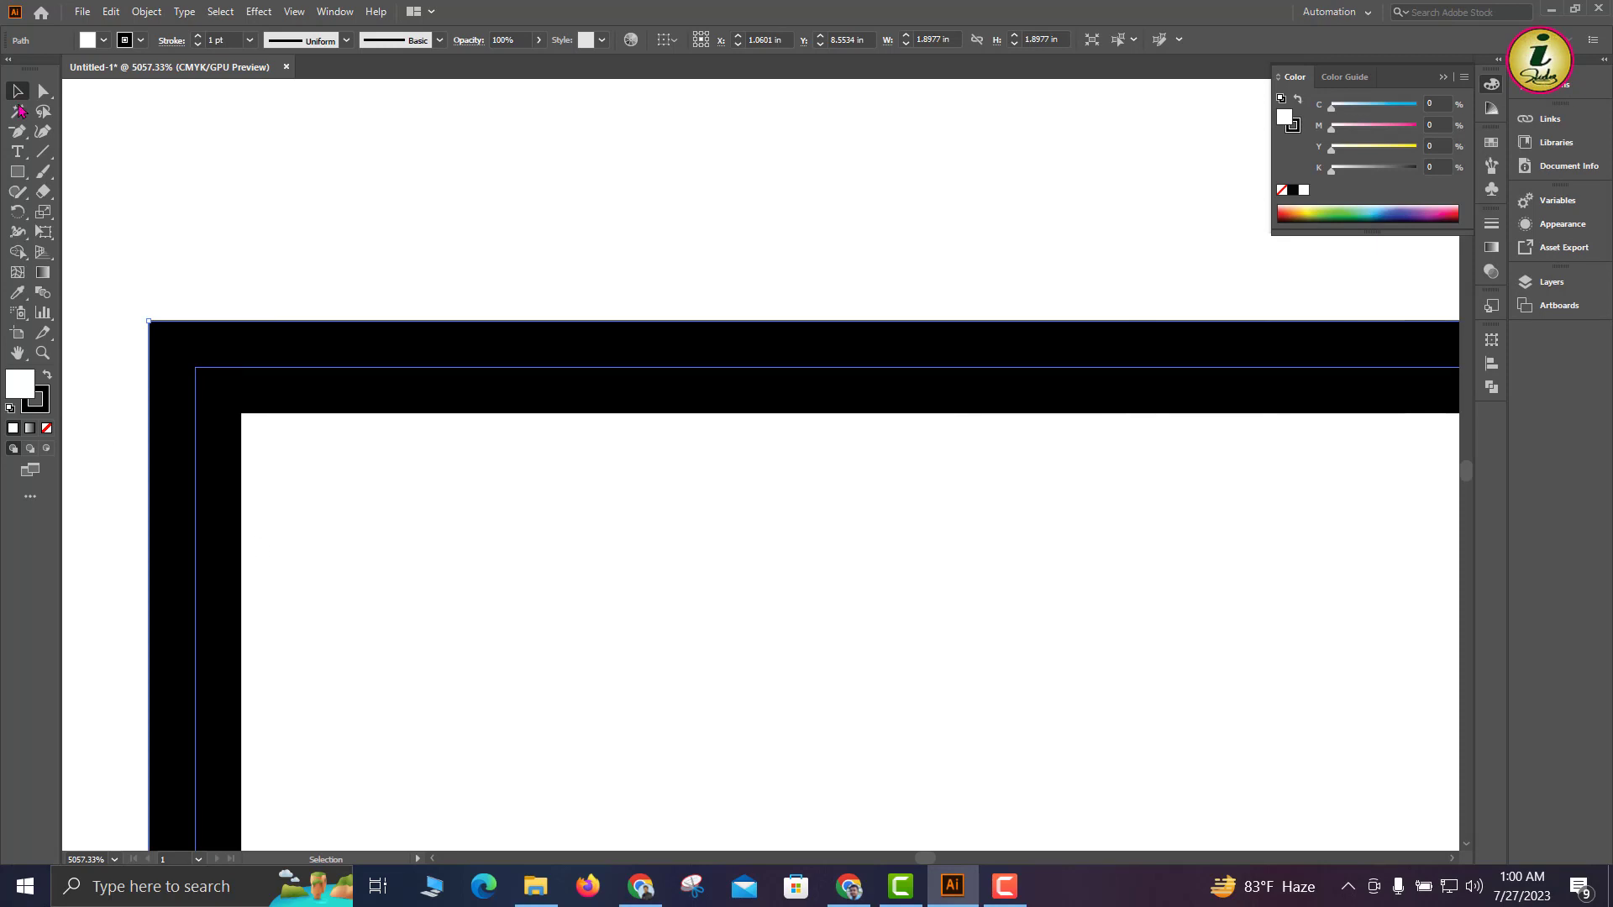
pyautogui.click(19, 132)
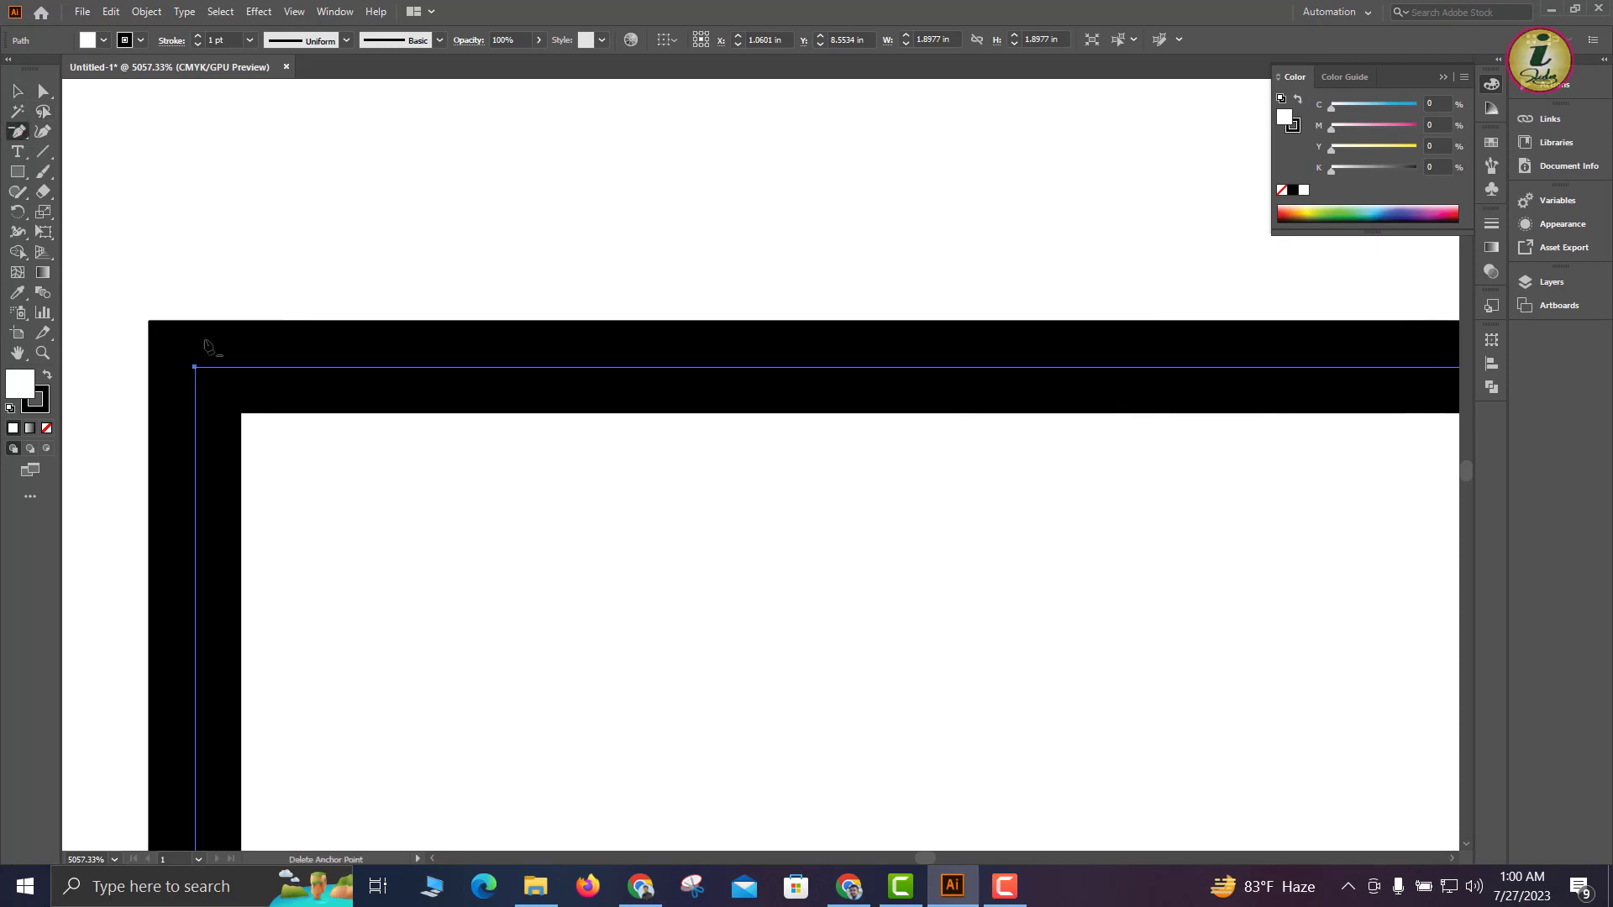
pyautogui.moveTo(397, 521); pyautogui.dragTo(538, 618)
pyautogui.moveTo(228, 414); pyautogui.dragTo(647, 540)
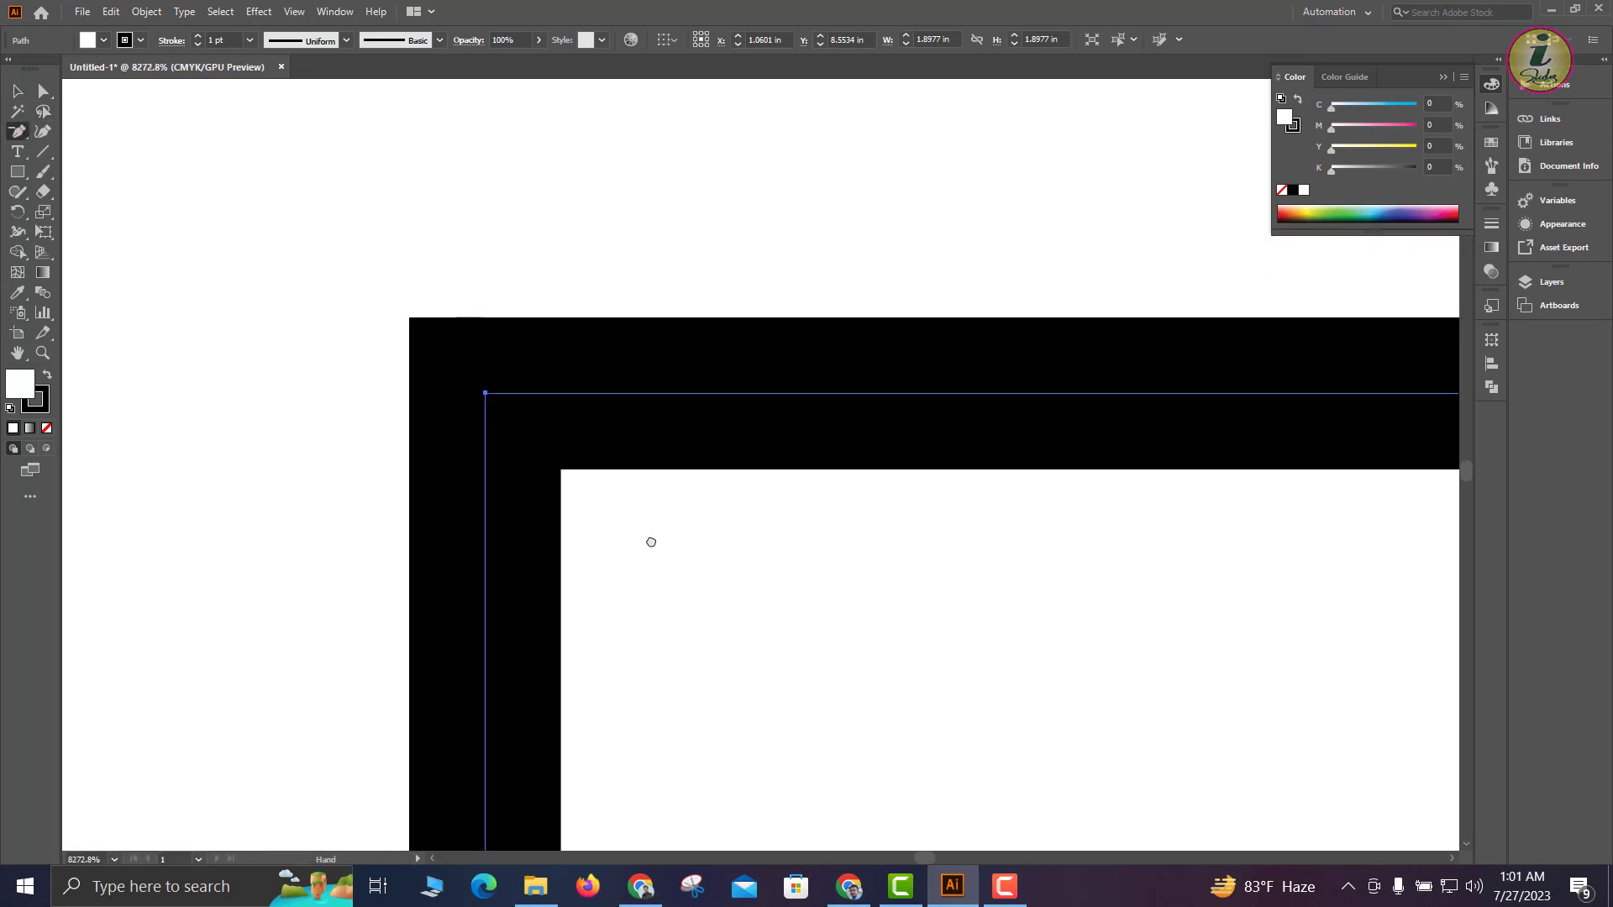
pyautogui.moveTo(501, 432); pyautogui.dragTo(756, 604)
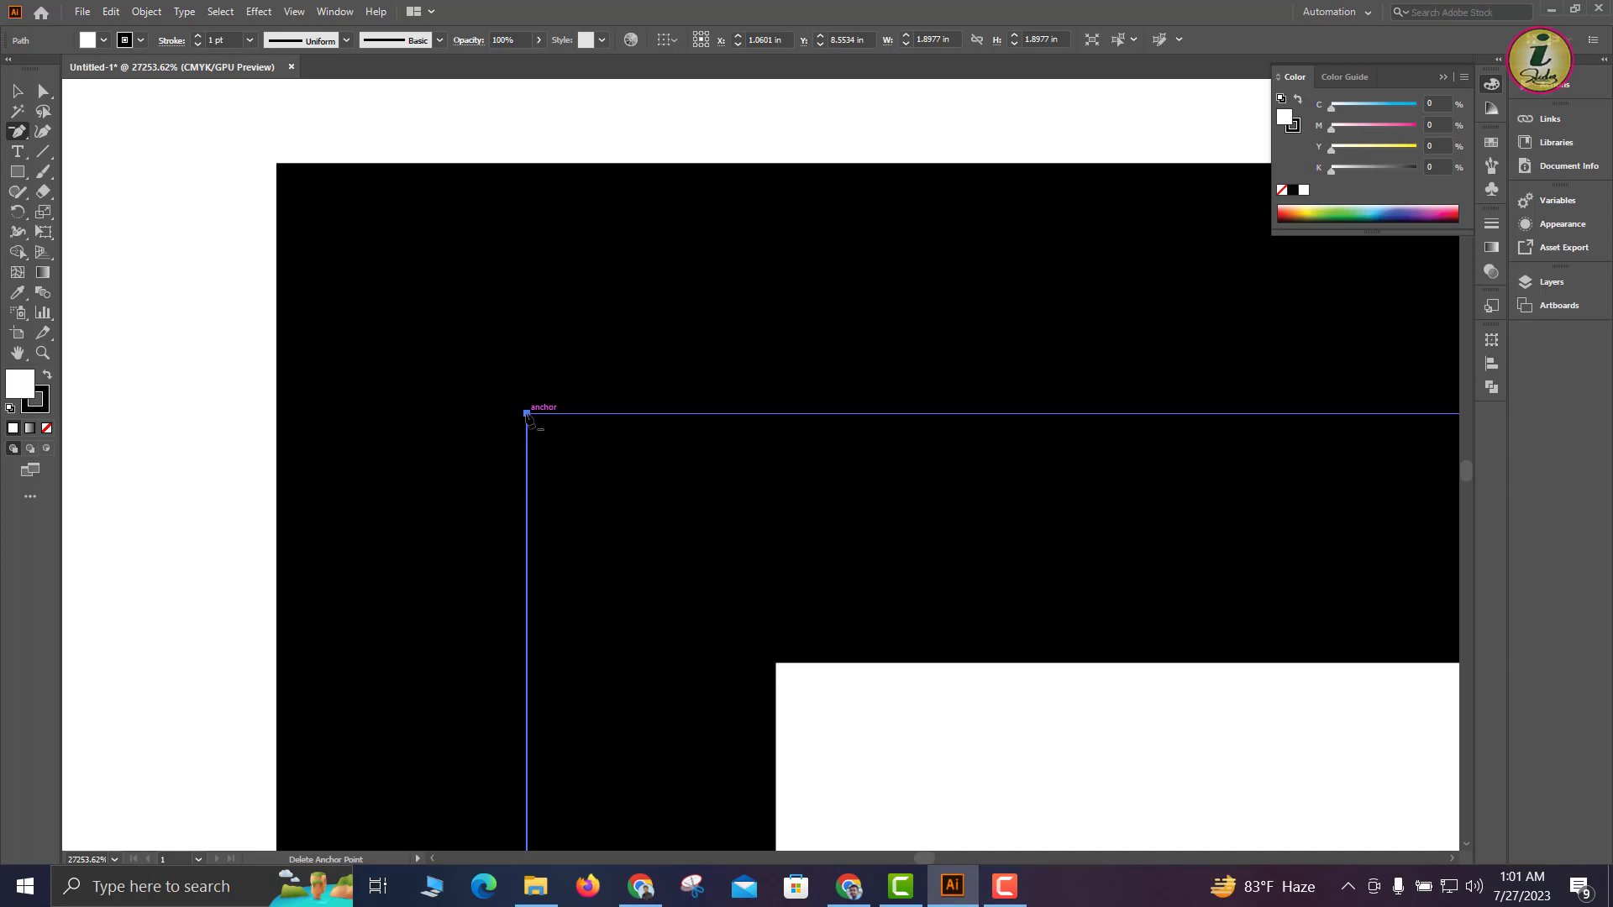
pyautogui.moveTo(922, 692); pyautogui.dragTo(812, 581)
pyautogui.moveTo(837, 391); pyautogui.dragTo(291, 209)
pyautogui.moveTo(425, 457); pyautogui.dragTo(421, 384)
pyautogui.scroll(-2, 421, 384)
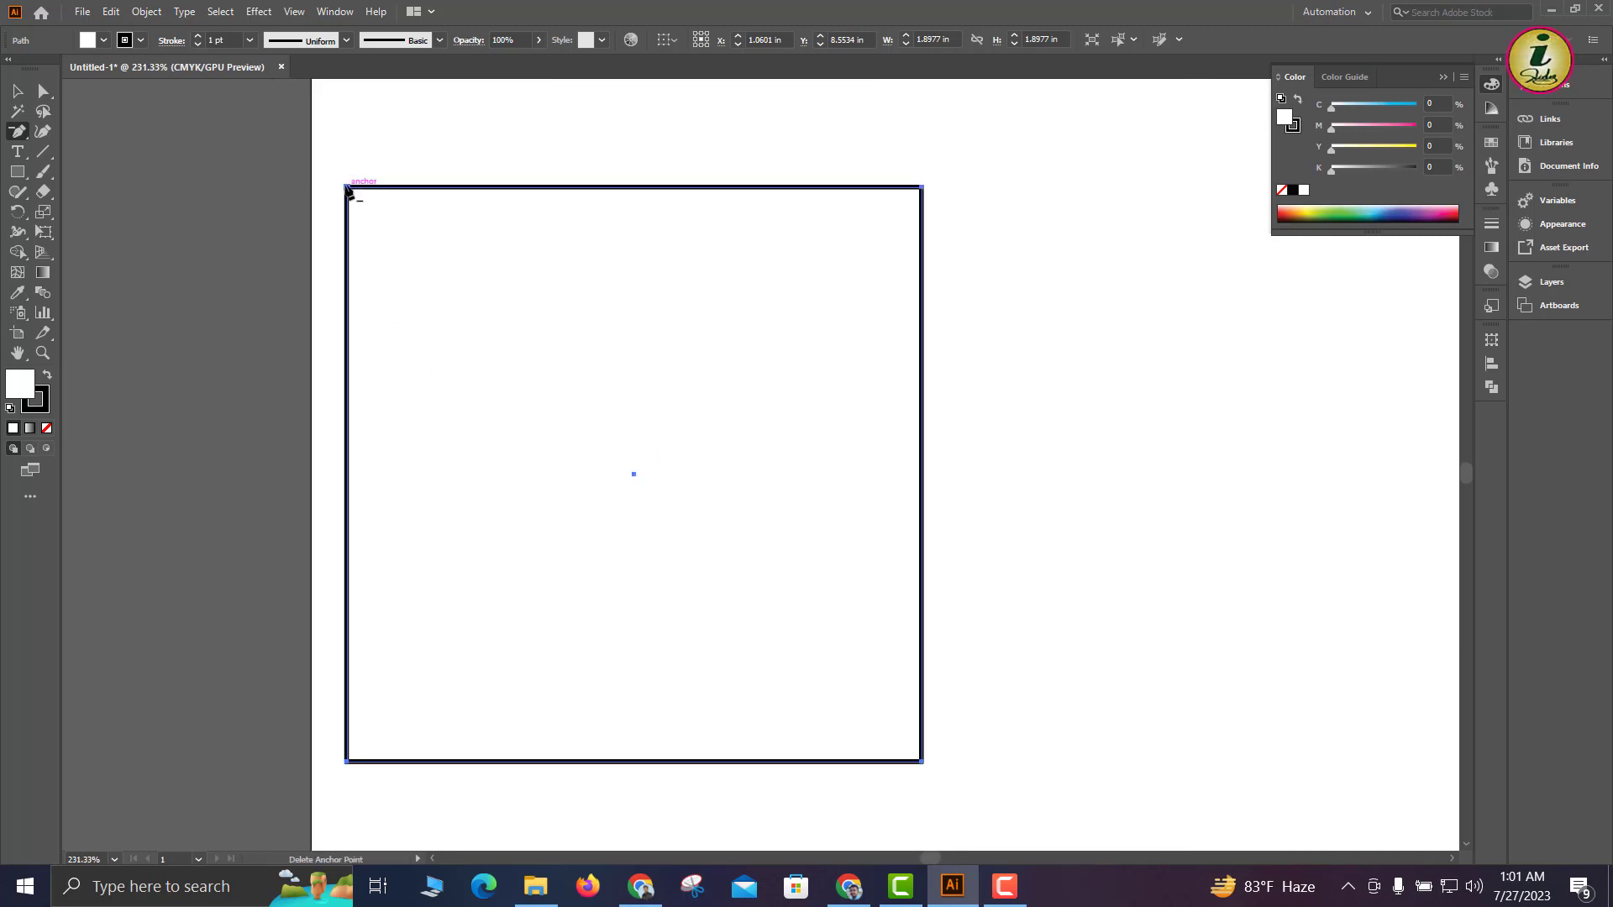
pyautogui.click(348, 188)
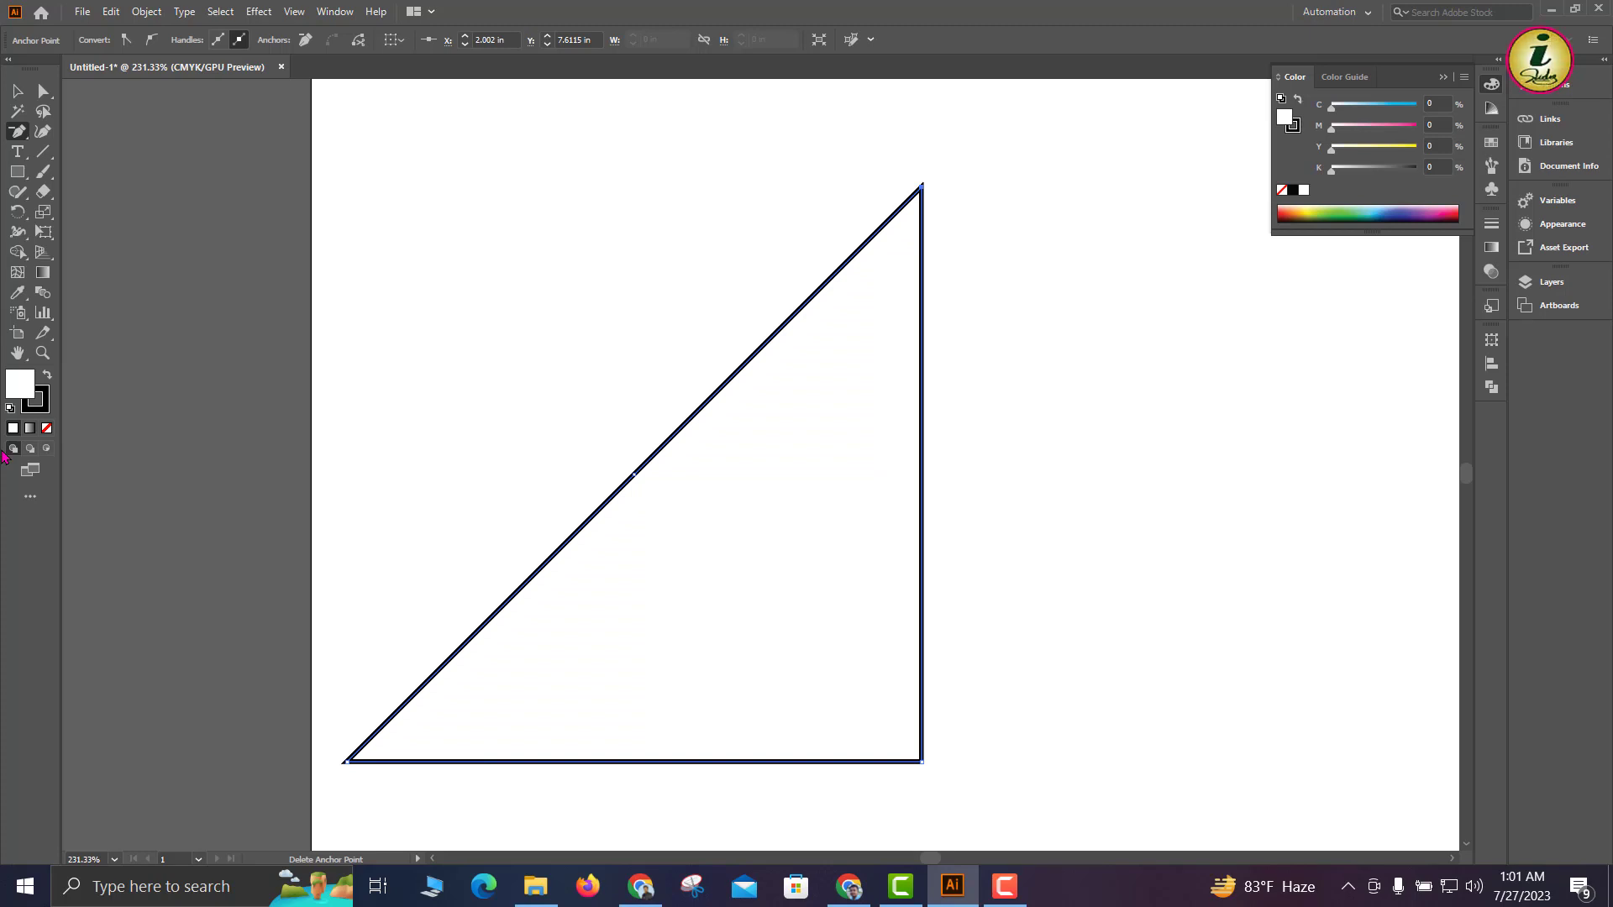
# Scale the curved shape and the triangle together to about 1.76 × 1.98 in and place them beside the artboard, below the cubes
pyautogui.hotkey('ctrl', 'space')
pyautogui.moveTo(765, 437); pyautogui.dragTo(120, 91)
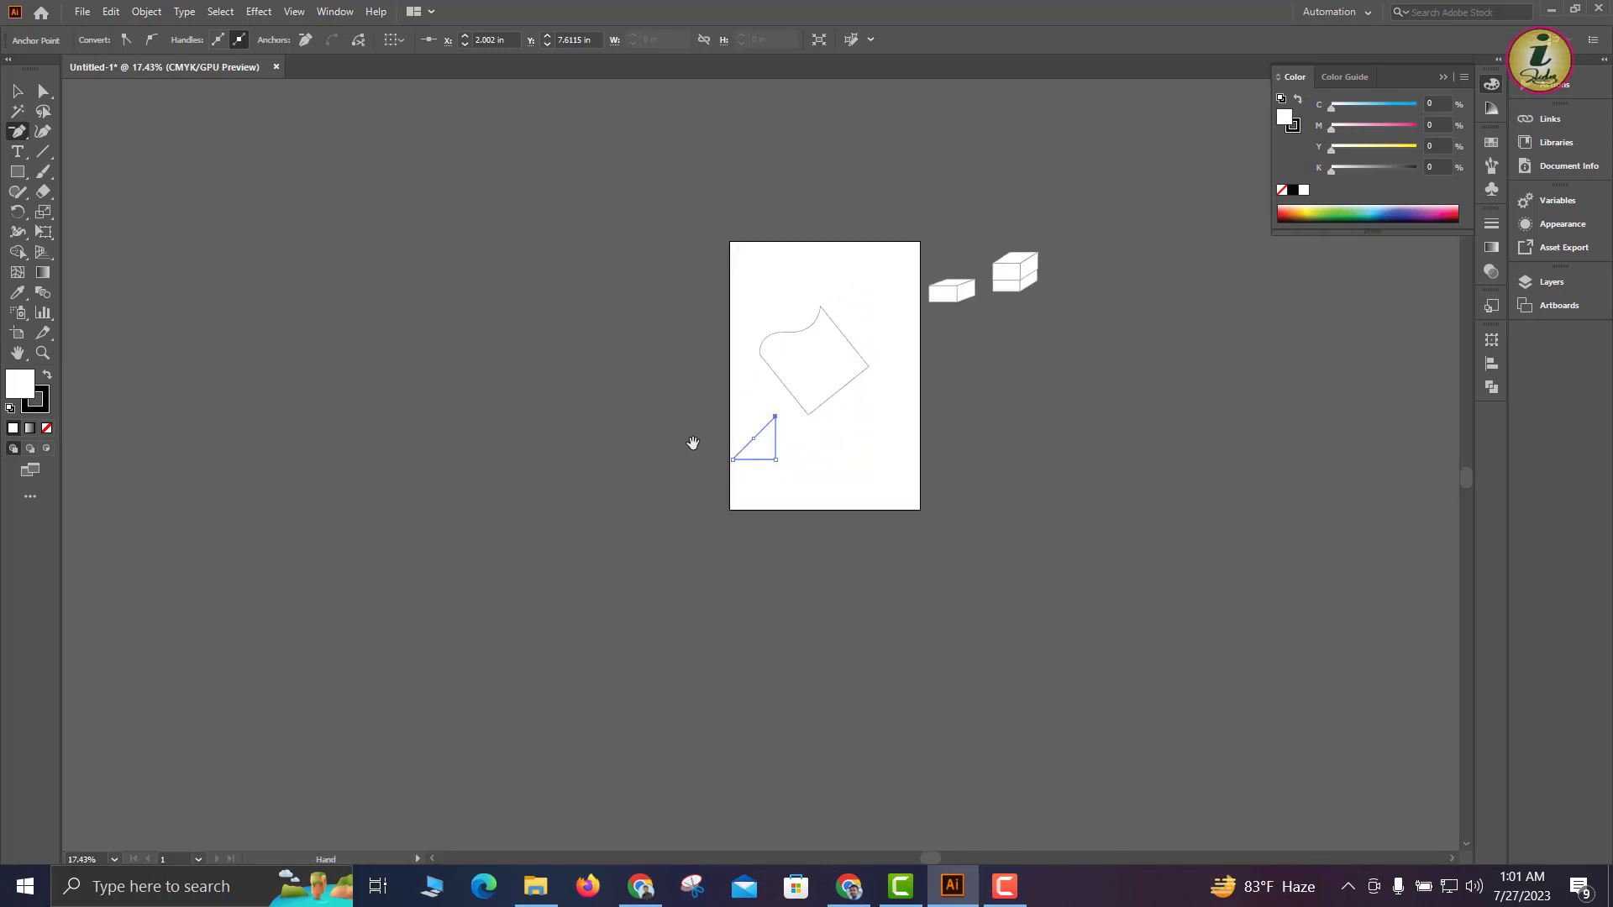
pyautogui.hotkey('ctrl', 'space')
pyautogui.moveTo(805, 476); pyautogui.dragTo(991, 638)
pyautogui.moveTo(915, 442); pyautogui.dragTo(863, 408)
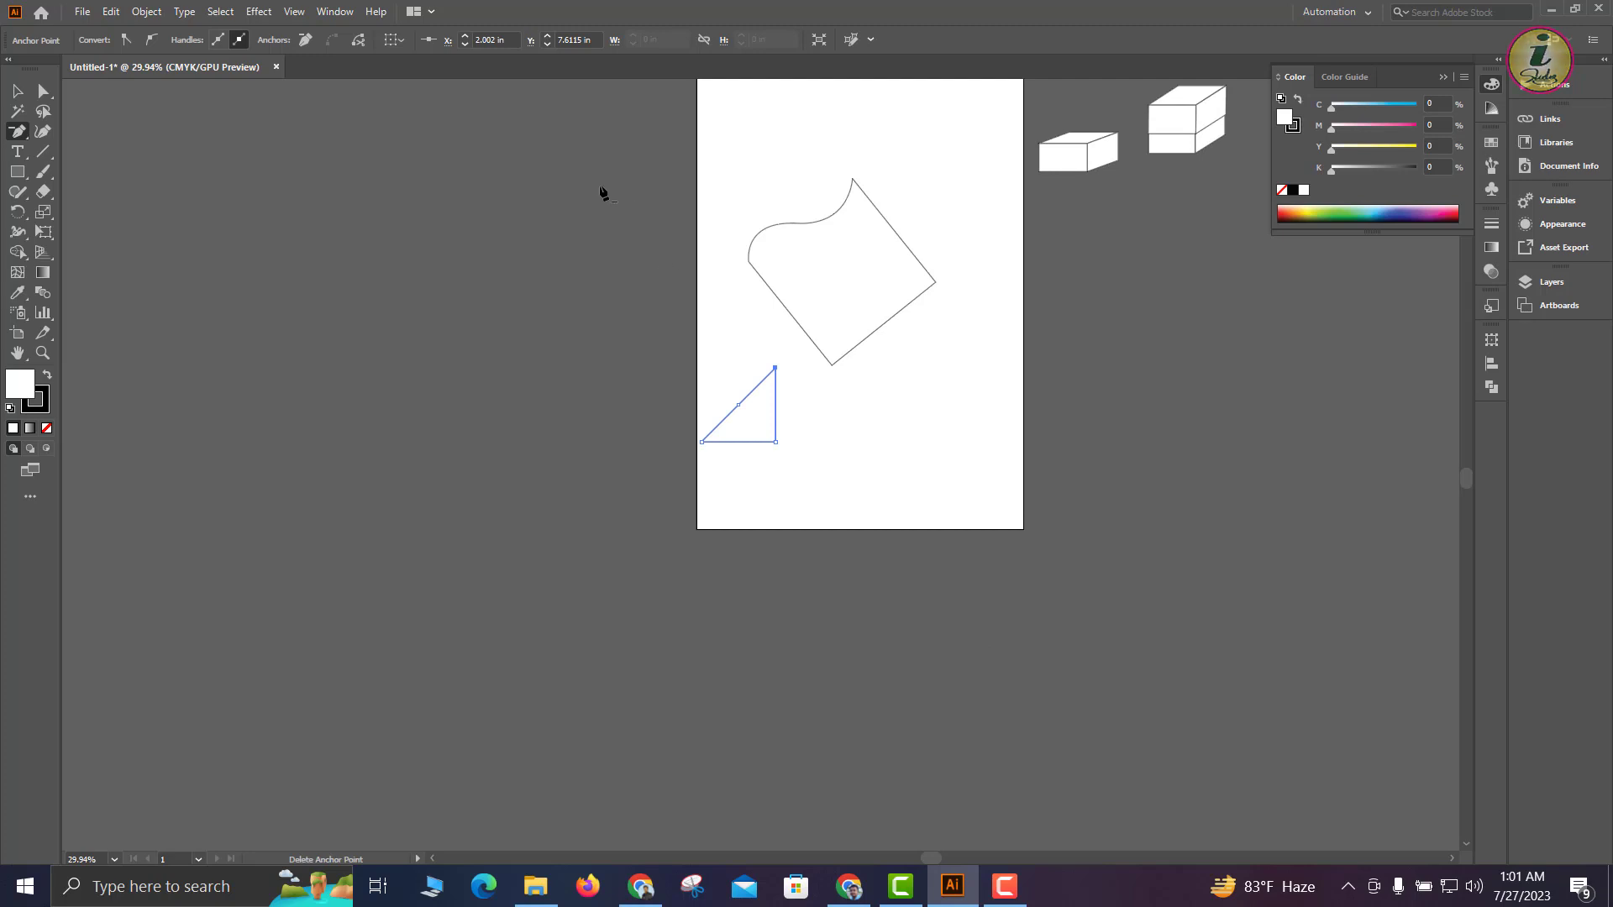
pyautogui.click(16, 91)
pyautogui.hotkey('ctrl', 'a')
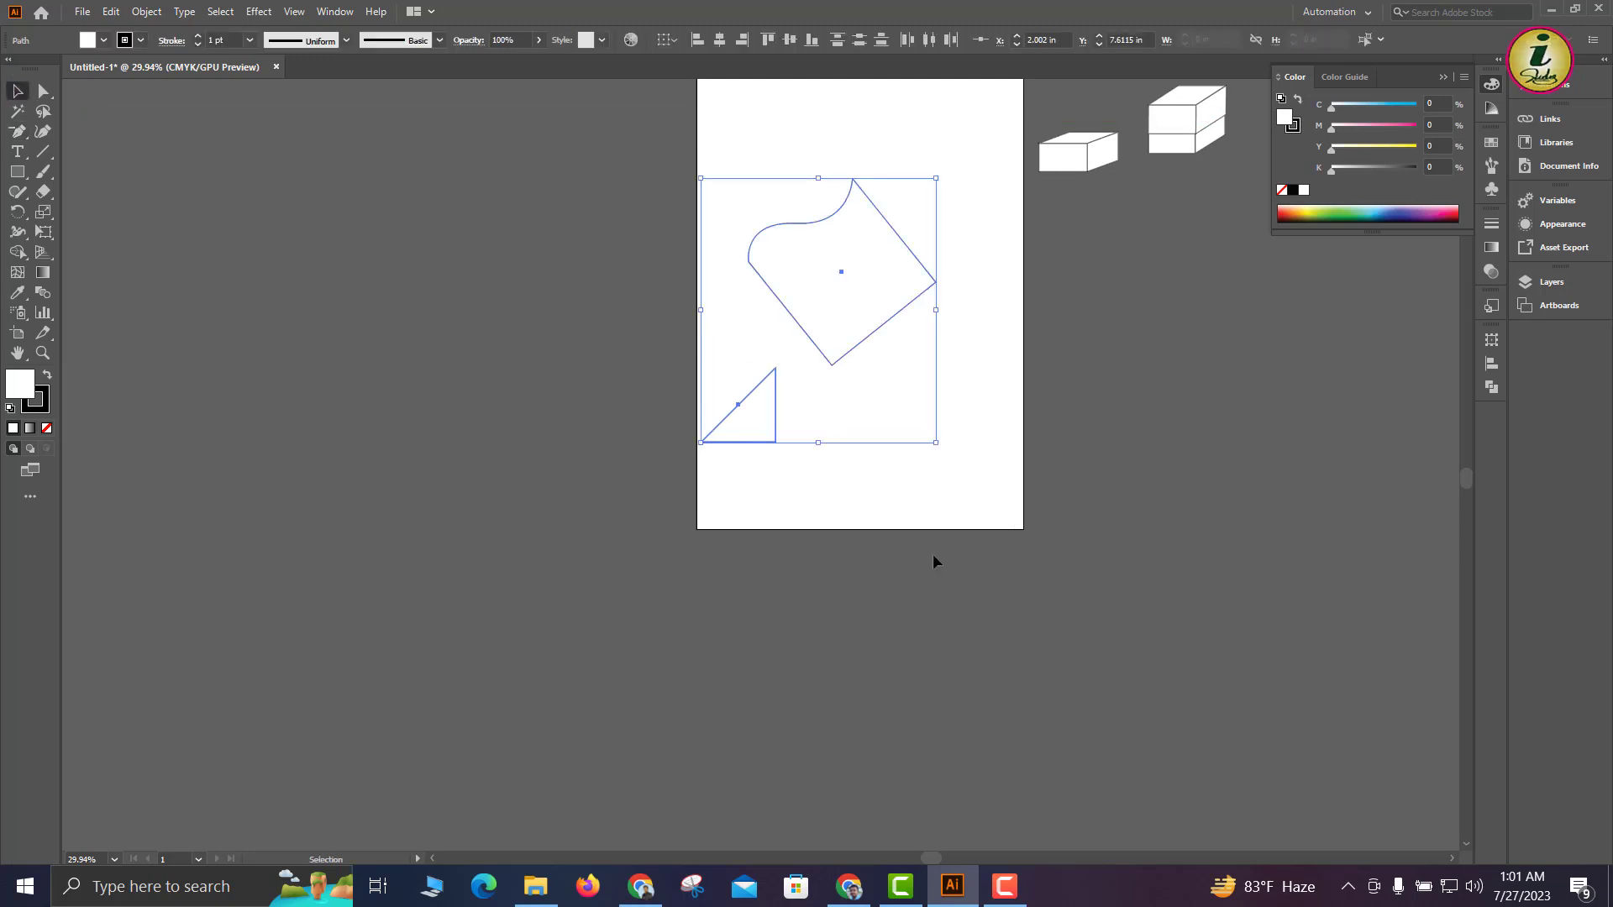
pyautogui.moveTo(938, 447); pyautogui.dragTo(854, 351)
pyautogui.moveTo(825, 320); pyautogui.dragTo(1109, 279)
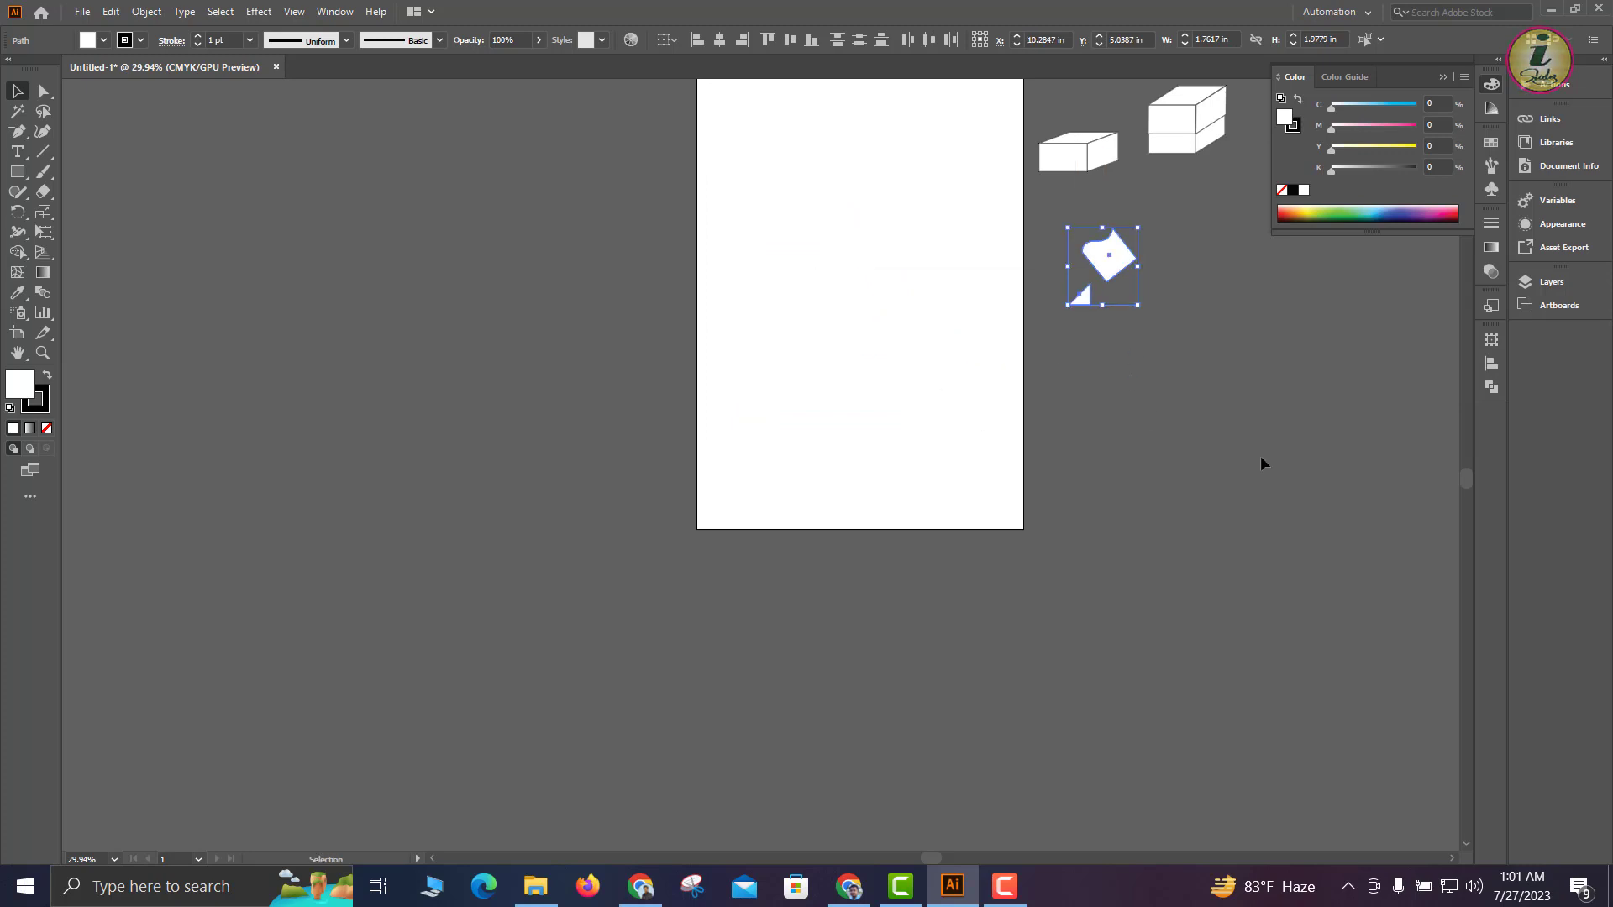
pyautogui.click(1261, 458)
# Draw a tall ellipse about 2.2 in wide and 3.79 in high near the middle of the artboard
pyautogui.hotkey('ctrl', 'space')
pyautogui.moveTo(1010, 189); pyautogui.dragTo(1239, 433)
pyautogui.moveTo(936, 304); pyautogui.dragTo(939, 336)
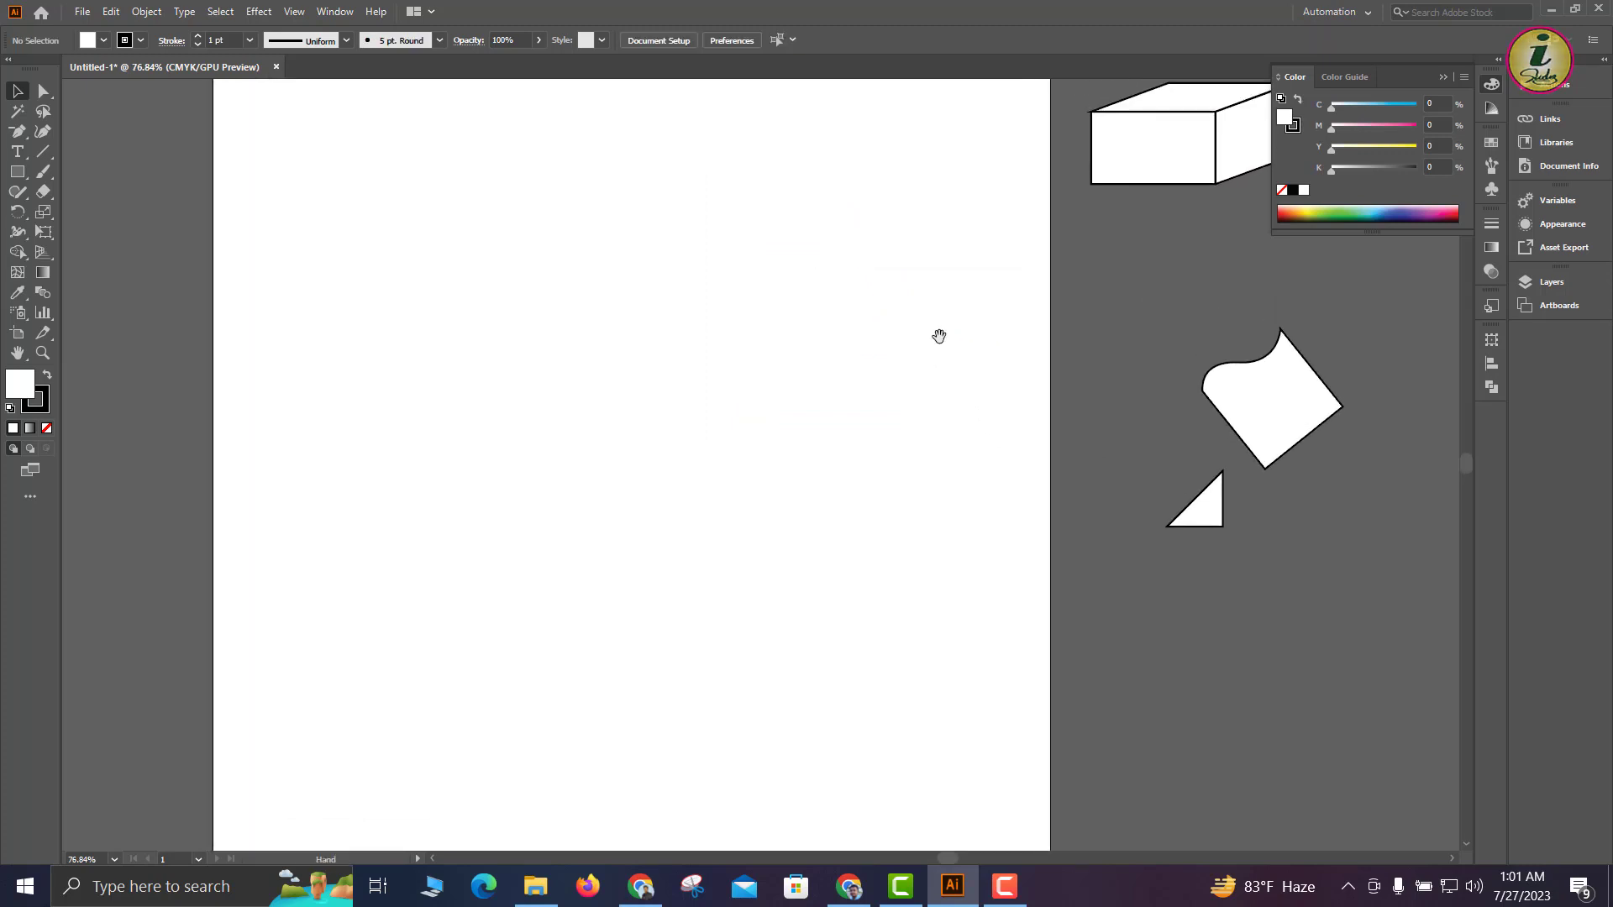
pyautogui.moveTo(17, 171); pyautogui.dragTo(75, 211)
pyautogui.moveTo(557, 342); pyautogui.dragTo(781, 726)
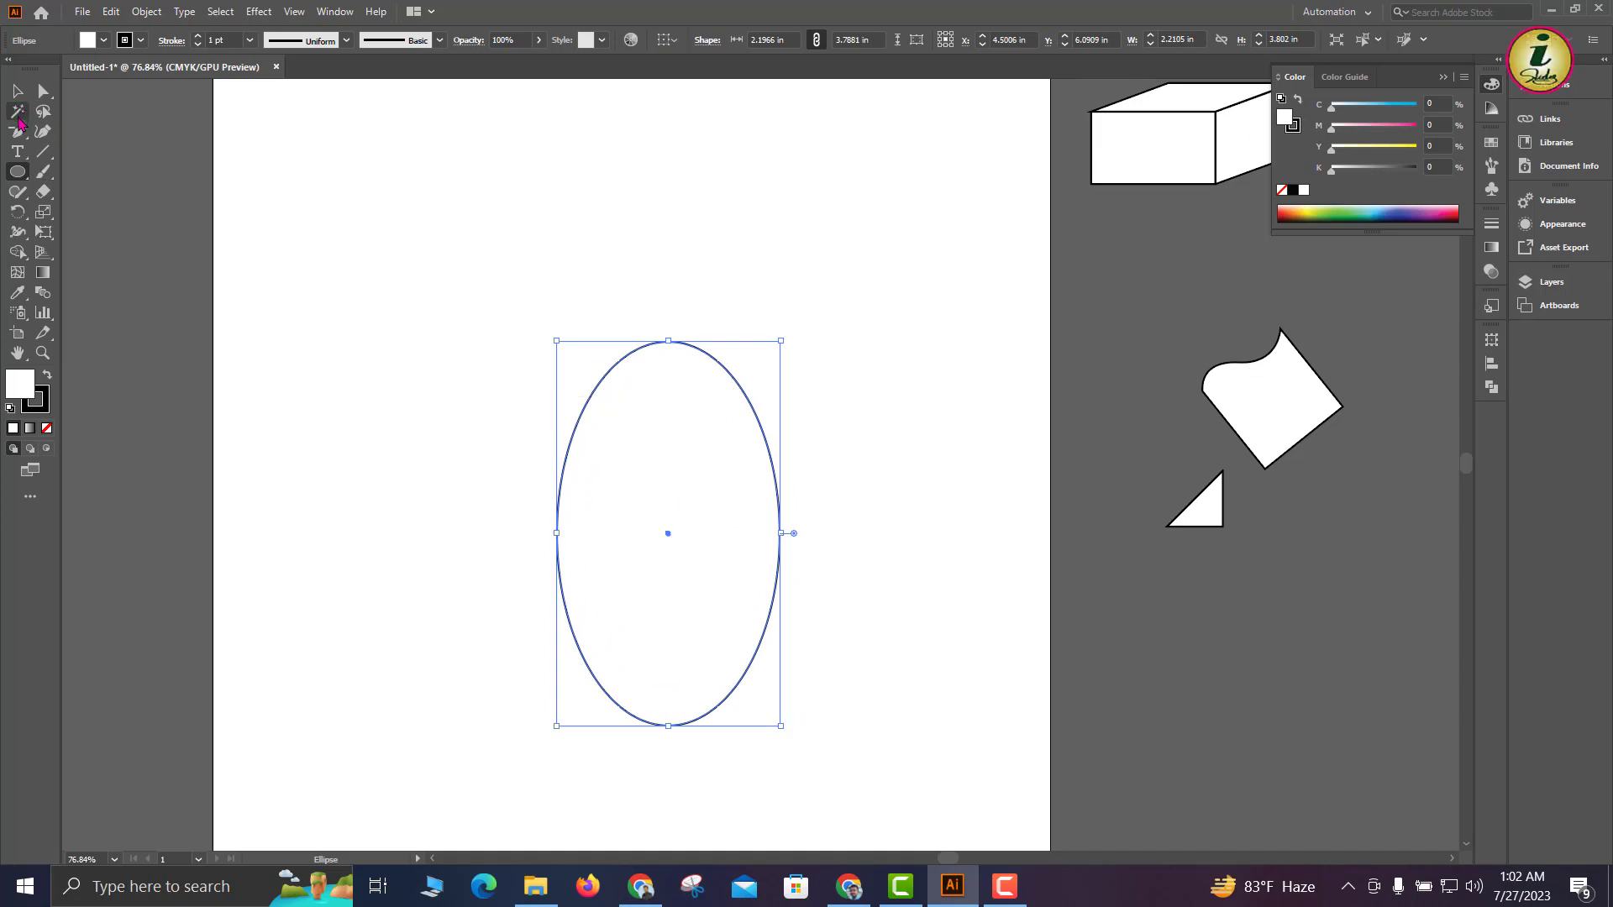
# Try the Anchor Point tool on the ellipse: make the top point a corner, pull the right point's upper handle outward, and reshape the left point
pyautogui.moveTo(18, 132); pyautogui.dragTo(88, 131)
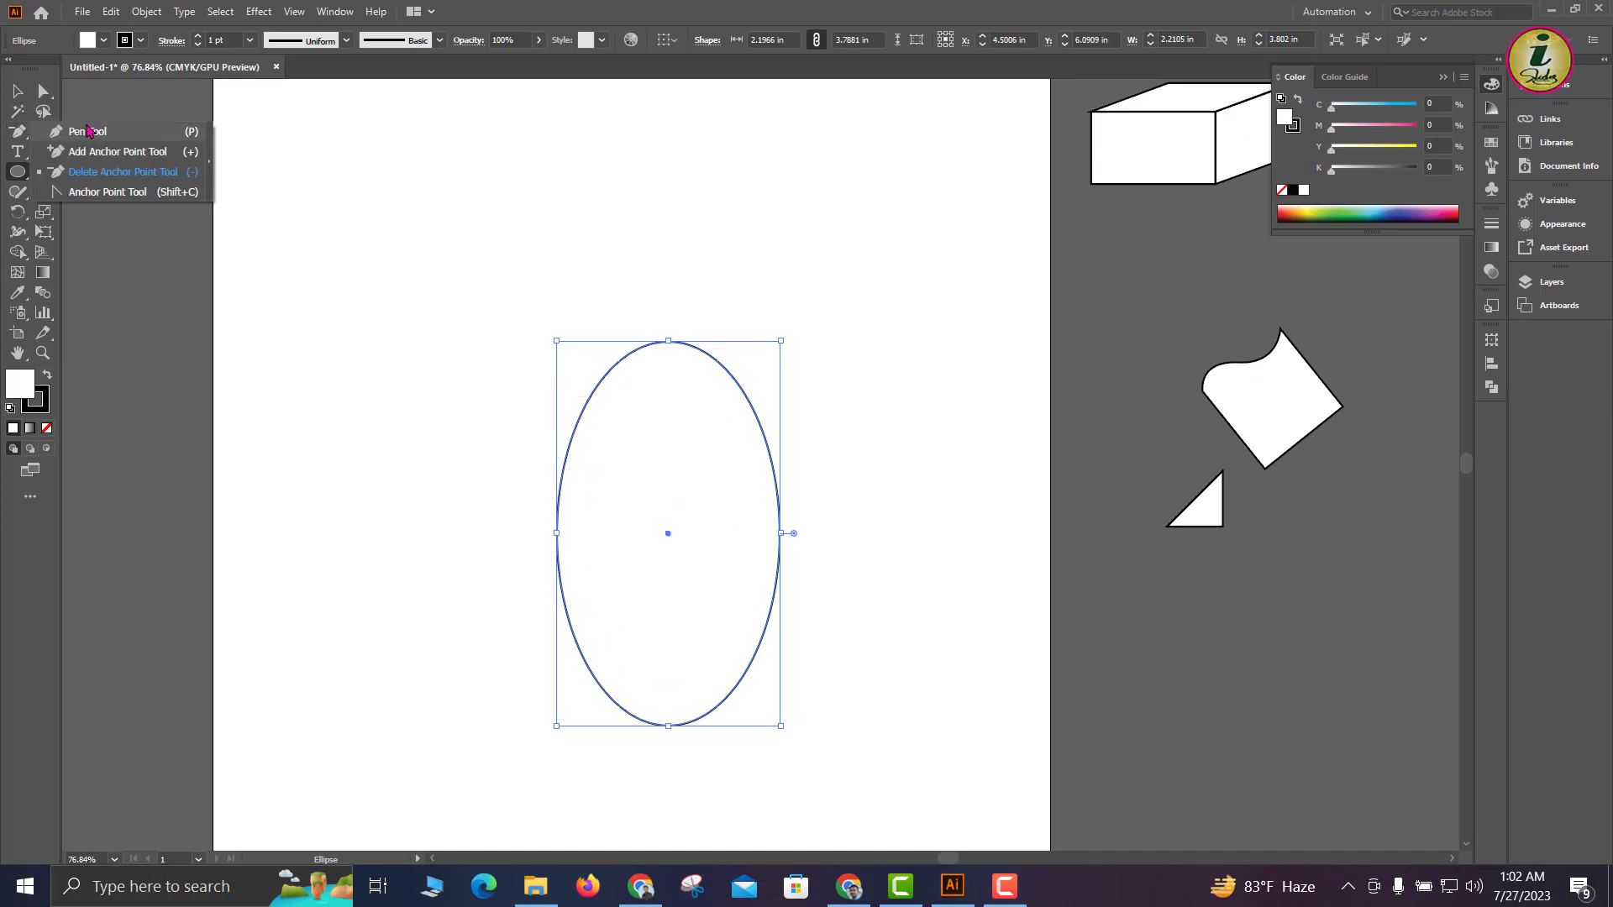
pyautogui.click(81, 195)
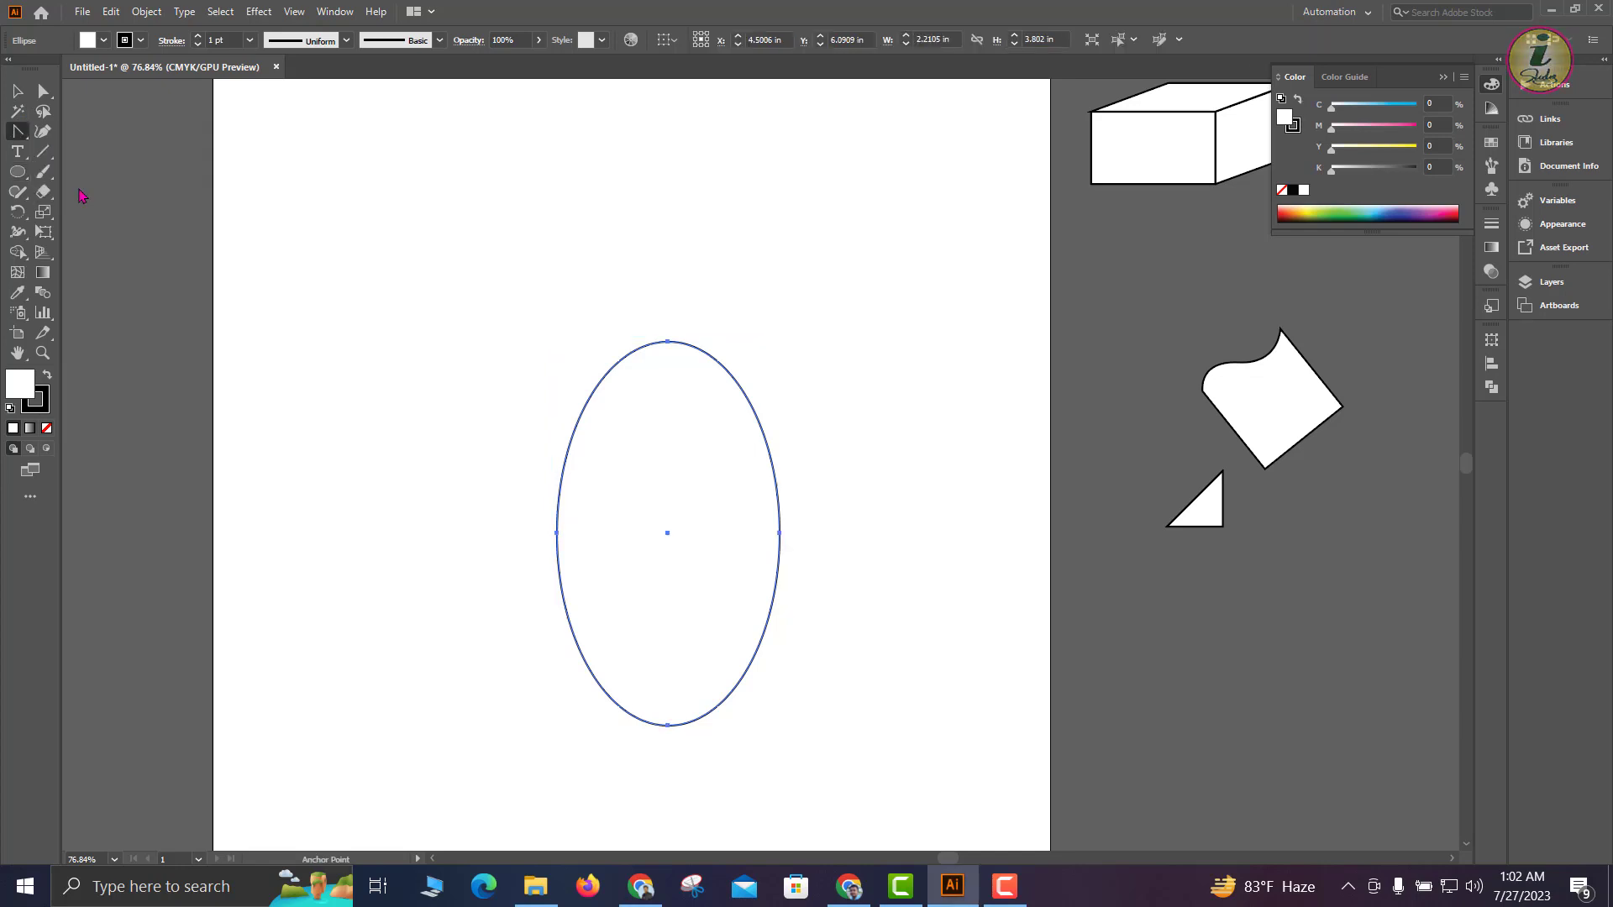
pyautogui.click(668, 342)
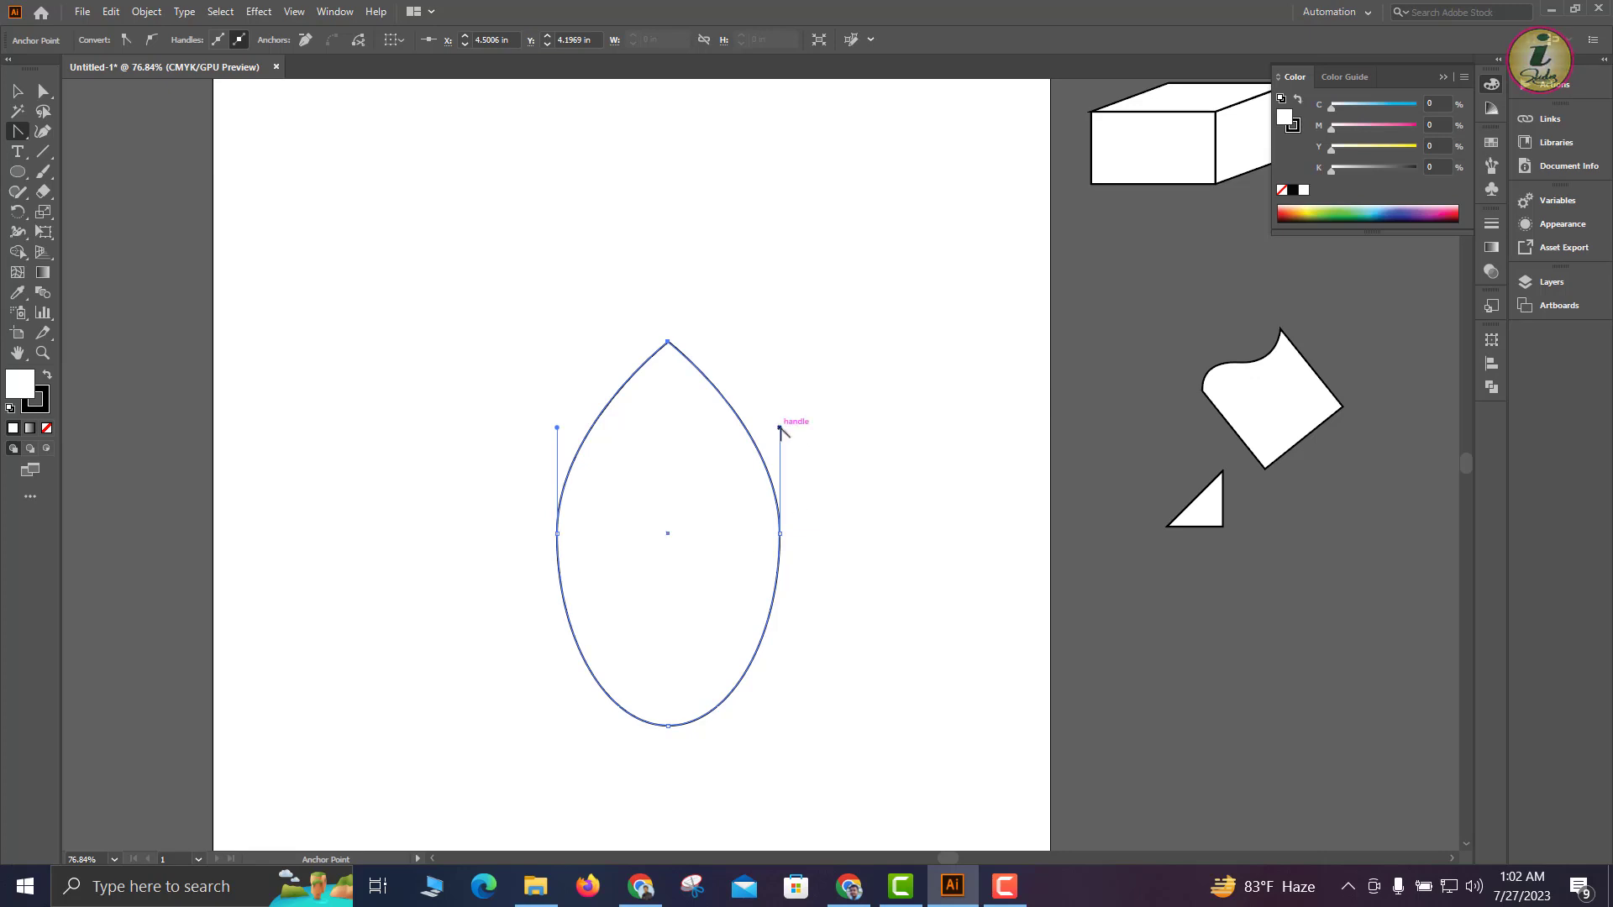
pyautogui.moveTo(779, 428); pyautogui.dragTo(918, 414)
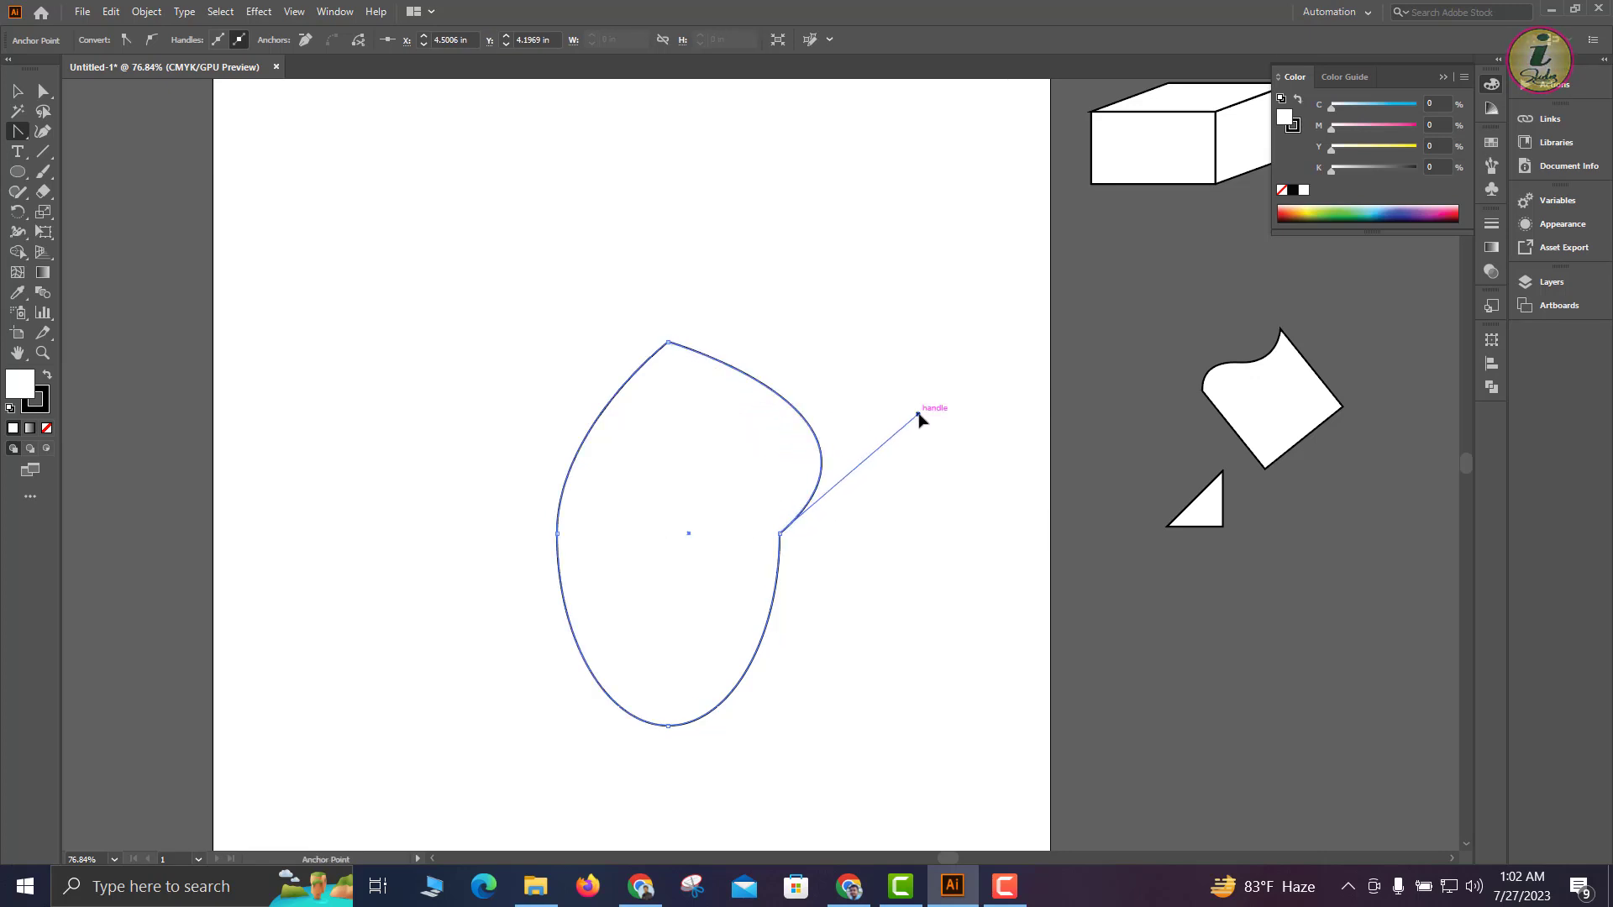
pyautogui.click(556, 534)
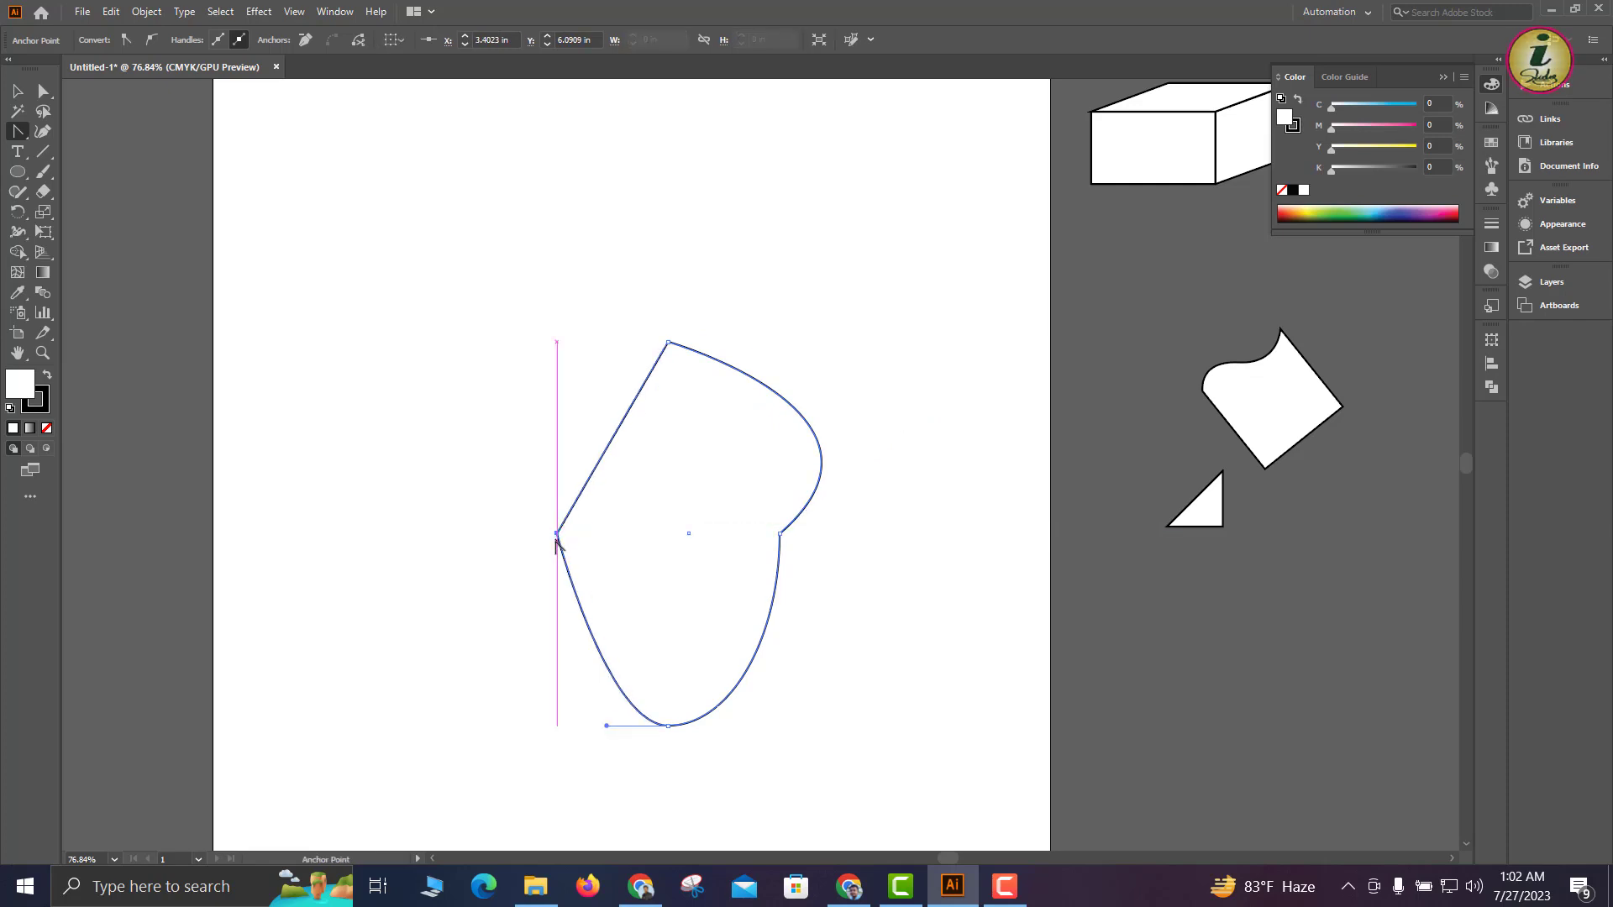
pyautogui.moveTo(556, 537); pyautogui.dragTo(557, 640)
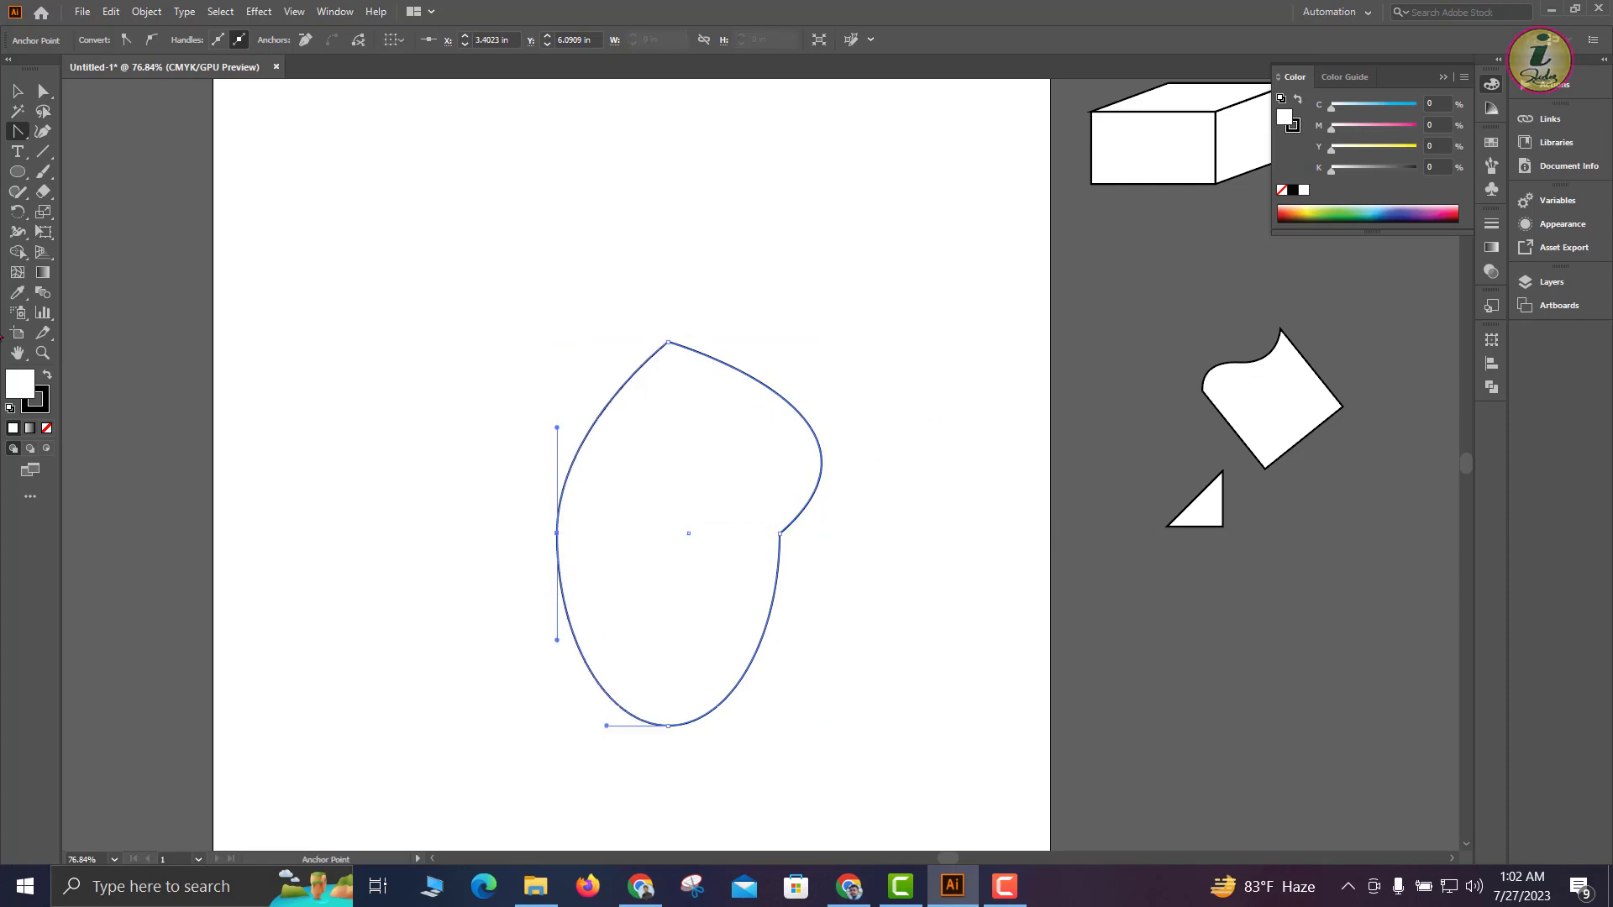
# Check the handles of the shape's top, right and bottom anchor points with Direct Selection, and undo the Anchor Point tool edits
pyautogui.click(17, 90)
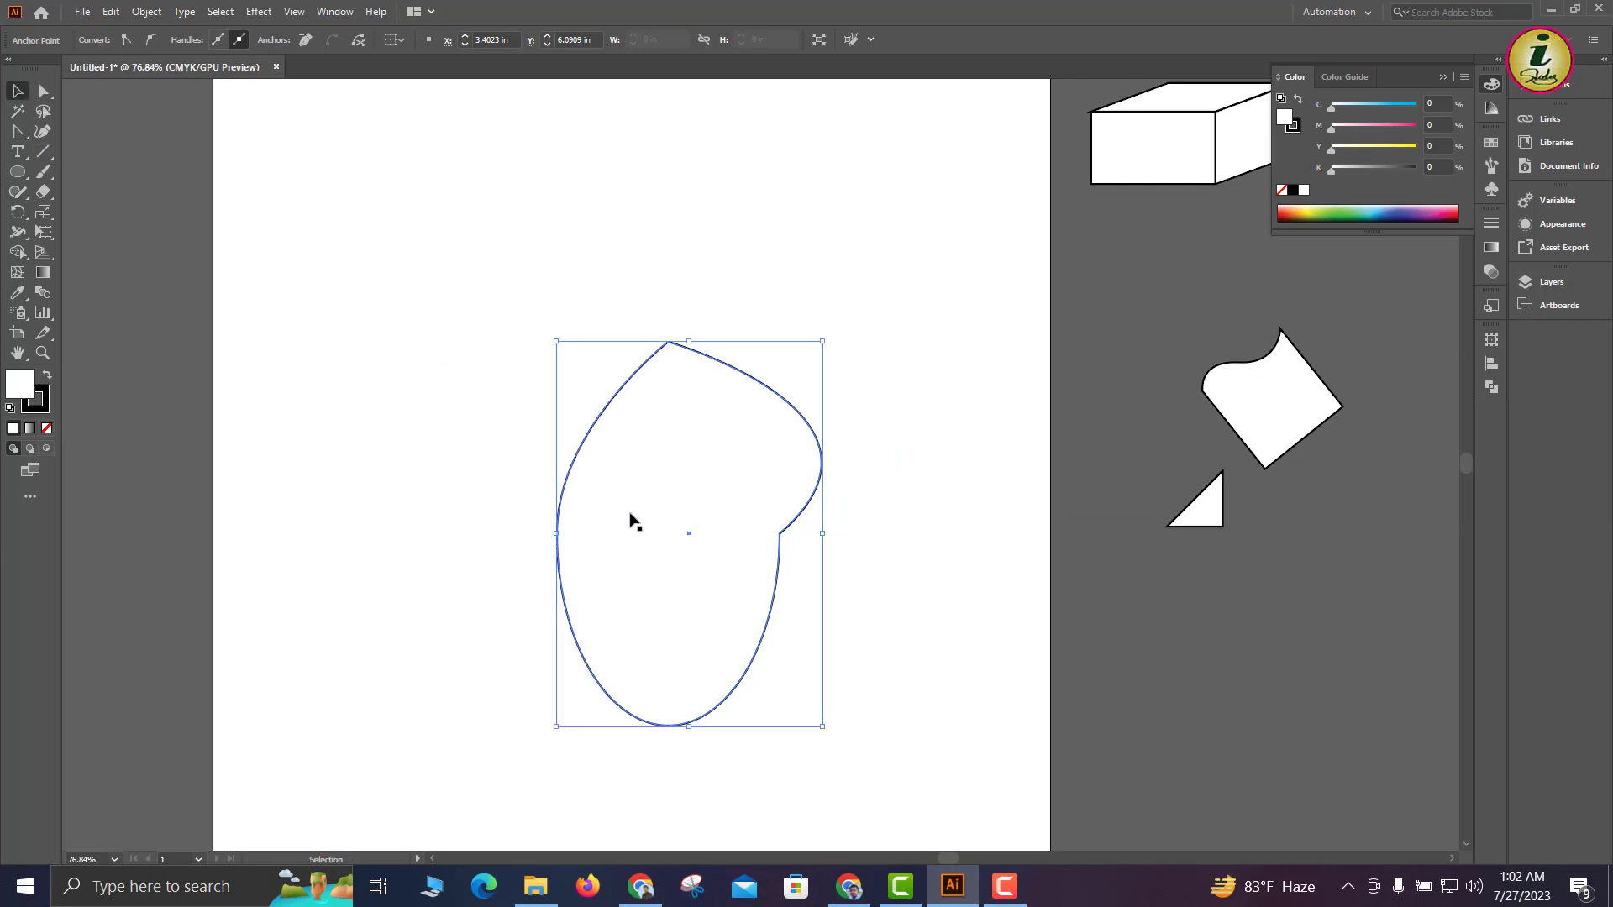
pyautogui.click(40, 90)
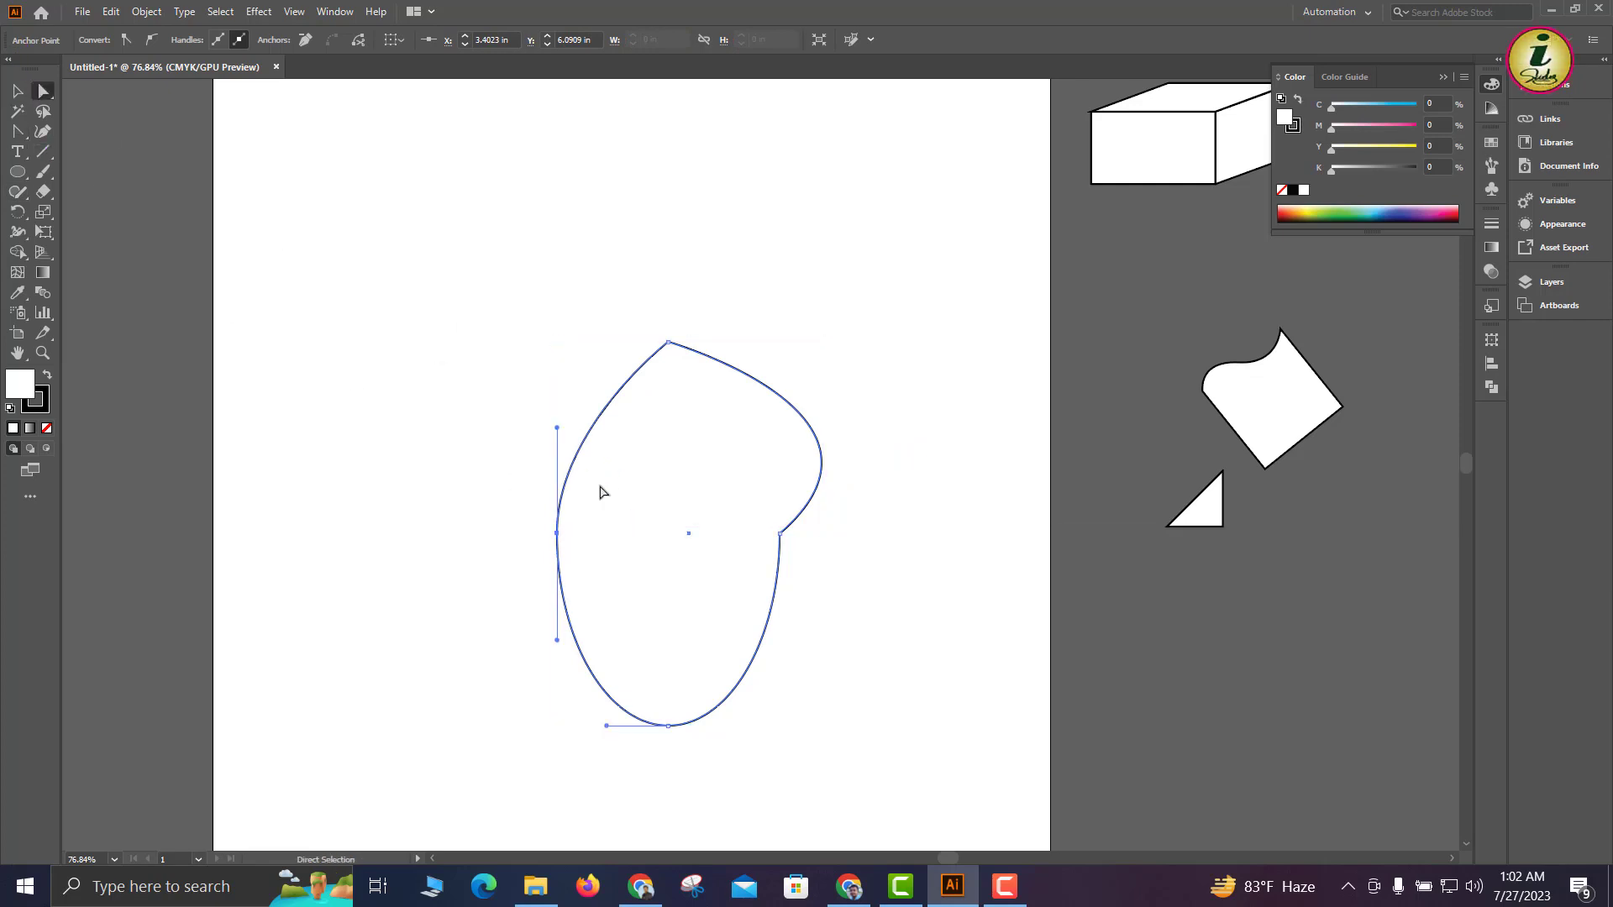
pyautogui.click(667, 344)
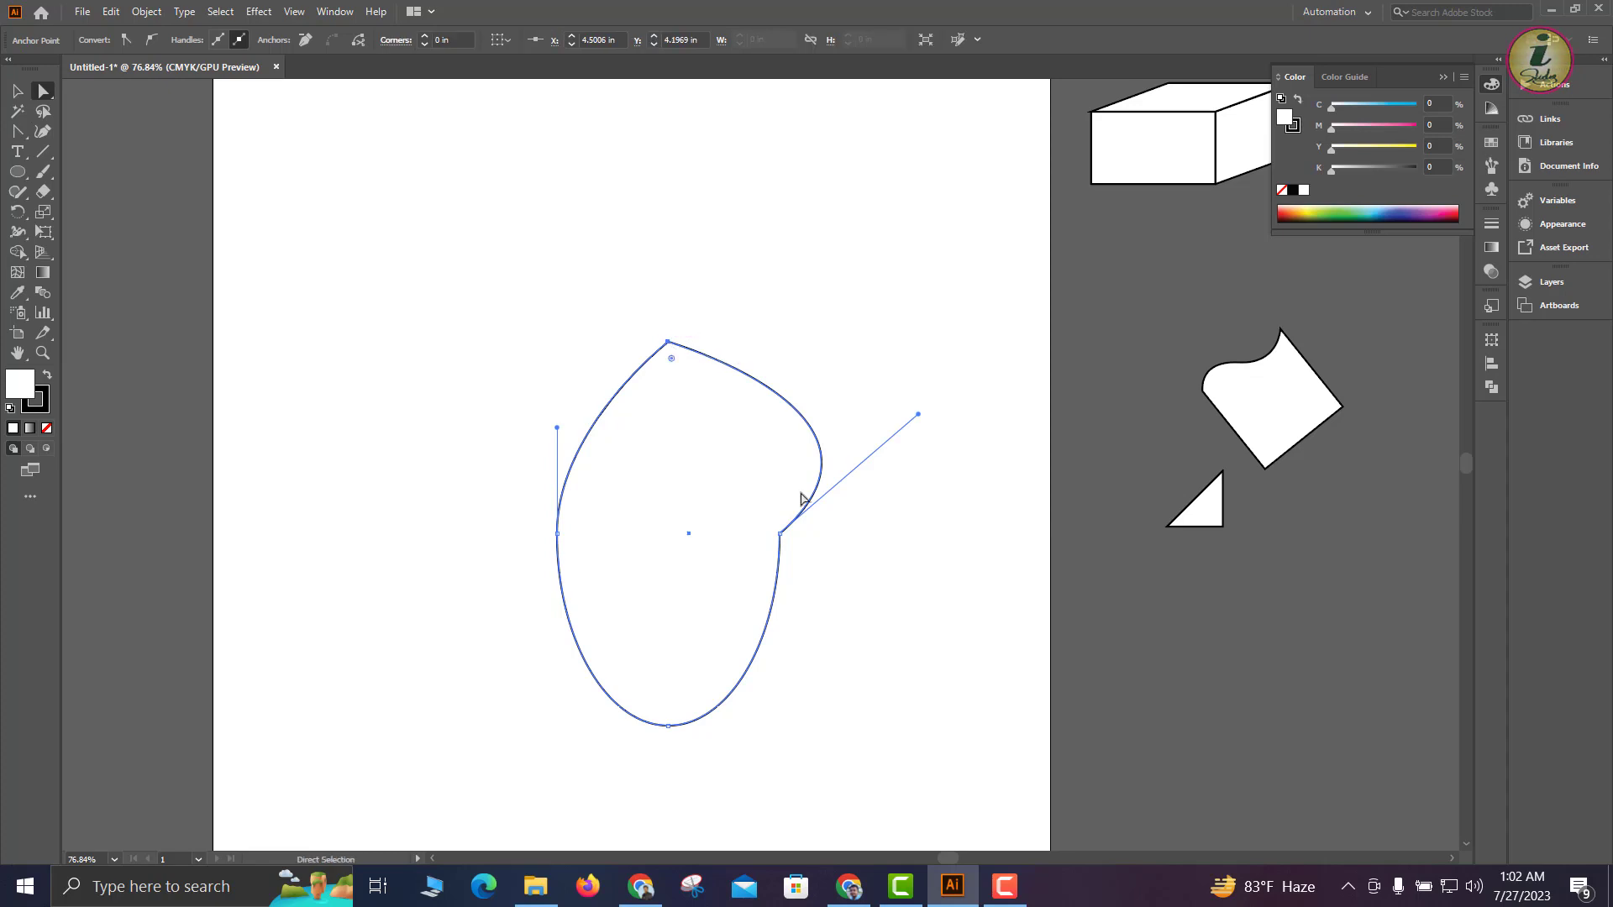
pyautogui.click(780, 534)
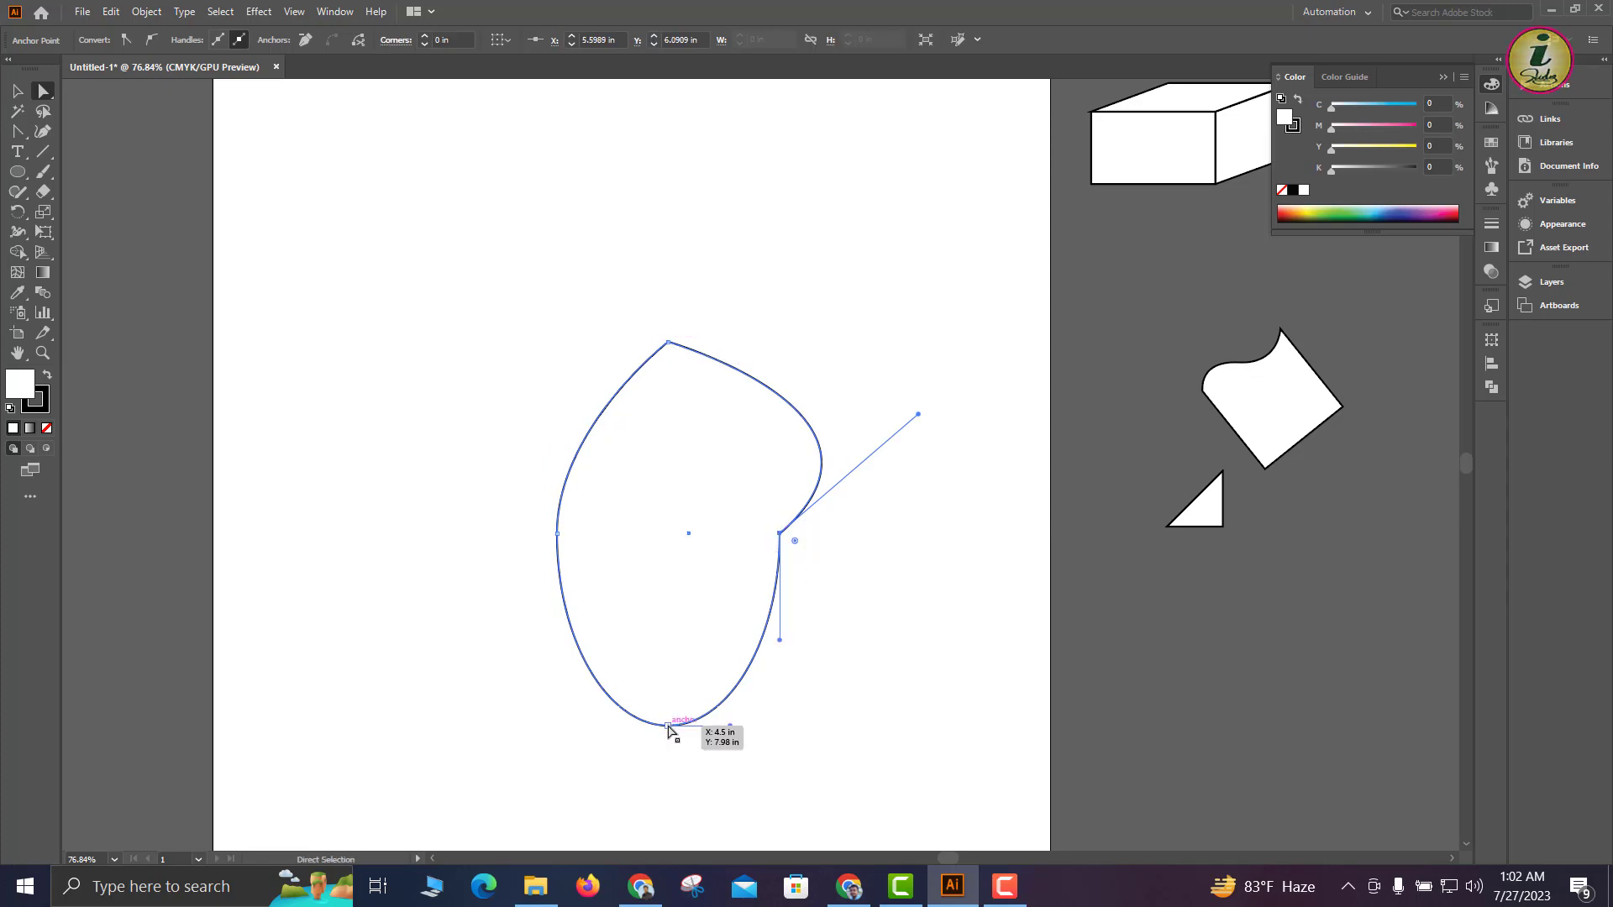
pyautogui.click(667, 725)
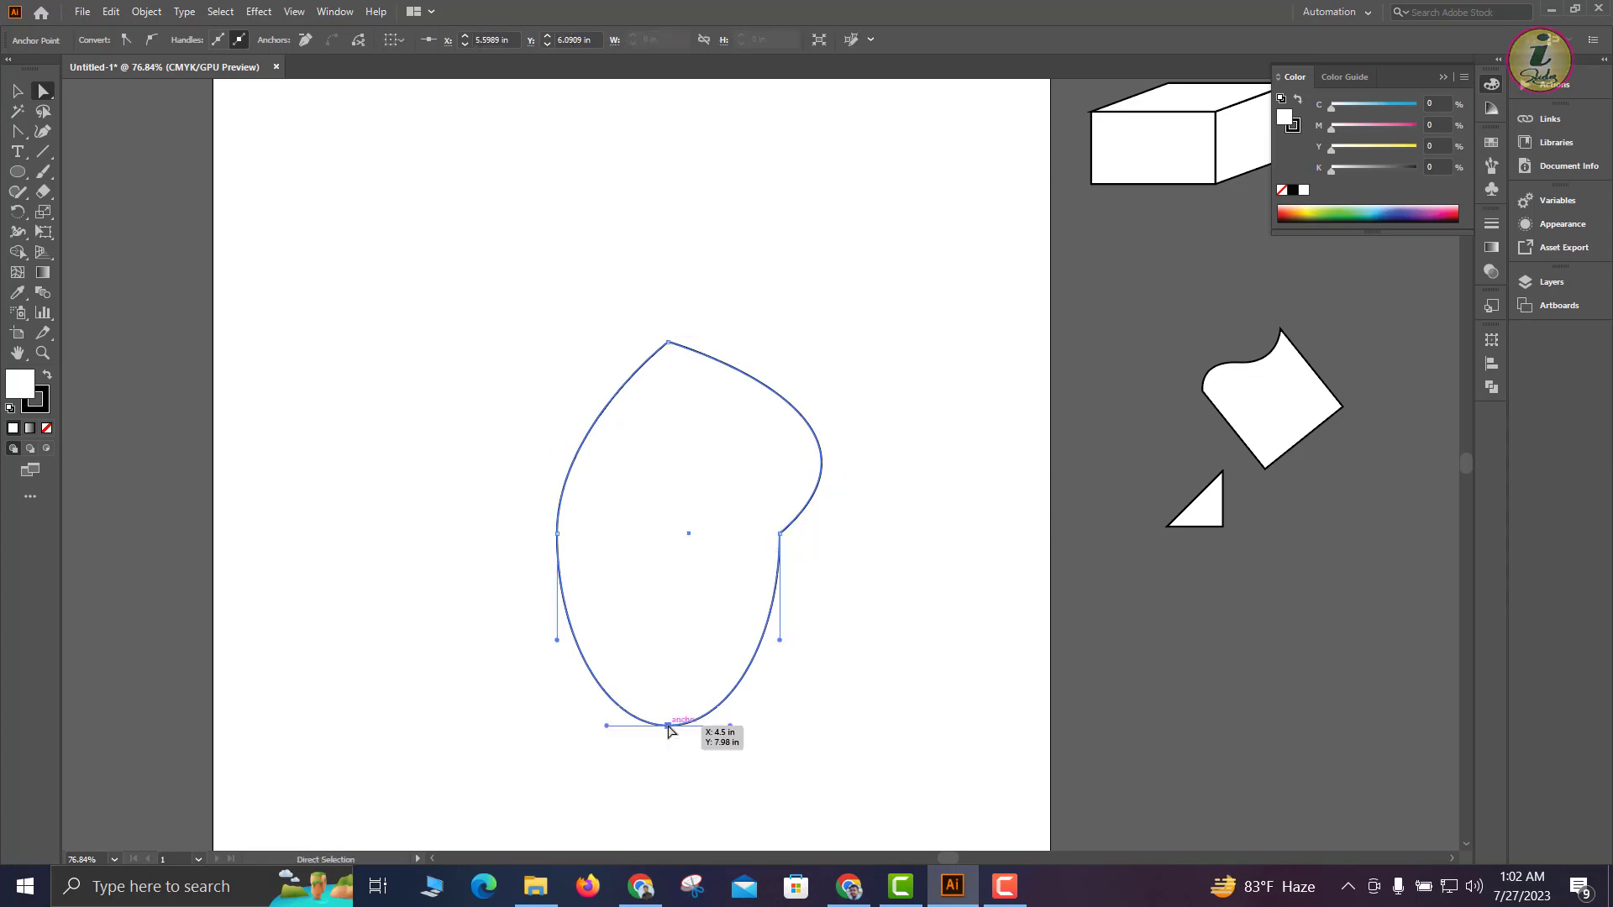
pyautogui.click(669, 345)
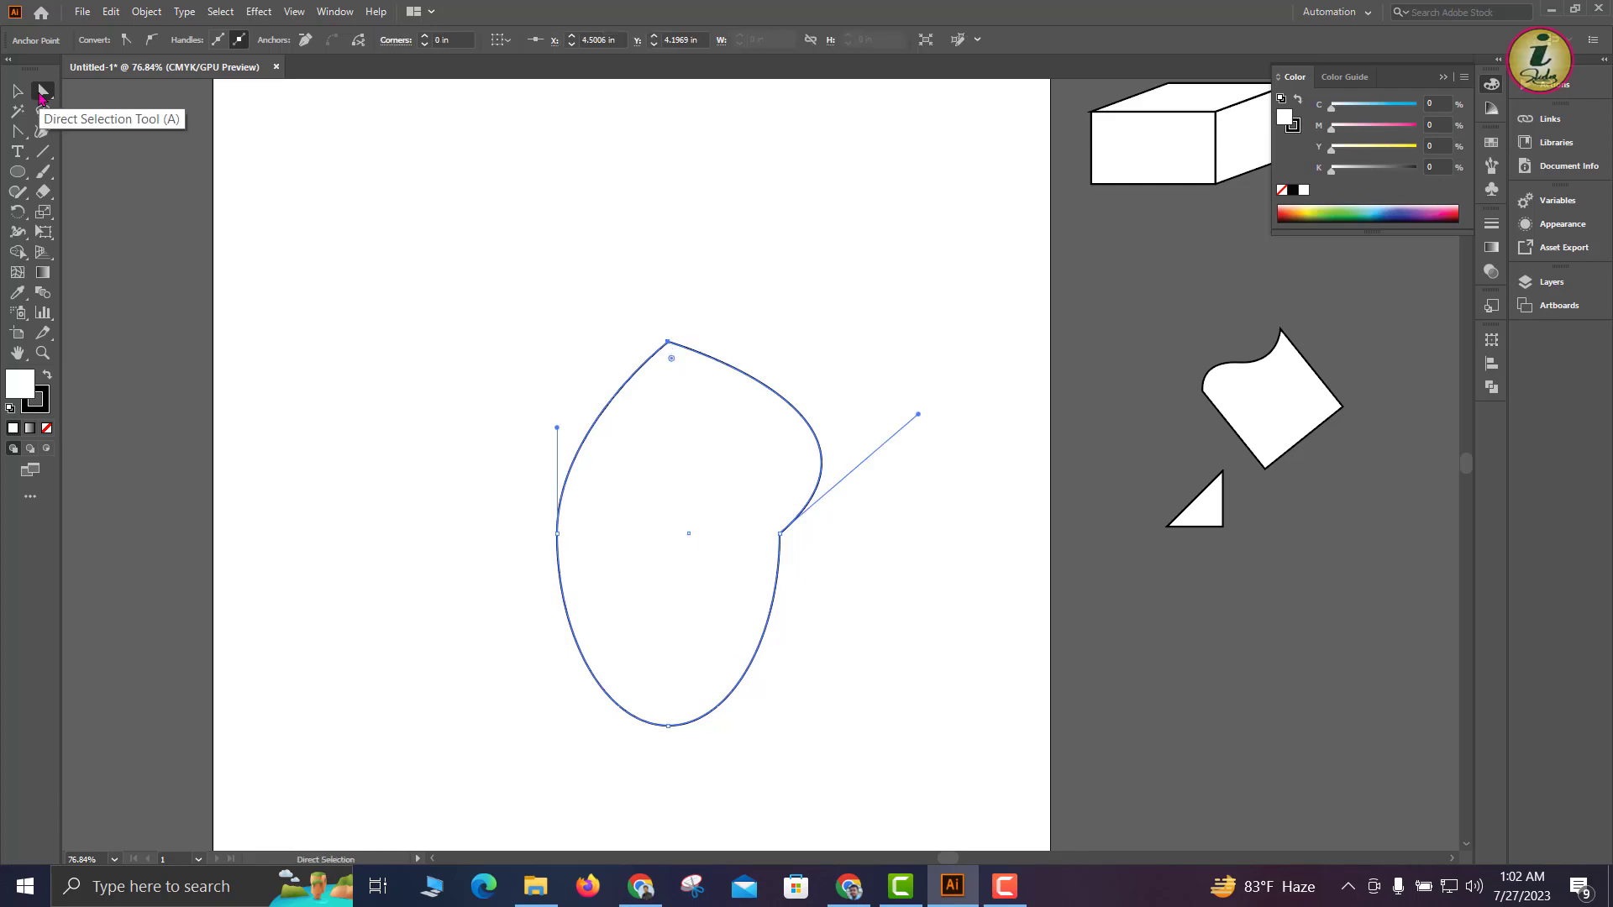
pyautogui.hotkey('ctrl', 'z')
pyautogui.hotkey('ctrl', 'z')
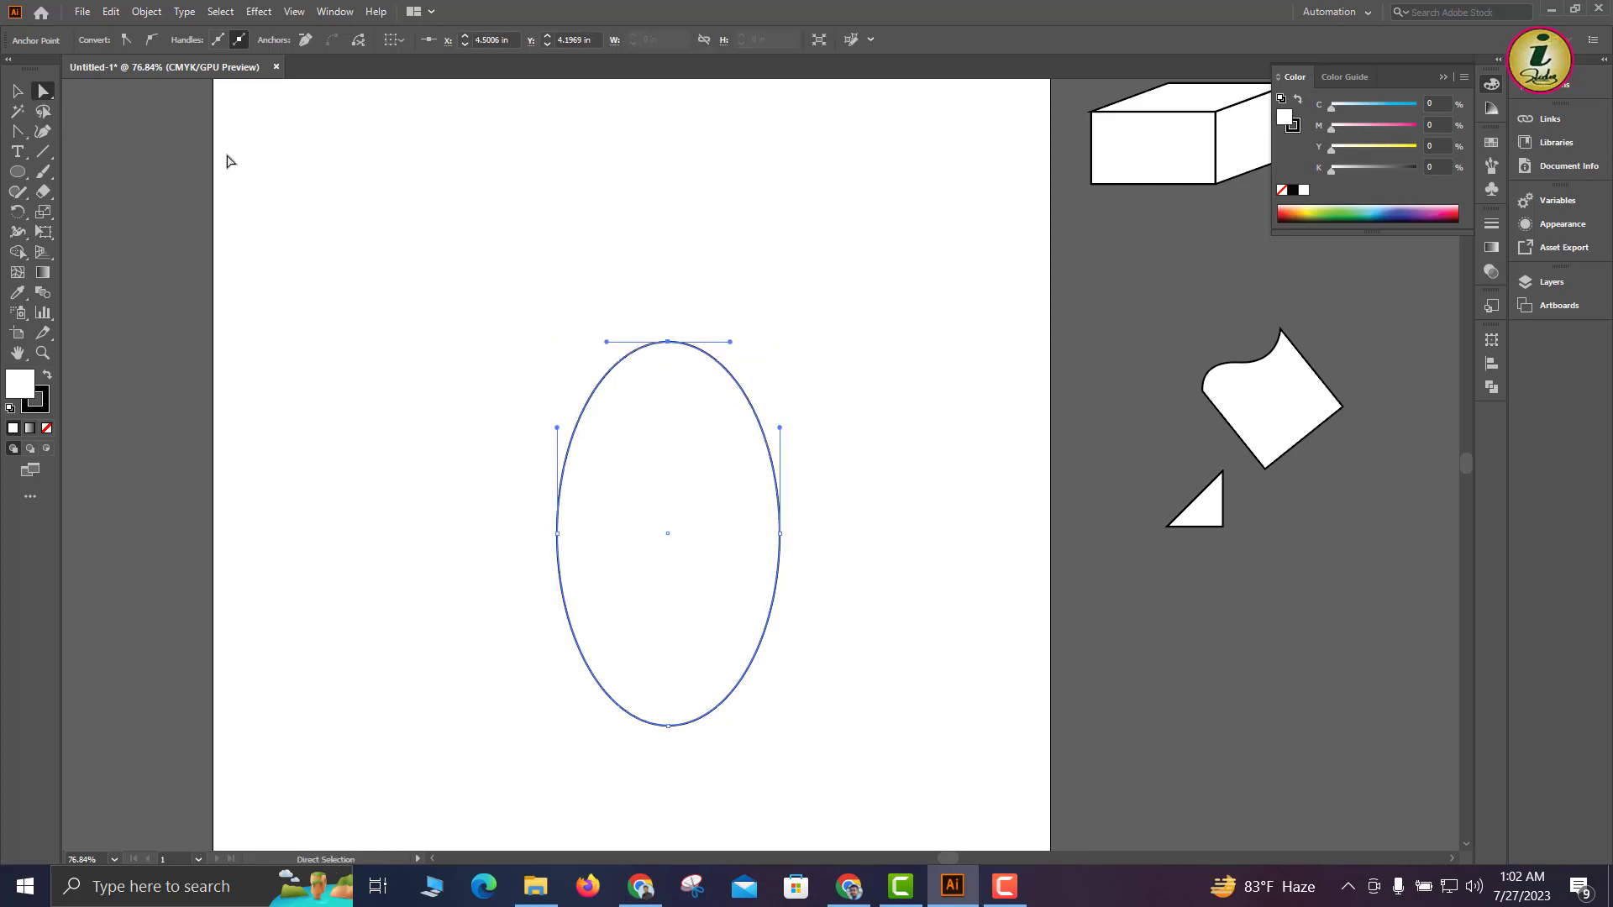
# Reshape the ellipse into an egg form by lengthening both handles of its top point and moving the two side points outward
pyautogui.hotkey('ctrl', 'space')
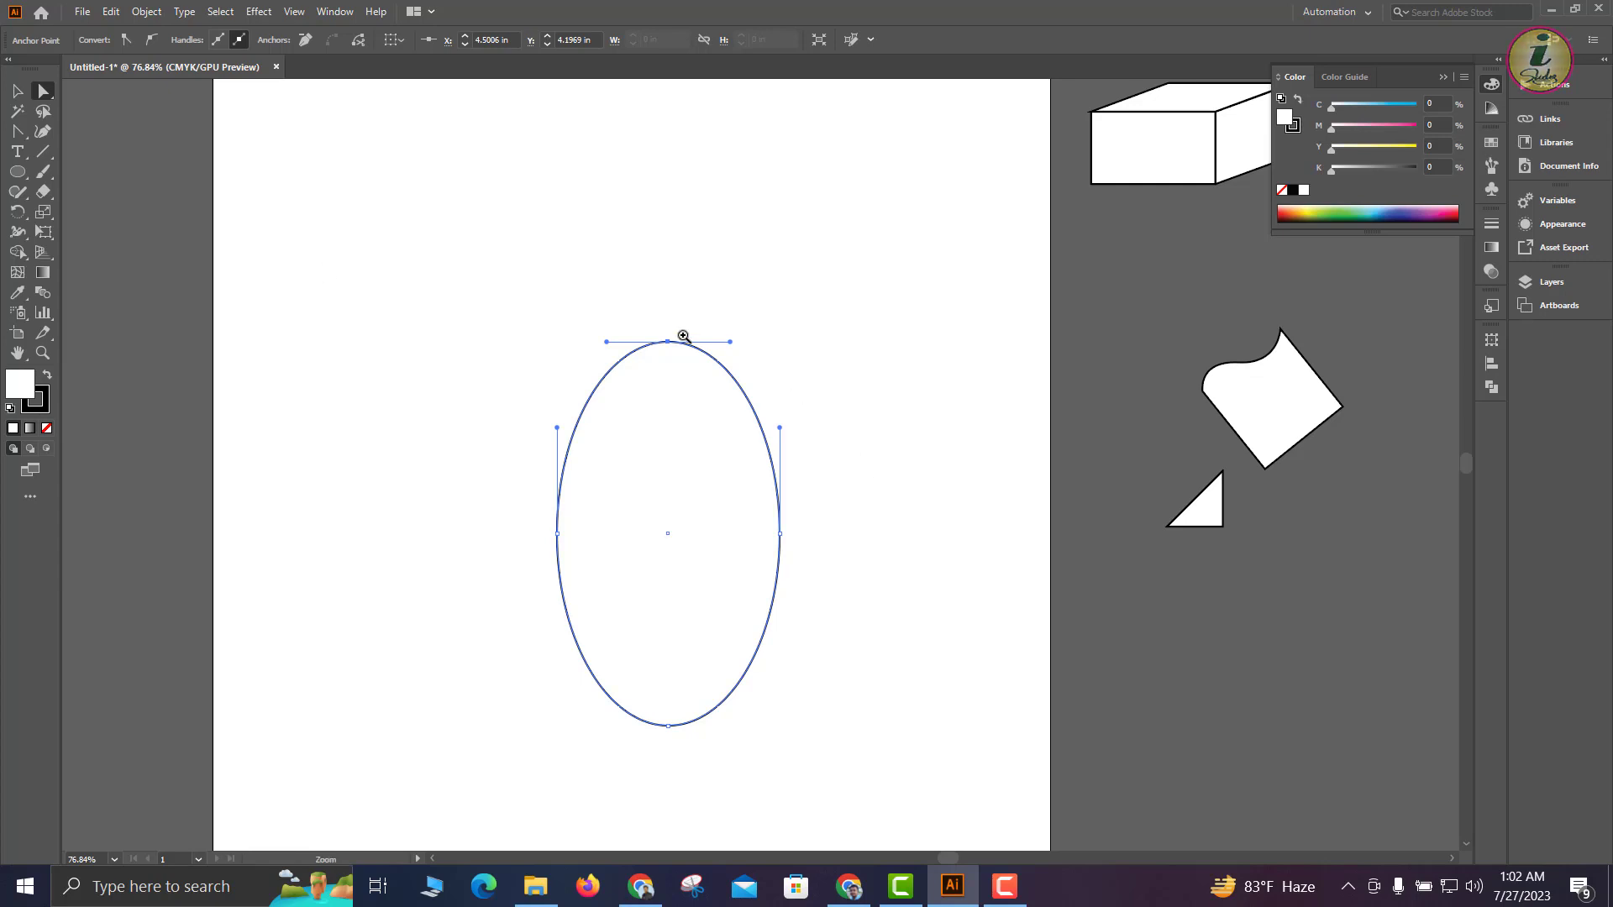
pyautogui.click(750, 412)
pyautogui.scroll(-3, 667, 476)
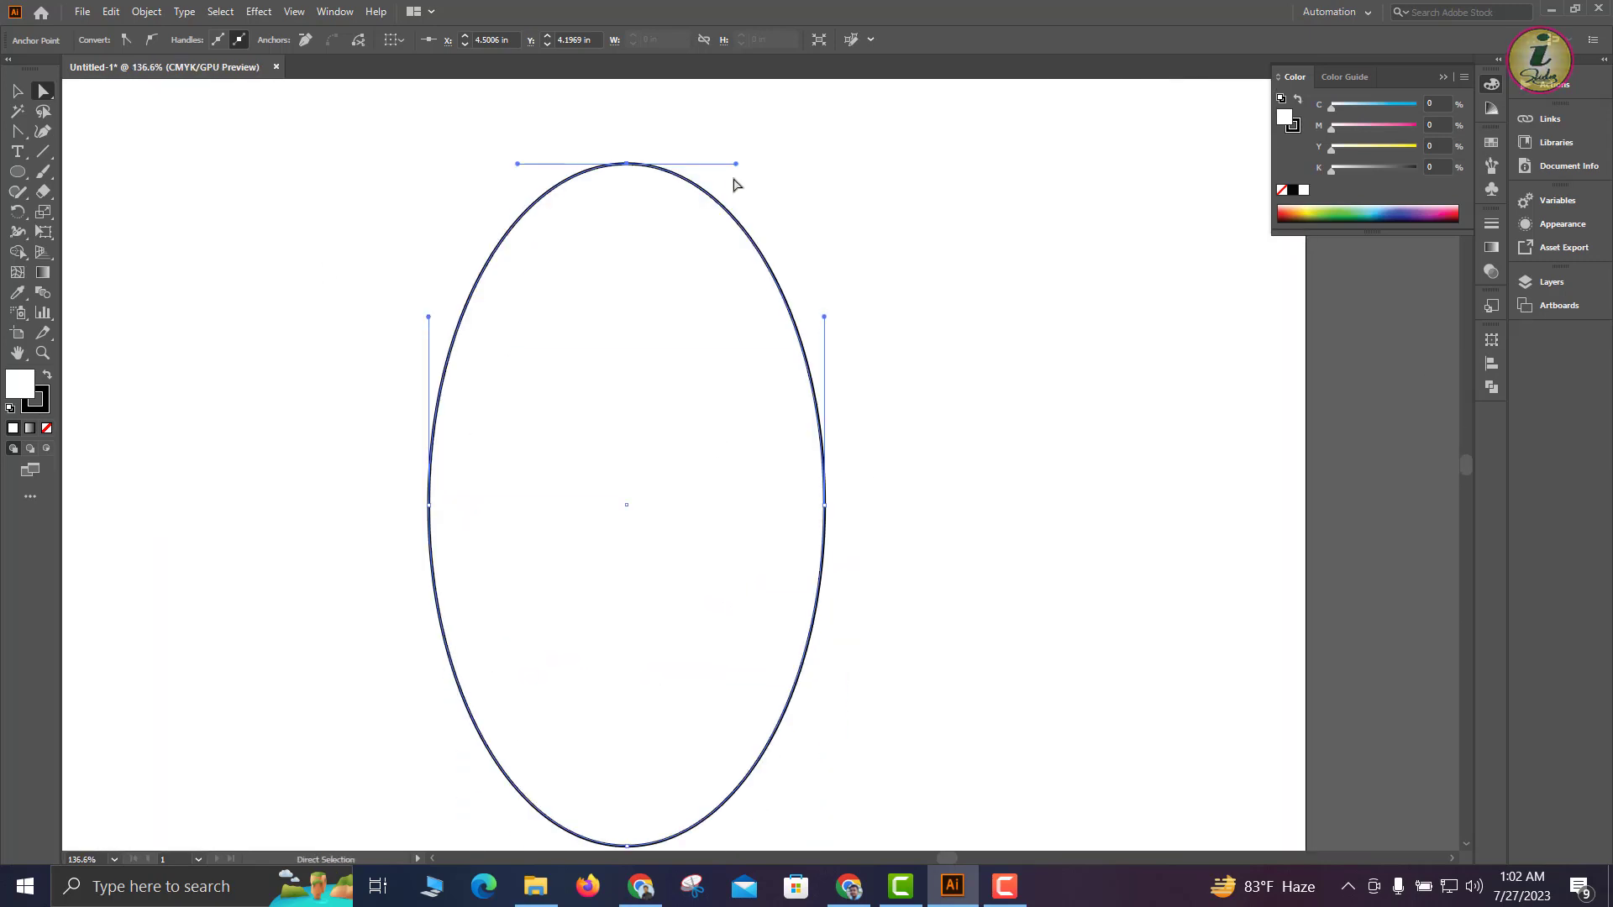
pyautogui.moveTo(736, 164); pyautogui.dragTo(807, 164)
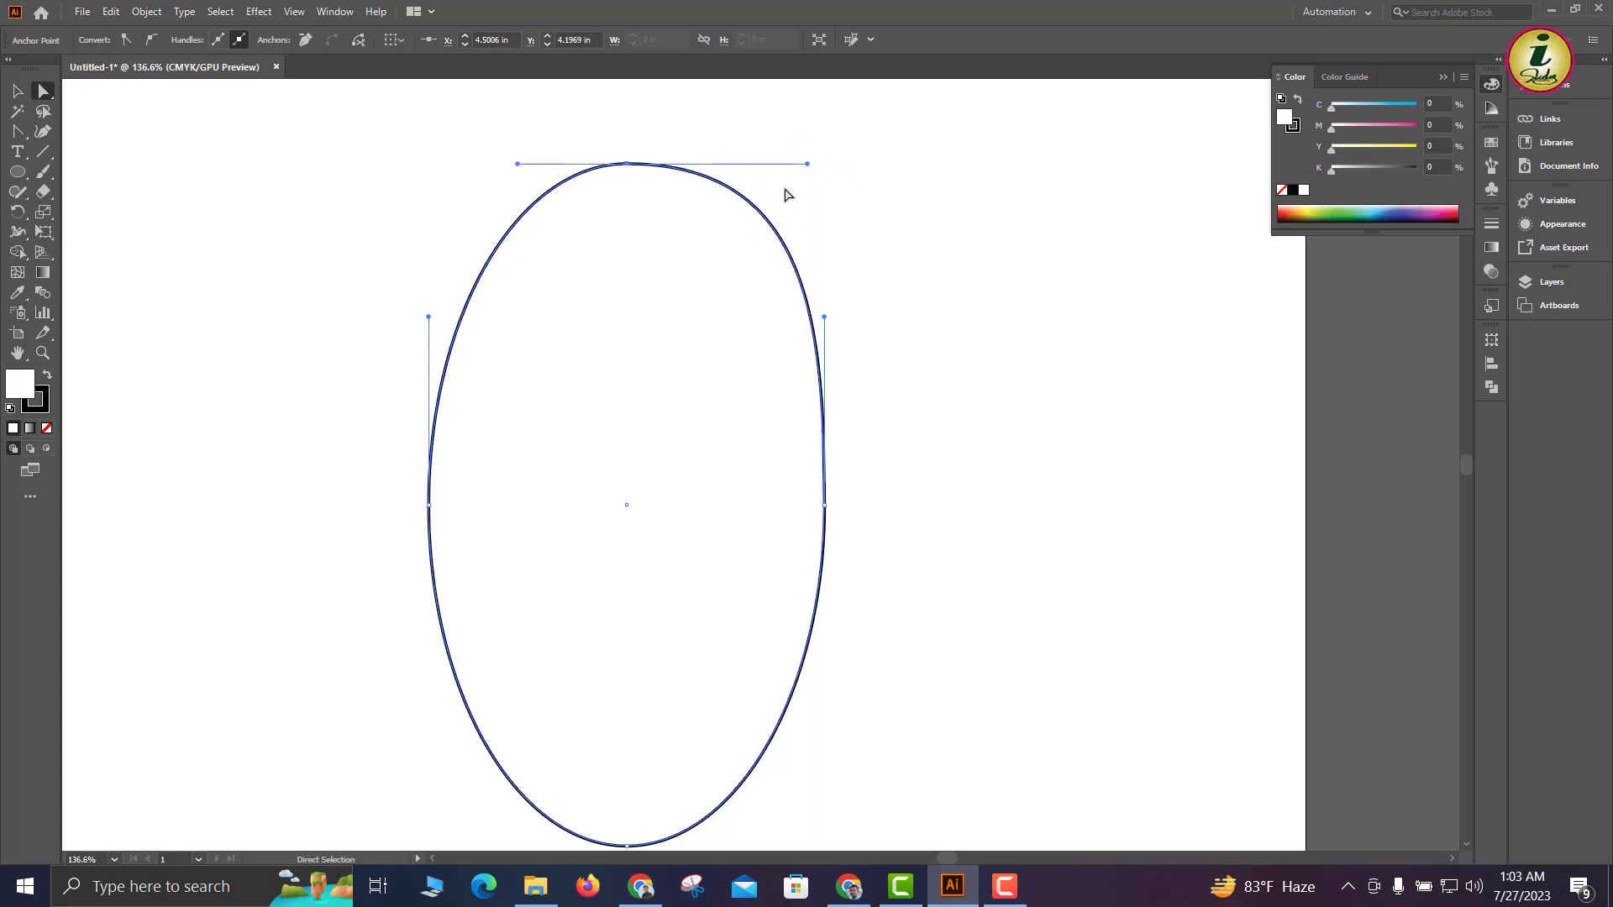
pyautogui.moveTo(517, 166); pyautogui.dragTo(444, 164)
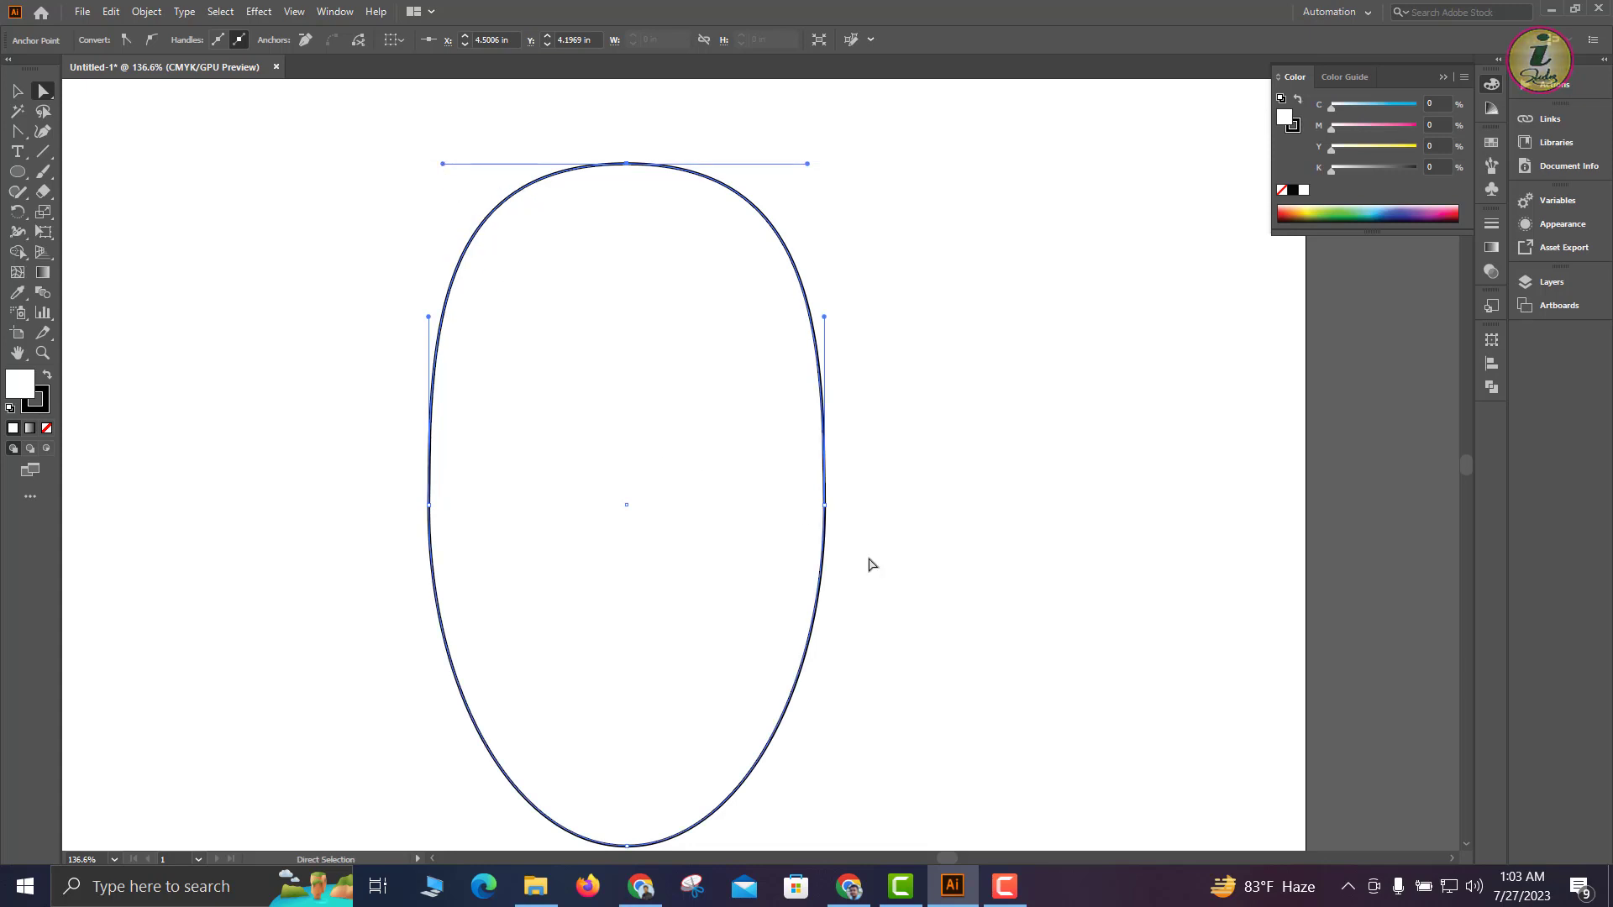
pyautogui.moveTo(824, 504); pyautogui.dragTo(879, 507)
pyautogui.moveTo(429, 505); pyautogui.dragTo(369, 507)
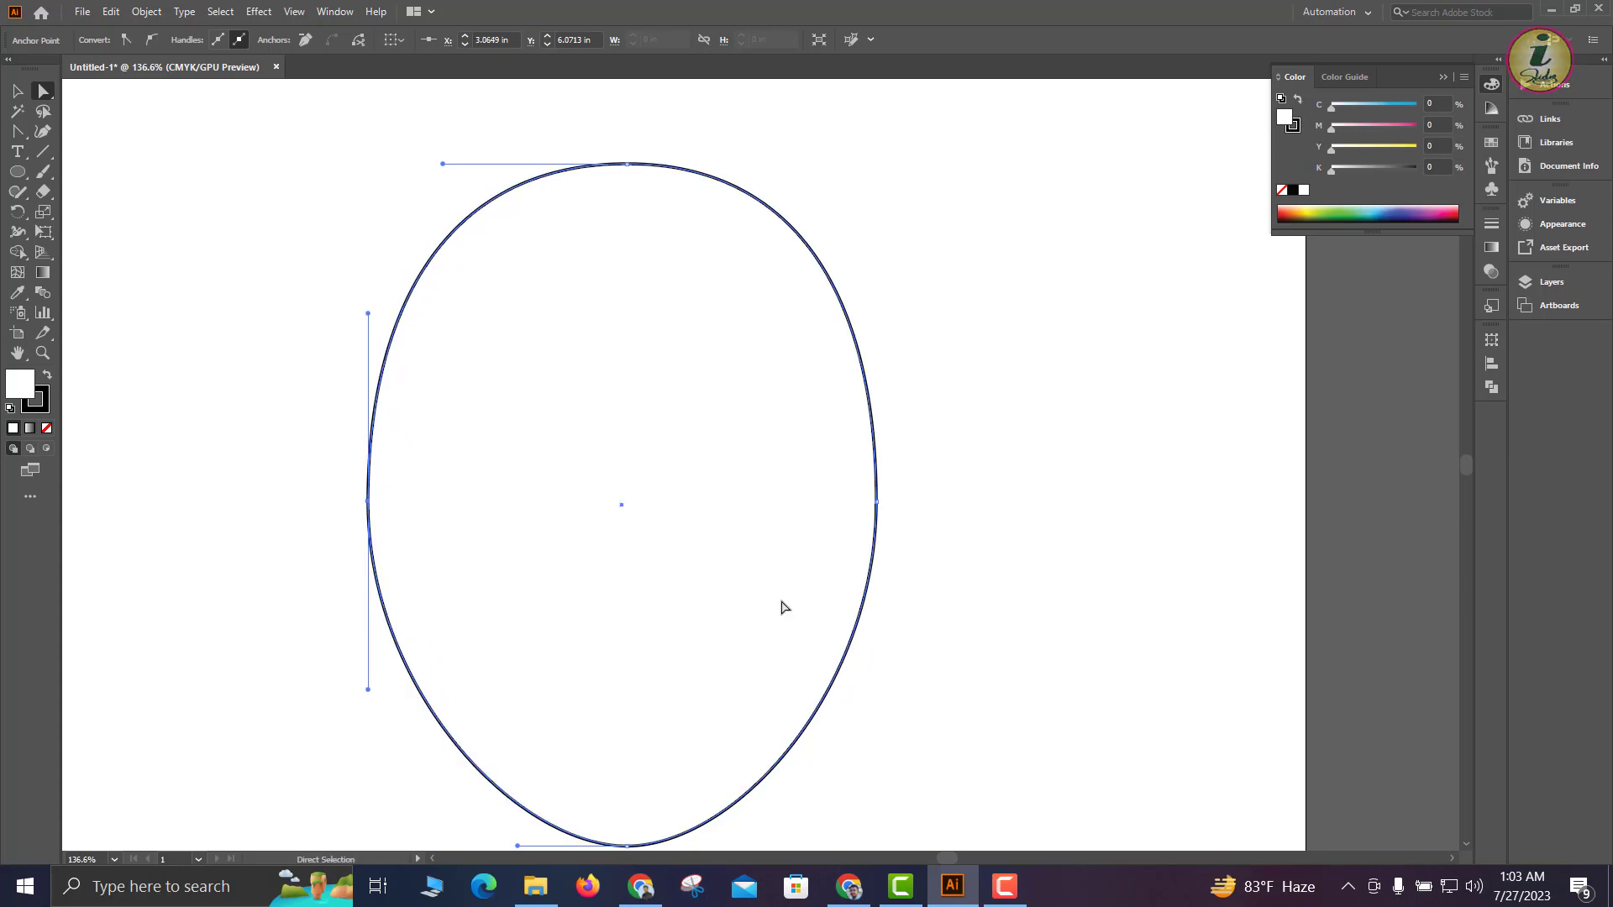
# Scale the egg shape down to about 0.58 × 0.78 in on the artboard
pyautogui.moveTo(793, 628); pyautogui.dragTo(652, 417)
pyautogui.moveTo(813, 536); pyautogui.dragTo(631, 378)
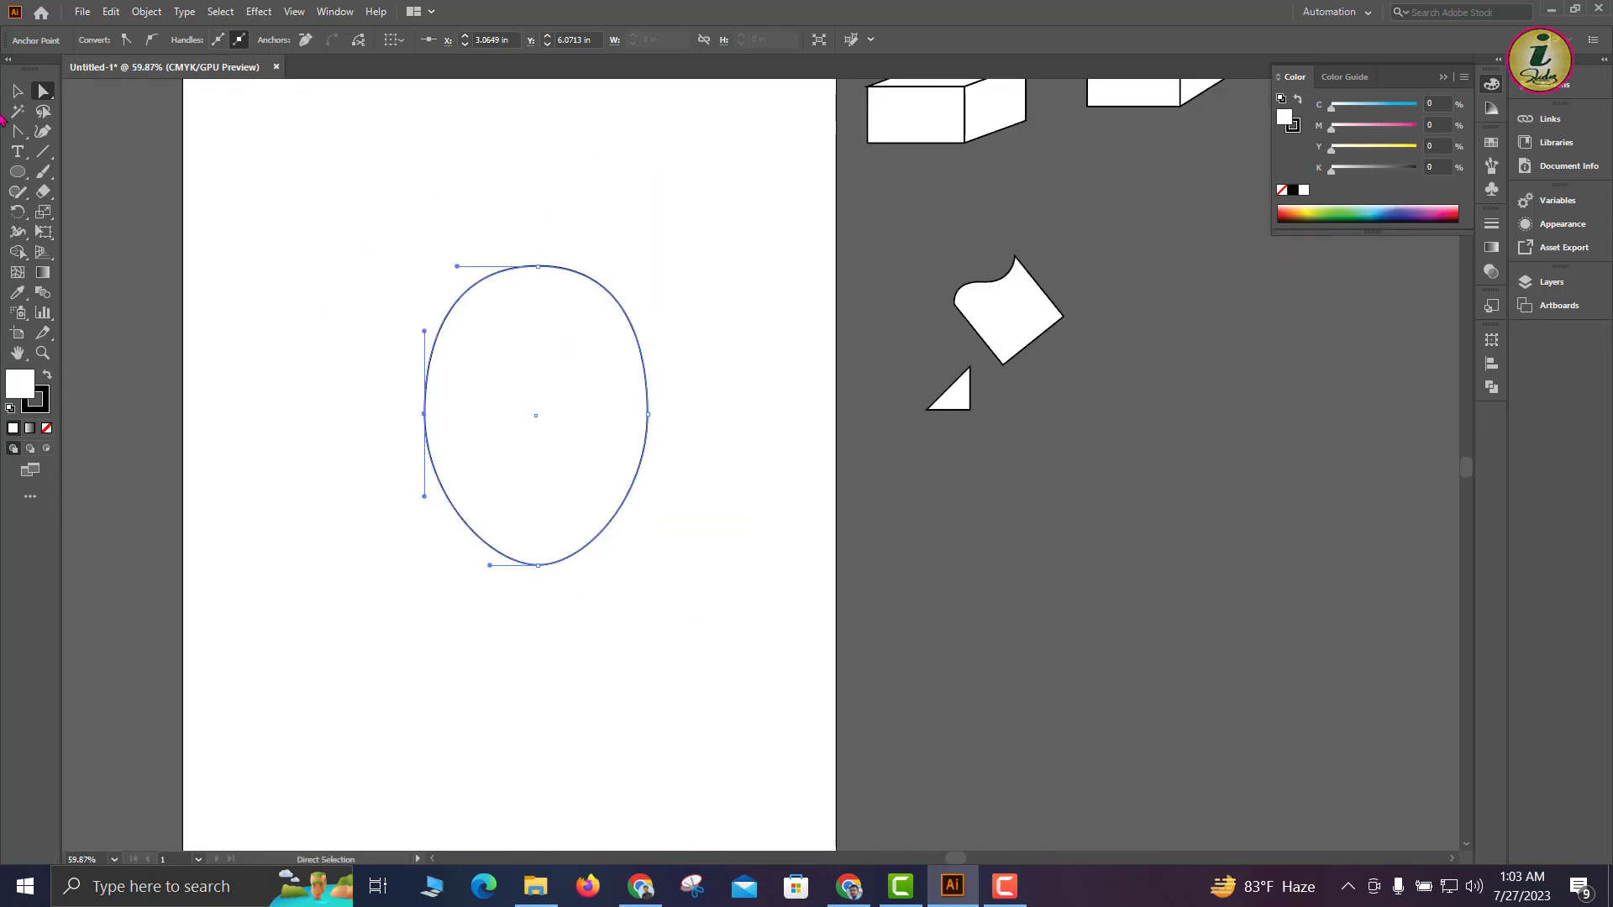
pyautogui.click(16, 91)
pyautogui.moveTo(650, 566); pyautogui.dragTo(634, 463)
pyautogui.moveTo(634, 463); pyautogui.dragTo(721, 584)
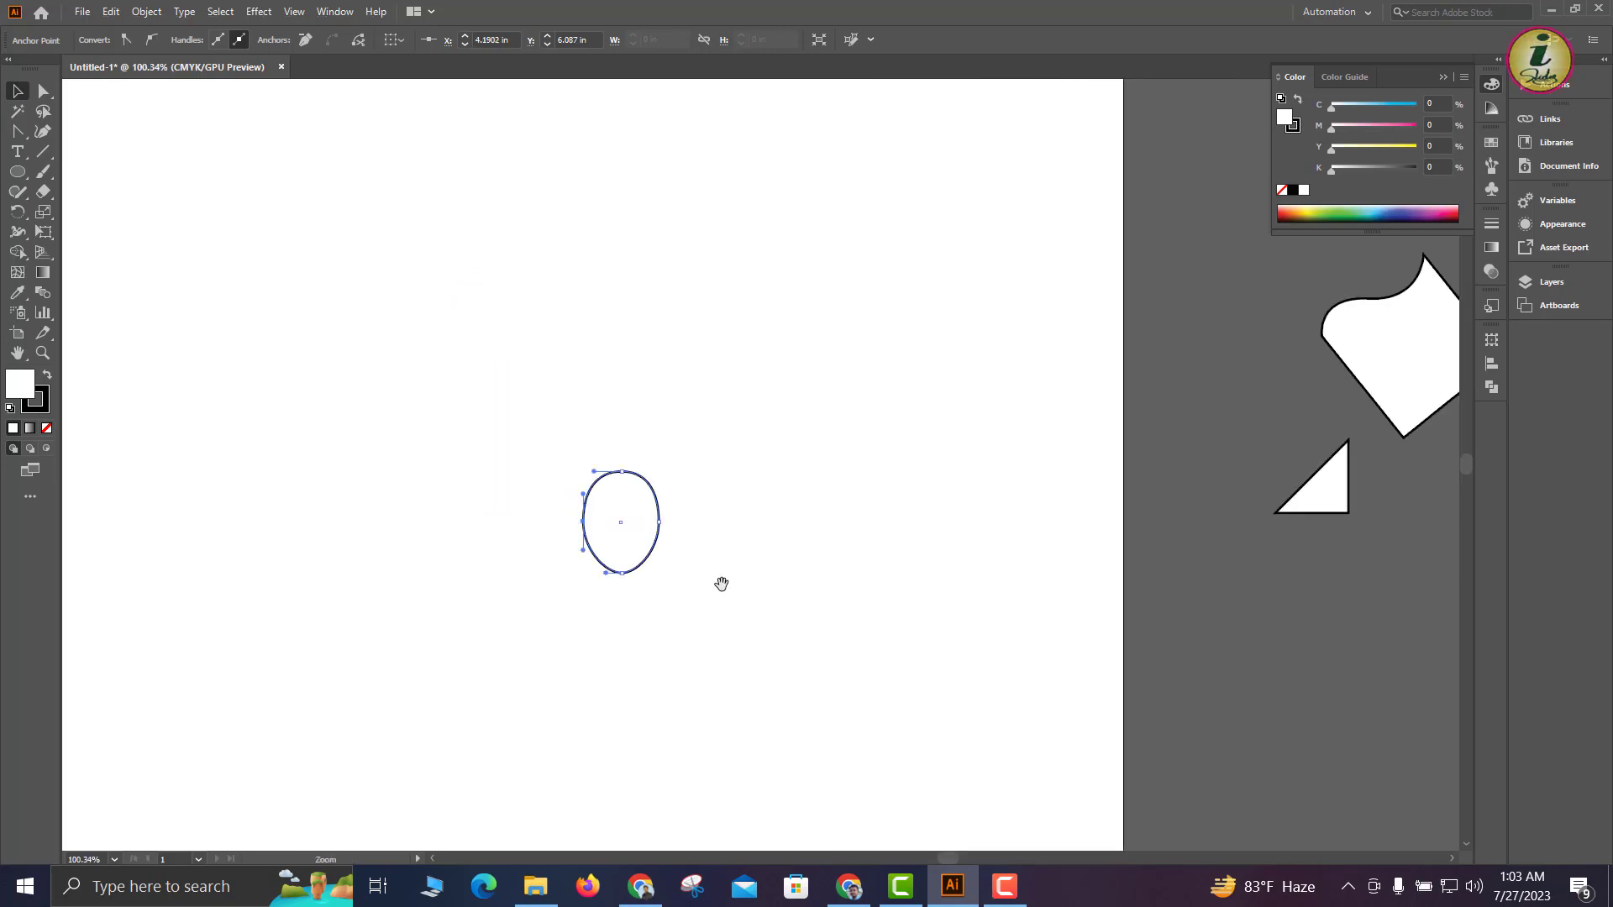
pyautogui.moveTo(640, 484); pyautogui.dragTo(646, 513)
pyautogui.moveTo(656, 592); pyautogui.dragTo(579, 382)
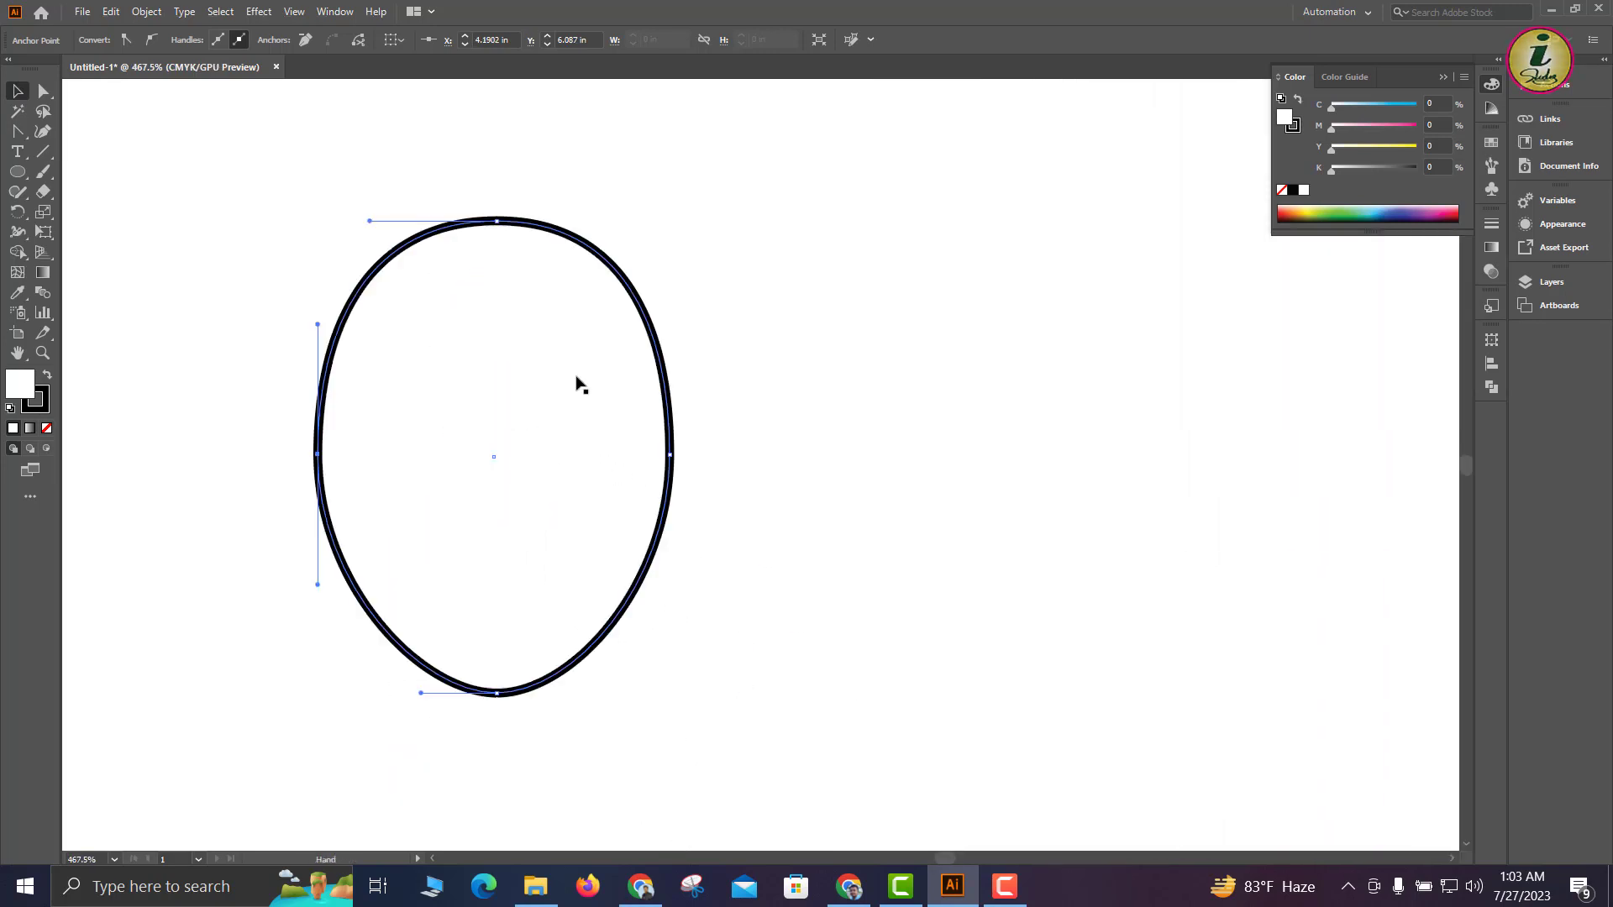
# Draw a small flat ellipse just inside the top of the egg shape as a balloon opening
pyautogui.click(12, 173)
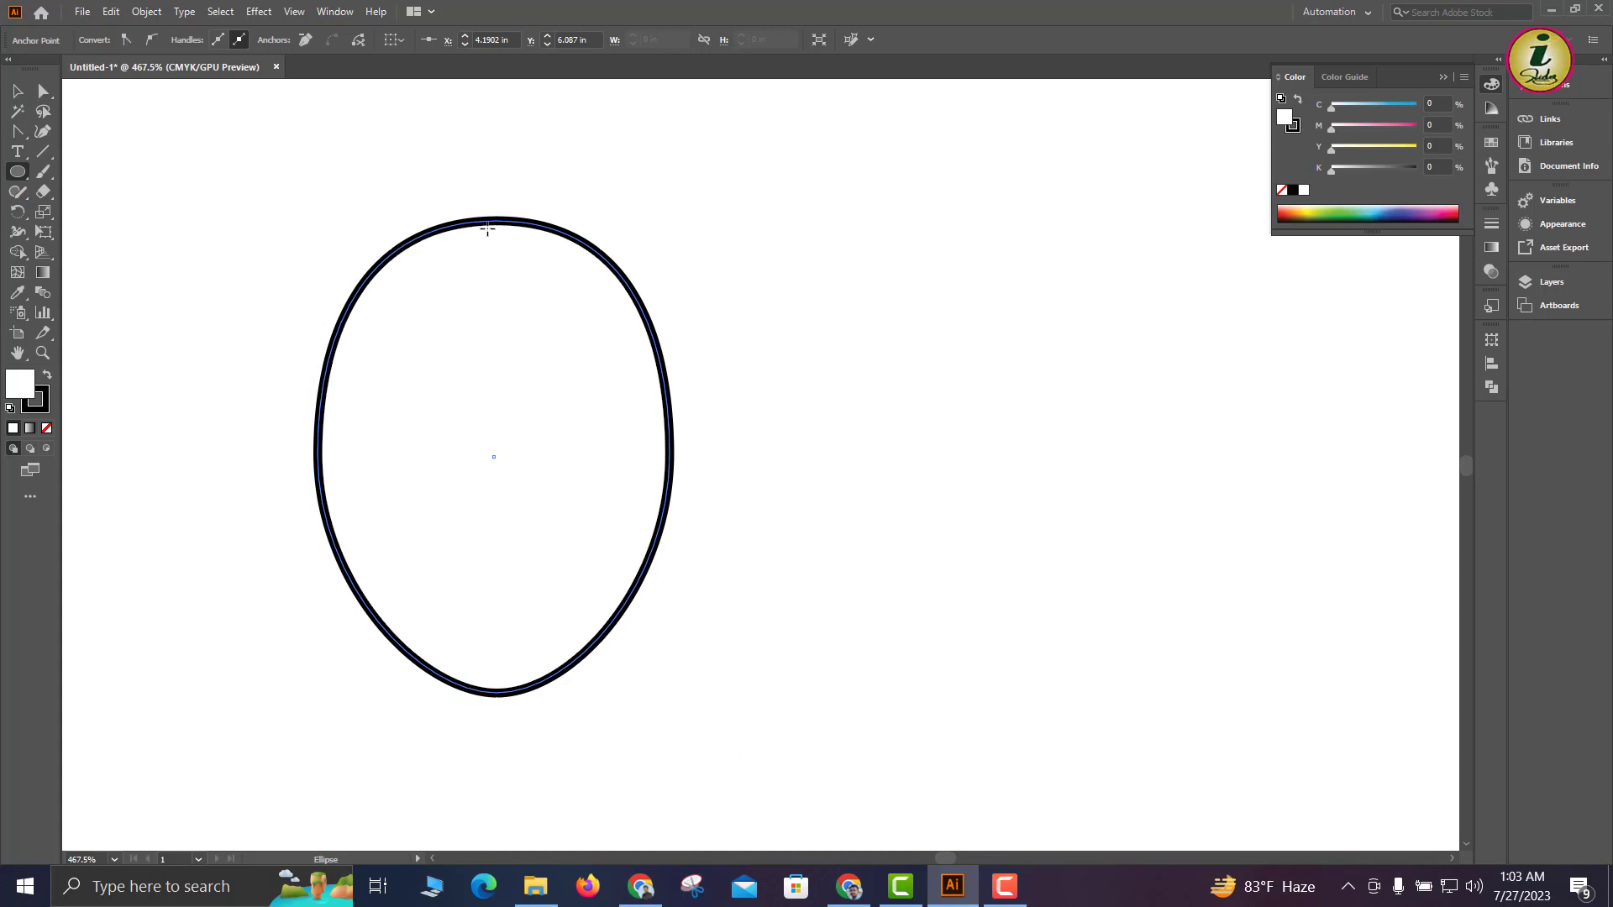
pyautogui.moveTo(486, 225); pyautogui.dragTo(479, 269)
pyautogui.scroll(4, 510, 237)
pyautogui.press('v')
pyautogui.click(496, 289)
pyautogui.scroll(-3, 494, 260)
pyautogui.moveTo(494, 259); pyautogui.dragTo(551, 359)
pyautogui.scroll(-3, 612, 464)
pyautogui.scroll(-1, 613, 465)
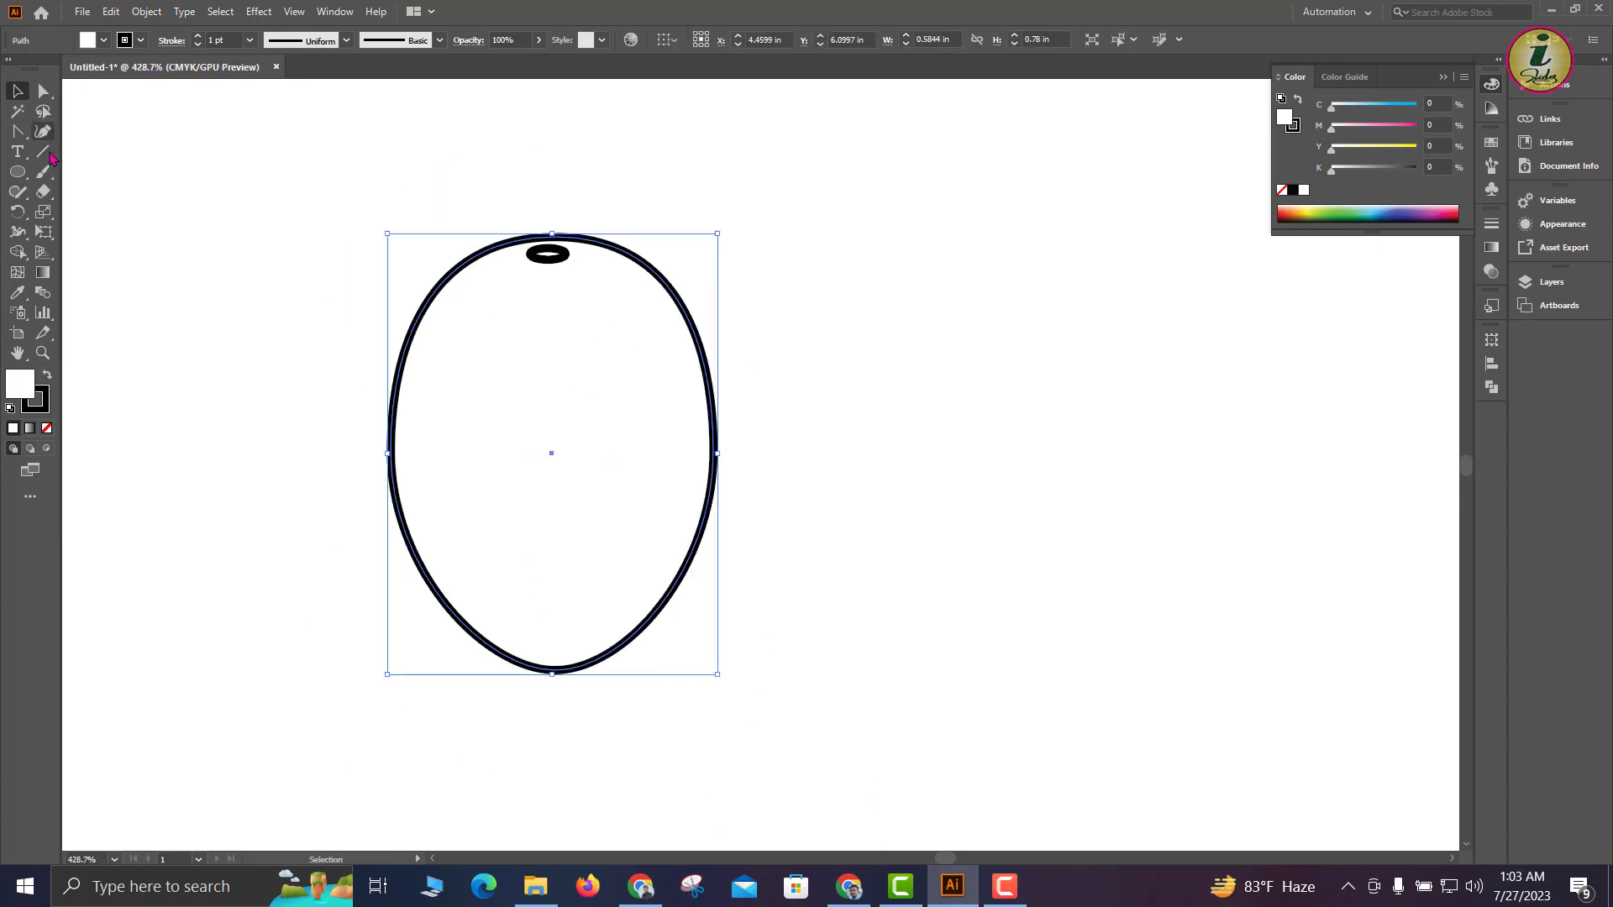
# Paint a string about 0.40 in wide and 0.42 in high with the Paintbrush, curving from the small ellipse up to the right
pyautogui.click(42, 172)
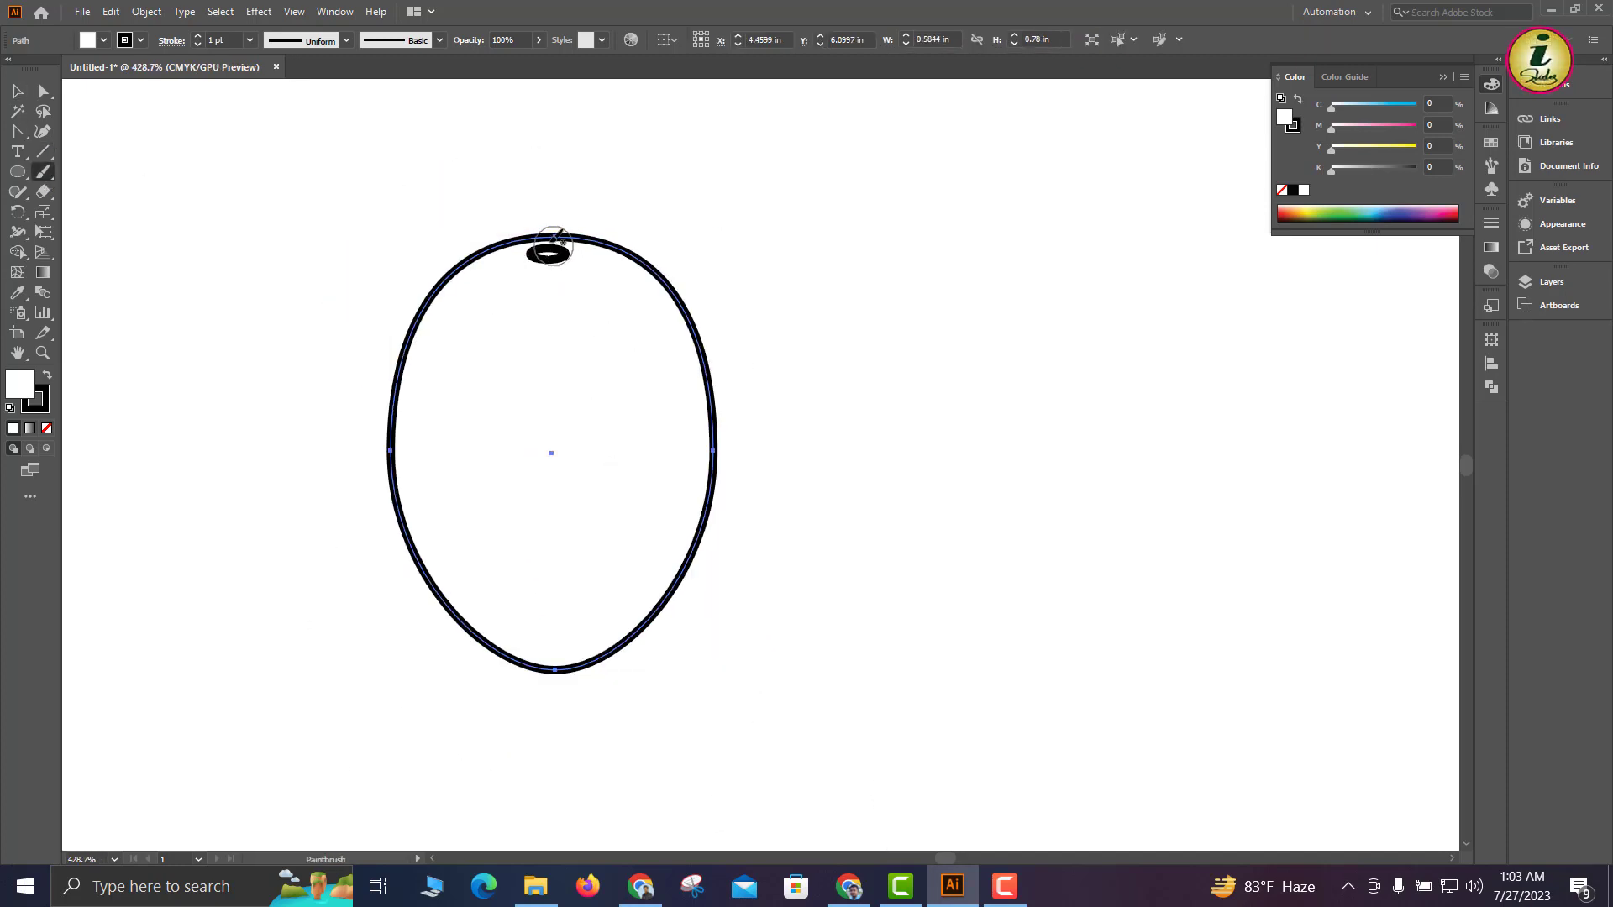
pyautogui.hotkey('ctrl', 'space')
pyautogui.moveTo(553, 233)
pyautogui.mouseDown()
pyautogui.moveTo(770, 569)
pyautogui.moveTo(823, 588)
pyautogui.mouseUp()
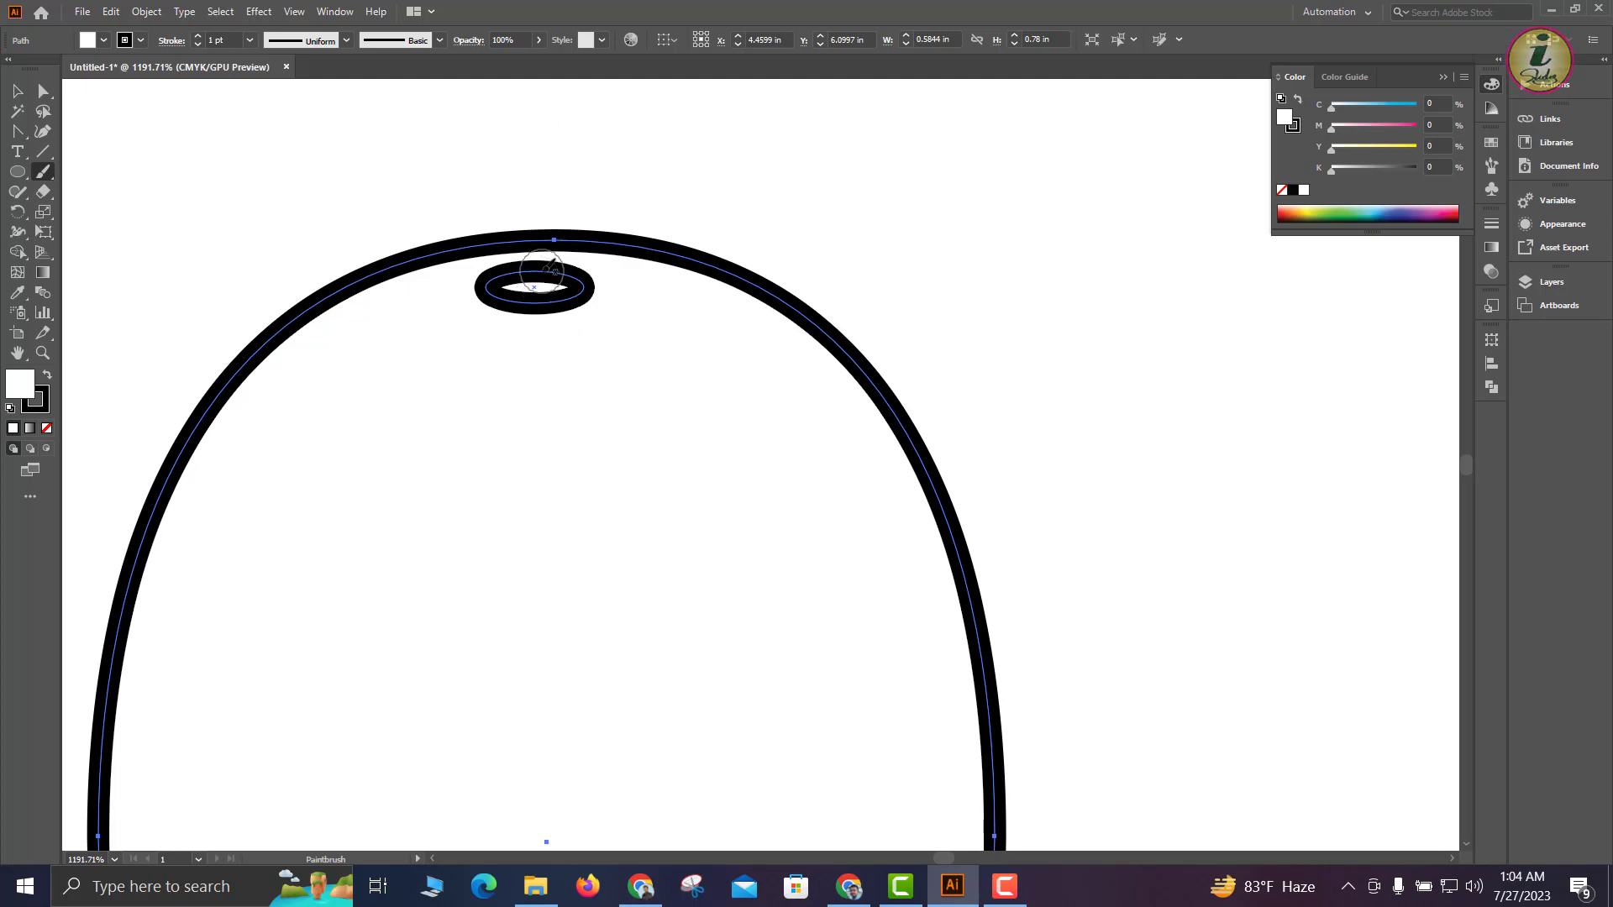
pyautogui.scroll(-3, 534, 273)
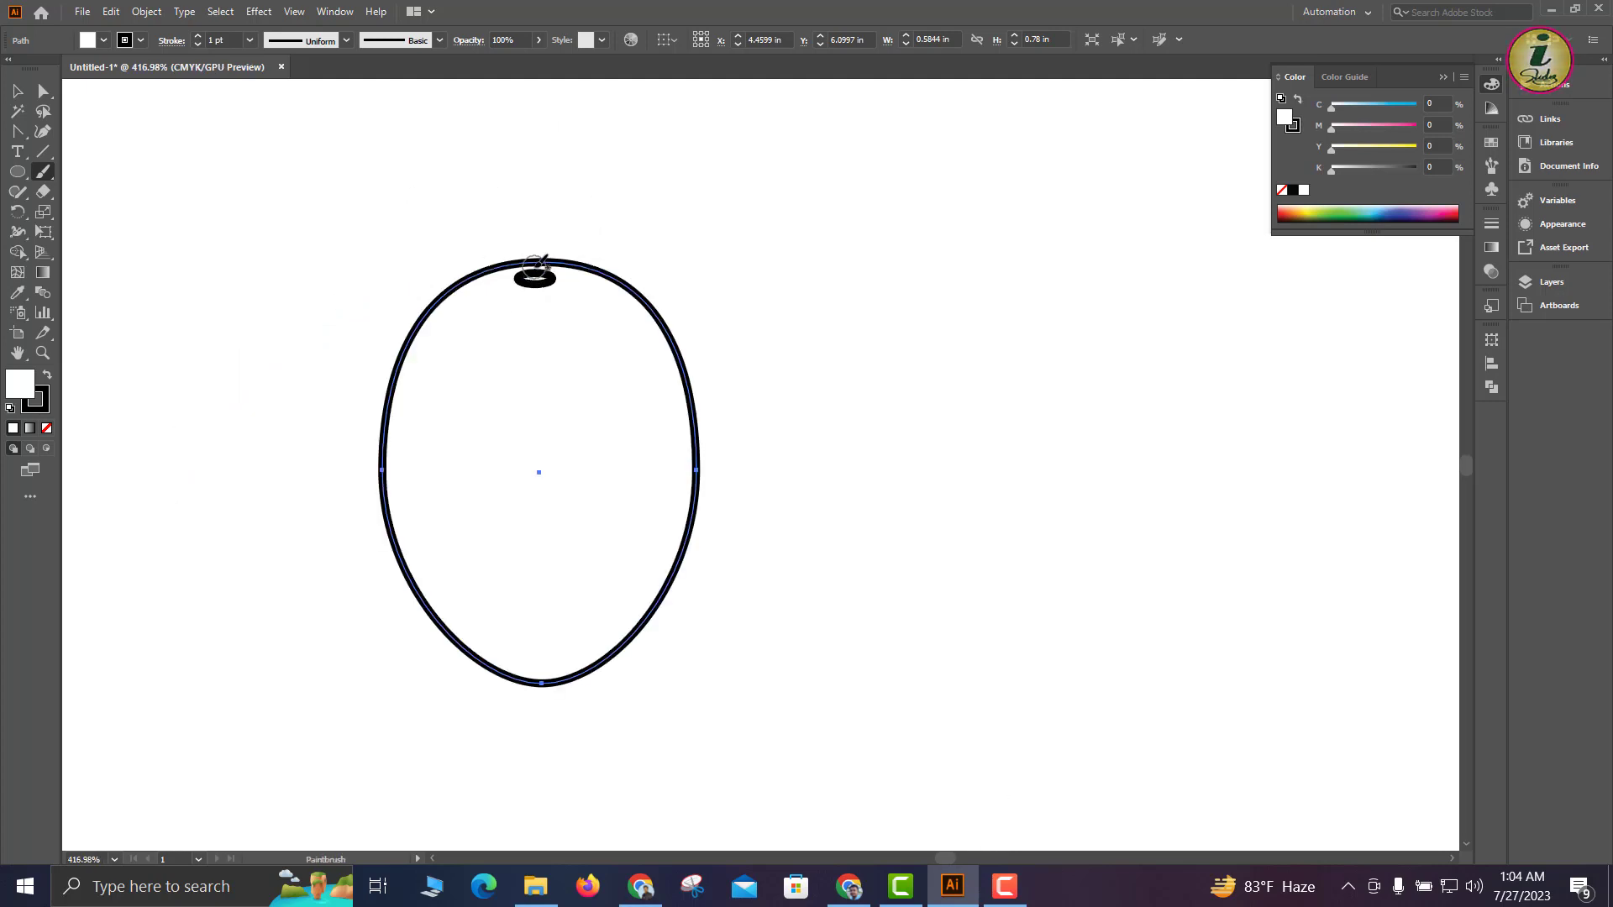
pyautogui.moveTo(536, 268)
pyautogui.mouseDown()
pyautogui.moveTo(570, 136)
pyautogui.moveTo(609, 101)
pyautogui.moveTo(733, 60)
pyautogui.mouseUp()
pyautogui.moveTo(761, 490); pyautogui.dragTo(640, 350)
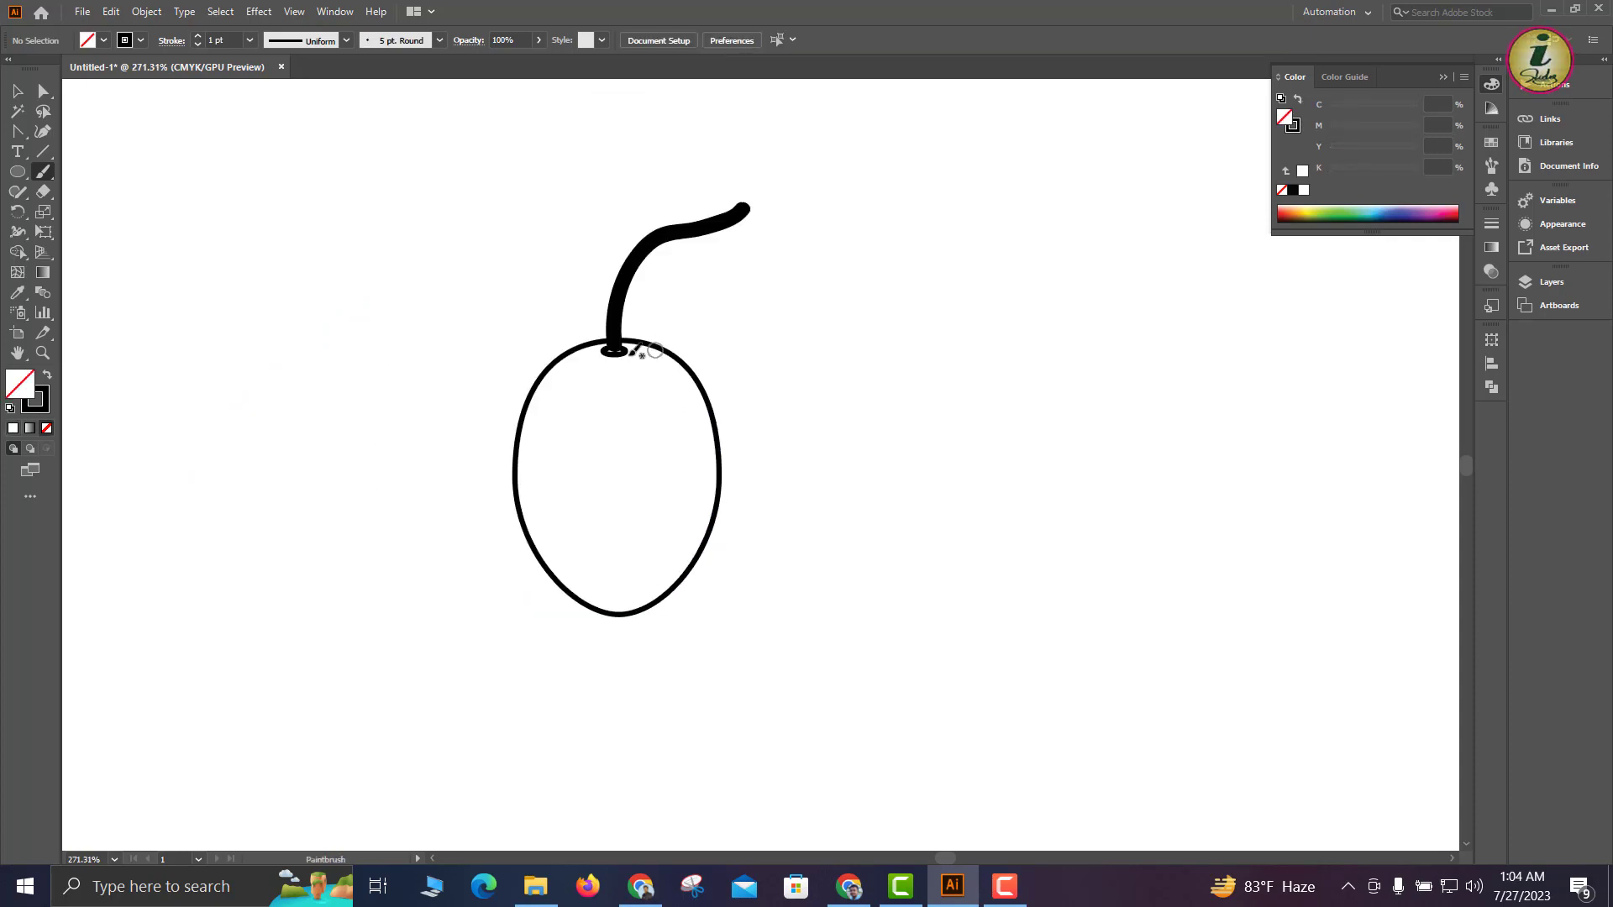
# Select the curved string and undo its brush stroke
pyautogui.click(17, 91)
pyautogui.moveTo(614, 289); pyautogui.dragTo(781, 520)
pyautogui.moveTo(614, 367); pyautogui.dragTo(615, 378)
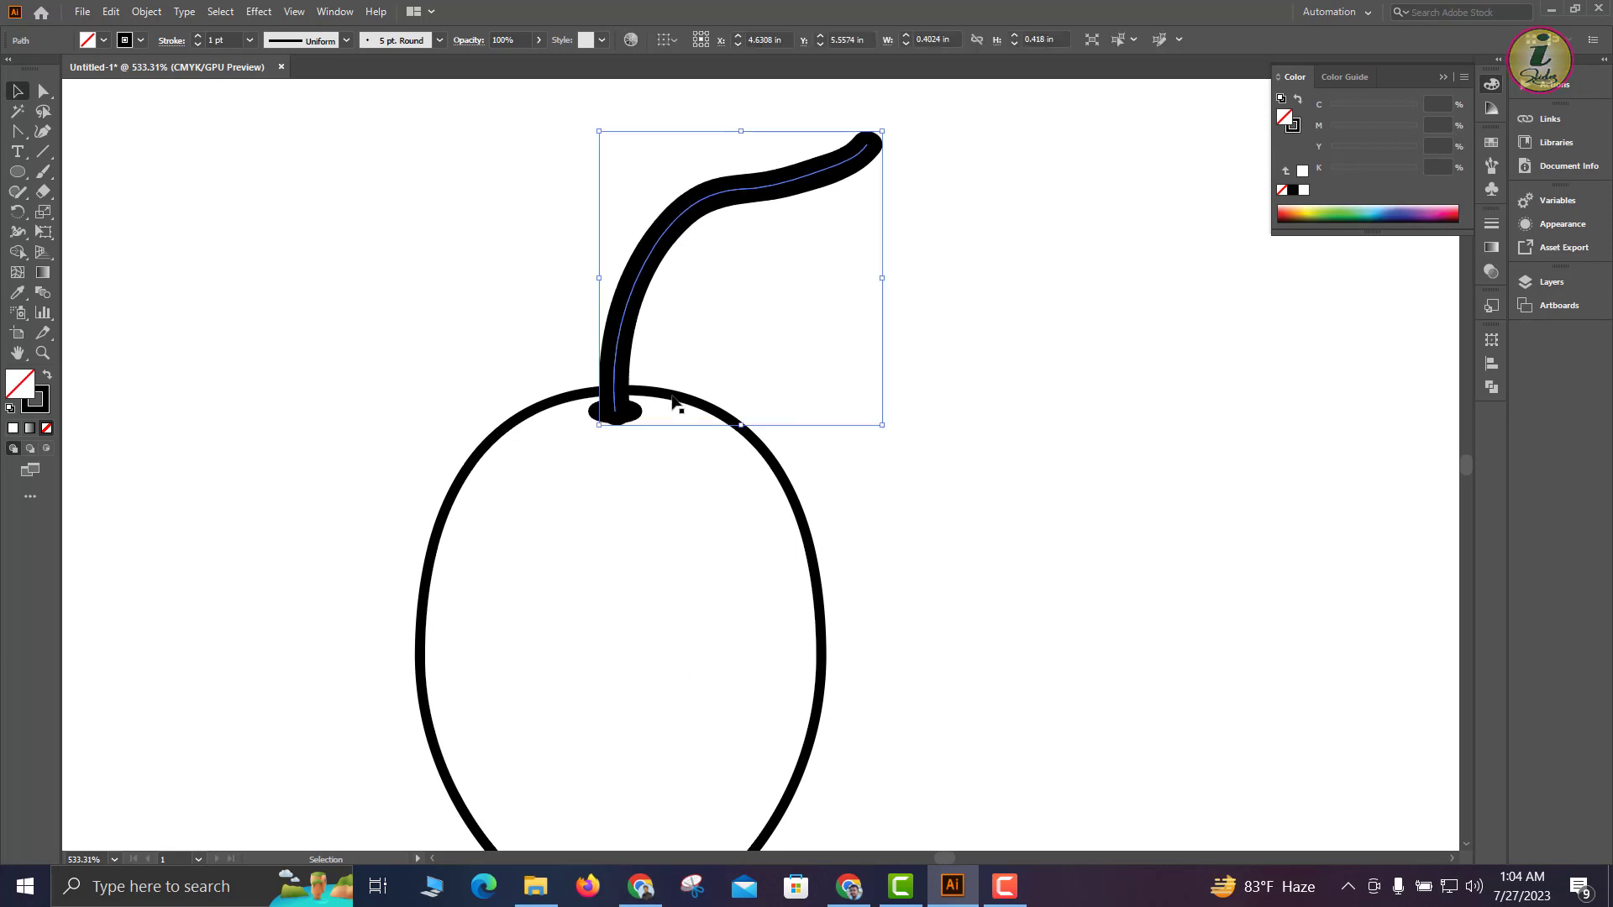
pyautogui.hotkey('ctrl', 'z')
pyautogui.hotkey('ctrl', 'z')
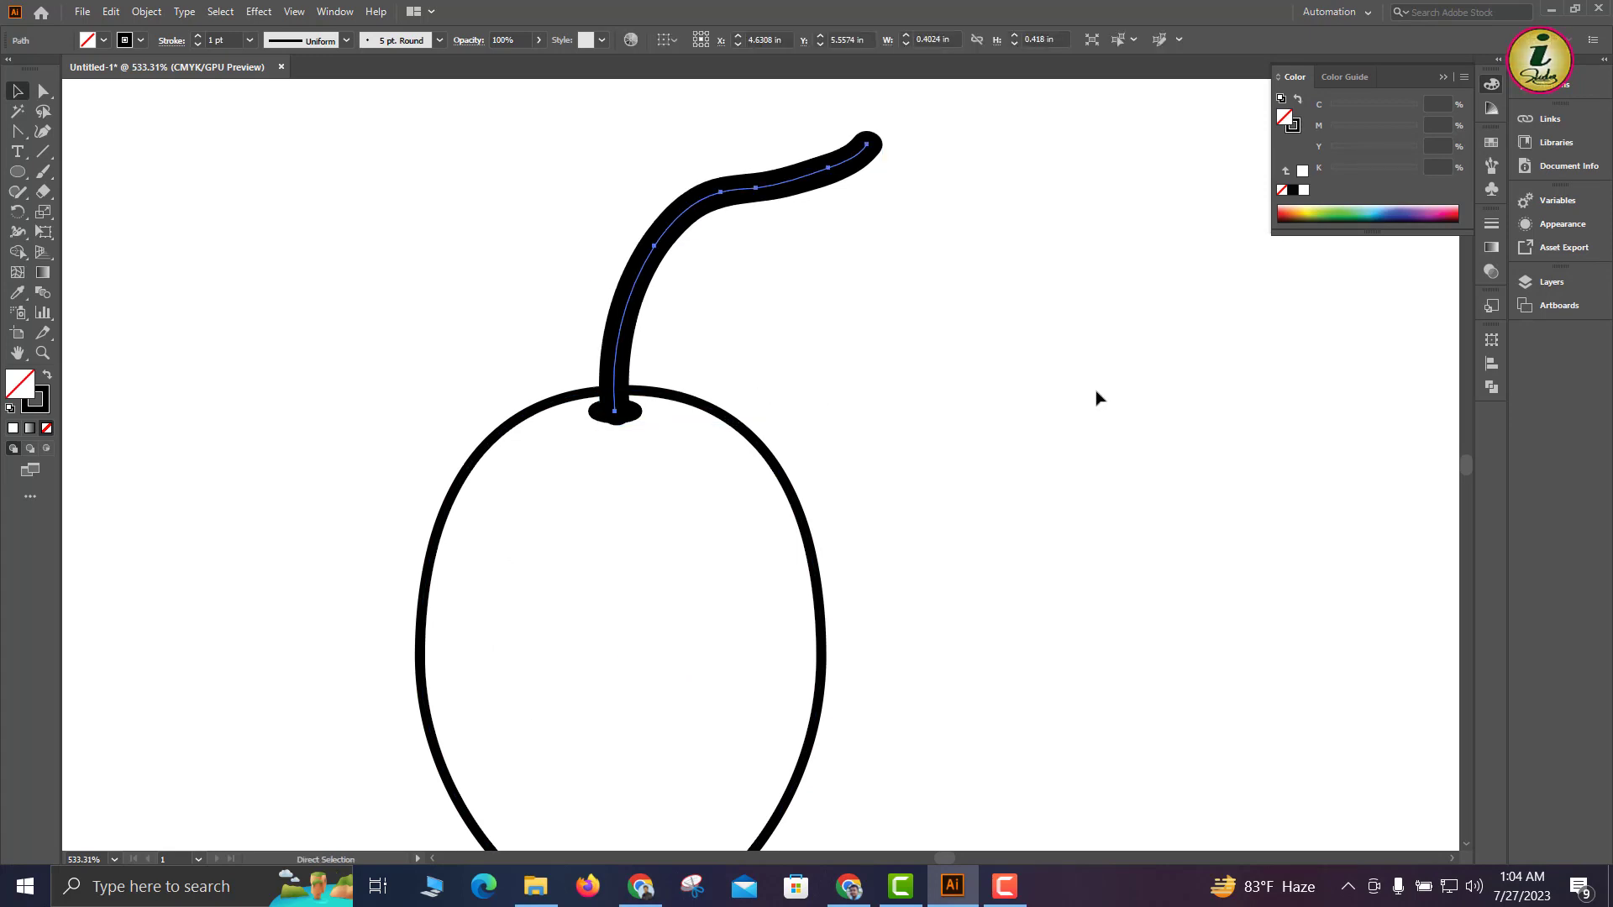
# Paint a wavy string with the Paintbrush, rising from the small ellipse at the top of the egg shape
pyautogui.click(43, 171)
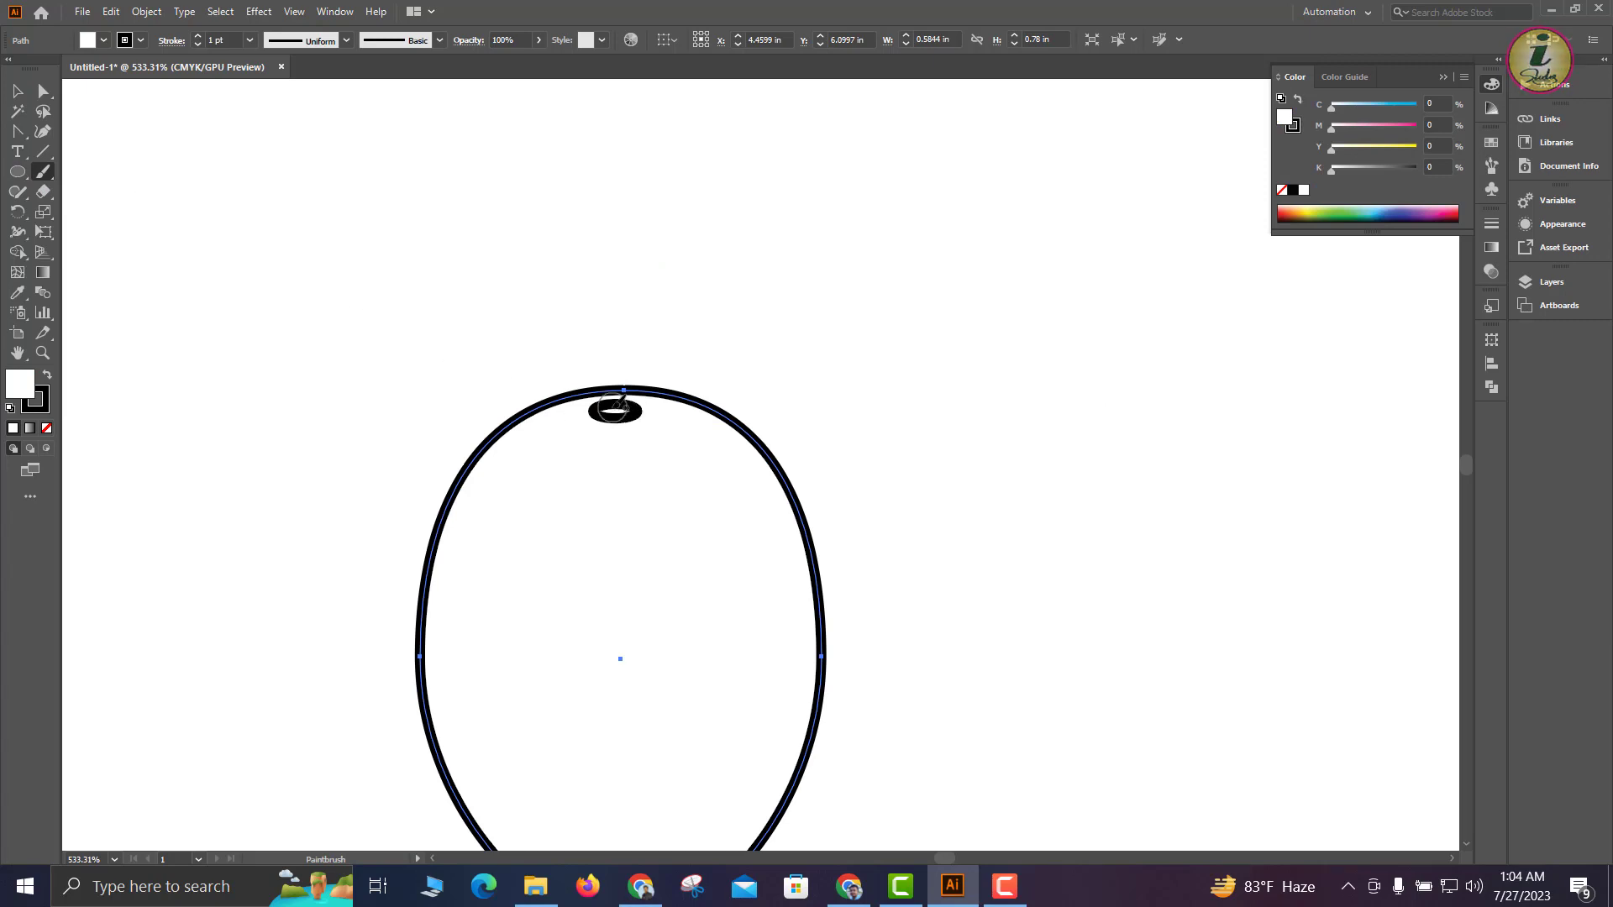
pyautogui.moveTo(615, 400)
pyautogui.mouseDown()
pyautogui.moveTo(590, 319)
pyautogui.moveTo(679, 210)
pyautogui.moveTo(640, 141)
pyautogui.moveTo(586, 94)
pyautogui.moveTo(614, 18)
pyautogui.mouseUp()
pyautogui.scroll(-3, 766, 534)
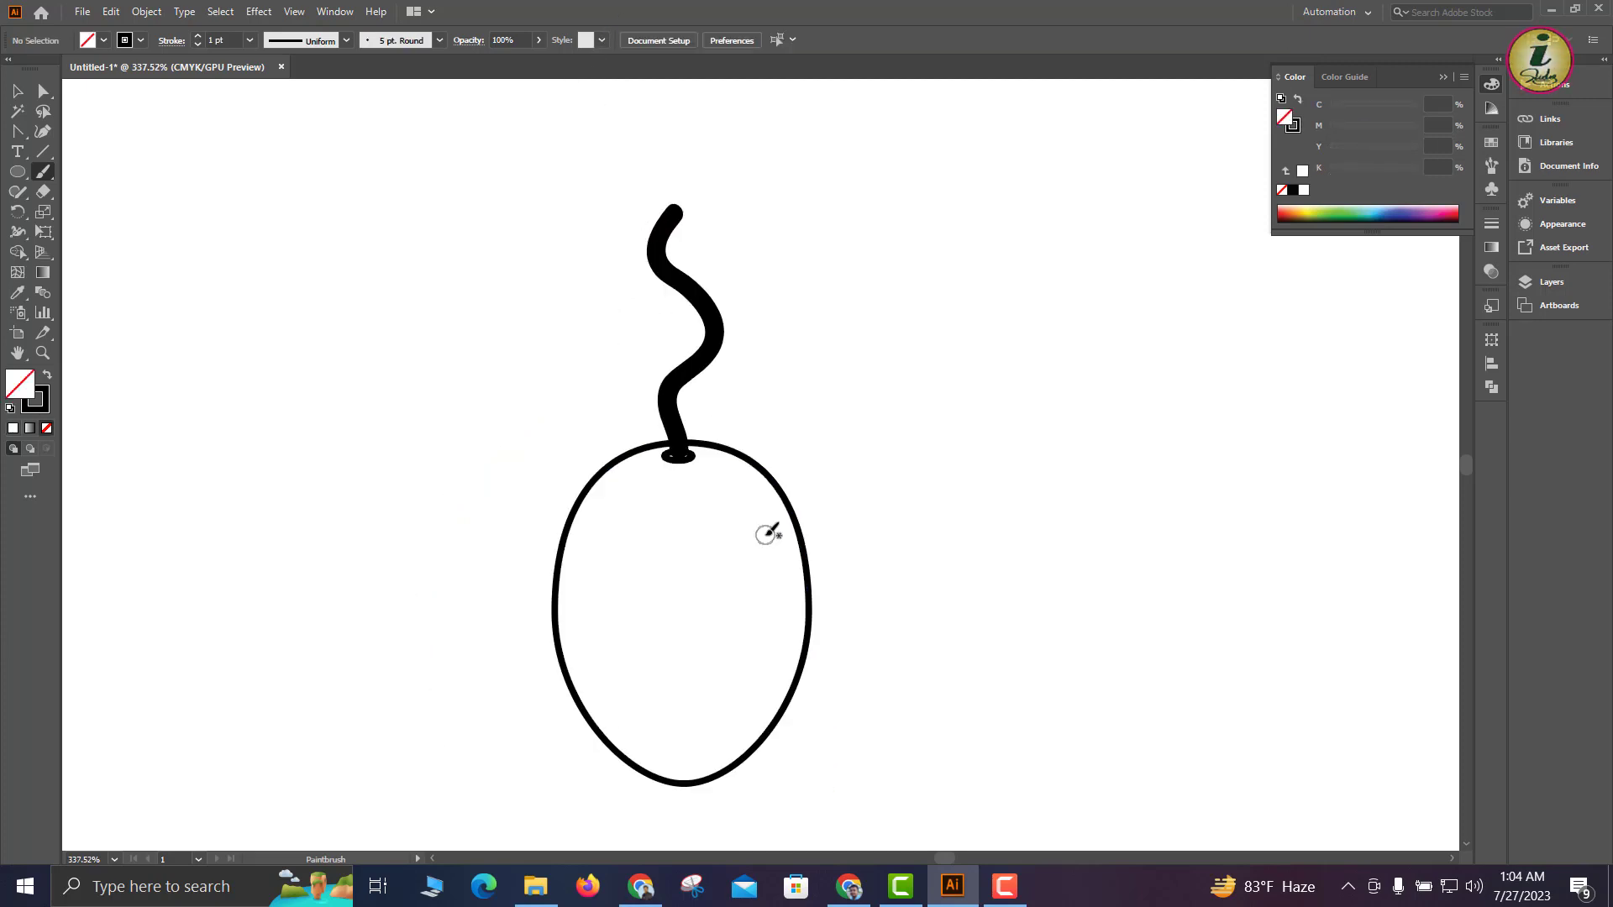
pyautogui.scroll(-2, 773, 558)
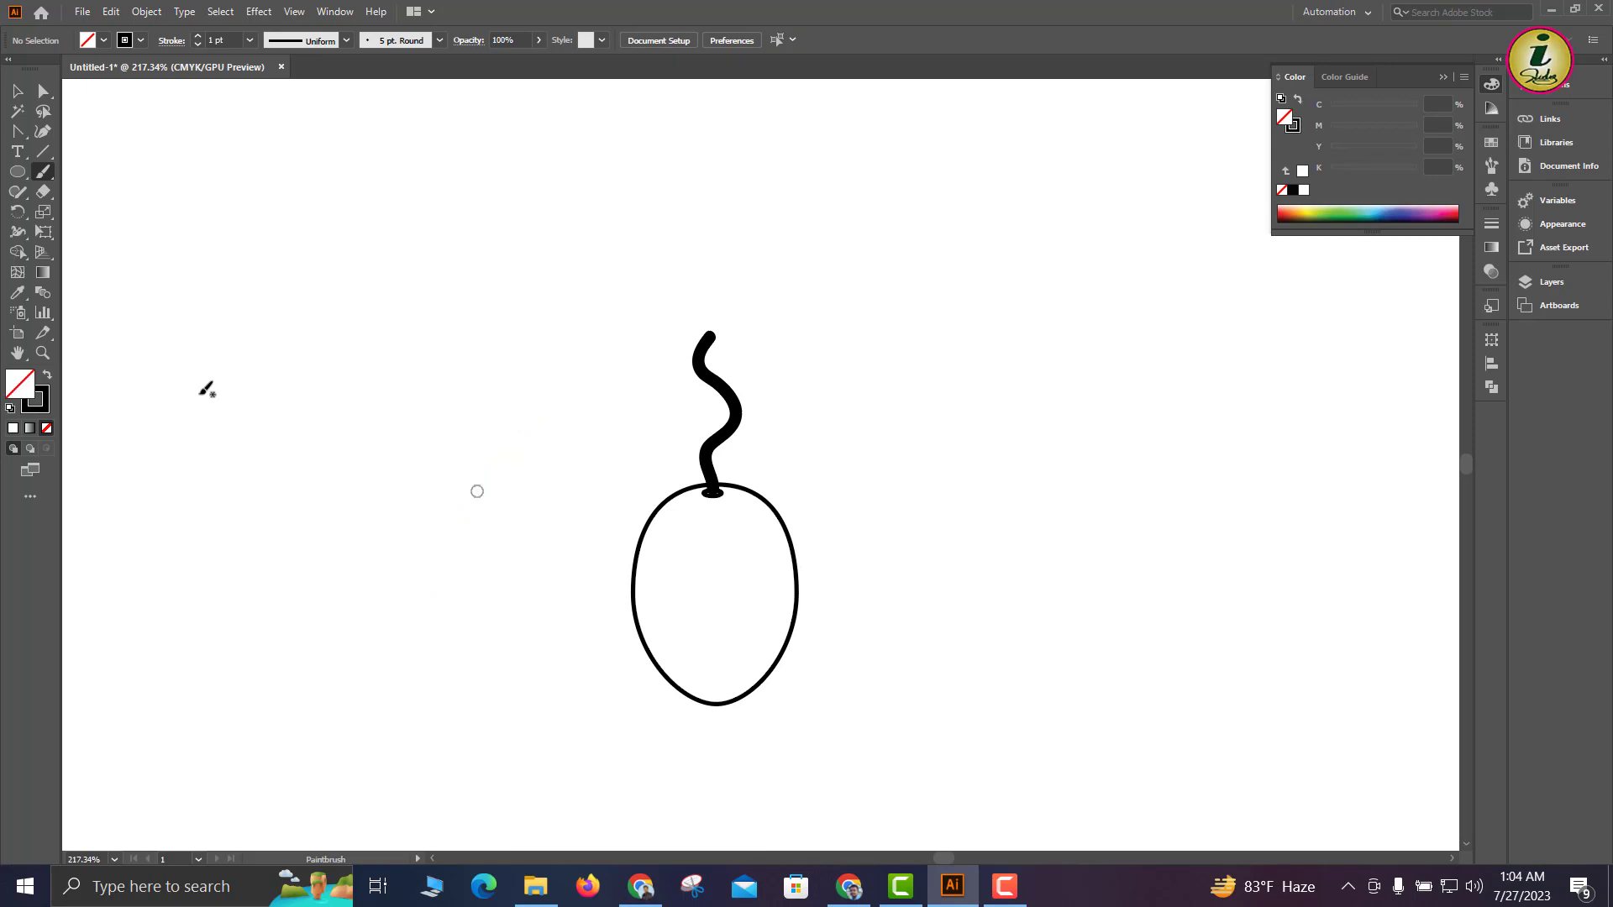
# Group the egg shape, the small ellipse and the wavy string into one balloon
pyautogui.click(17, 90)
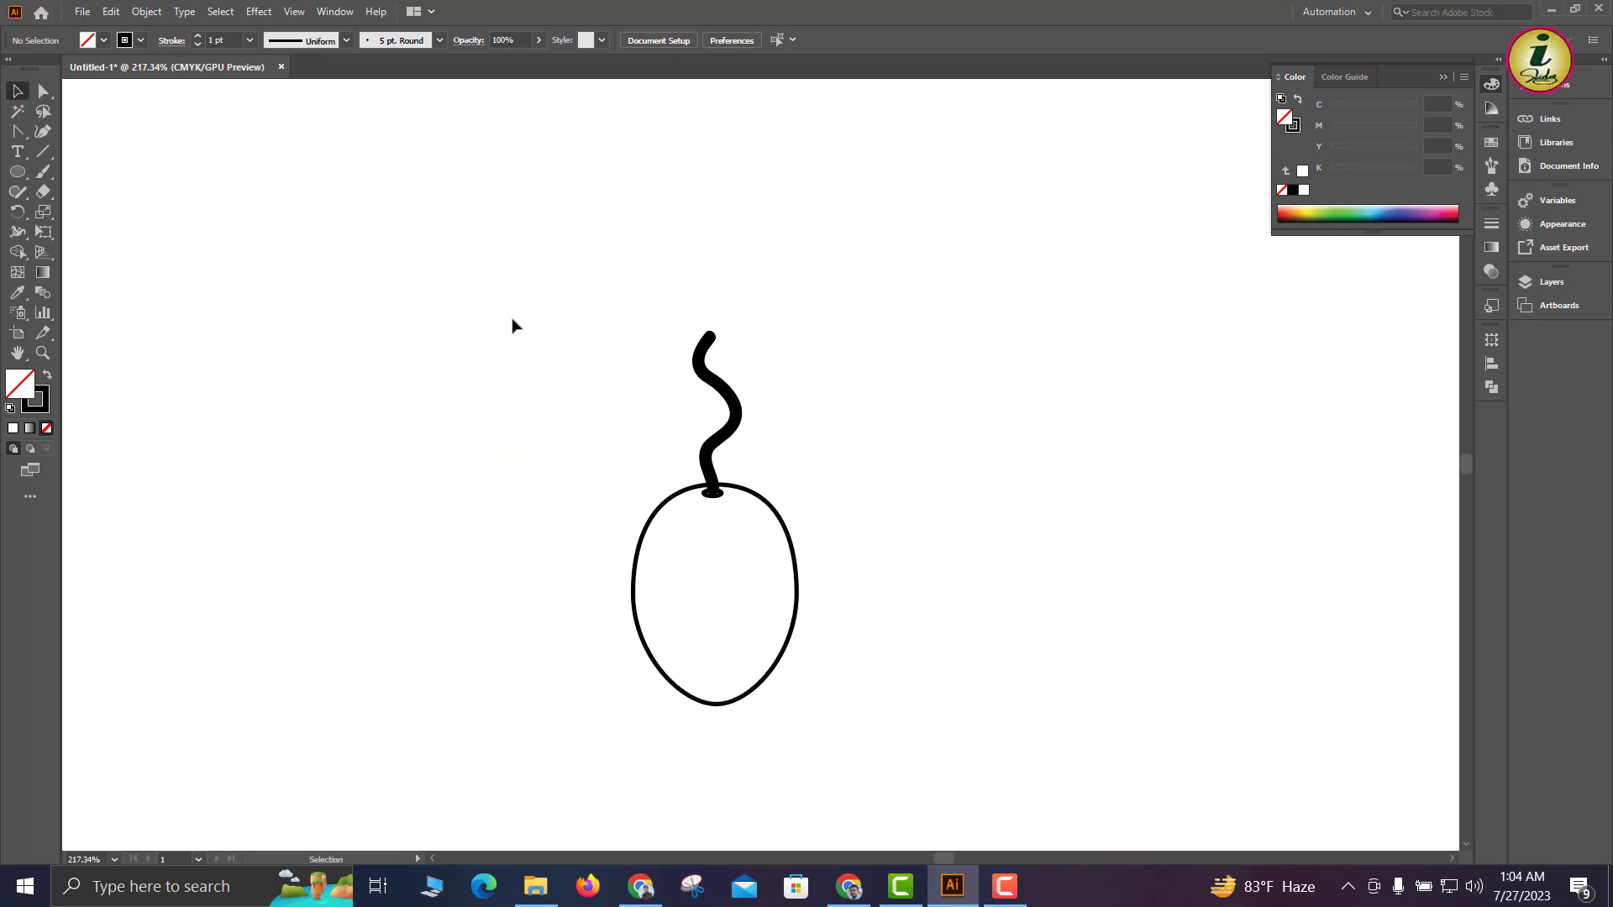
pyautogui.moveTo(501, 266)
pyautogui.mouseDown()
pyautogui.moveTo(825, 763)
pyautogui.moveTo(987, 823)
pyautogui.mouseUp()
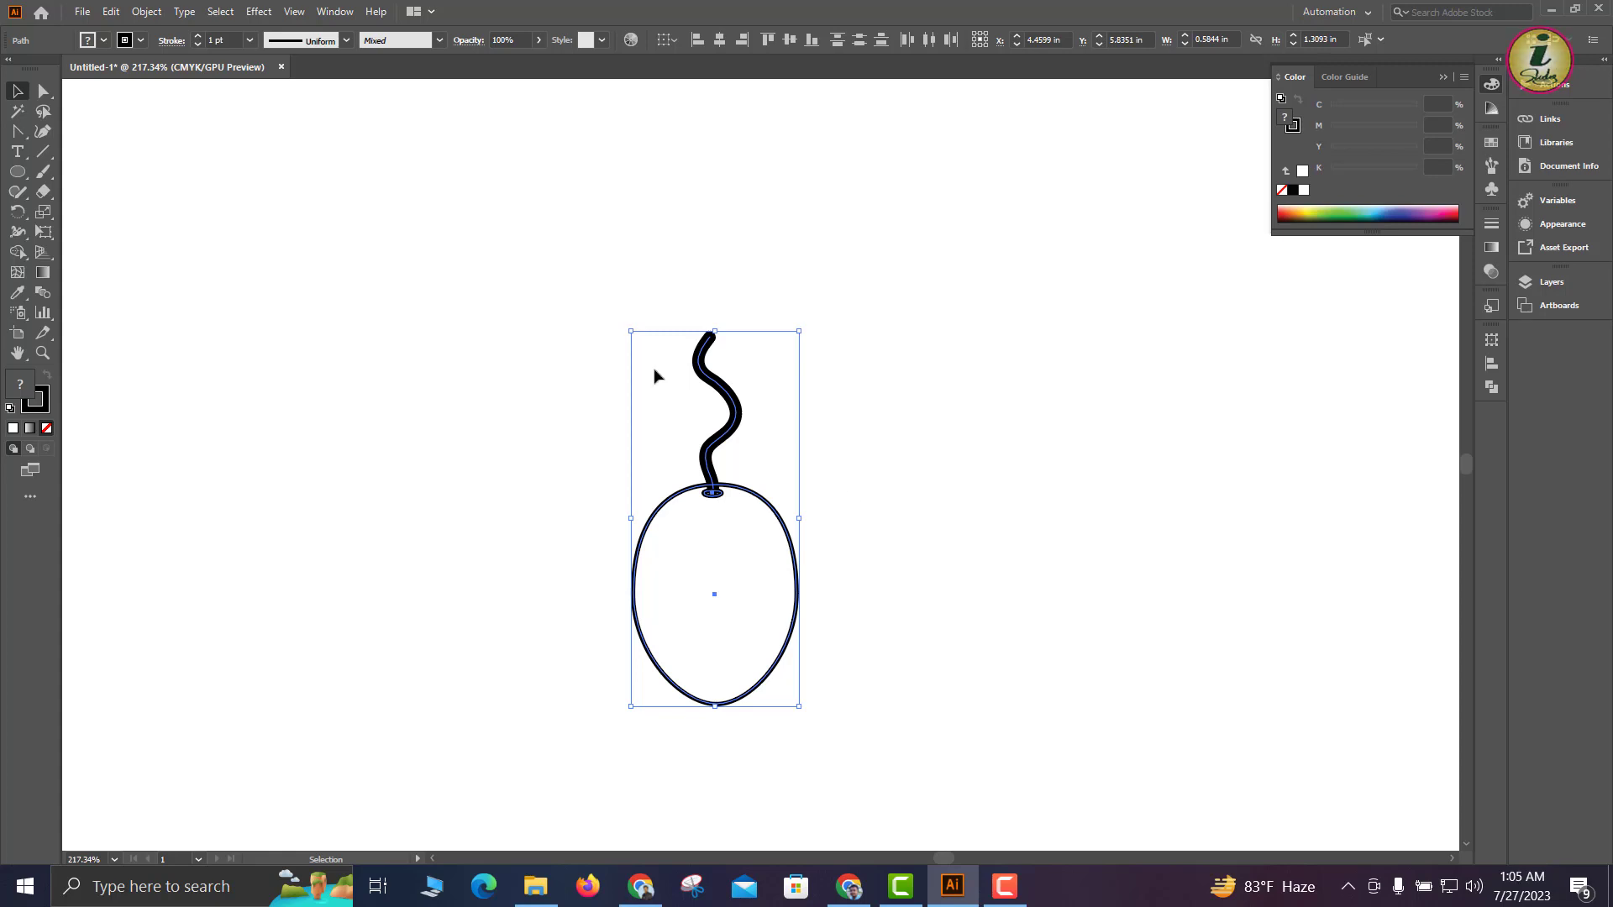
pyautogui.moveTo(544, 267); pyautogui.dragTo(998, 744)
pyautogui.rightClick(708, 494)
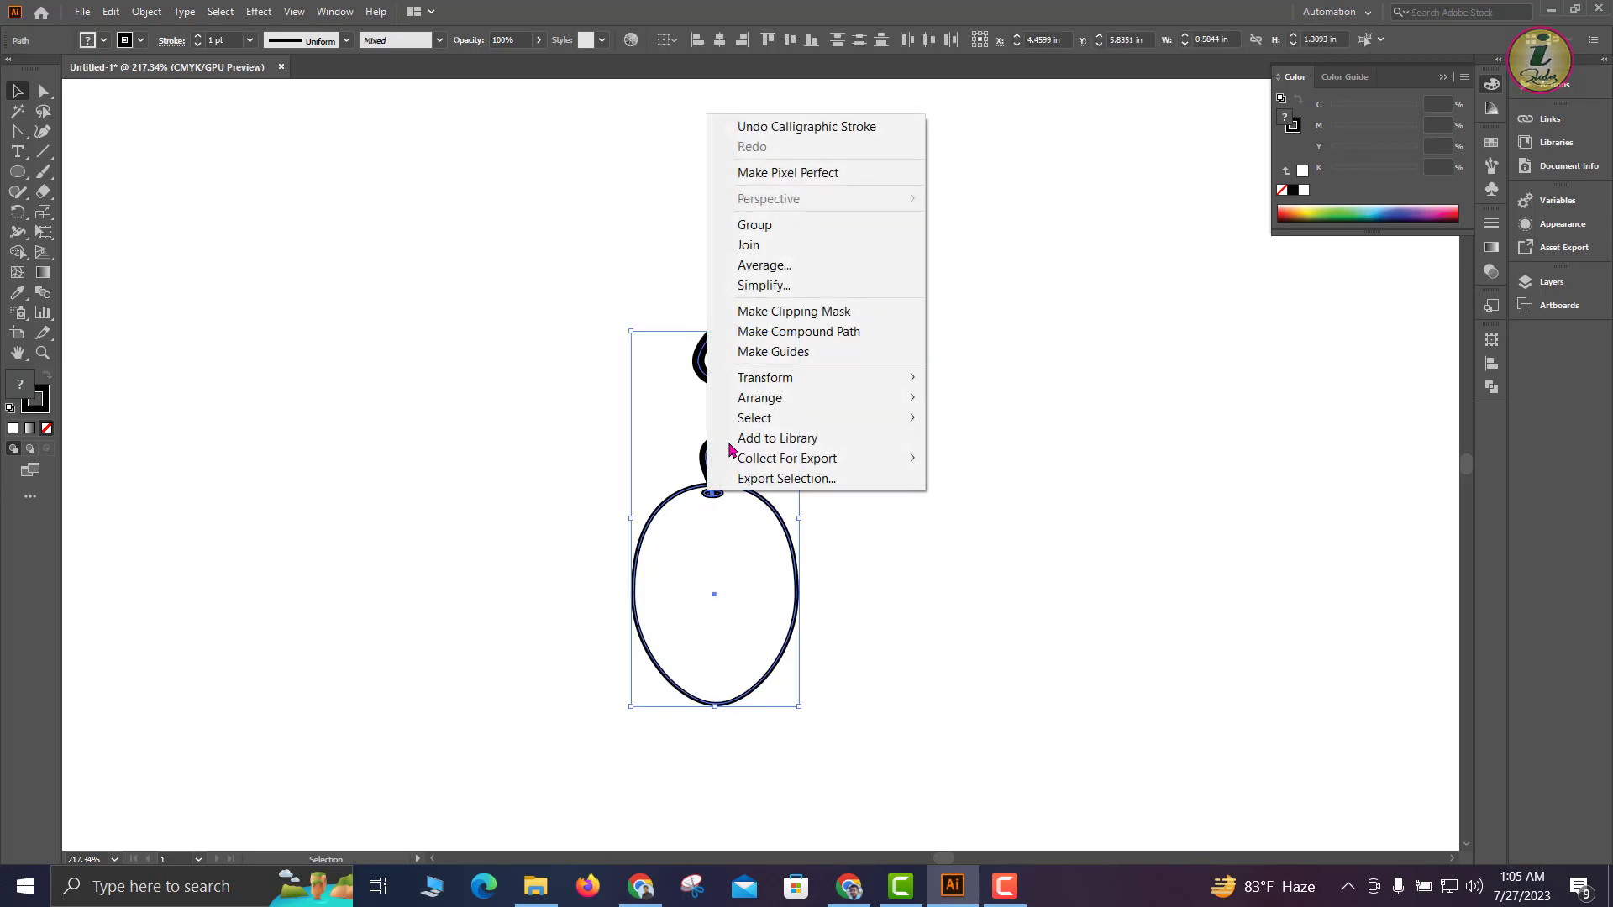
pyautogui.click(764, 224)
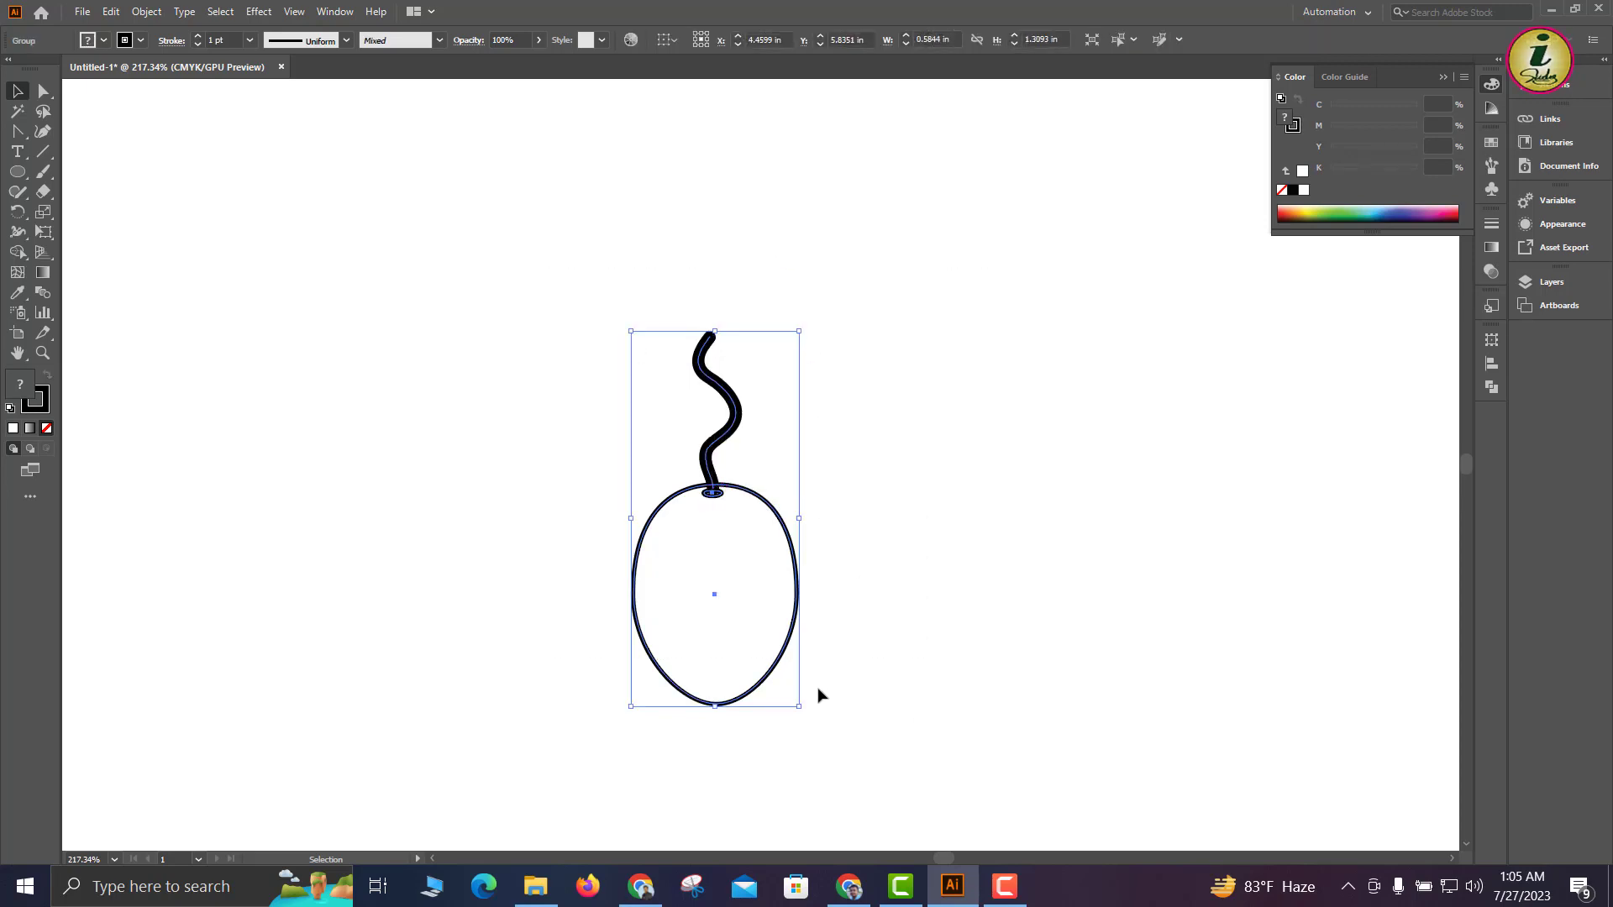
# Scale the grouped balloon down to about 0.25 in wide and 0.56 in high, and ungroup it
pyautogui.moveTo(803, 710); pyautogui.dragTo(755, 609)
pyautogui.hotkey('ctrl', '-')
pyautogui.rightClick(637, 364)
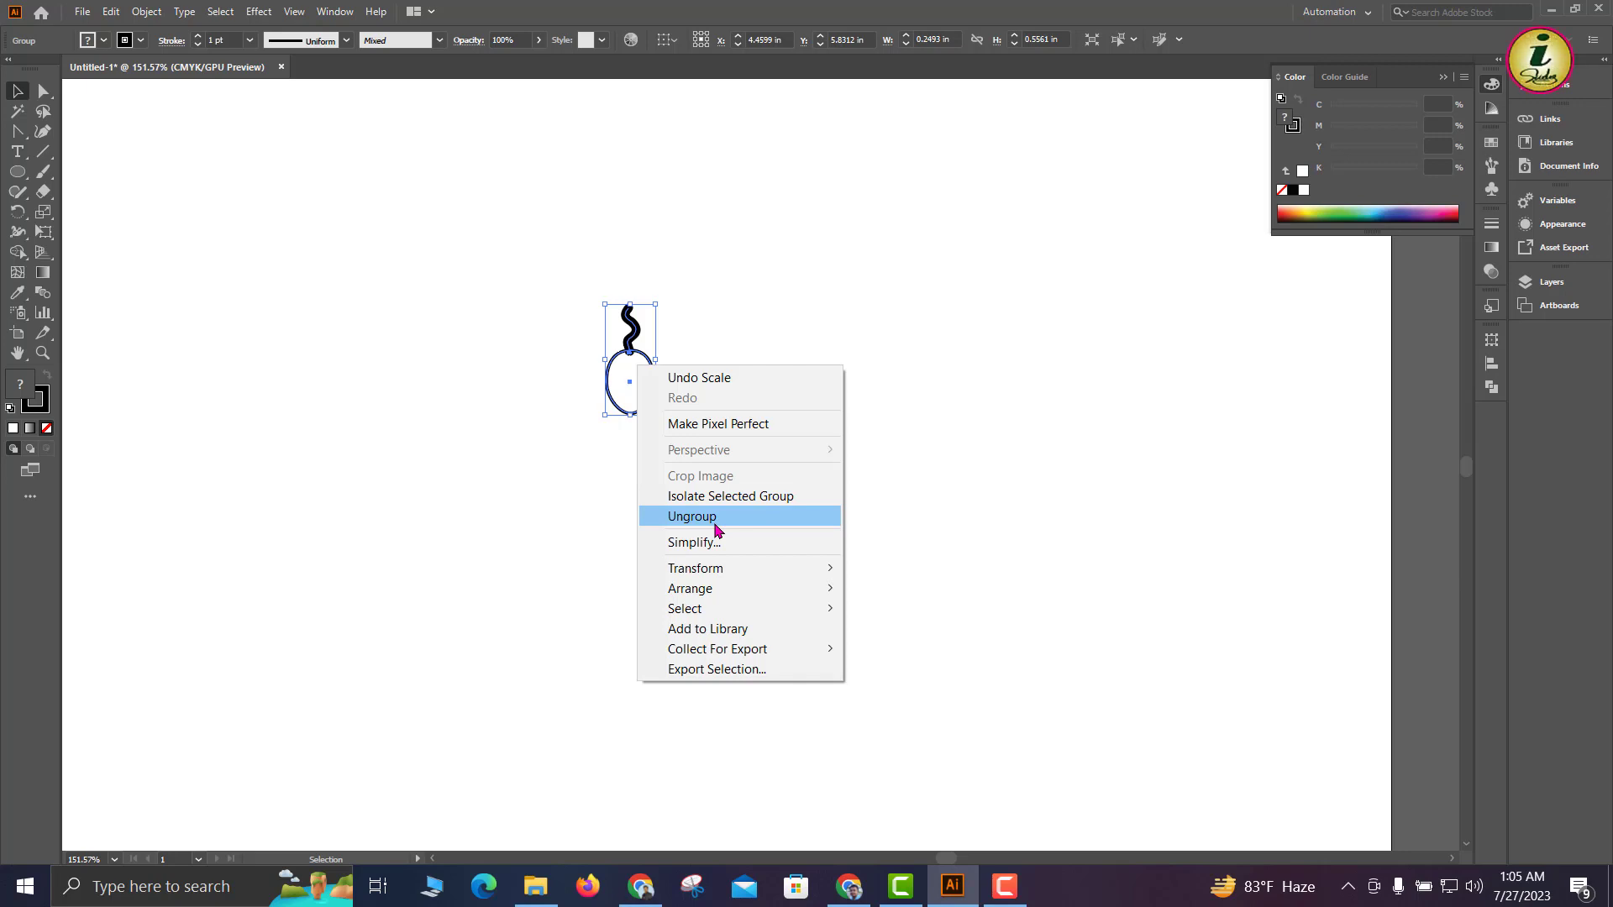
pyautogui.click(716, 525)
pyautogui.click(723, 387)
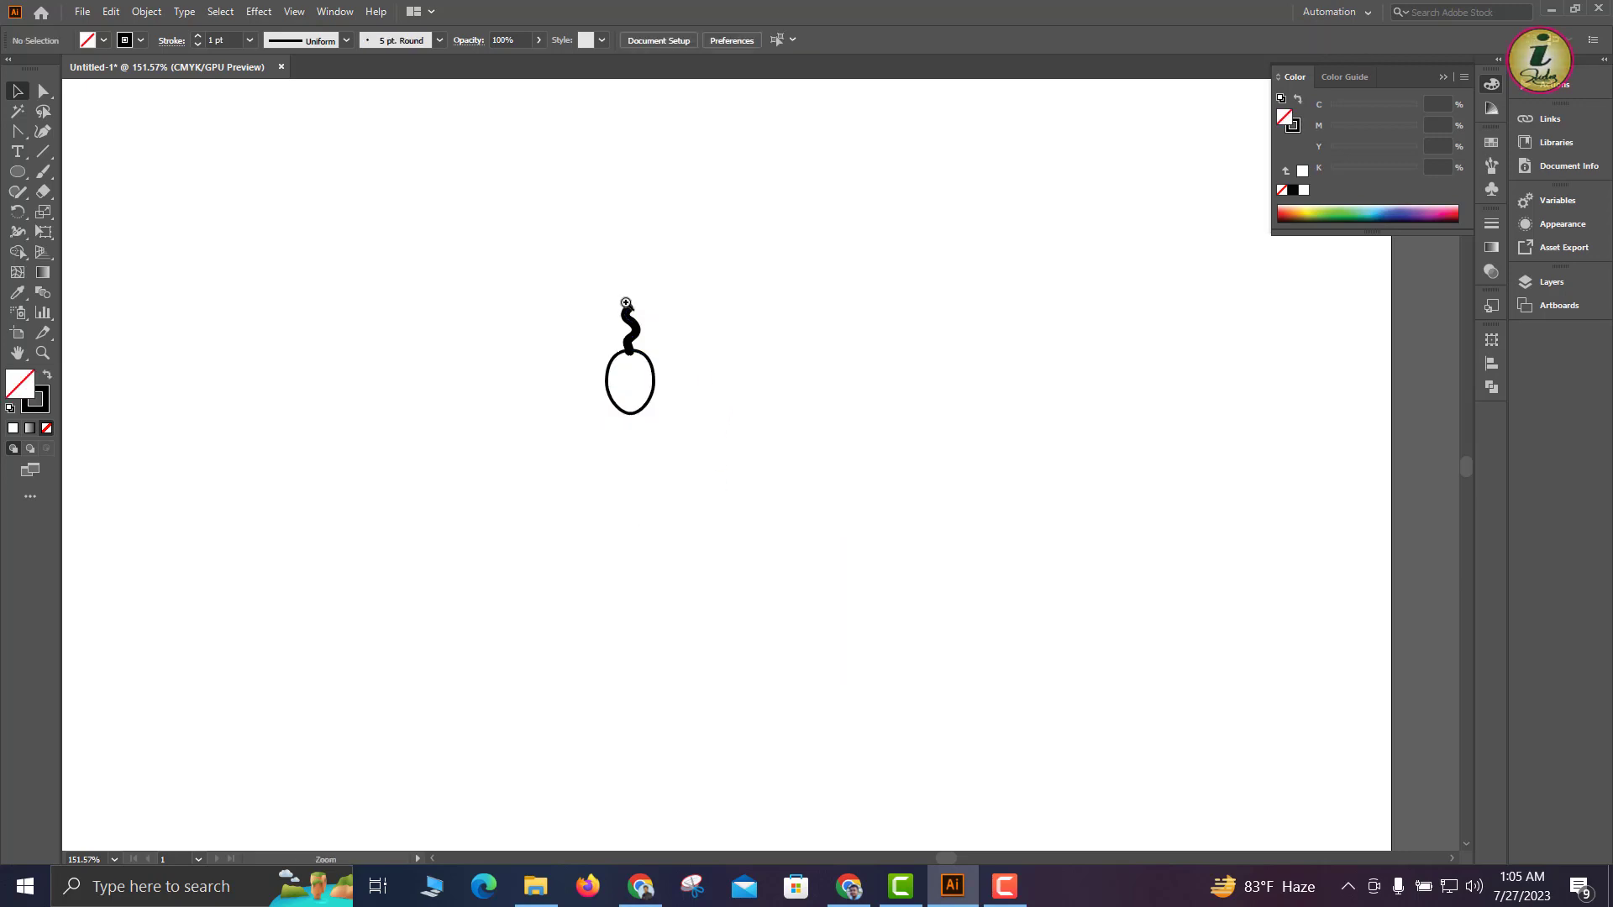
# Try to shorten the wavy string by squashing its height down from the top
pyautogui.moveTo(630, 306); pyautogui.dragTo(1029, 726)
pyautogui.press('v')
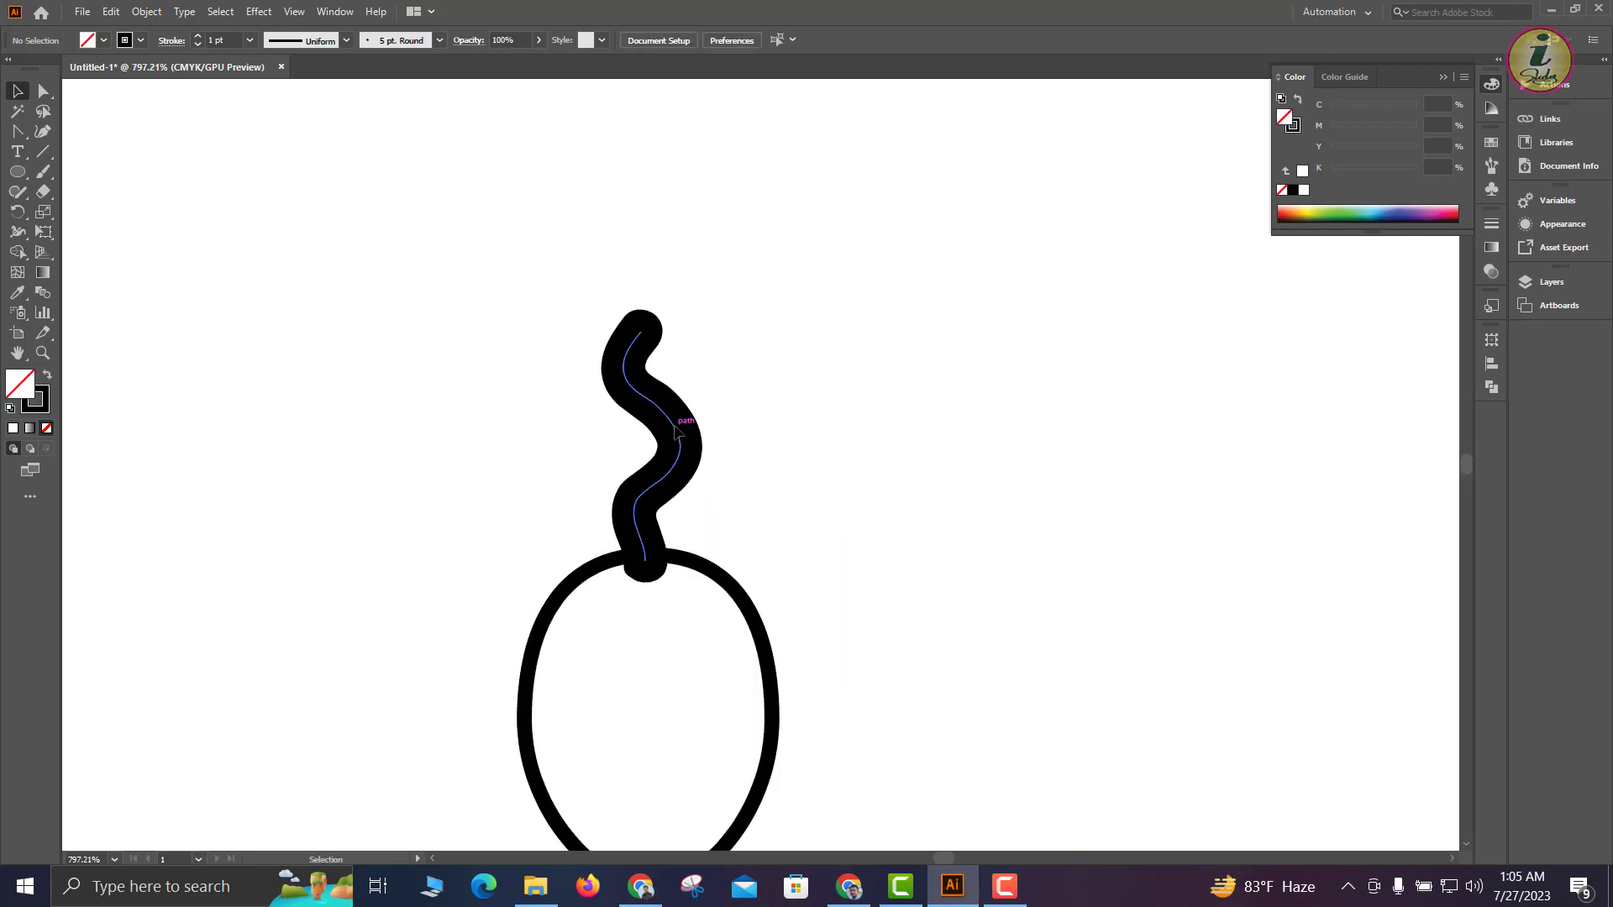
pyautogui.click(676, 430)
pyautogui.moveTo(654, 310); pyautogui.dragTo(659, 442)
pyautogui.hotkey('ctrl', 'z')
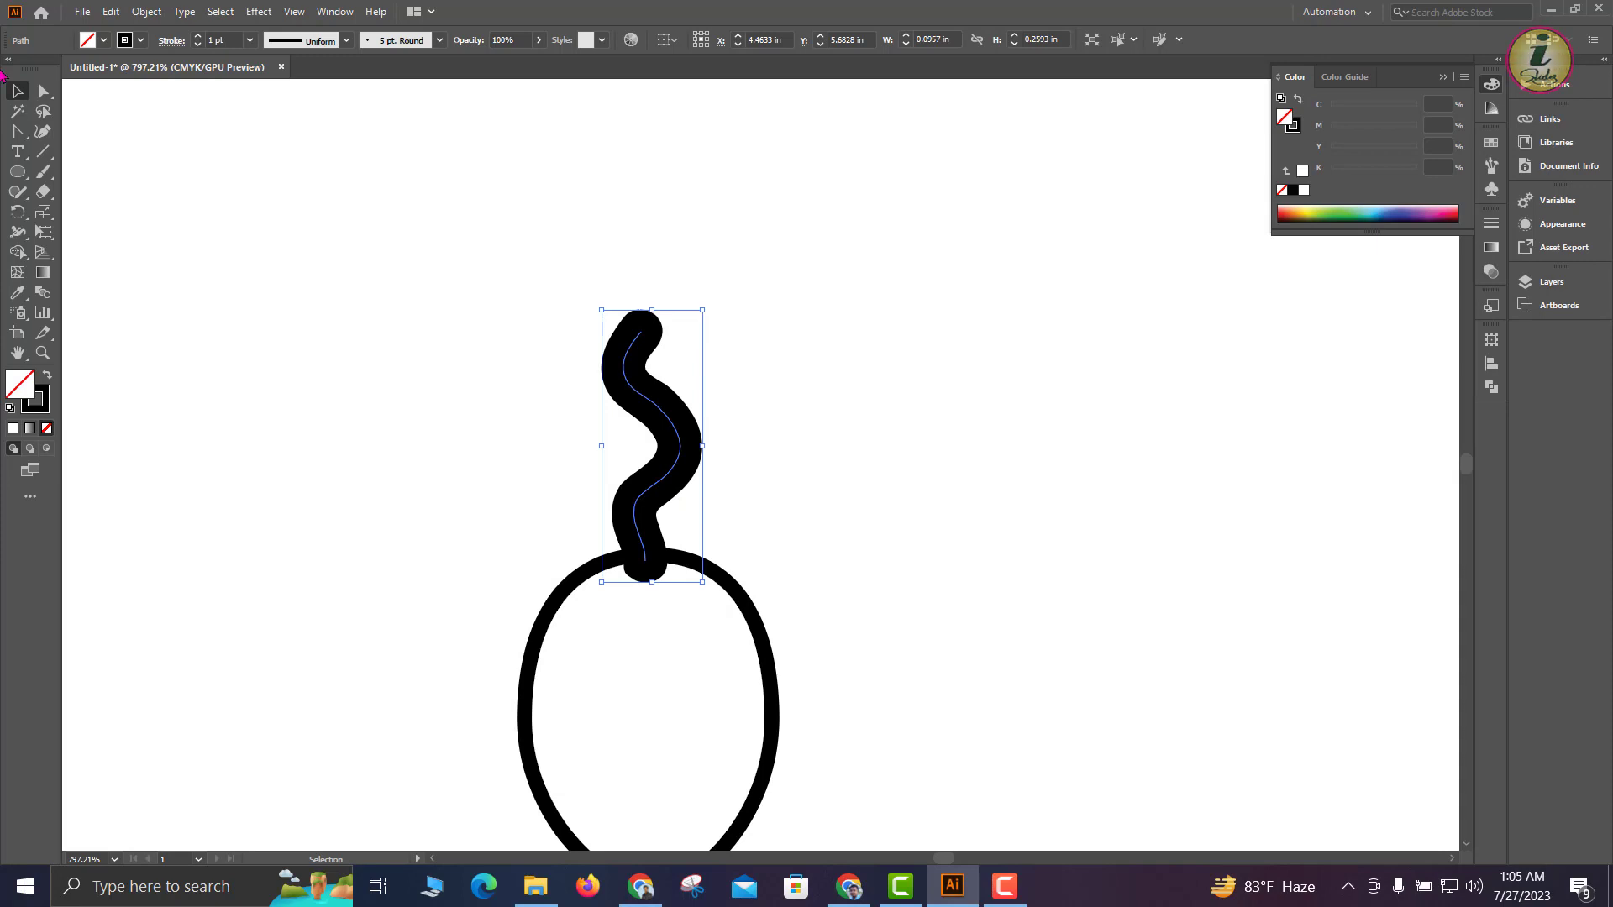
pyautogui.moveTo(656, 309); pyautogui.dragTo(652, 402)
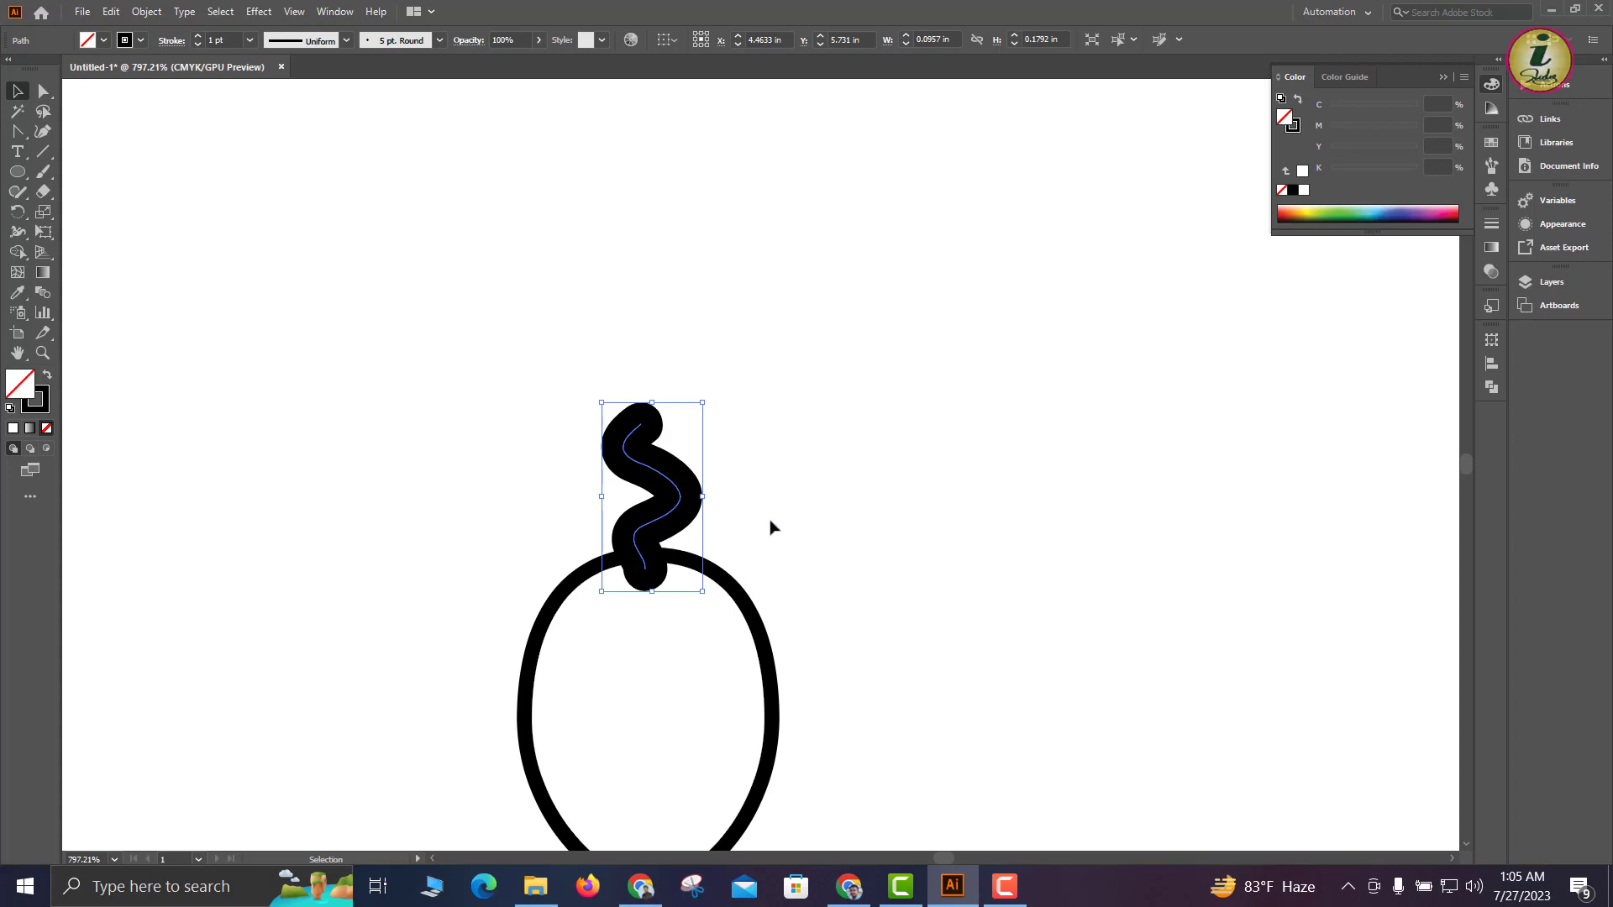
pyautogui.hotkey('ctrl', 'z')
# Shorten the wavy string by removing its uppermost anchor points with the Delete Anchor Point tool
pyautogui.click(18, 132)
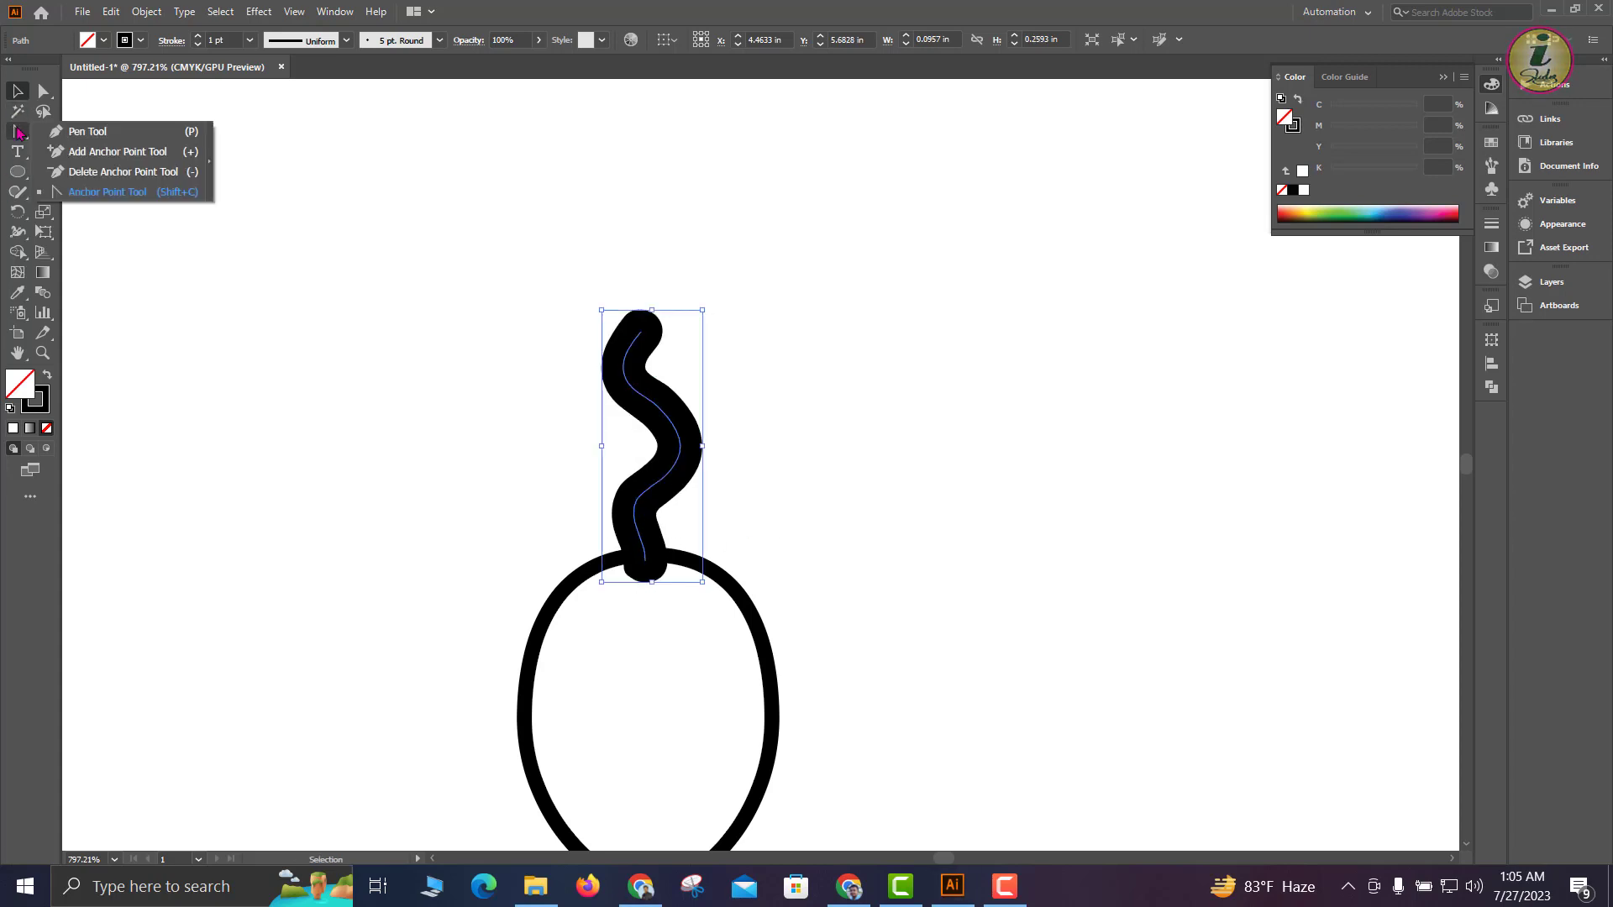
pyautogui.click(19, 131)
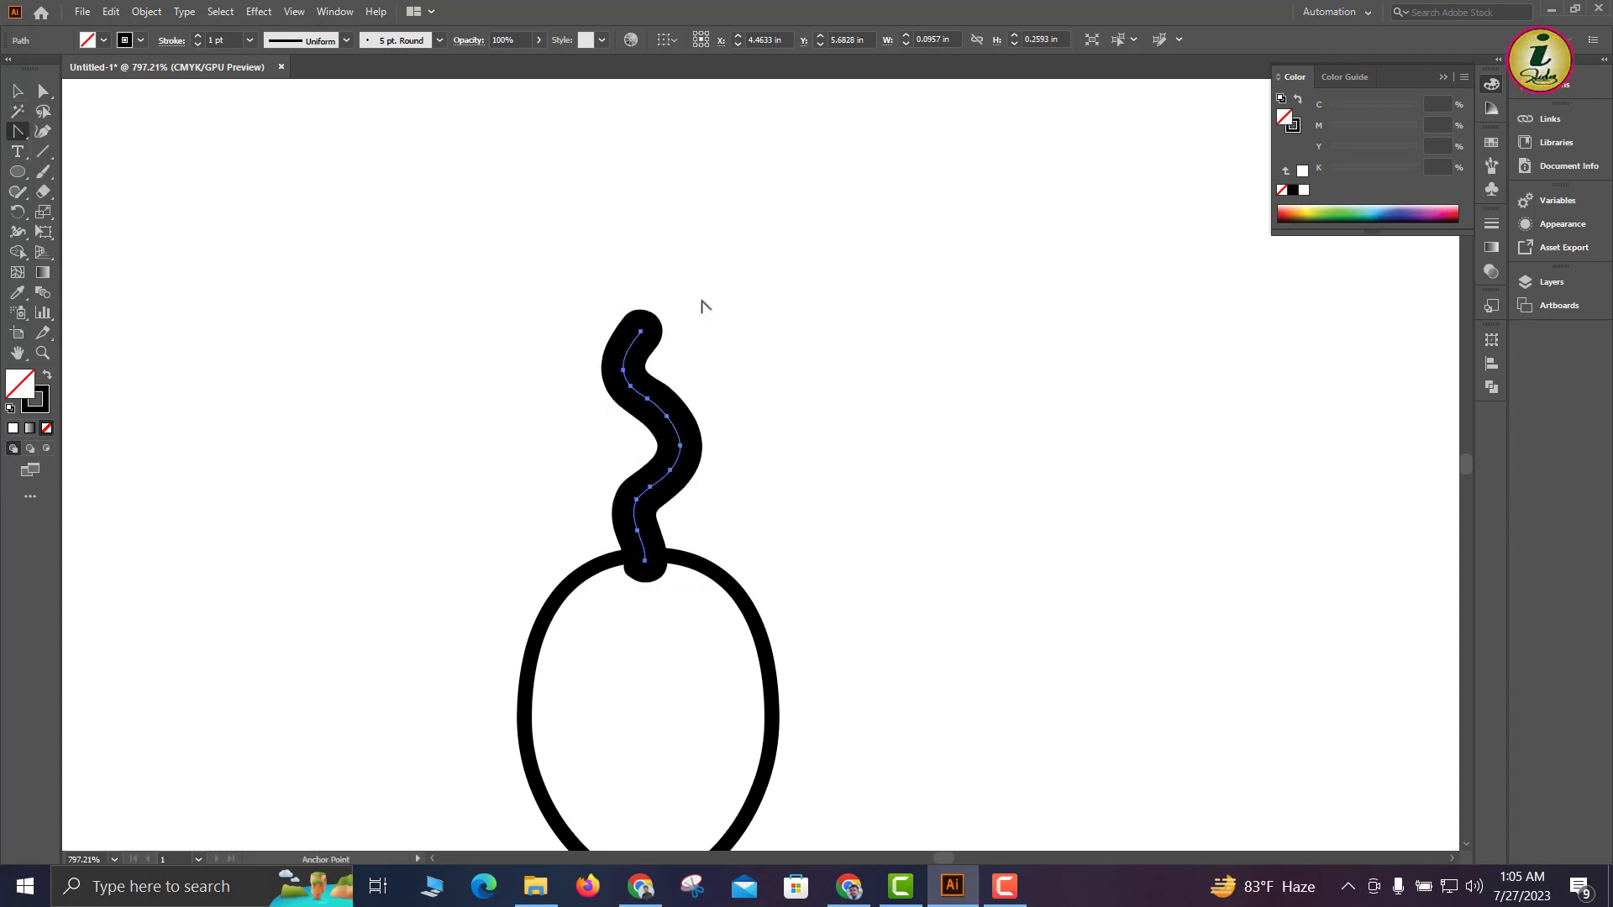
pyautogui.moveTo(640, 331)
pyautogui.mouseDown()
pyautogui.moveTo(633, 358)
pyautogui.moveTo(643, 342)
pyautogui.mouseUp()
pyautogui.click(17, 133)
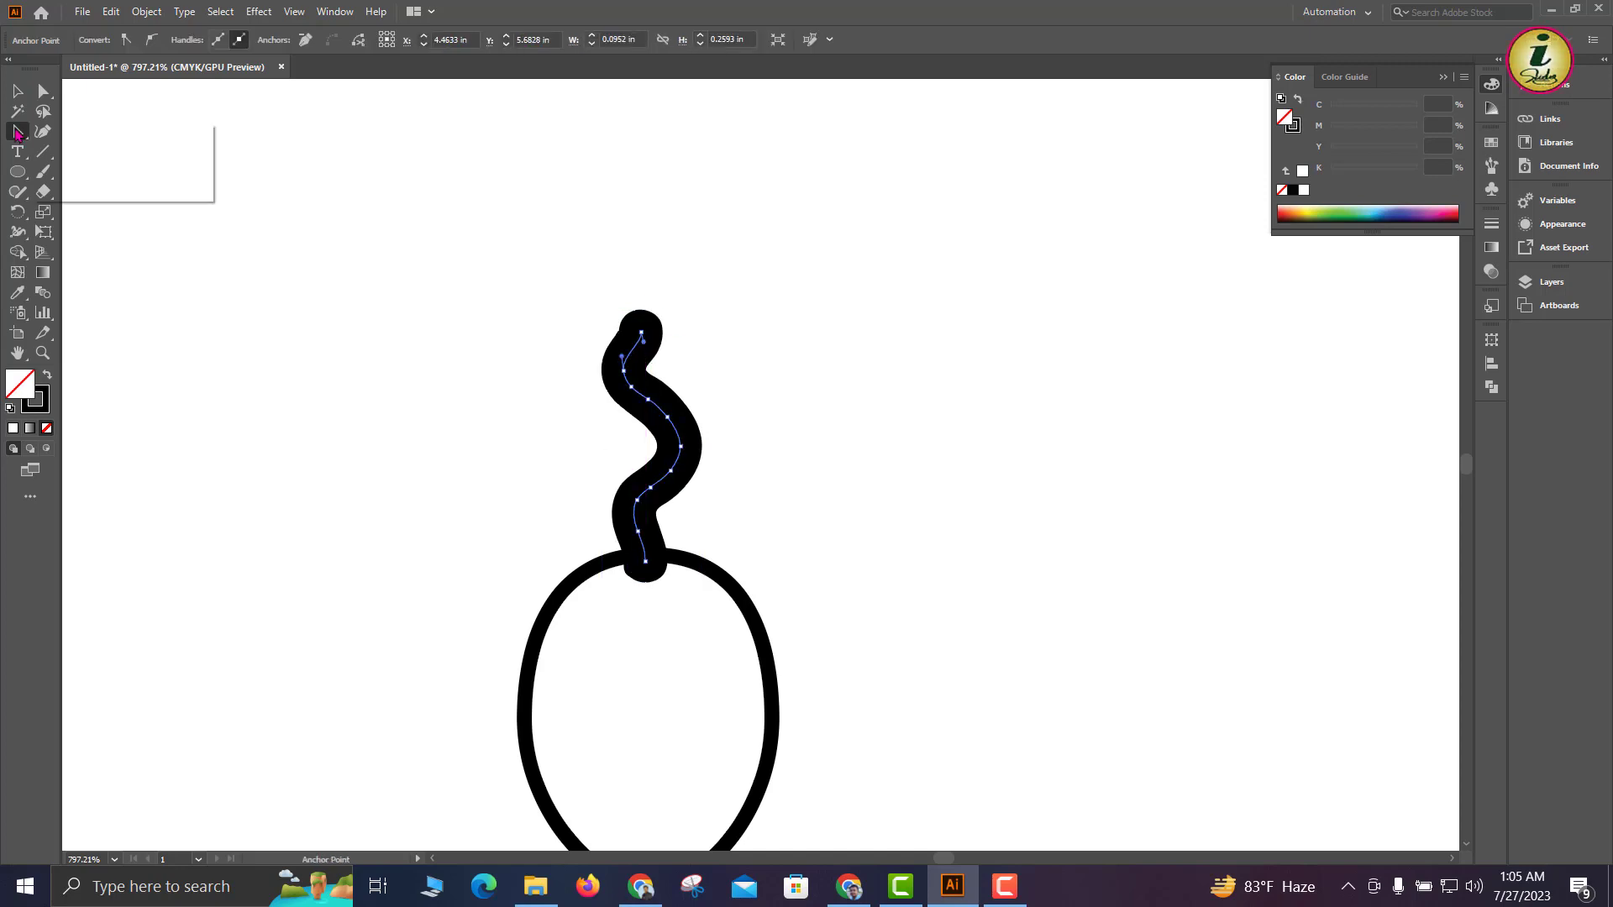
pyautogui.click(80, 163)
pyautogui.click(641, 334)
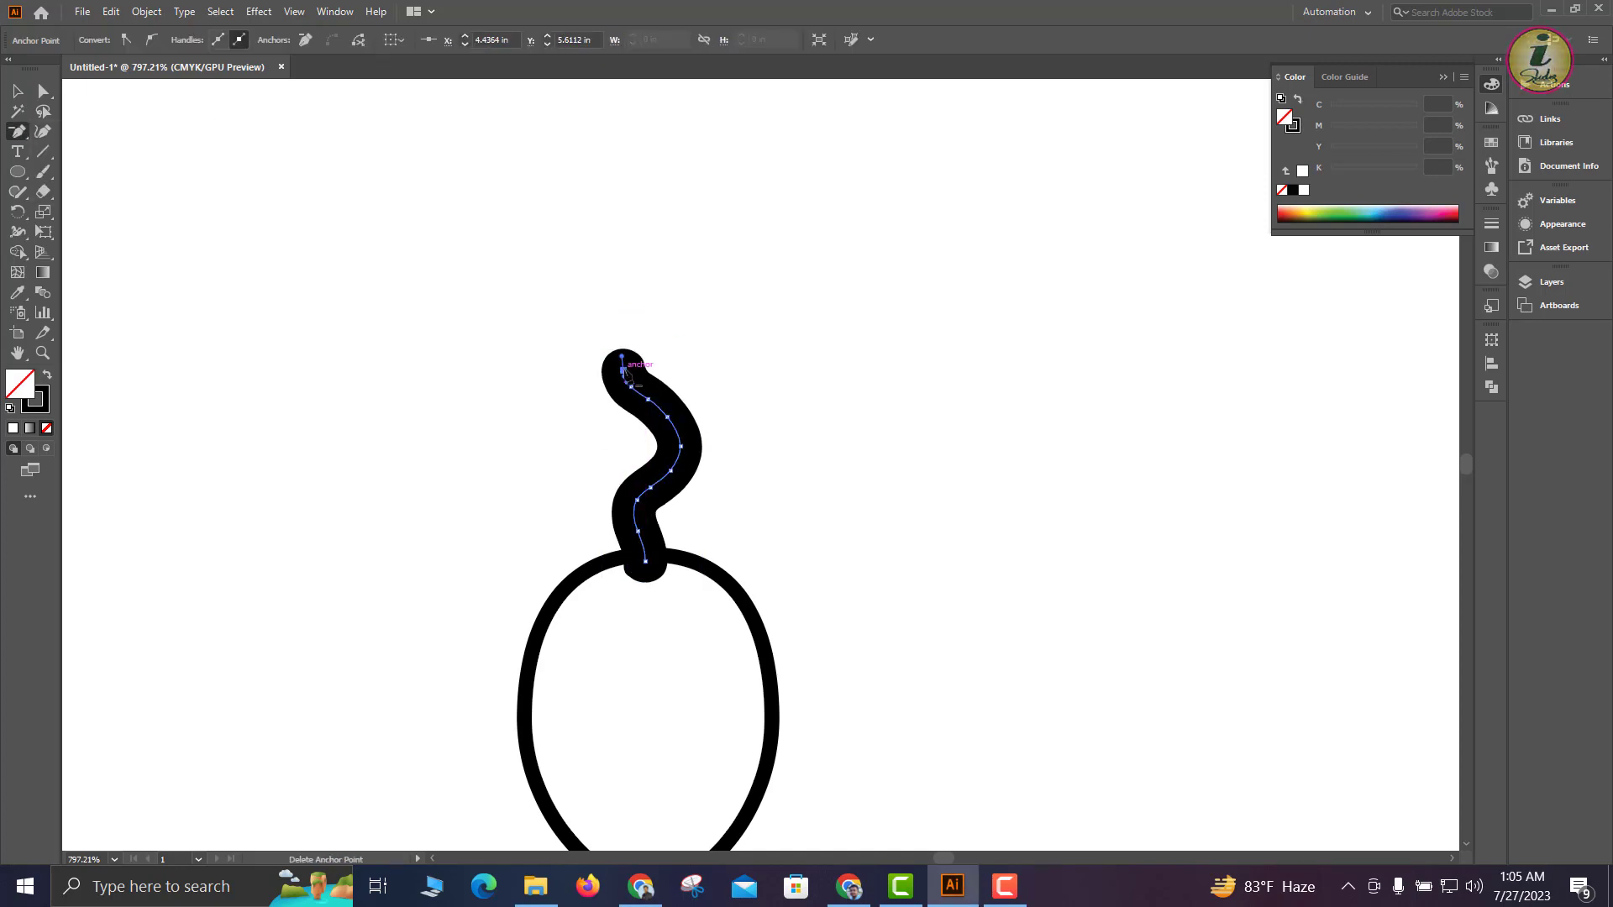
pyautogui.click(623, 370)
pyautogui.click(642, 400)
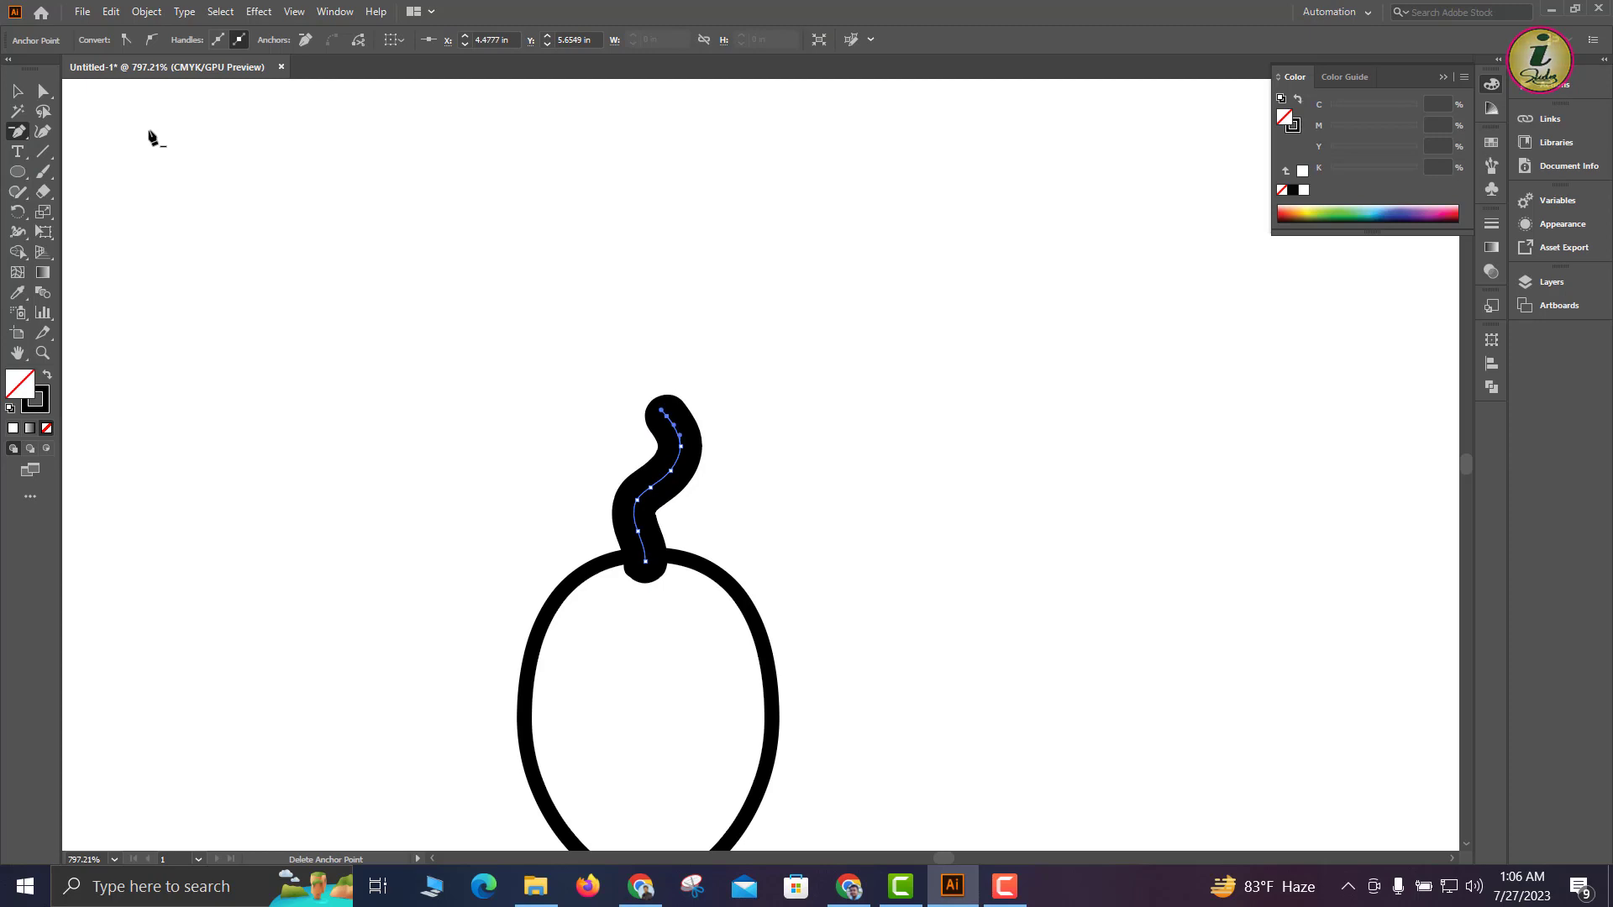
# Group the egg shape, the small ellipse and the shortened string again
pyautogui.press('v')
pyautogui.scroll(-5, 484, 201)
pyautogui.moveTo(415, 229); pyautogui.dragTo(701, 612)
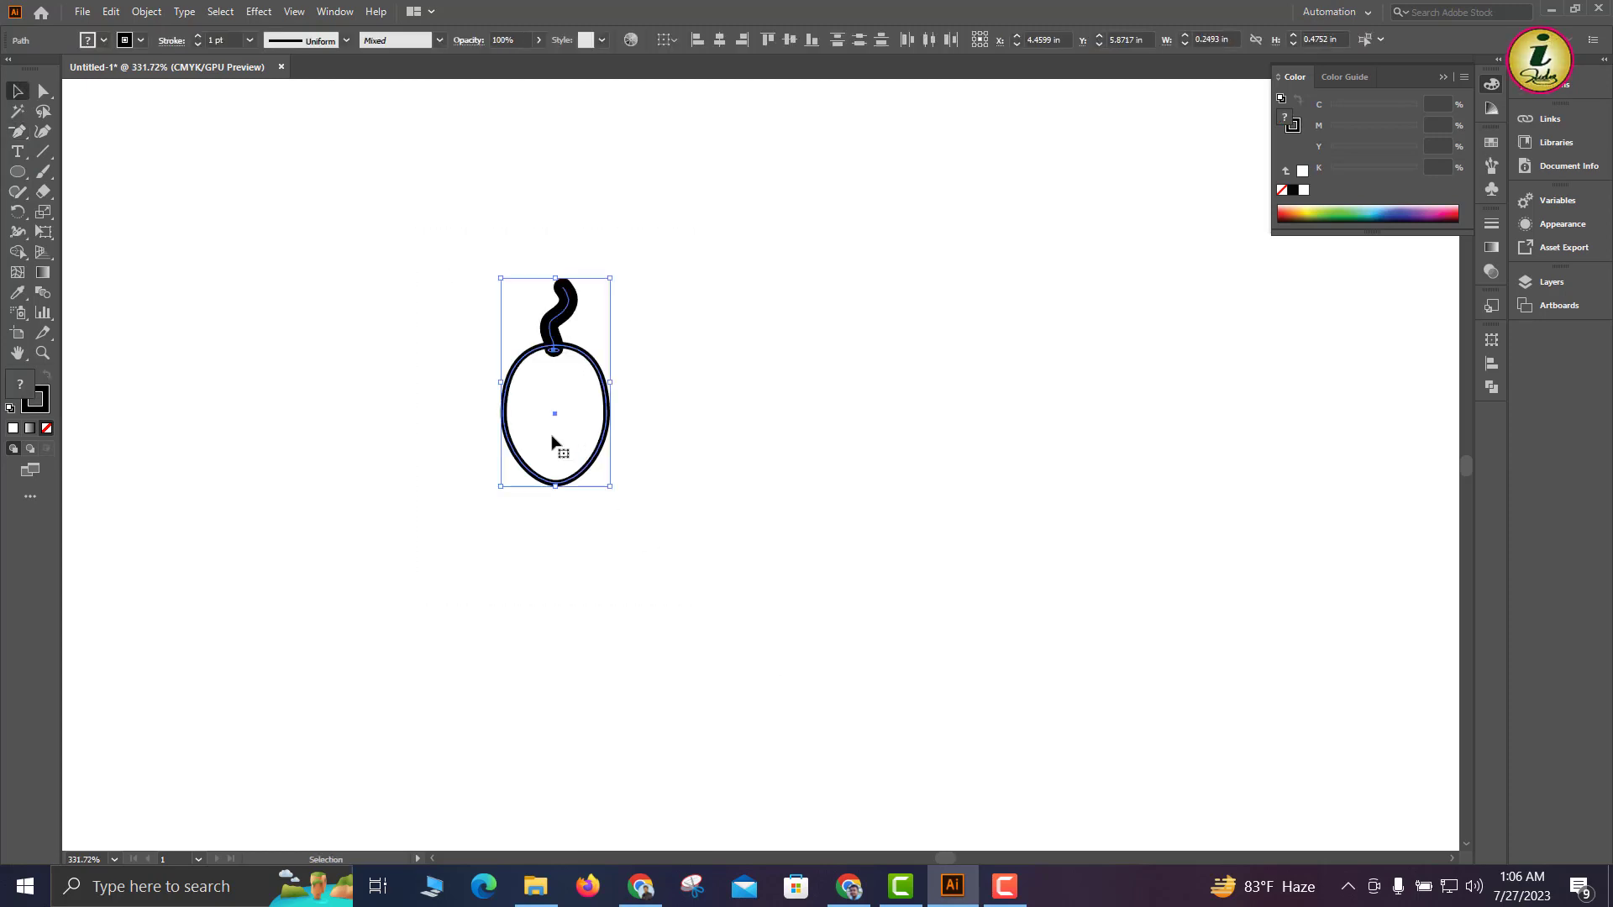
pyautogui.rightClick(552, 425)
pyautogui.click(646, 544)
# Make two copies of the balloon, tilt one to each side and overlap them with the upright original so the strings meet
pyautogui.scroll(-4, 562, 436)
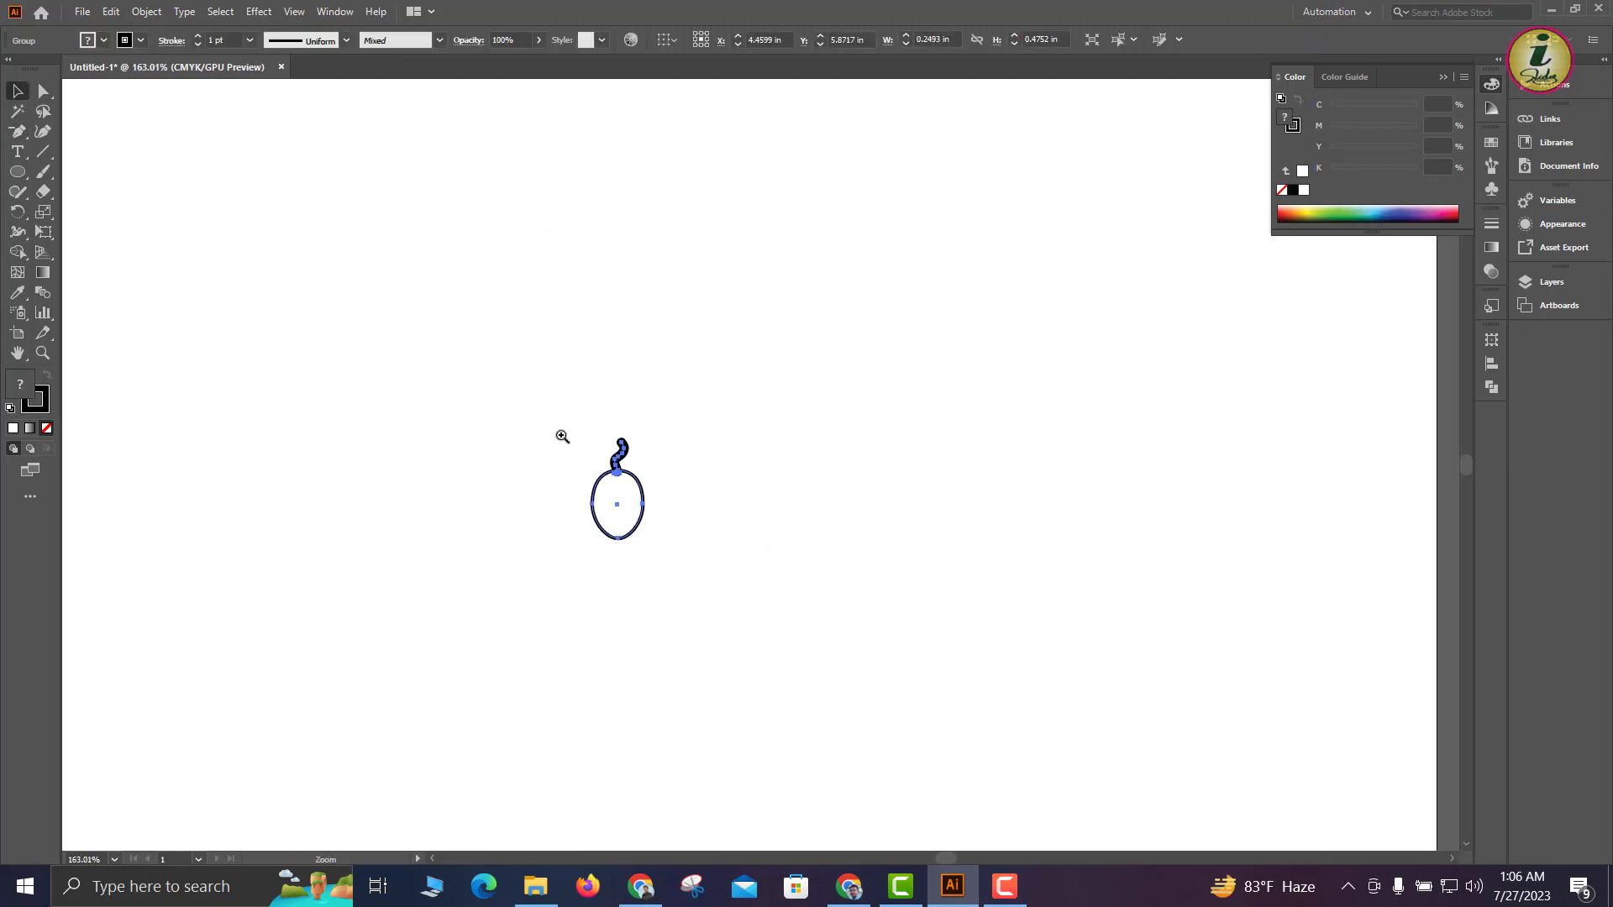
pyautogui.moveTo(687, 575); pyautogui.dragTo(981, 817)
pyautogui.moveTo(578, 391); pyautogui.dragTo(712, 387)
pyautogui.moveTo(627, 243); pyautogui.dragTo(335, 411)
pyautogui.click(794, 482)
pyautogui.click(602, 399)
pyautogui.moveTo(318, 216); pyautogui.dragTo(459, 241)
pyautogui.moveTo(328, 334); pyautogui.dragTo(496, 317)
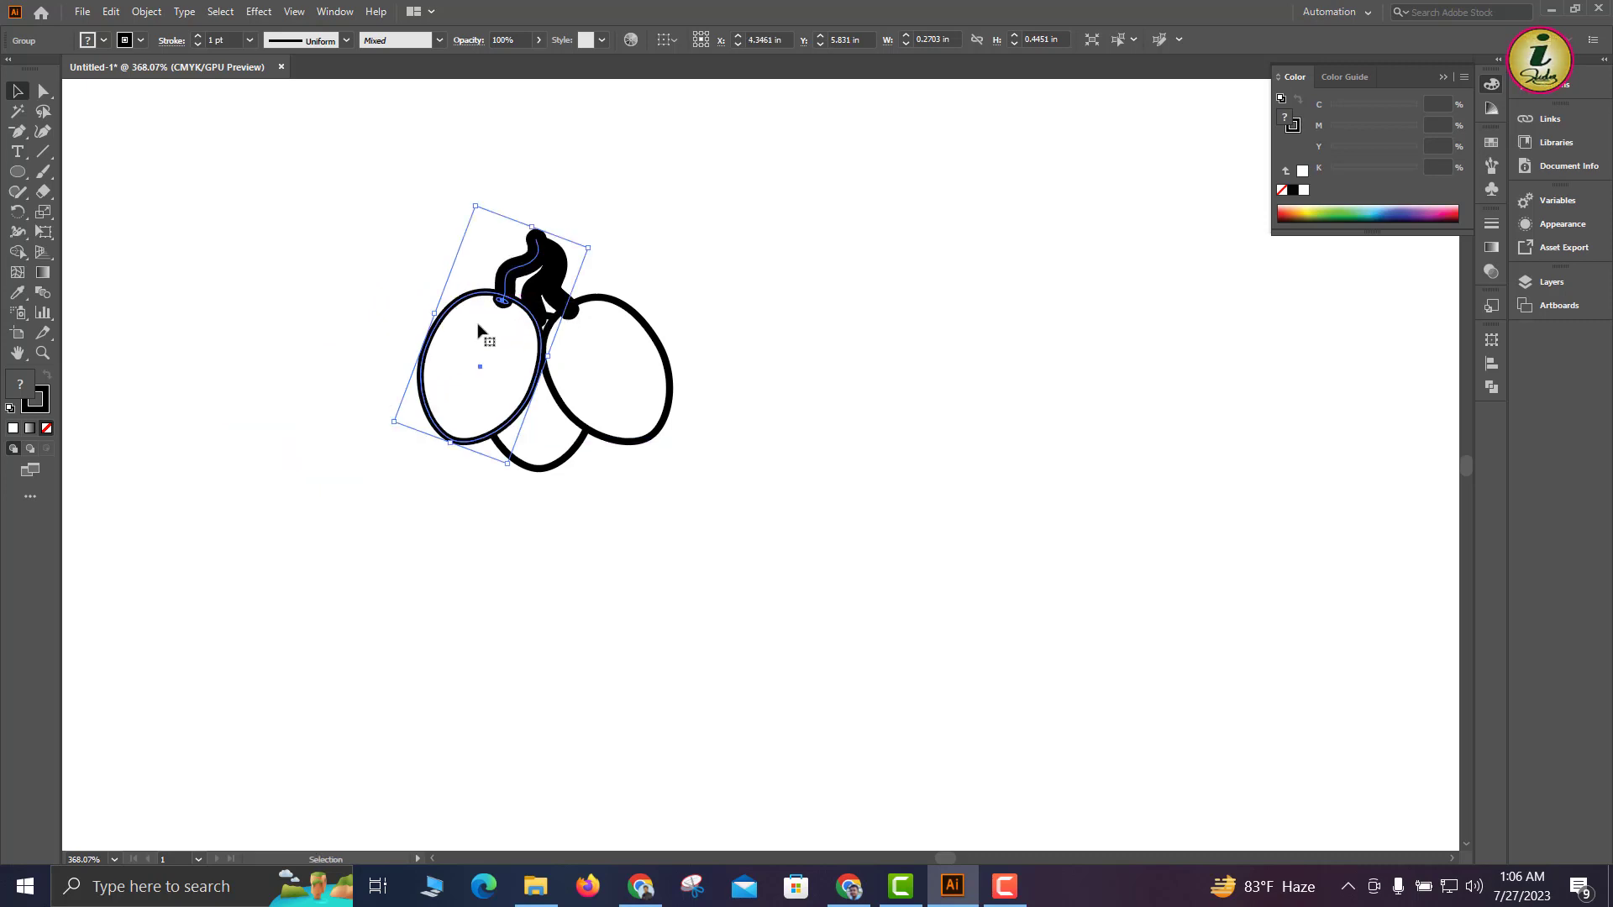
pyautogui.click(720, 504)
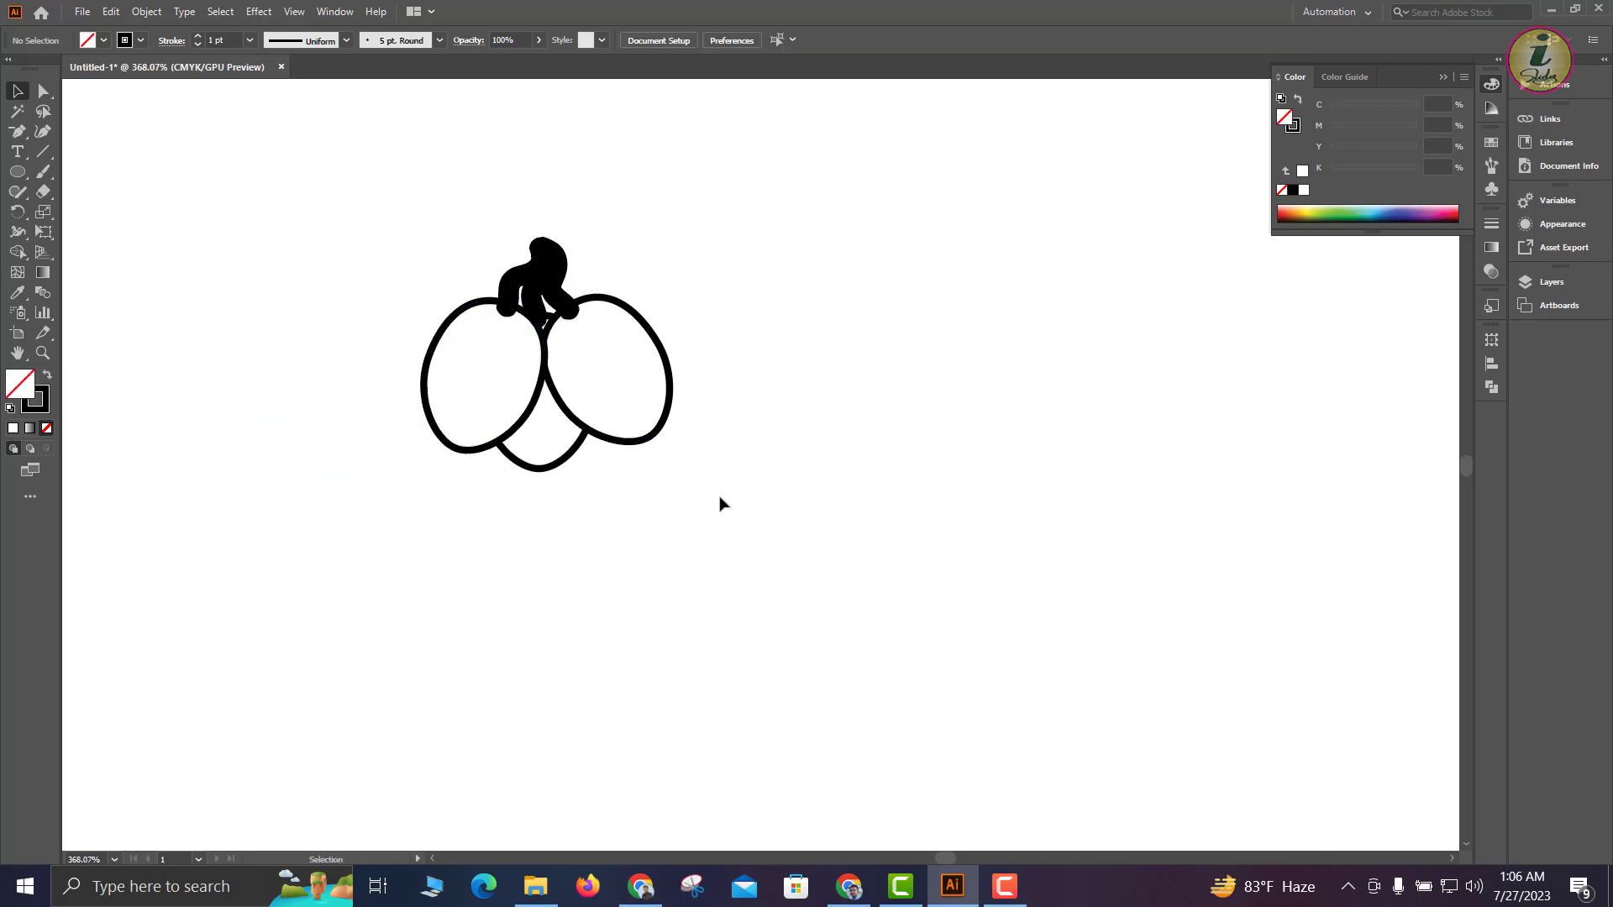
# Bring the upright middle balloon to the front of the two tilted ones
pyautogui.click(571, 462)
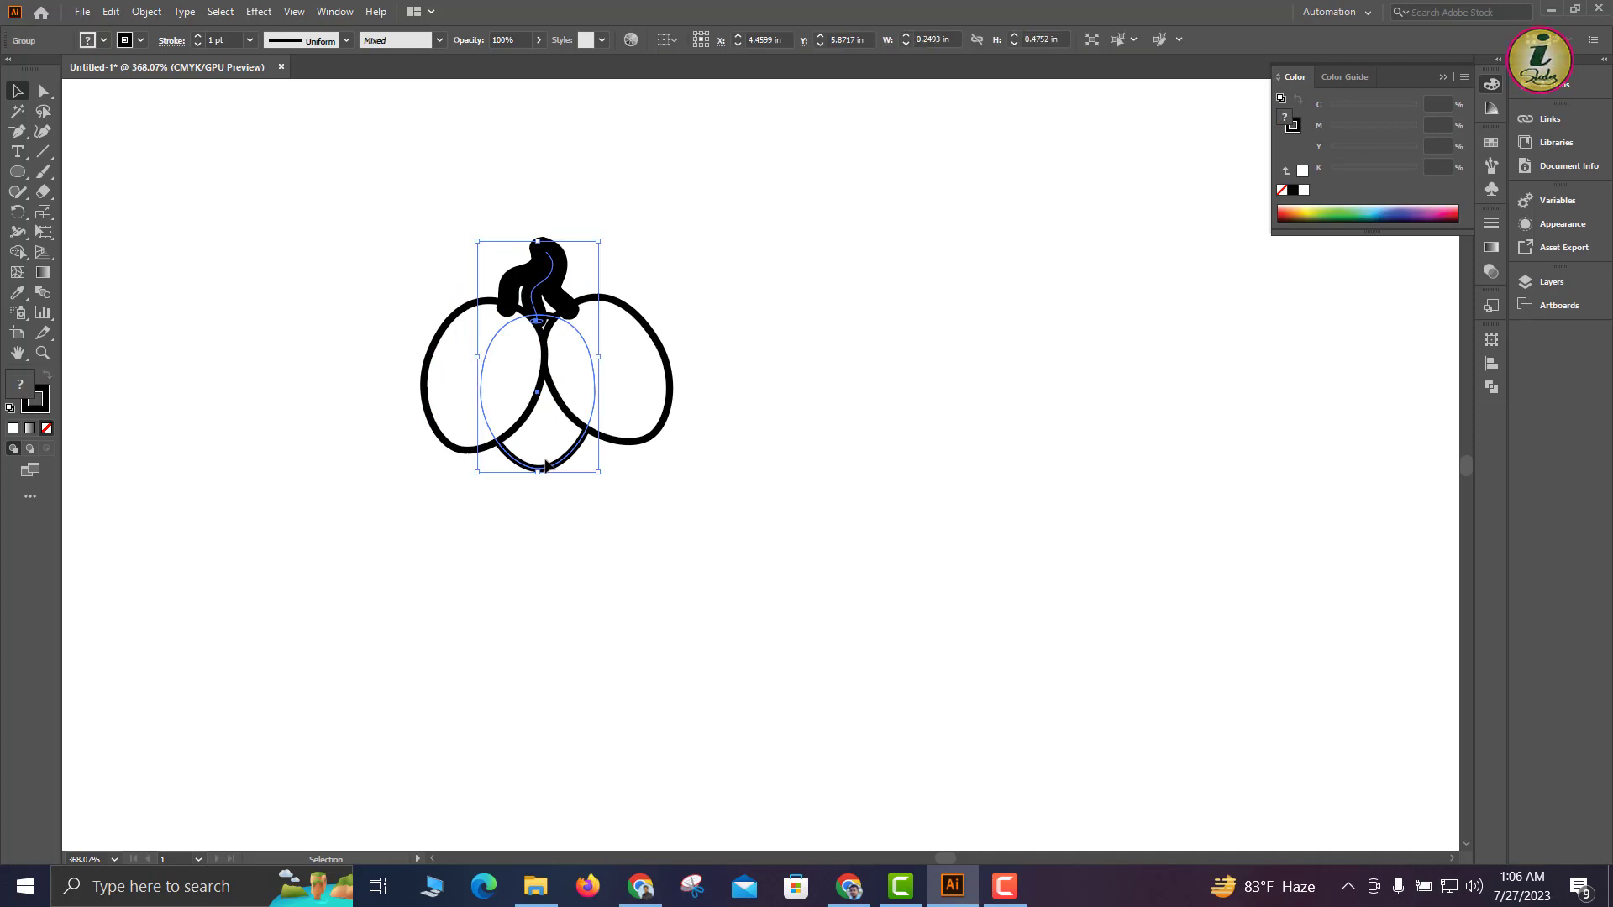
pyautogui.rightClick(546, 465)
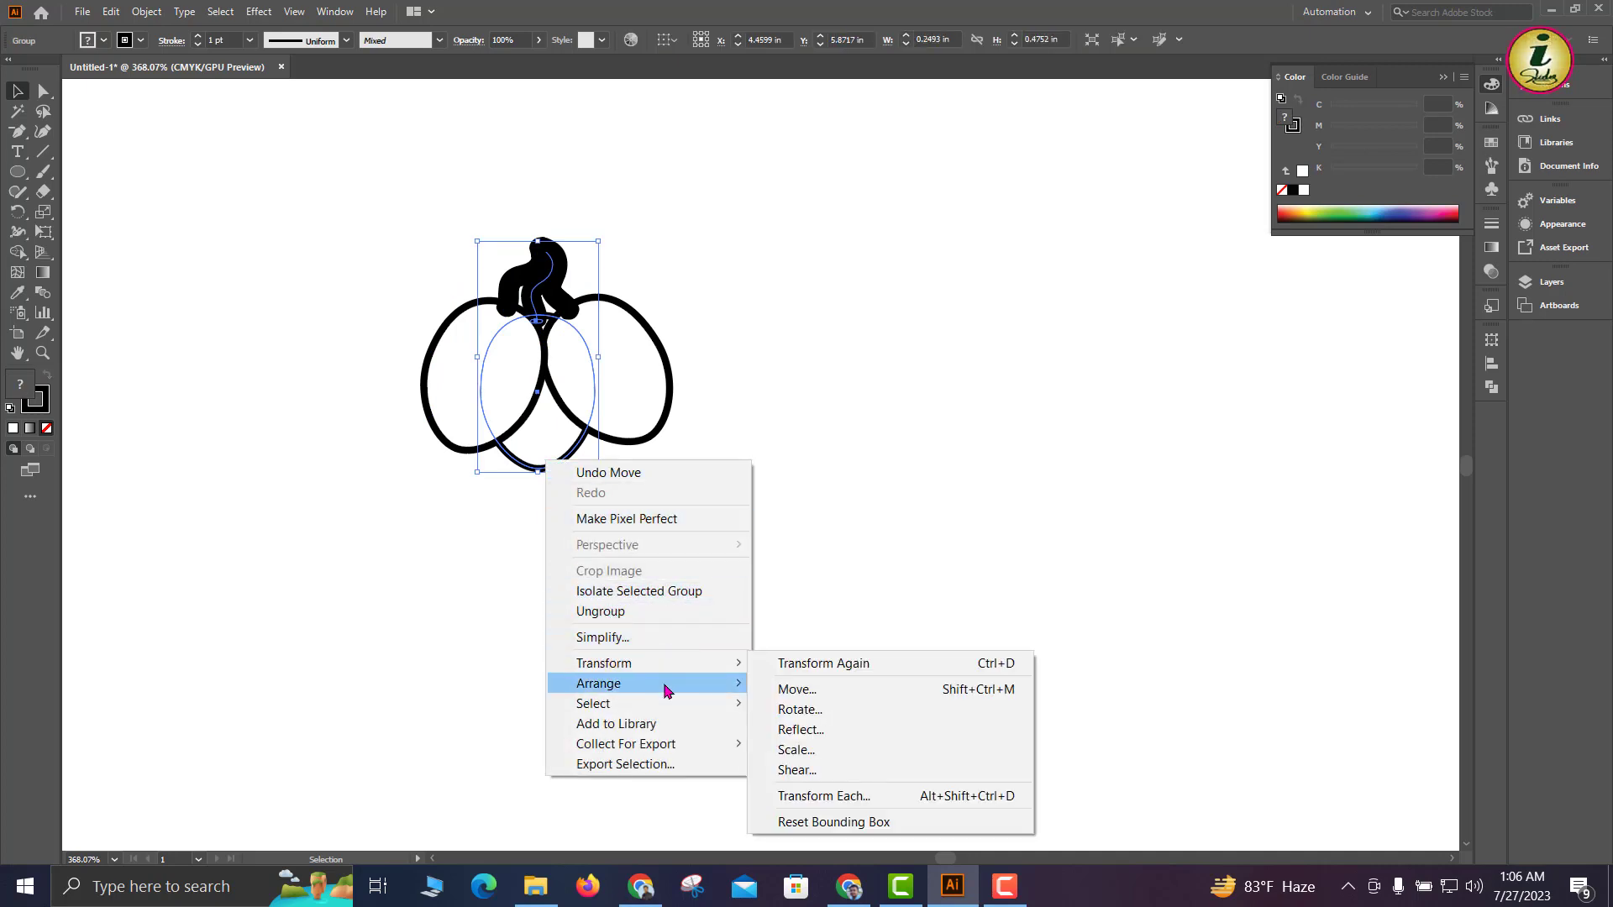
pyautogui.moveTo(664, 689)
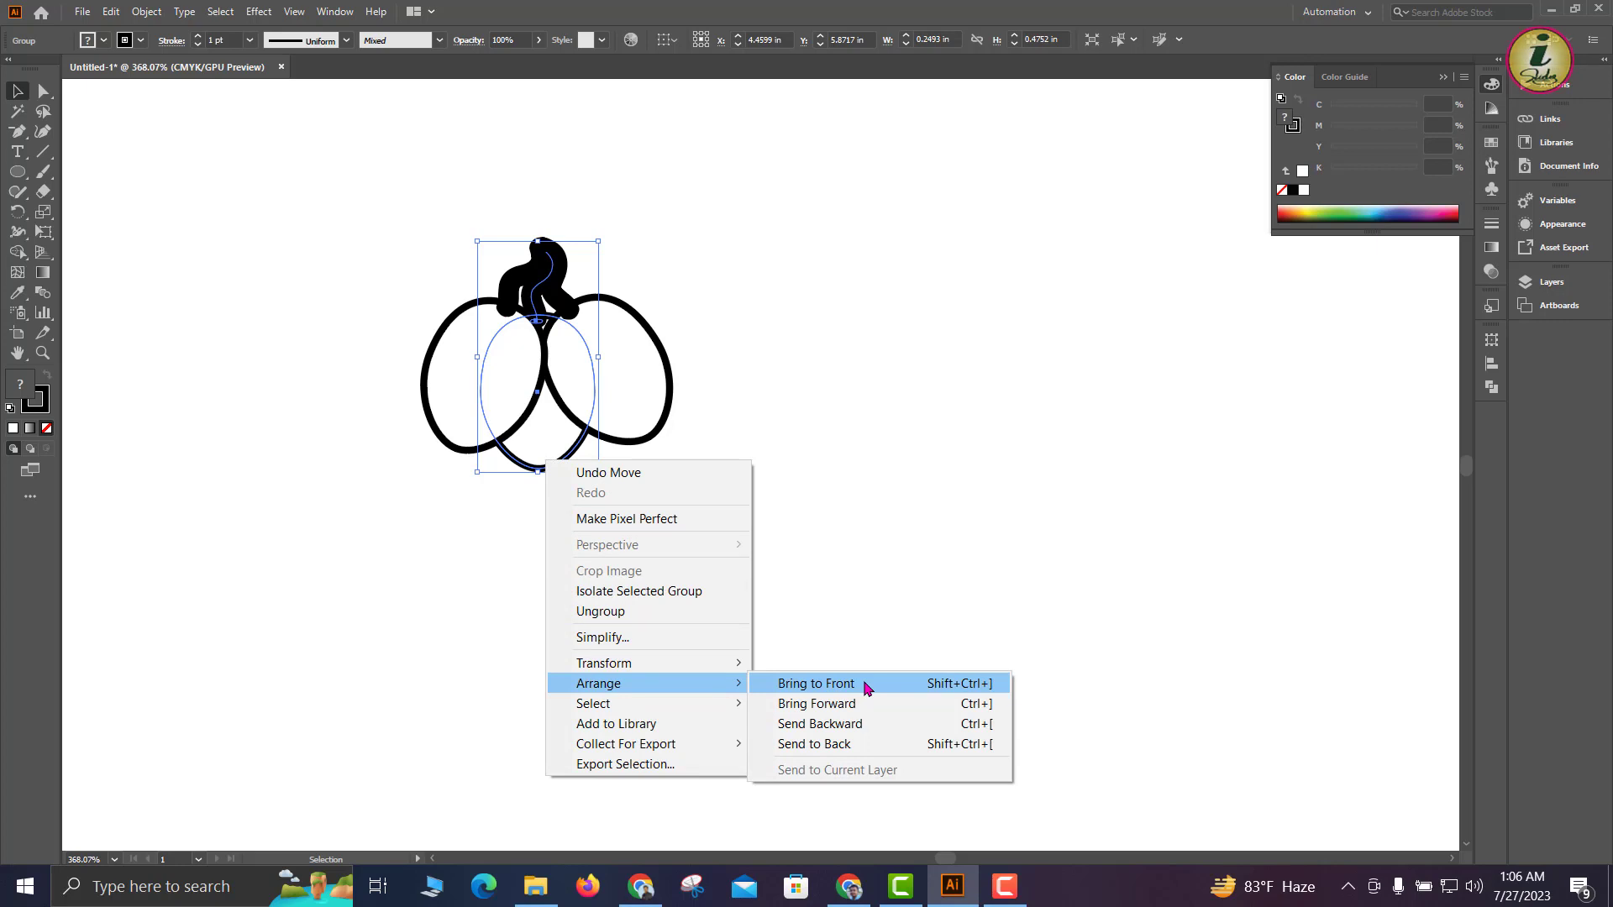
pyautogui.click(867, 689)
pyautogui.click(797, 421)
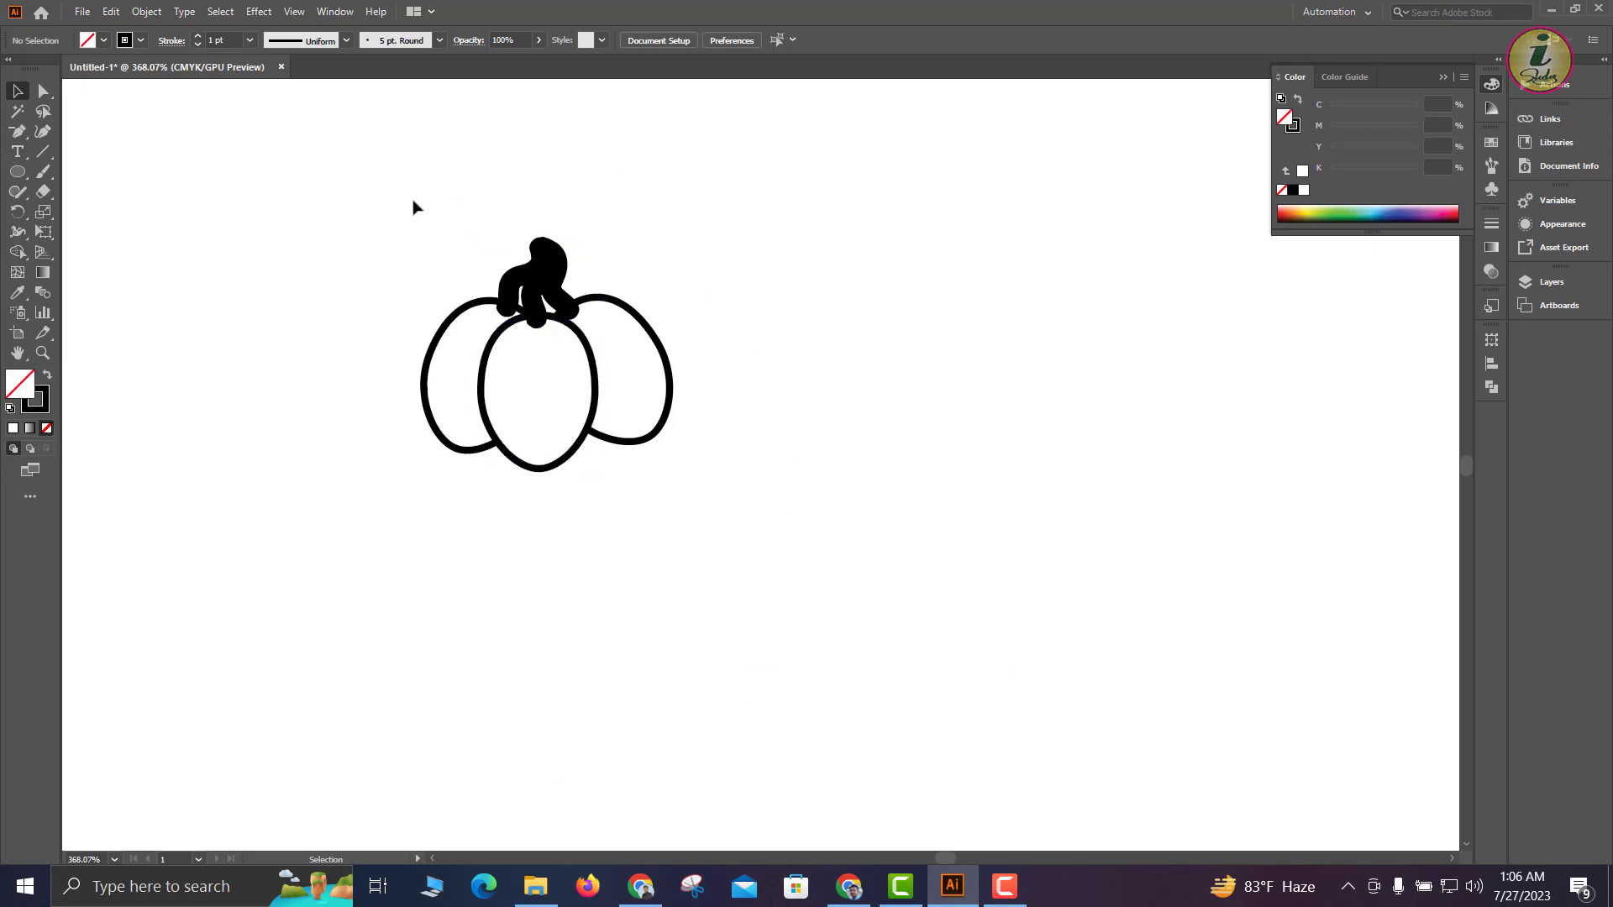
# Group the three overlapping balloons into one cluster
pyautogui.moveTo(412, 207); pyautogui.dragTo(792, 508)
pyautogui.rightClick(577, 417)
pyautogui.click(515, 418)
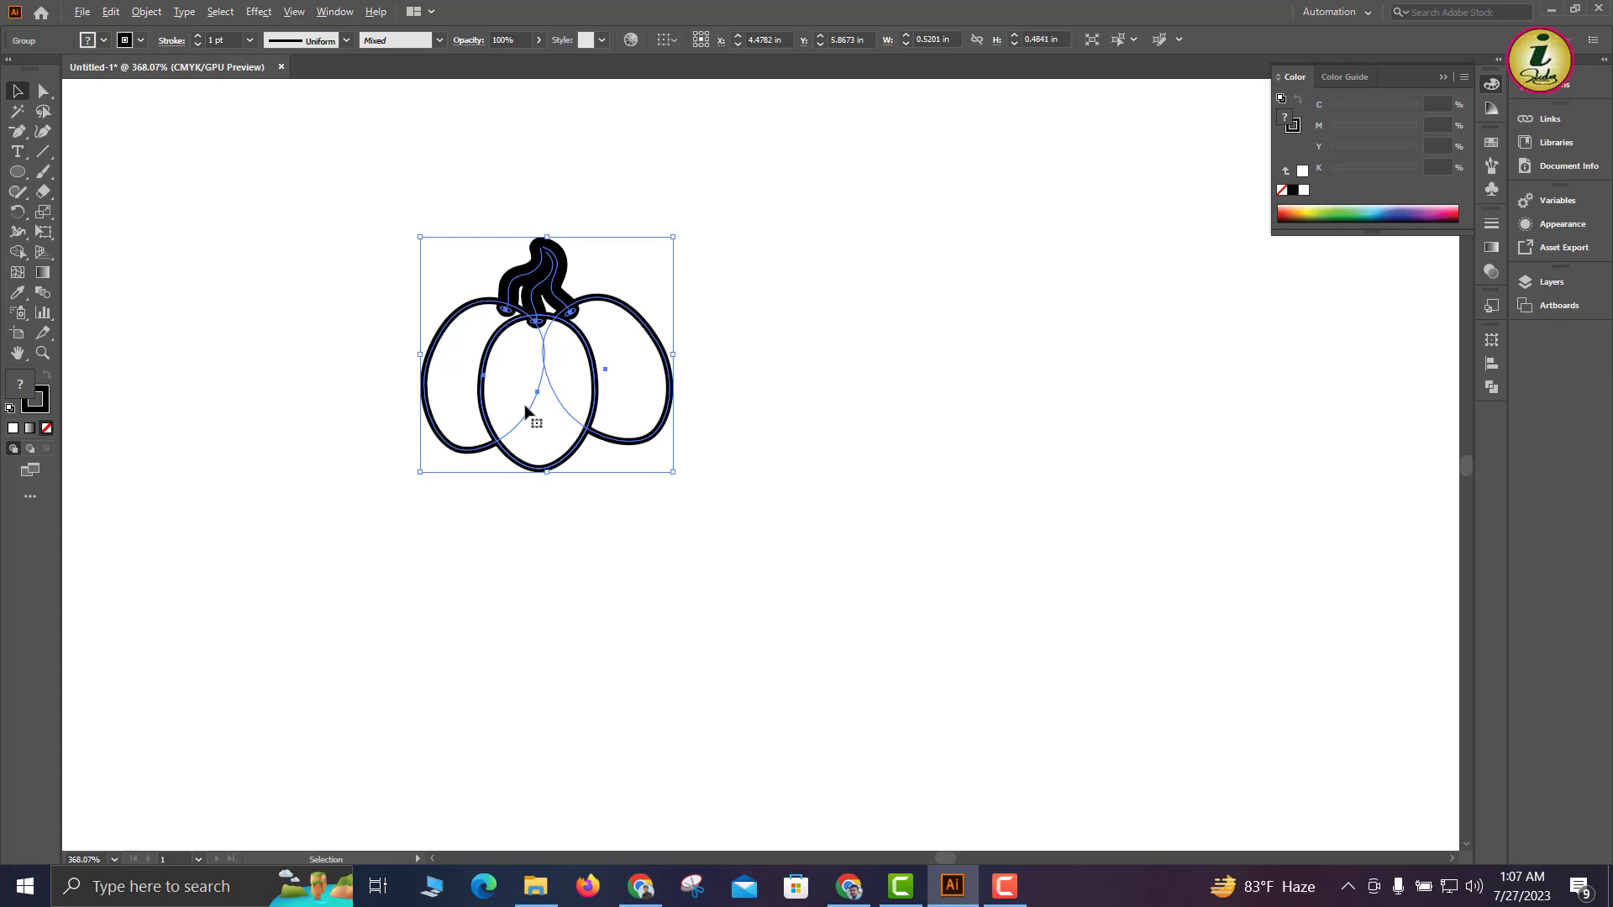
# Duplicate the three-balloon cluster, rotate the copy counter-clockwise and overlap it with the original's right side so the strings meet
pyautogui.moveTo(526, 411); pyautogui.dragTo(786, 369)
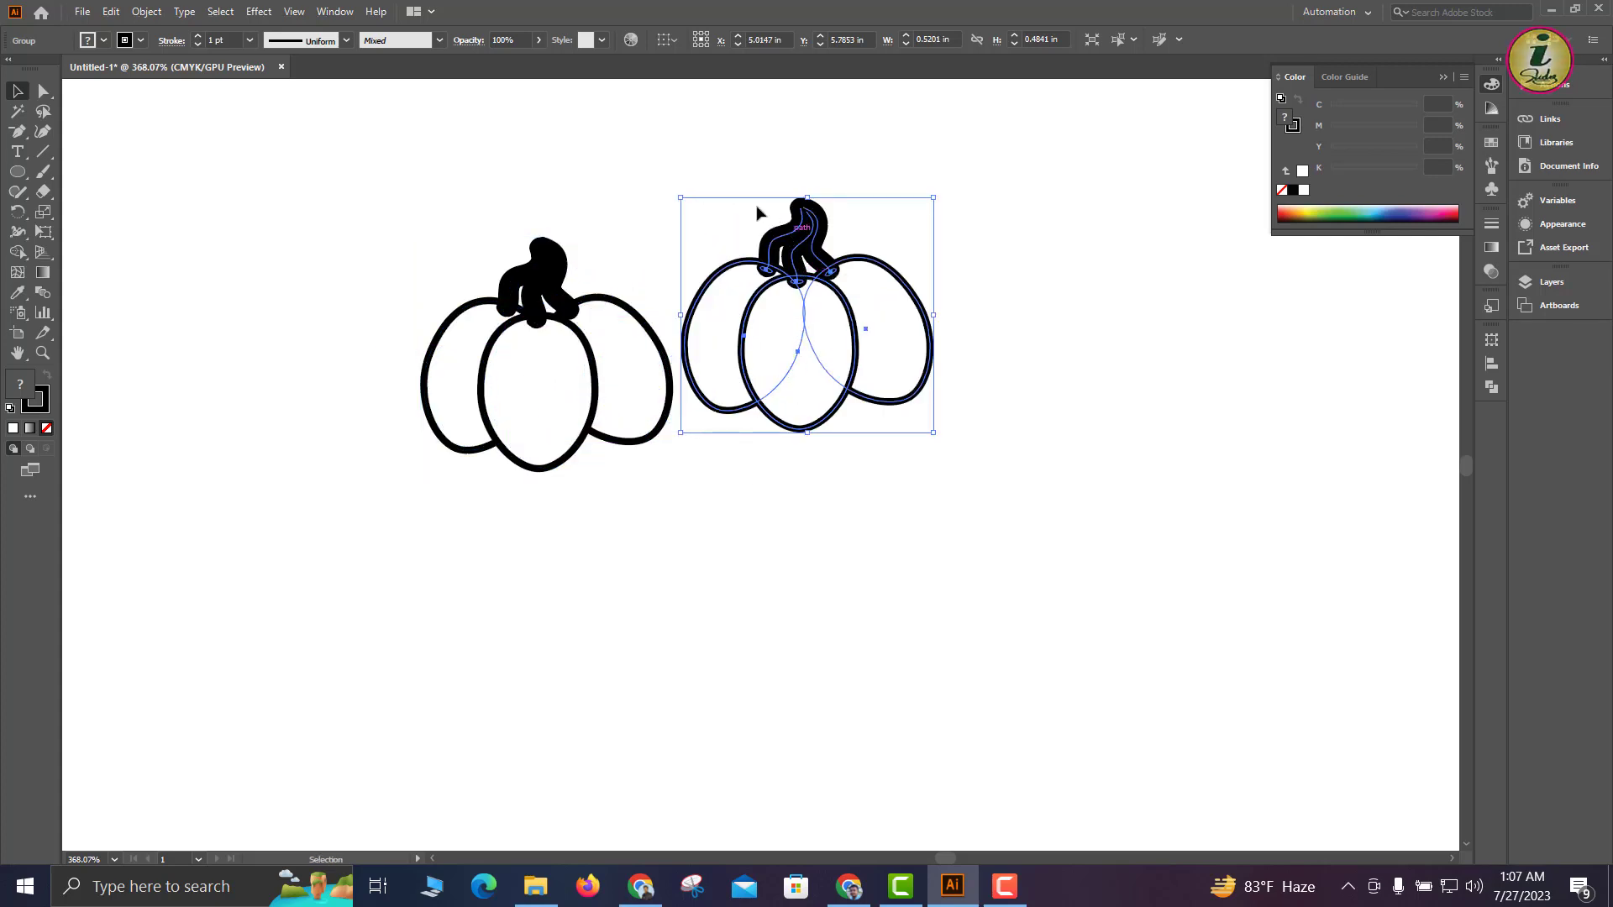
pyautogui.moveTo(669, 188); pyautogui.dragTo(608, 322)
pyautogui.moveTo(707, 355); pyautogui.dragTo(614, 340)
# Group both balloon clusters and rotate the group clockwise so the balloons fan out evenly below the strings
pyautogui.moveTo(856, 219); pyautogui.dragTo(274, 598)
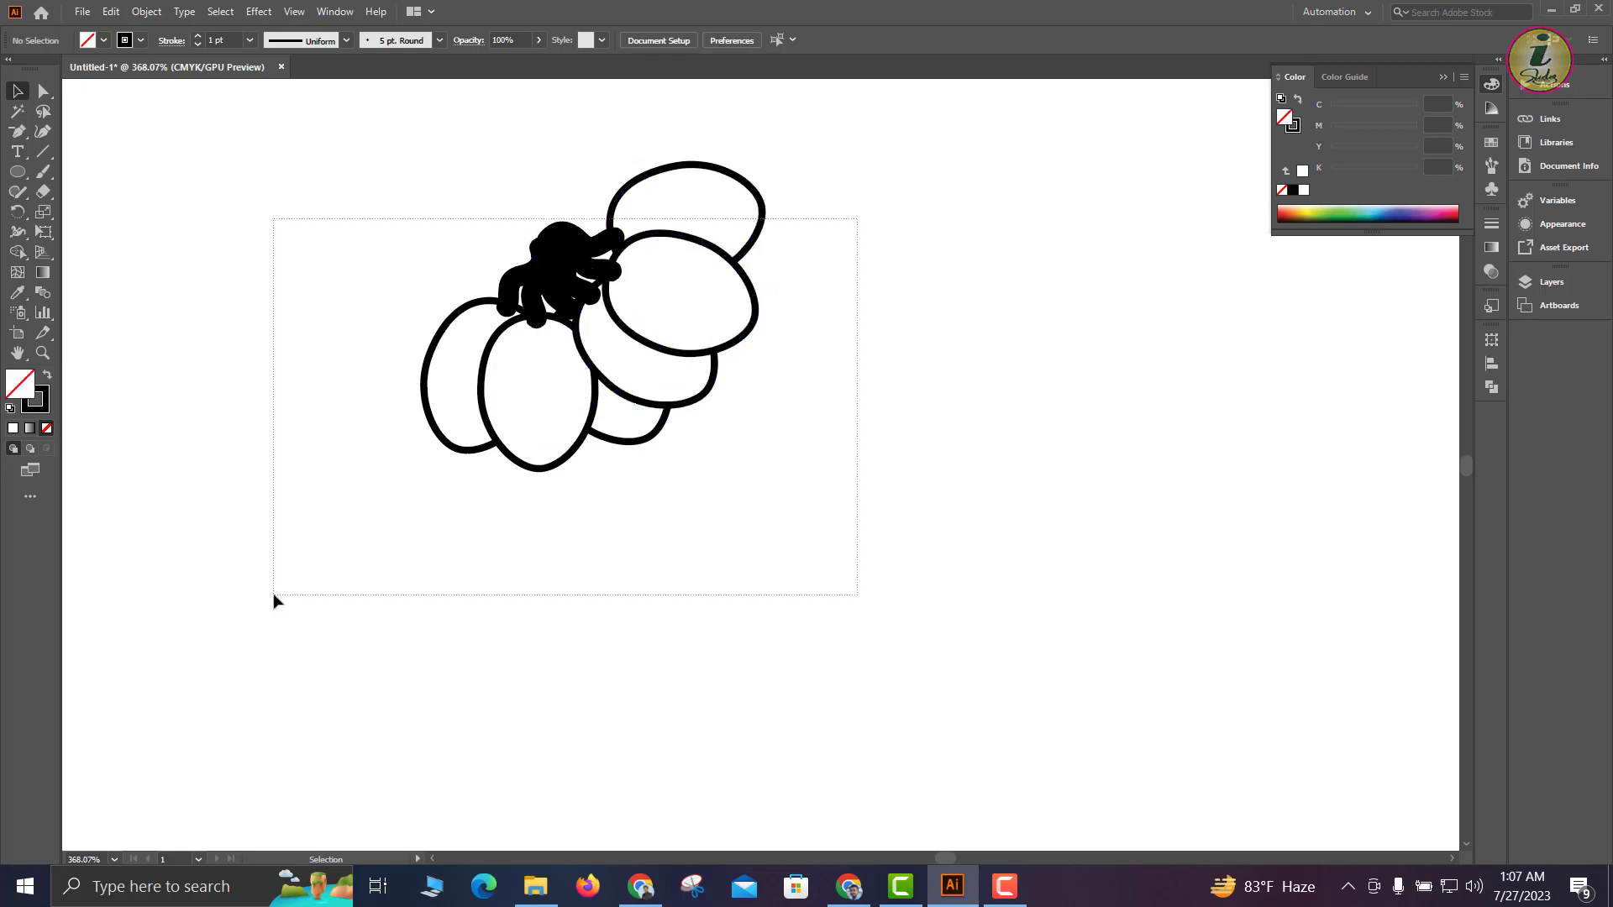
pyautogui.rightClick(521, 386)
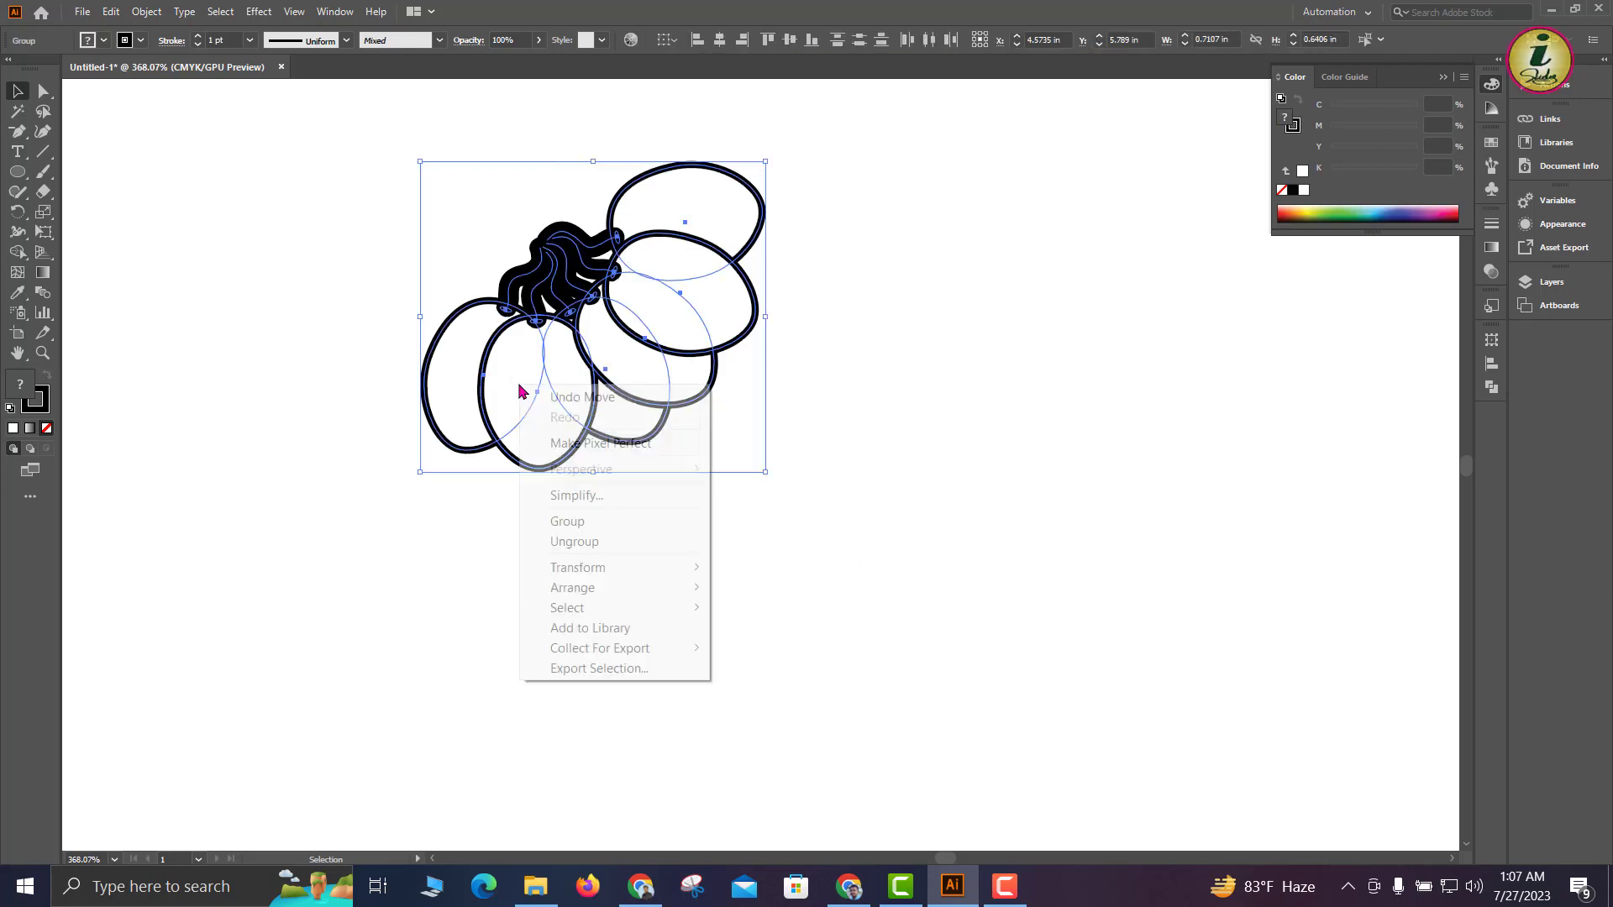
pyautogui.click(587, 521)
pyautogui.moveTo(425, 156); pyautogui.dragTo(580, 109)
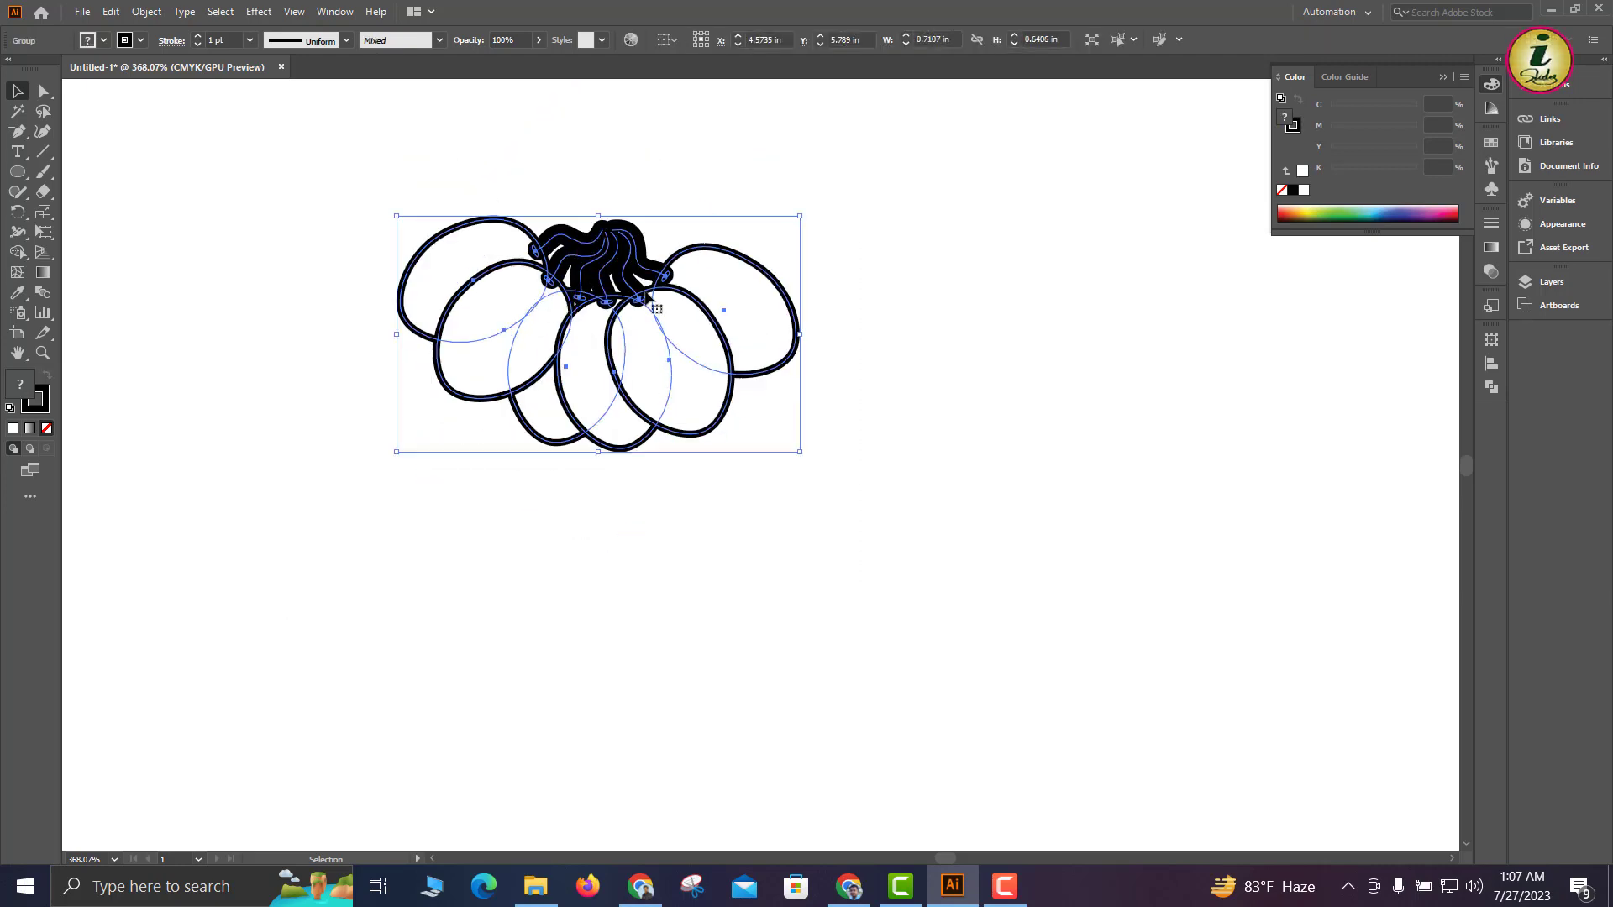
# Place a copy of the balloon fan slightly below the original and send it to the back
pyautogui.scroll(-3, 718, 515)
pyautogui.moveTo(664, 467); pyautogui.dragTo(668, 504)
pyautogui.rightClick(669, 504)
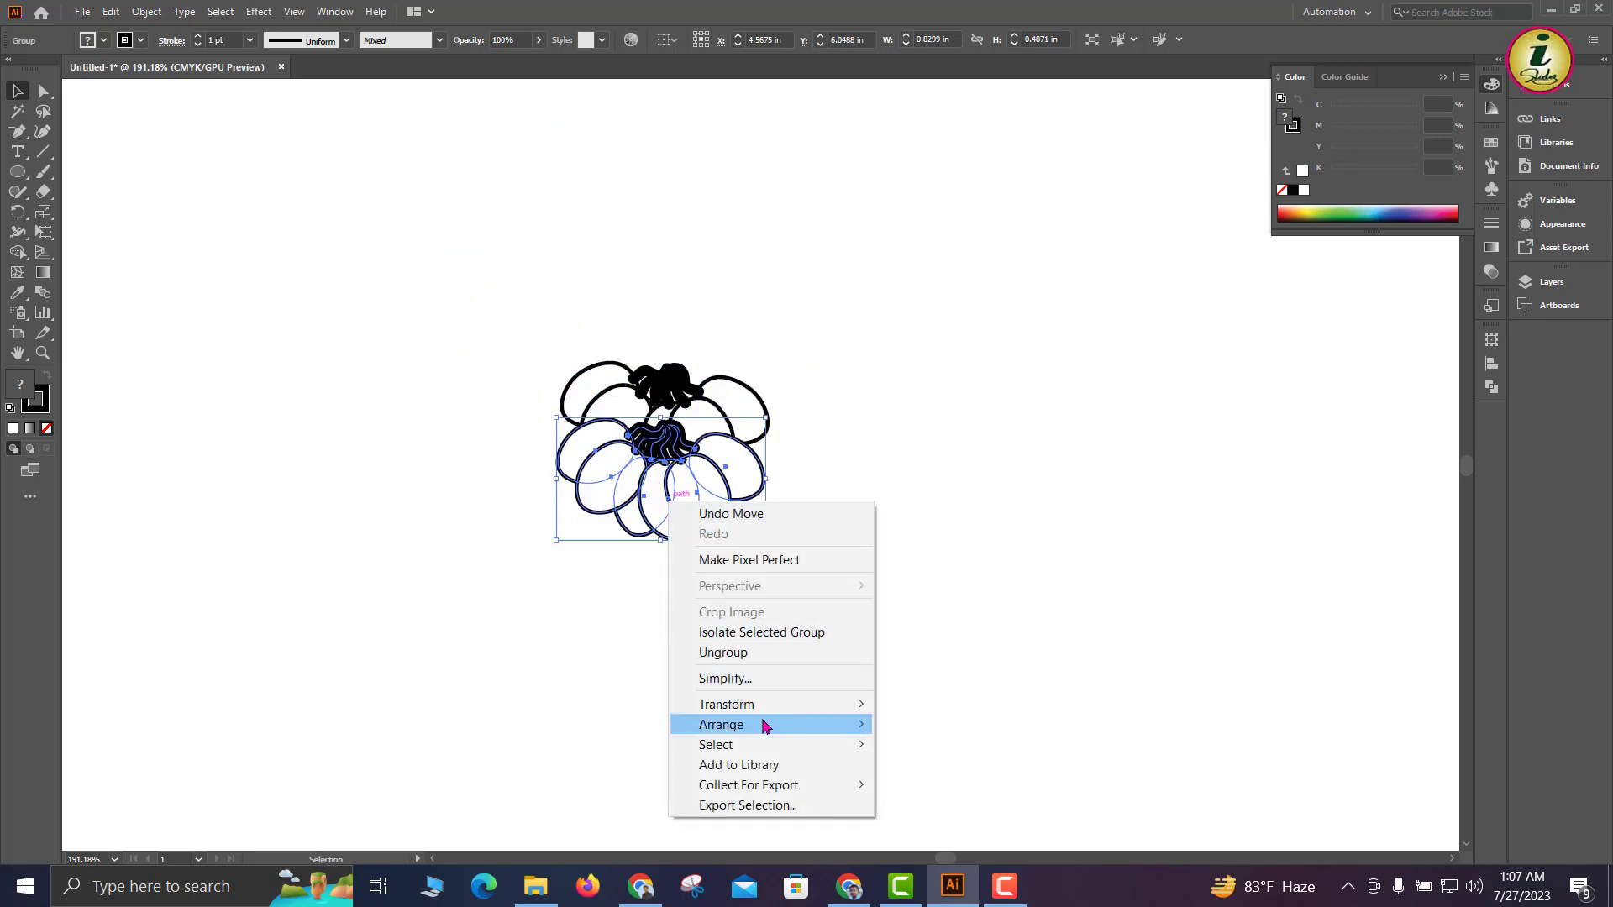
pyautogui.moveTo(763, 724)
pyautogui.click(986, 785)
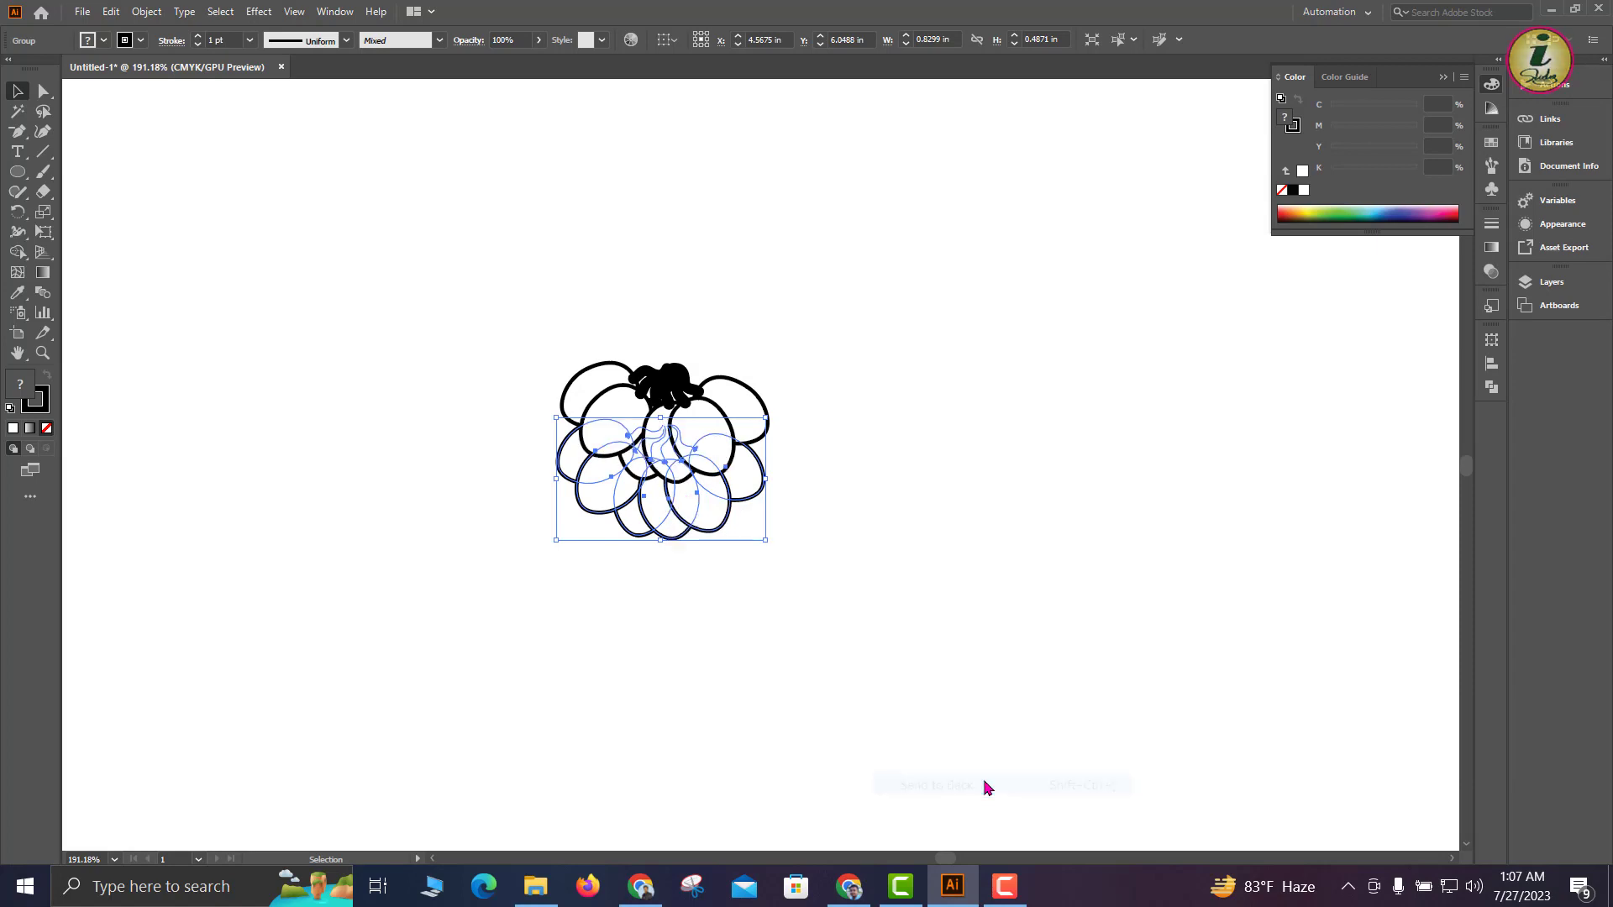
pyautogui.click(895, 539)
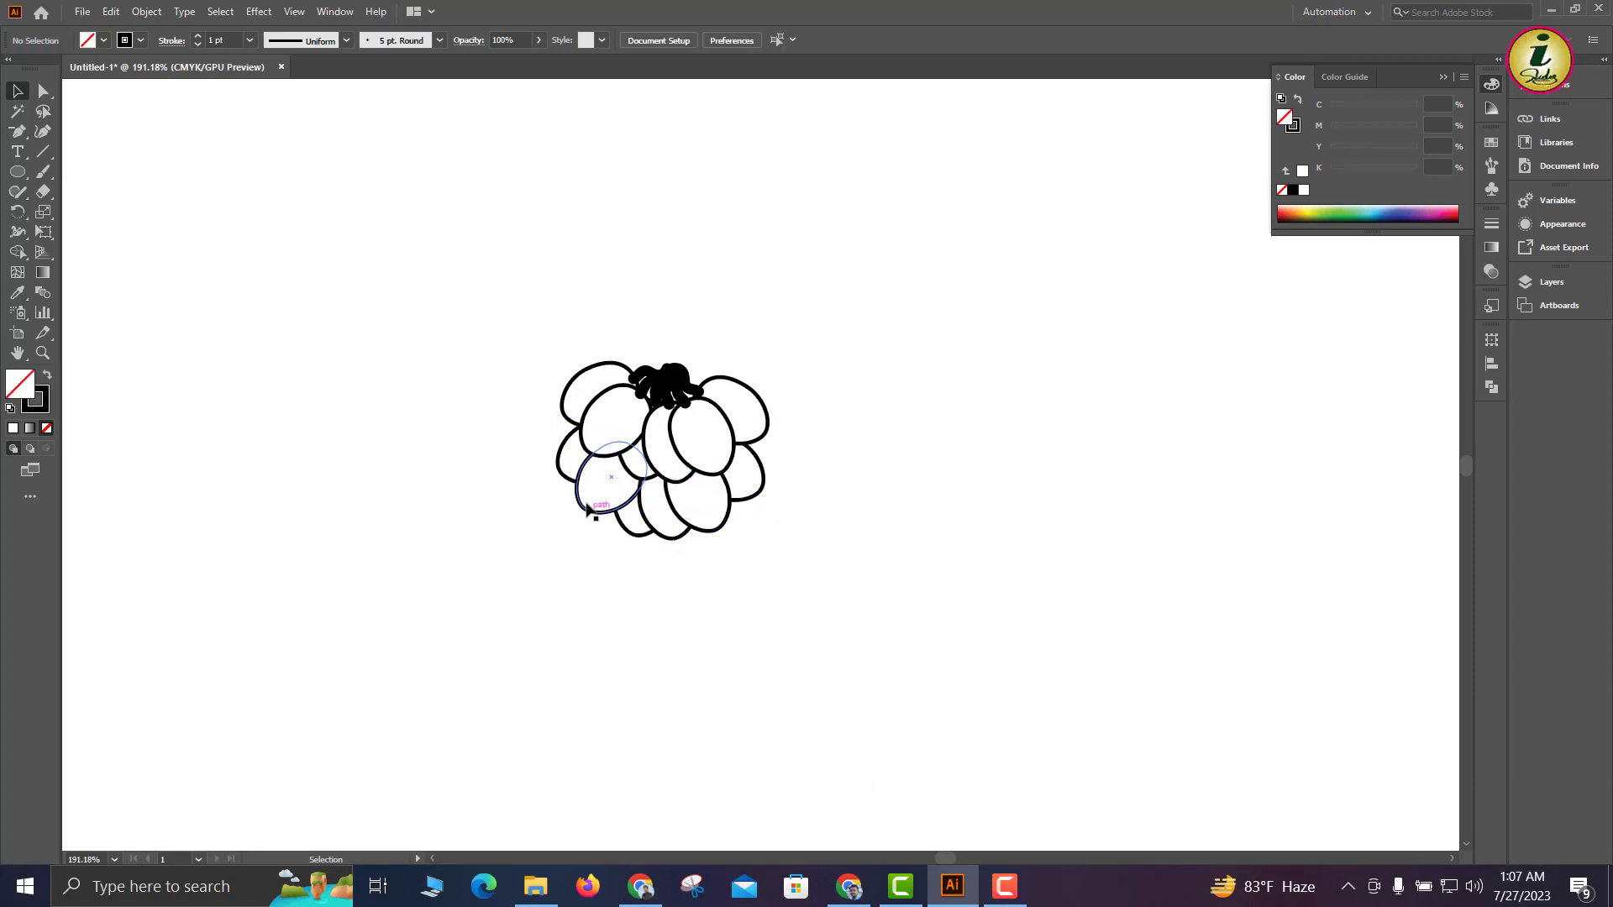
# Duplicate both stacked balloon fans directly below the originals and group the copies
pyautogui.click(688, 535)
pyautogui.click(660, 500)
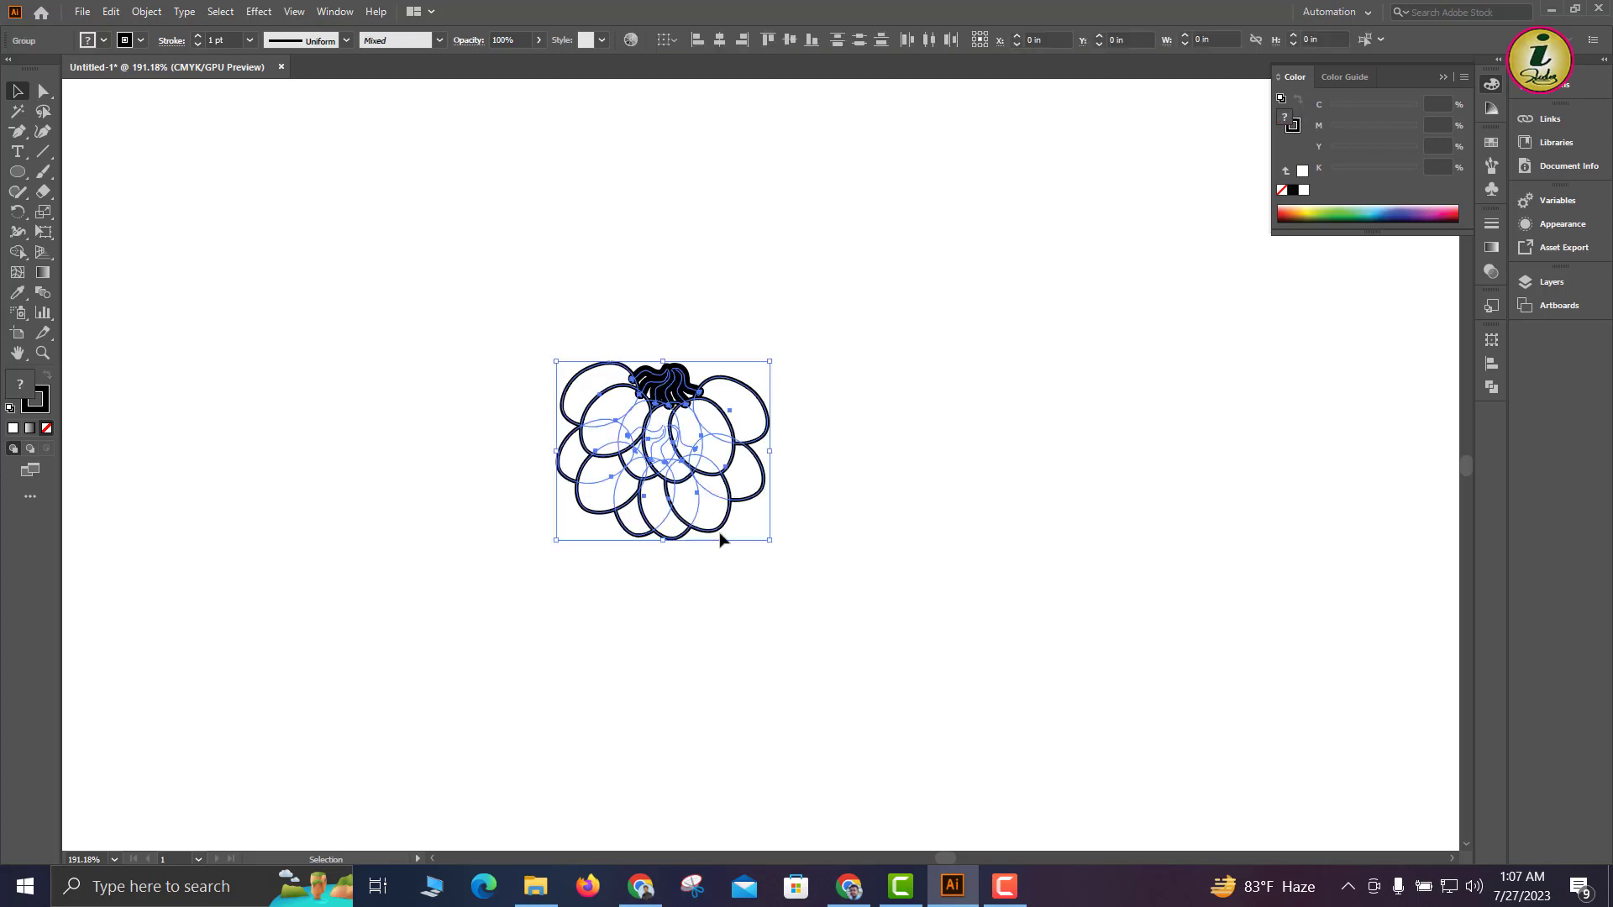
pyautogui.moveTo(660, 500); pyautogui.dragTo(689, 701)
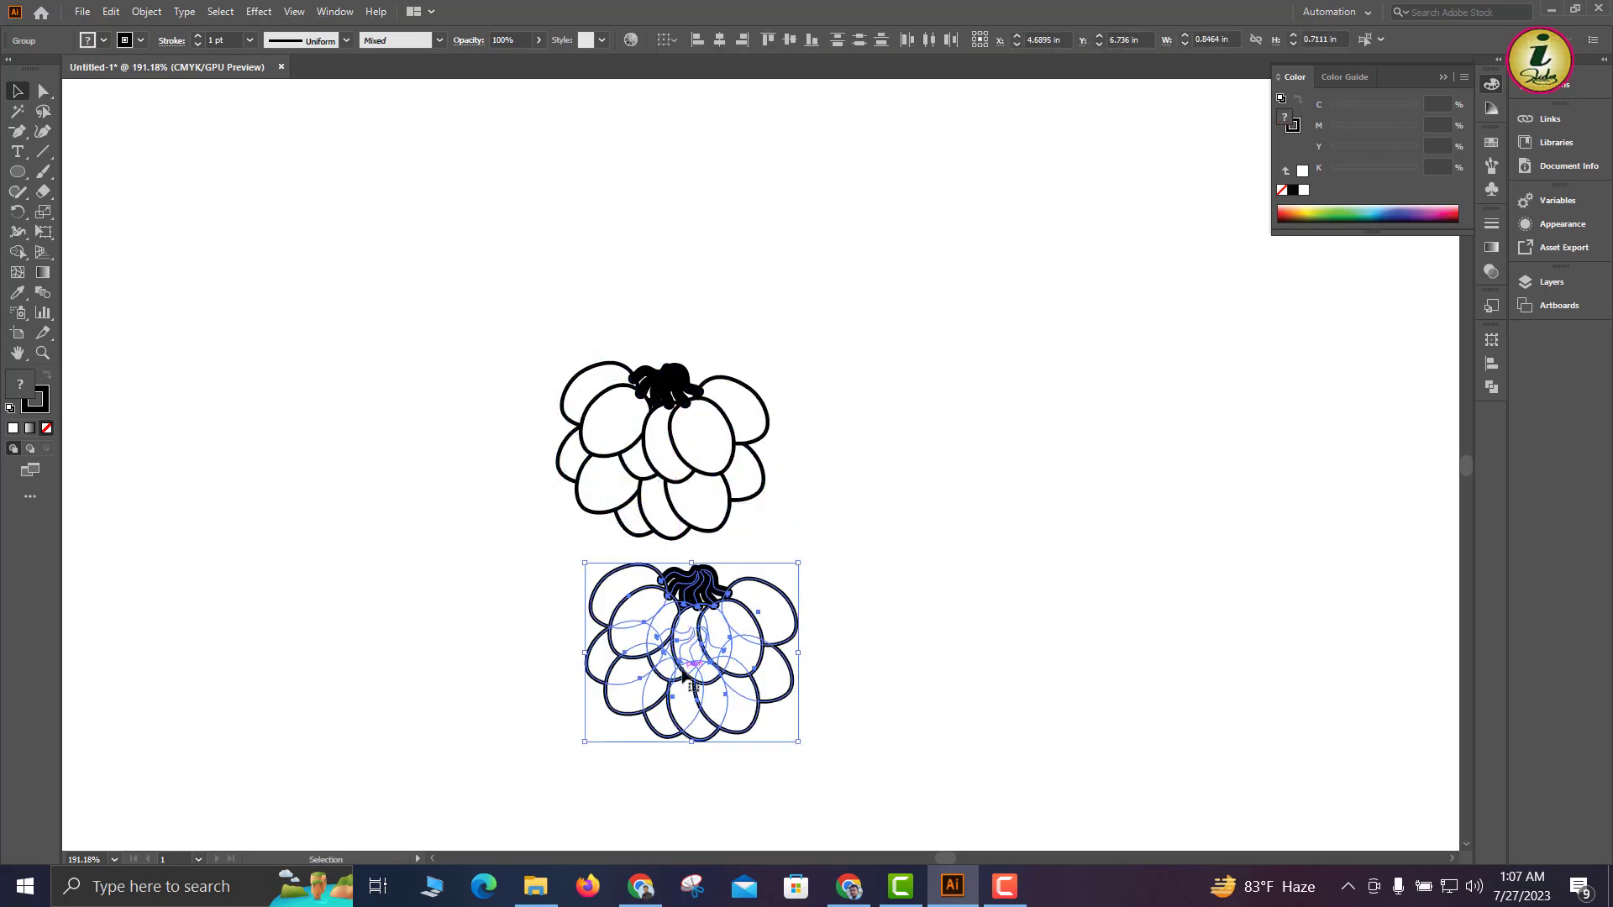
pyautogui.rightClick(687, 668)
pyautogui.click(774, 511)
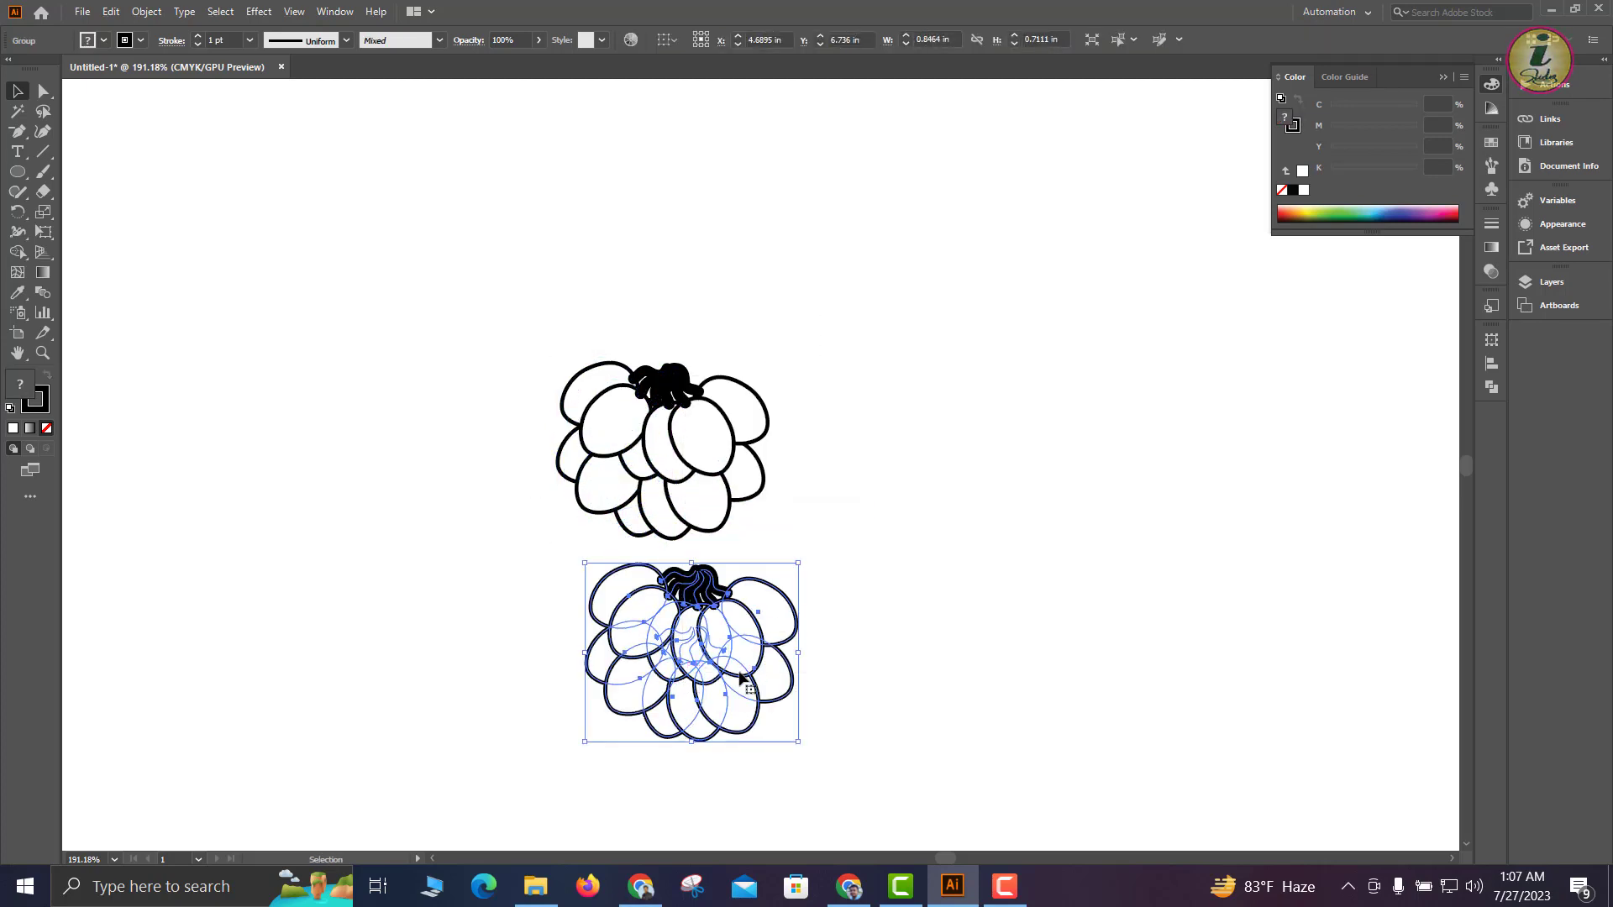
# Move the copied balloon group up to overlap the underside of the original bunch and send it to the back
pyautogui.moveTo(736, 672); pyautogui.dragTo(713, 576)
pyautogui.rightClick(713, 576)
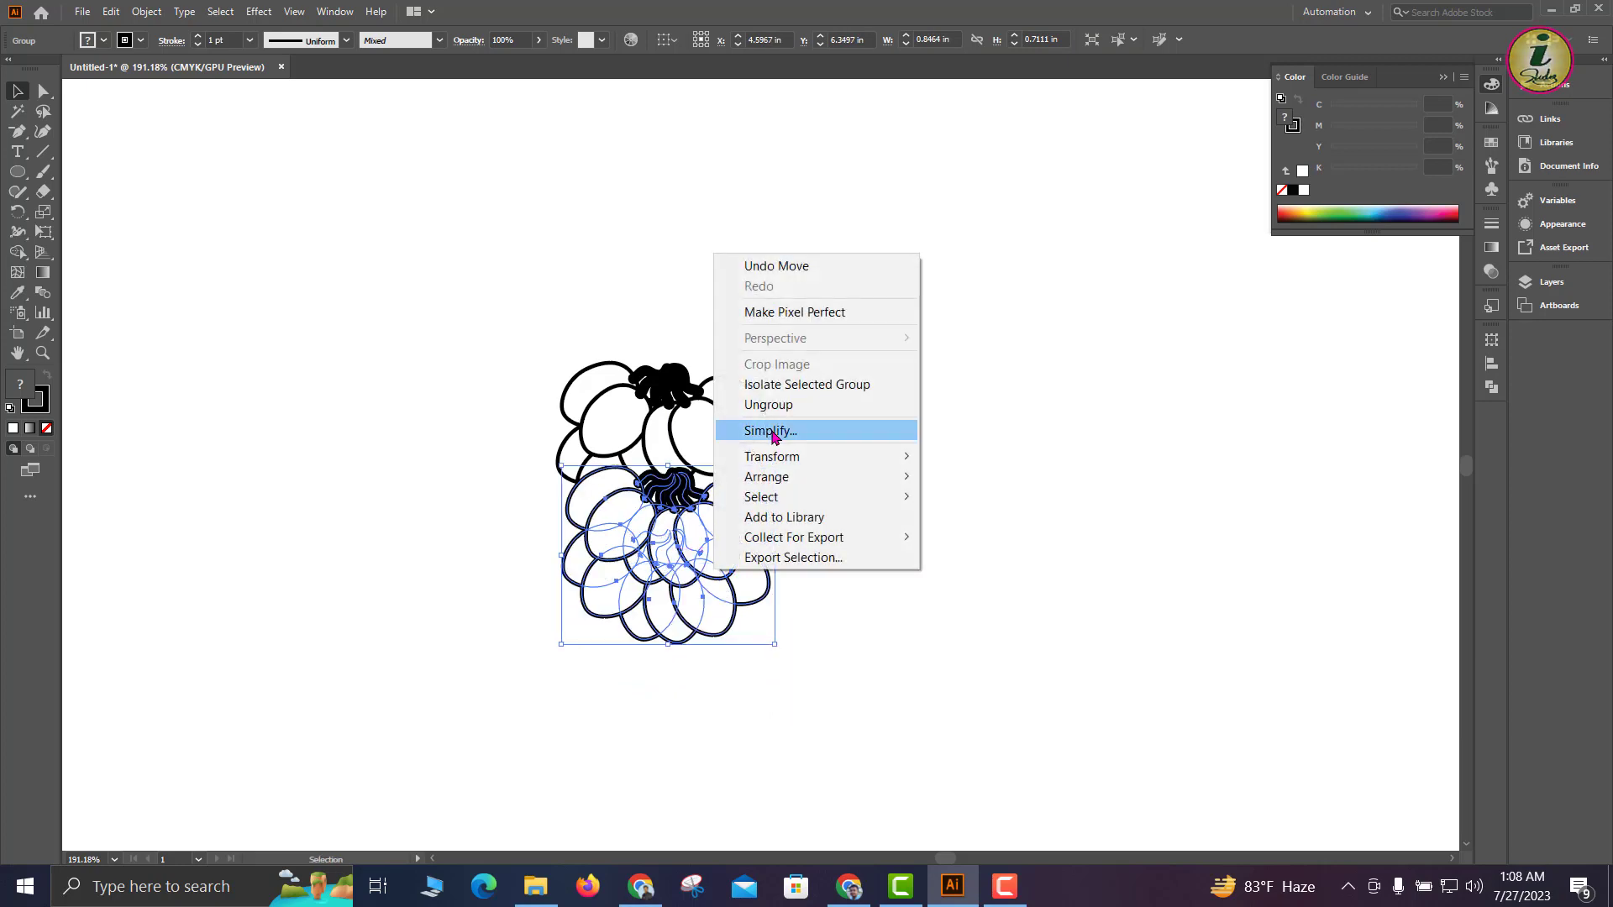
pyautogui.moveTo(879, 487)
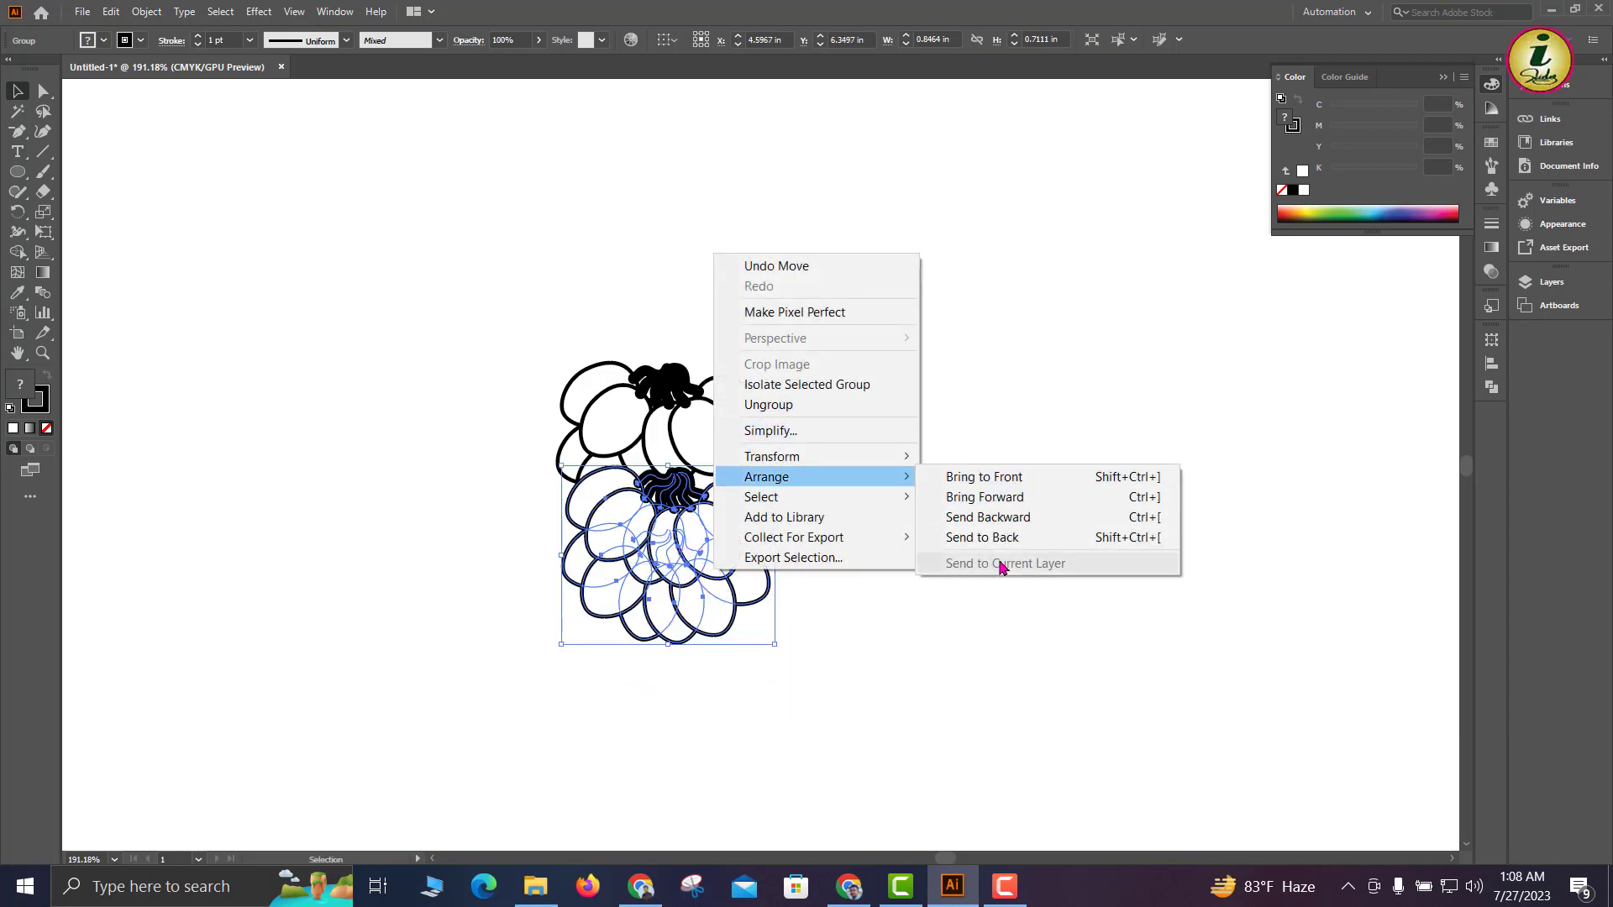
pyautogui.click(981, 537)
pyautogui.click(425, 446)
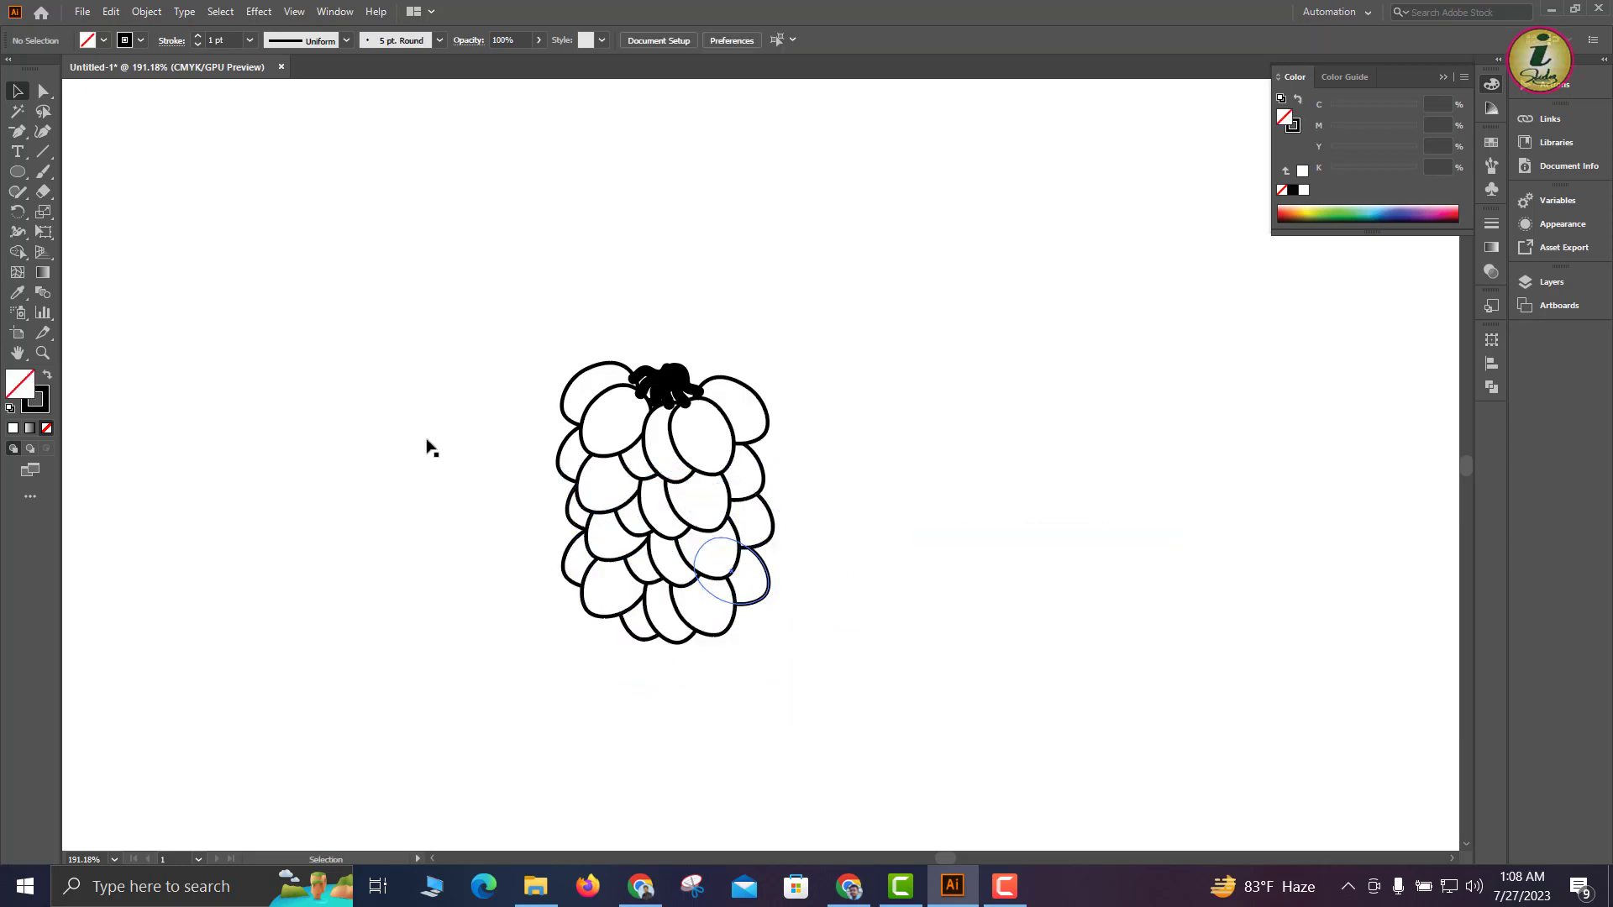
# Paint a thick curved stem rising from the gathered strings with the Paintbrush and group it with the balloons
pyautogui.click(45, 173)
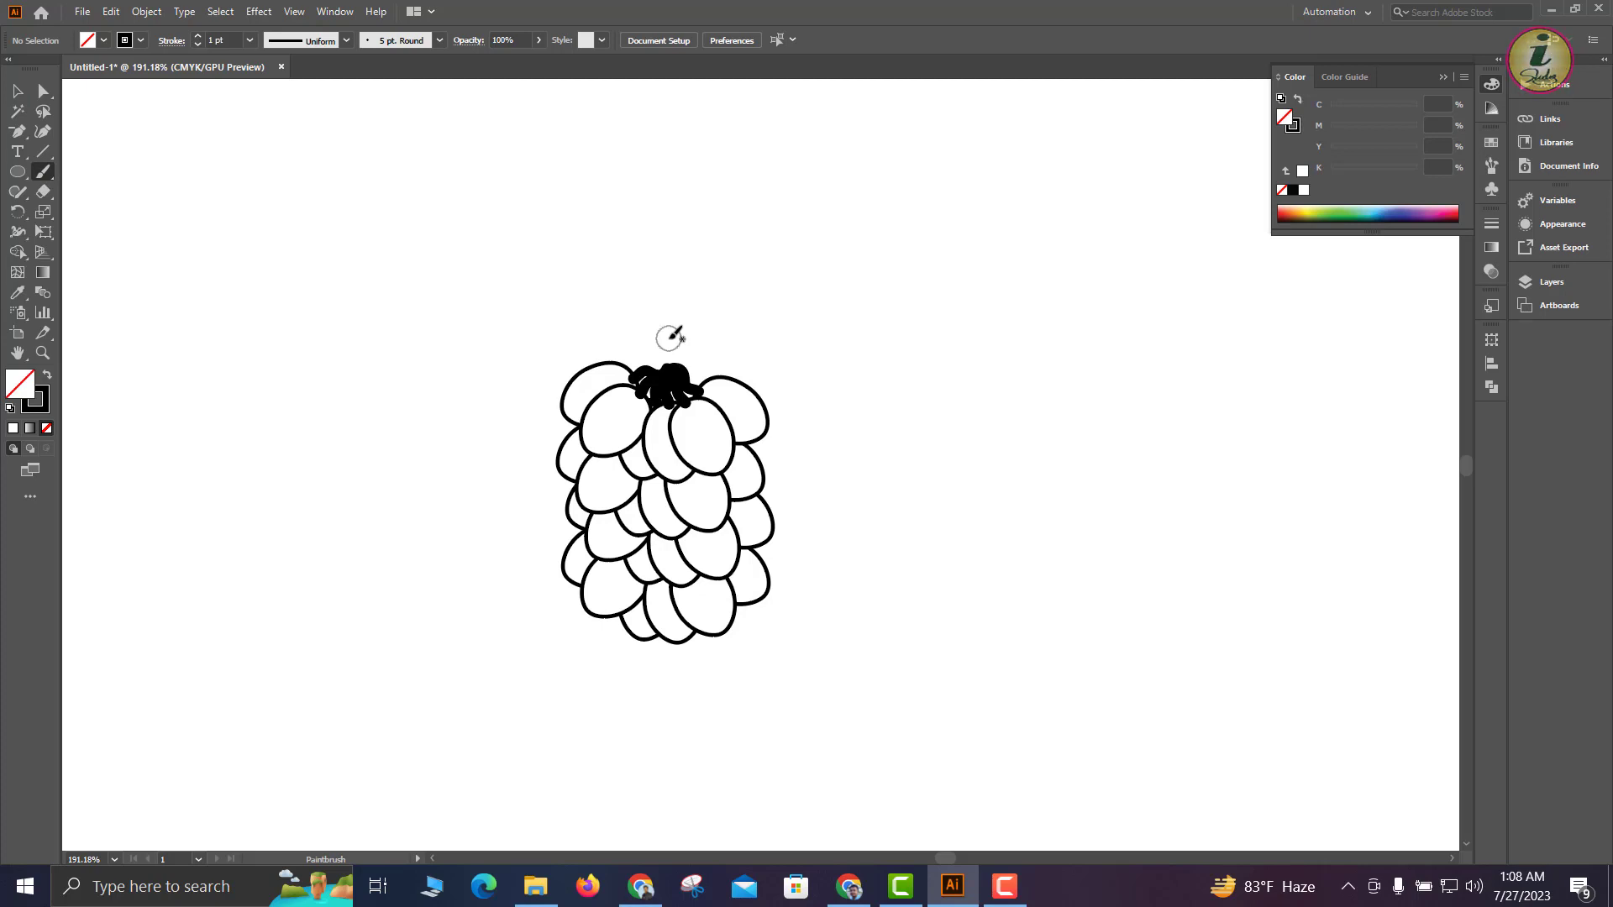
pyautogui.moveTo(668, 370)
pyautogui.mouseDown()
pyautogui.moveTo(693, 306)
pyautogui.moveTo(682, 237)
pyautogui.moveTo(663, 224)
pyautogui.mouseUp()
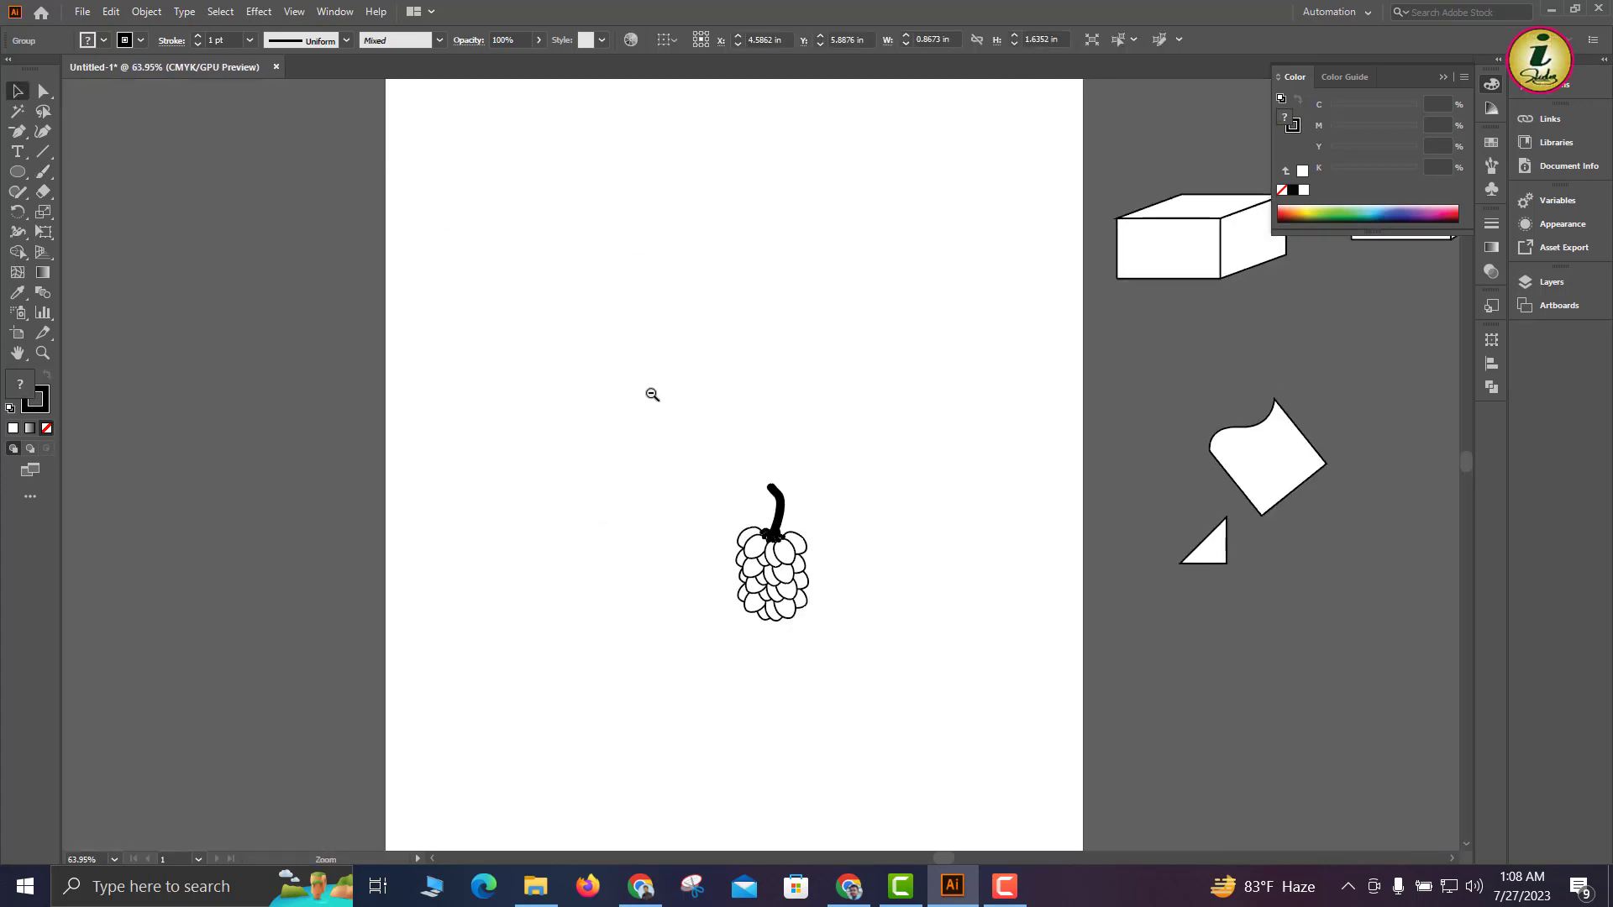
# Move the stemmed balloon bunch off the artboard to the empty area below the small triangle
pyautogui.moveTo(651, 393); pyautogui.dragTo(795, 647)
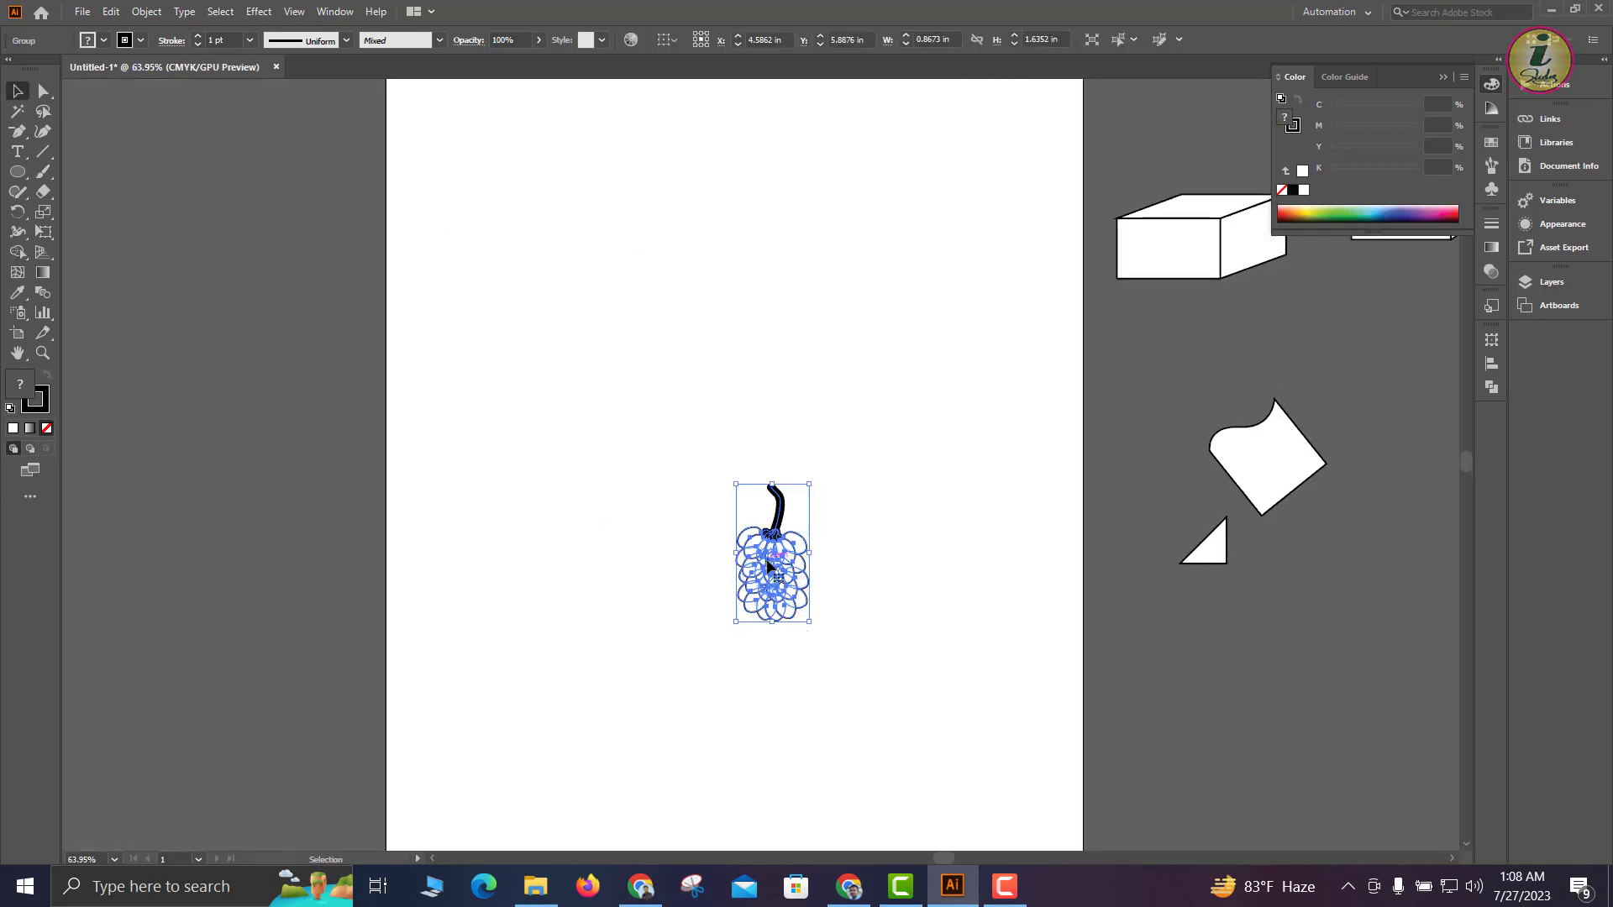
pyautogui.moveTo(767, 566); pyautogui.dragTo(1176, 670)
pyautogui.click(1221, 730)
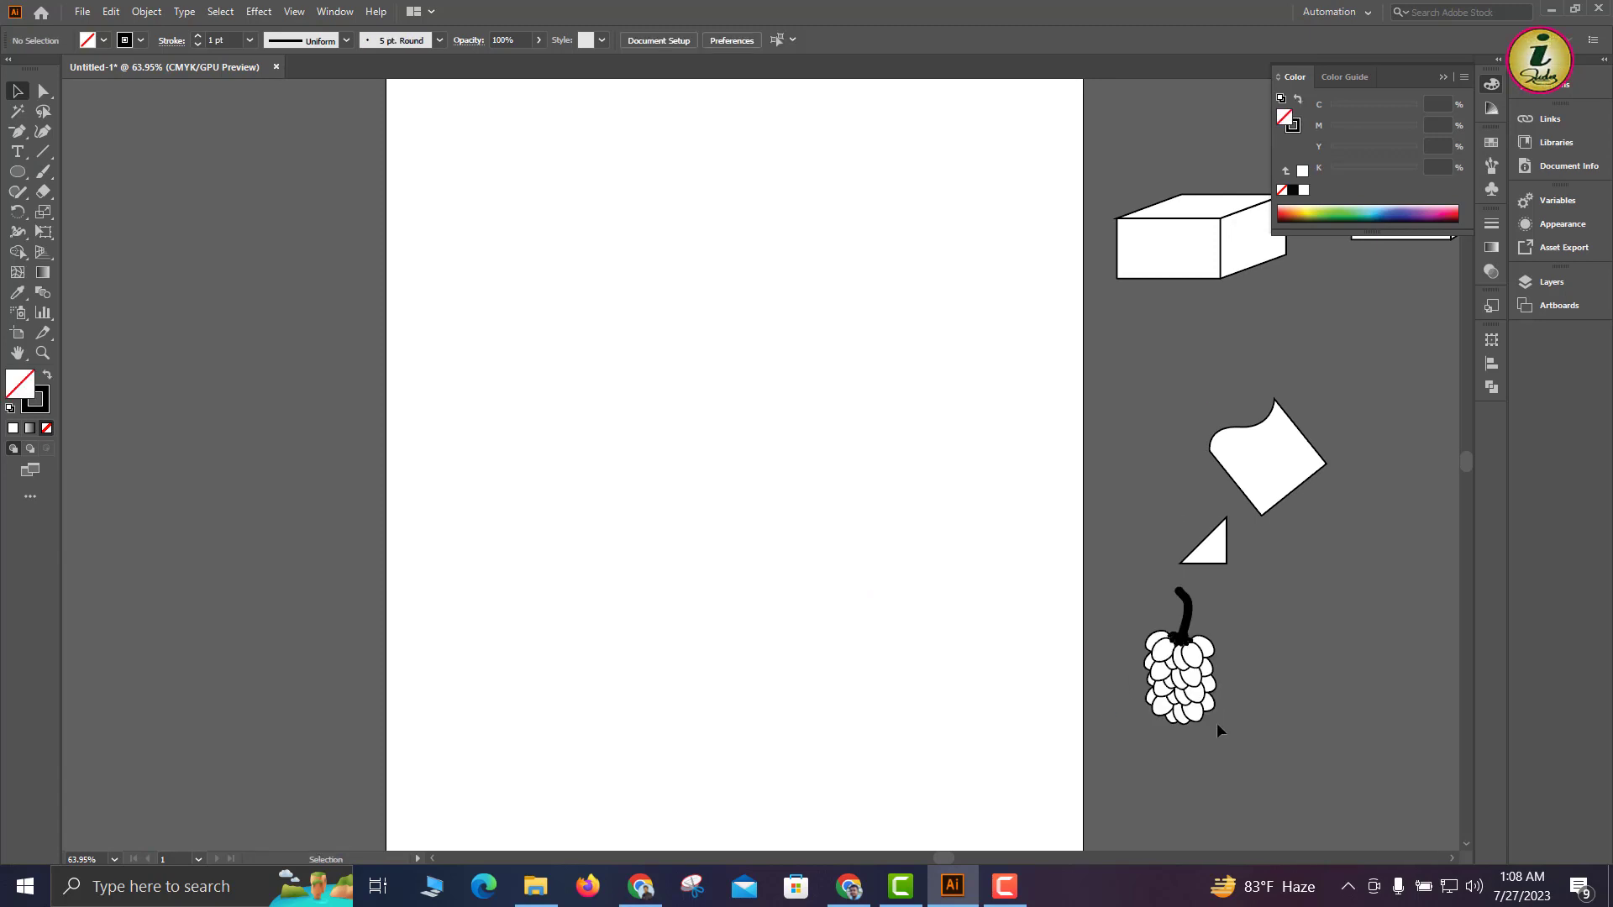
# Move the balloon bunch back onto the artboard near its centre and check it up close
pyautogui.scroll(5, 1136, 604)
pyautogui.moveTo(1302, 767); pyautogui.dragTo(1019, 846)
pyautogui.scroll(-6, 1092, 682)
pyautogui.click(737, 604)
pyautogui.click(675, 521)
pyautogui.hotkey('ctrl', 'space')
pyautogui.hotkey('ctrl', 'space')
pyautogui.moveTo(845, 651); pyautogui.dragTo(675, 457)
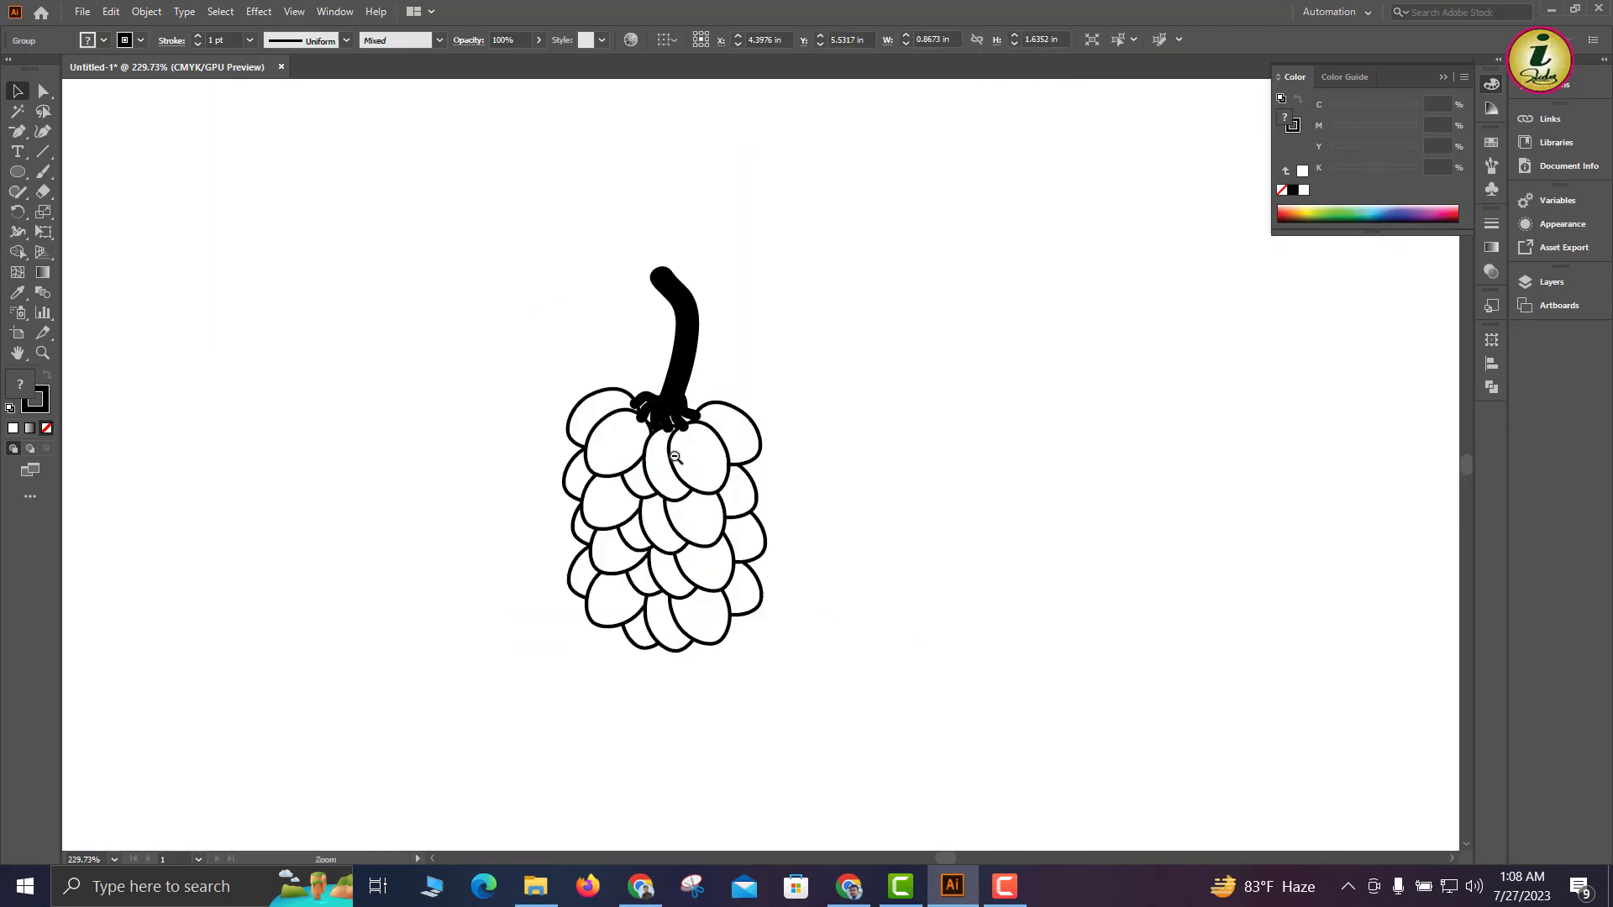
# Enlarge the balloon bunch proportionally to about 2.76 in wide and 5.15 in high in the middle of the artboard
pyautogui.moveTo(813, 630); pyautogui.dragTo(681, 421)
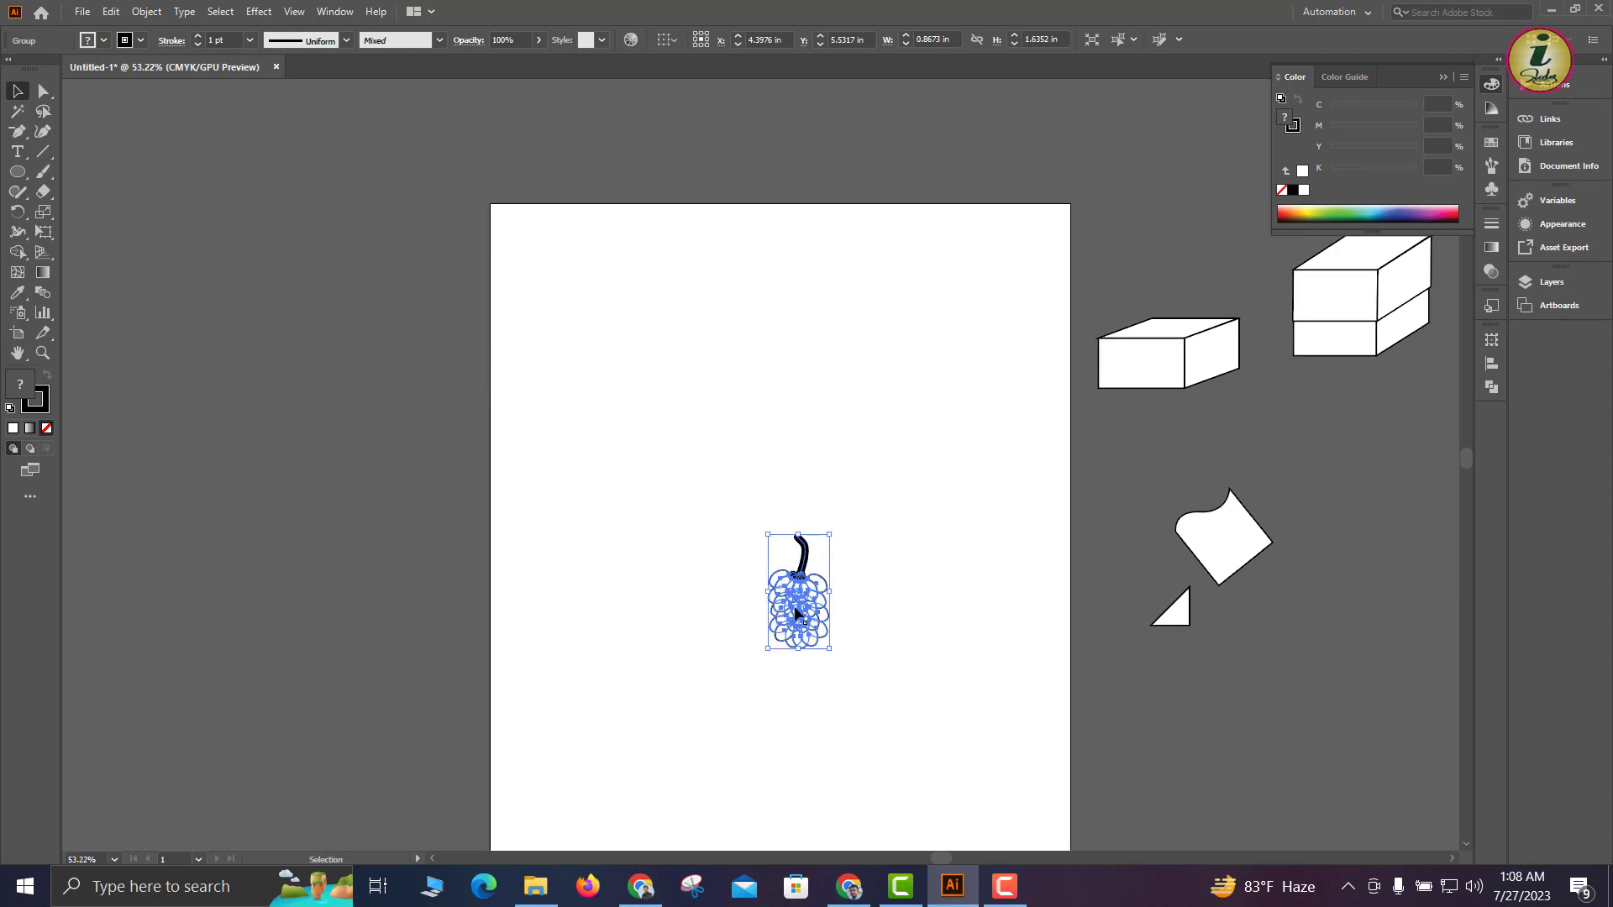
pyautogui.moveTo(832, 654); pyautogui.dragTo(925, 749)
pyautogui.hotkey('ctrl', 'alt', 'space')
pyautogui.click(731, 512)
pyautogui.moveTo(731, 512); pyautogui.dragTo(701, 324)
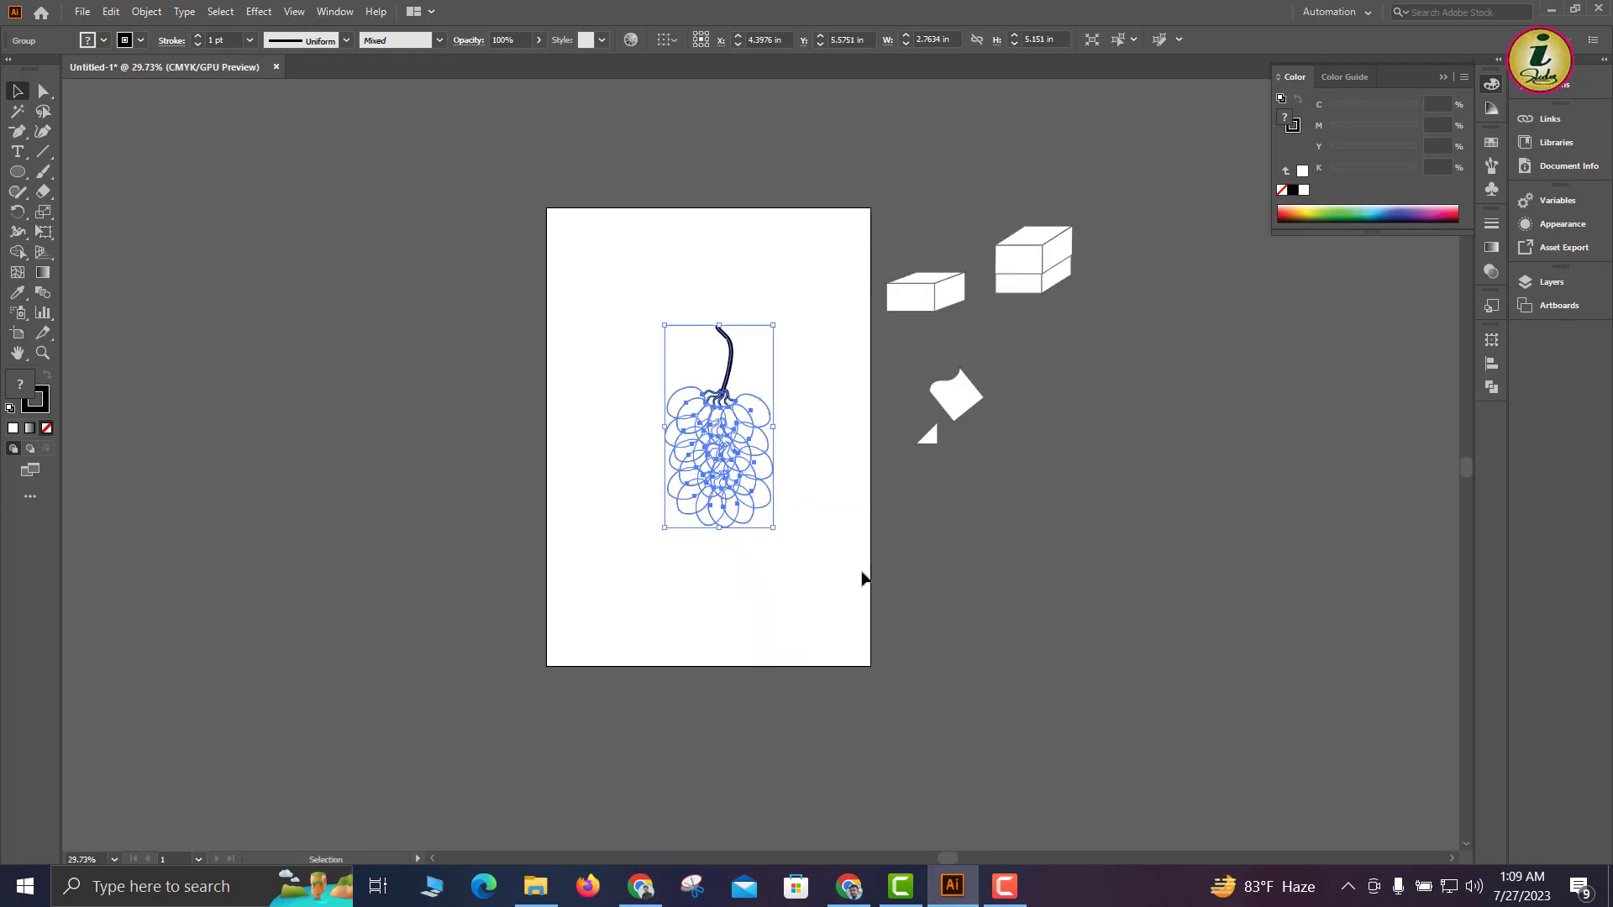
# Move the enlarged balloon bunch off the artboard to the empty space on its left side and deselect it
pyautogui.click(813, 546)
pyautogui.click(730, 457)
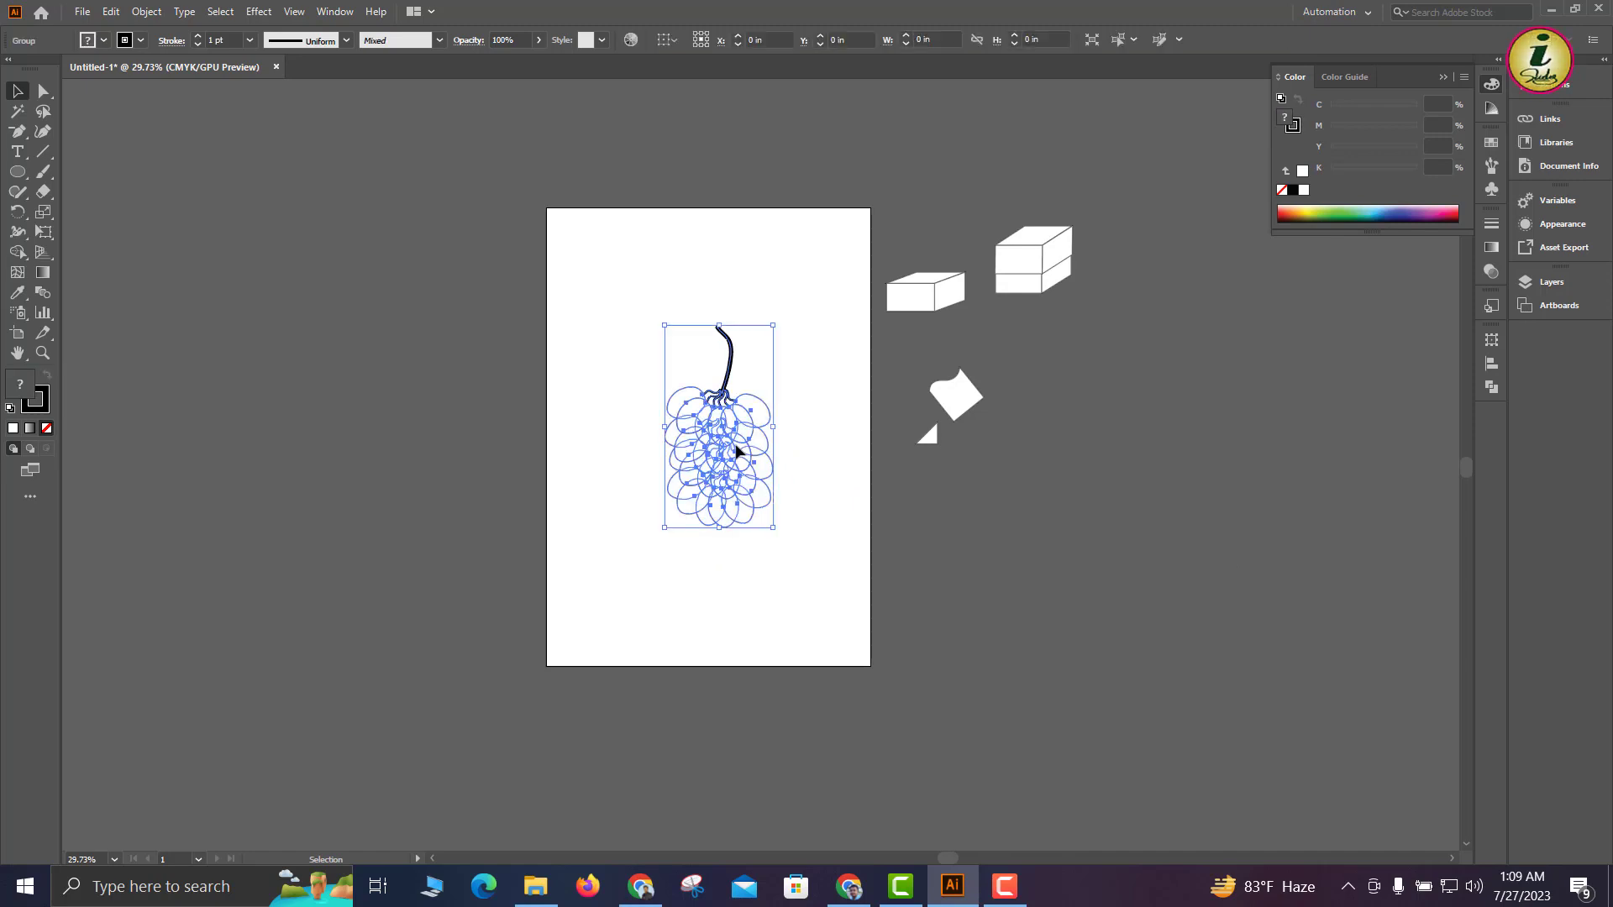
pyautogui.click(626, 357)
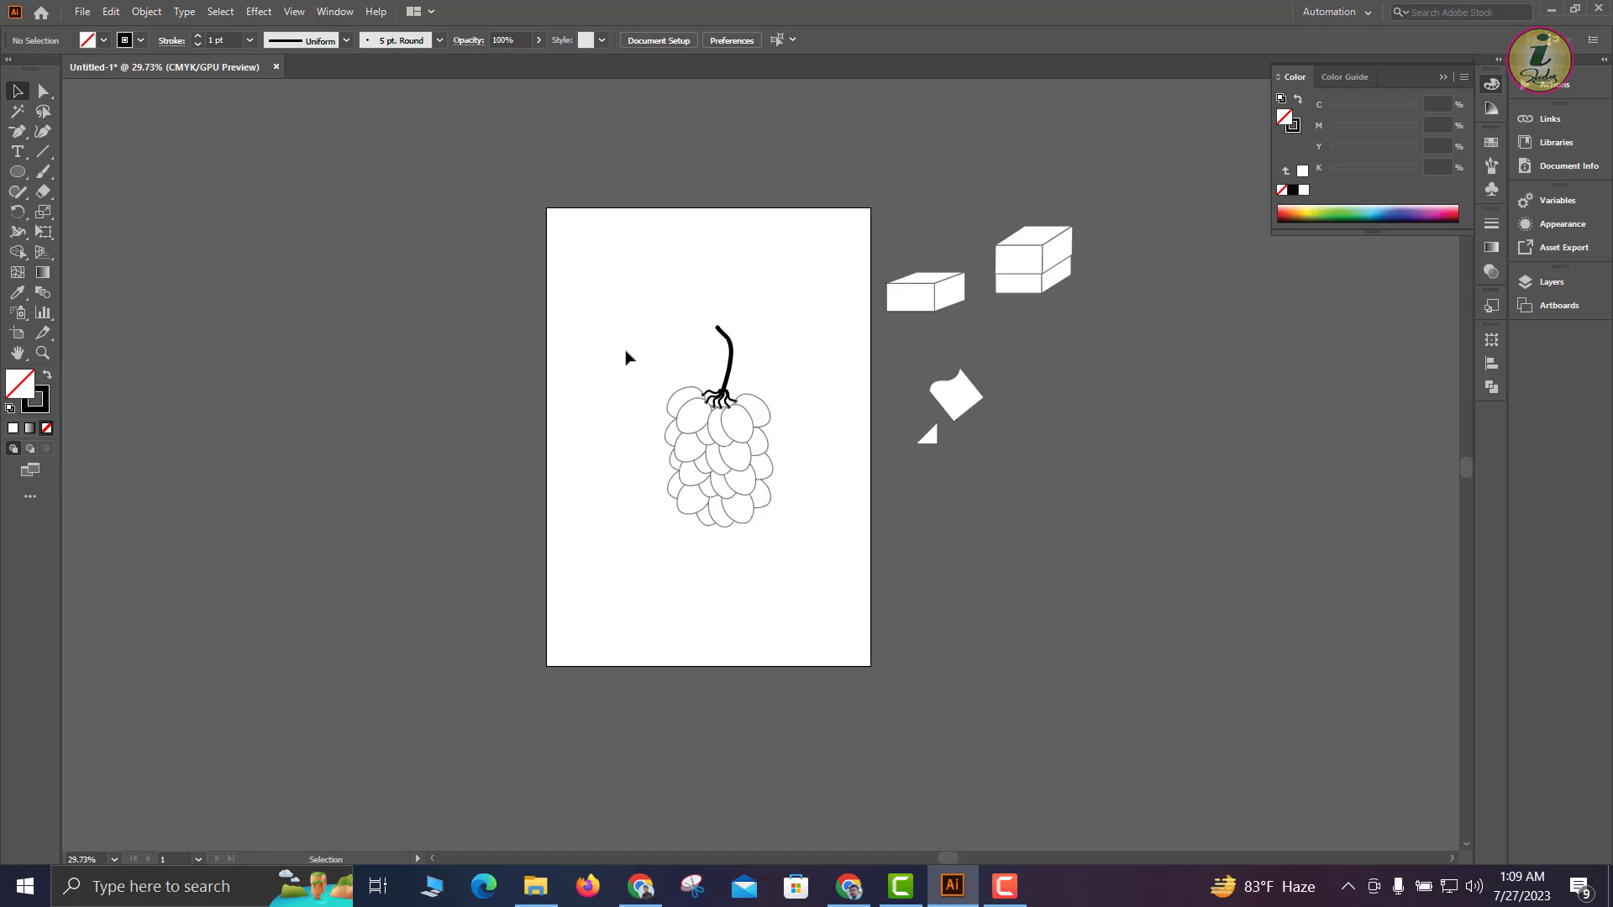
pyautogui.moveTo(717, 449); pyautogui.dragTo(452, 473)
pyautogui.click(990, 546)
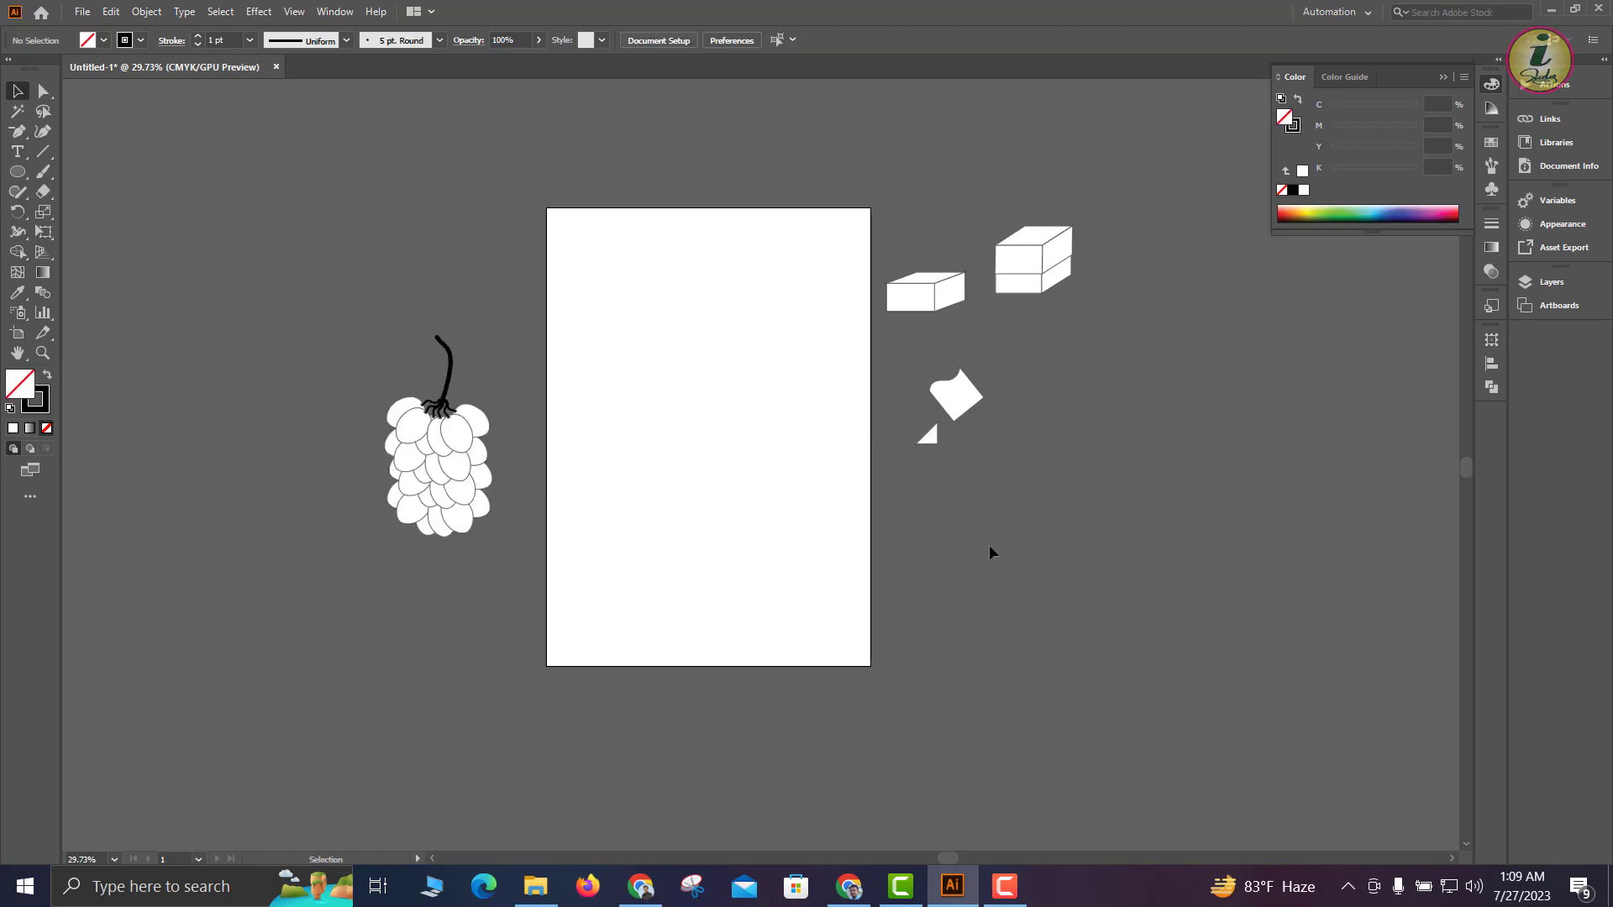